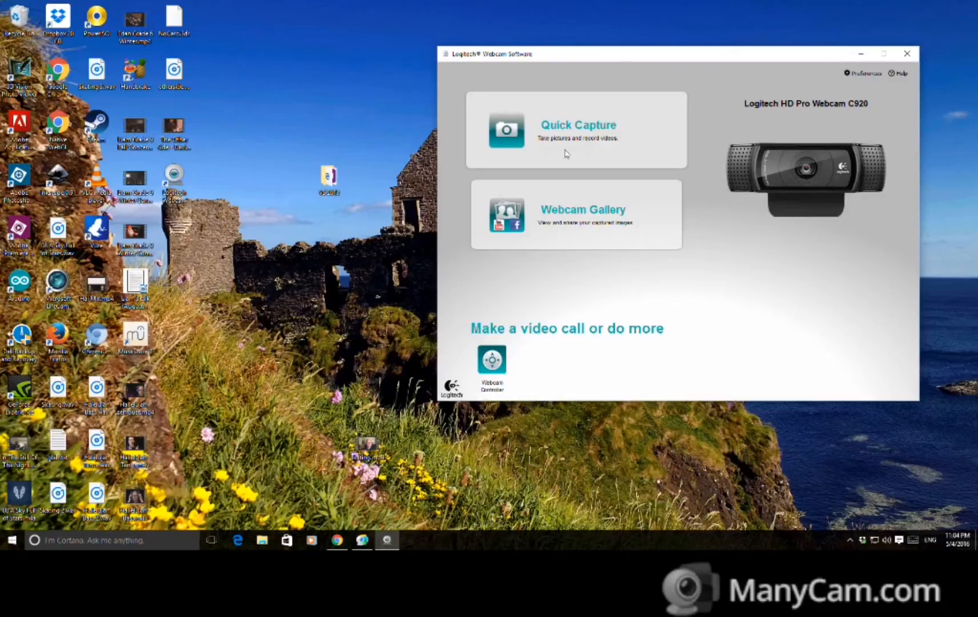
- Turn off RightLight and automatic gain for the Logitech webcam, and switch to ManyCam to show the webcam feed
left_click(567, 153)
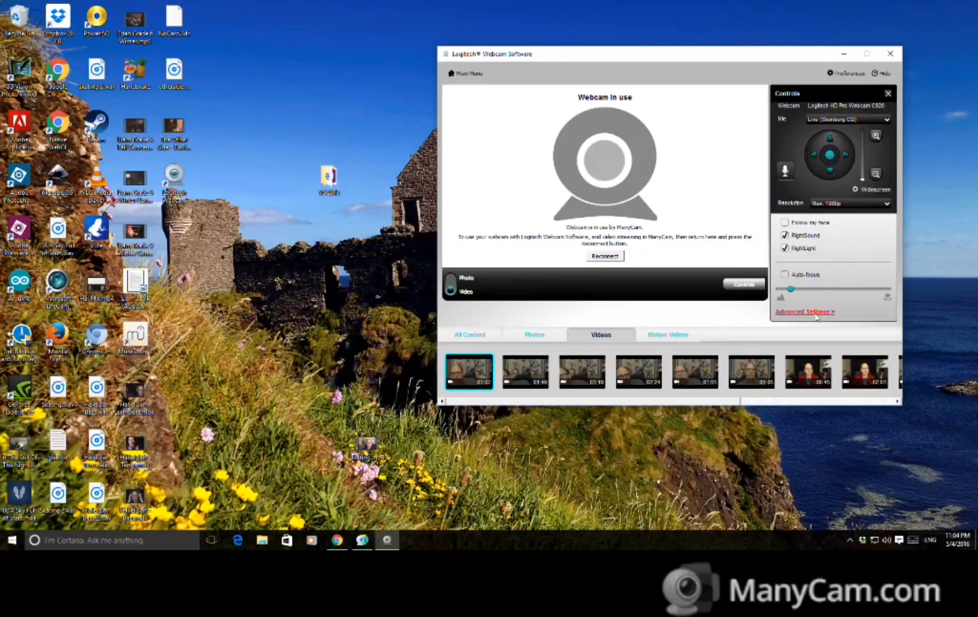
left_click(785, 249)
left_click(799, 313)
left_click(552, 236)
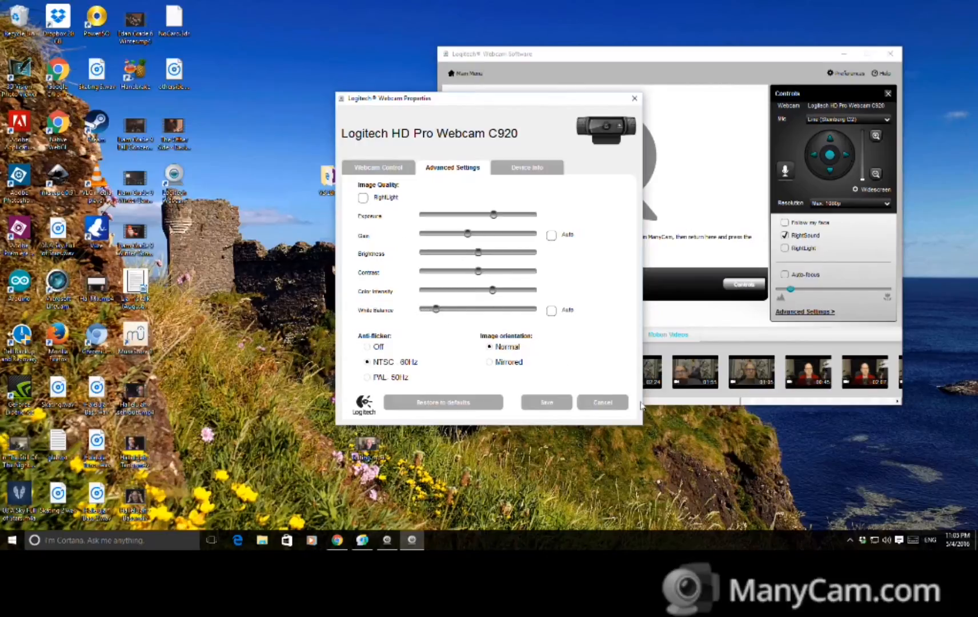
left_click(363, 541)
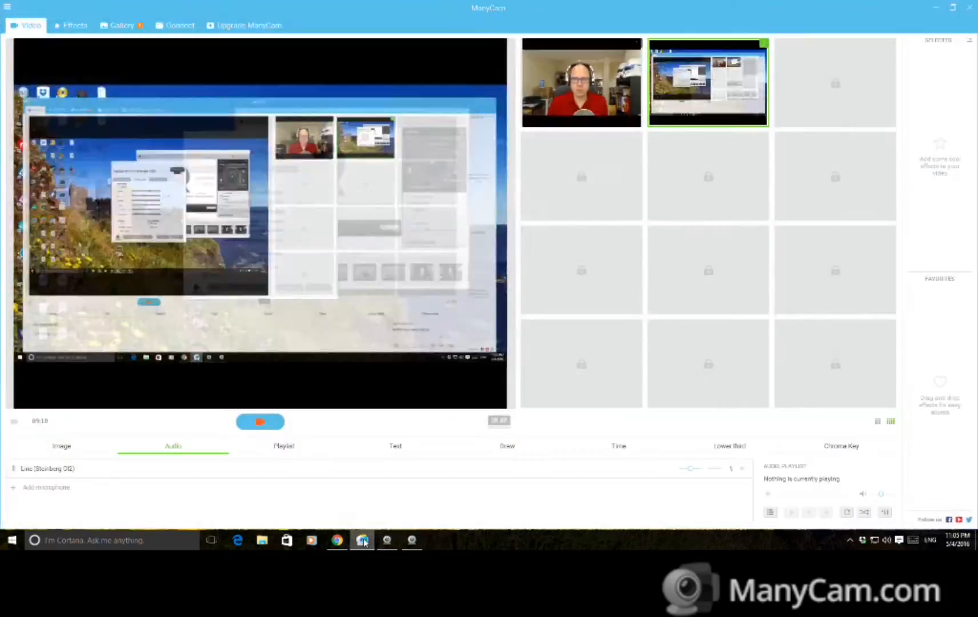
left_click(582, 83)
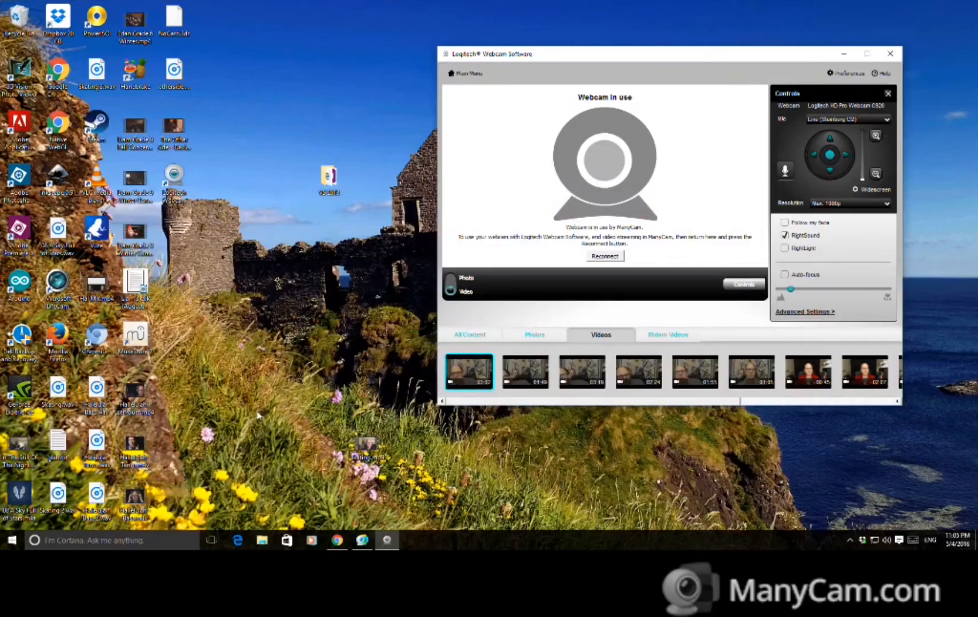
- Open Audacity with an empty project
left_click(16, 543)
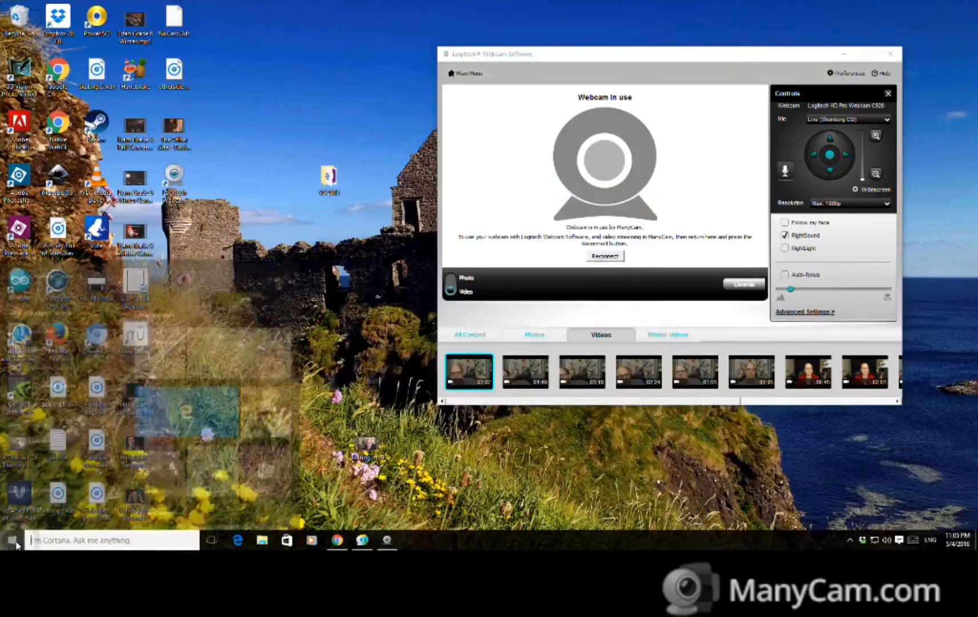
left_click(40, 305)
left_click(600, 255)
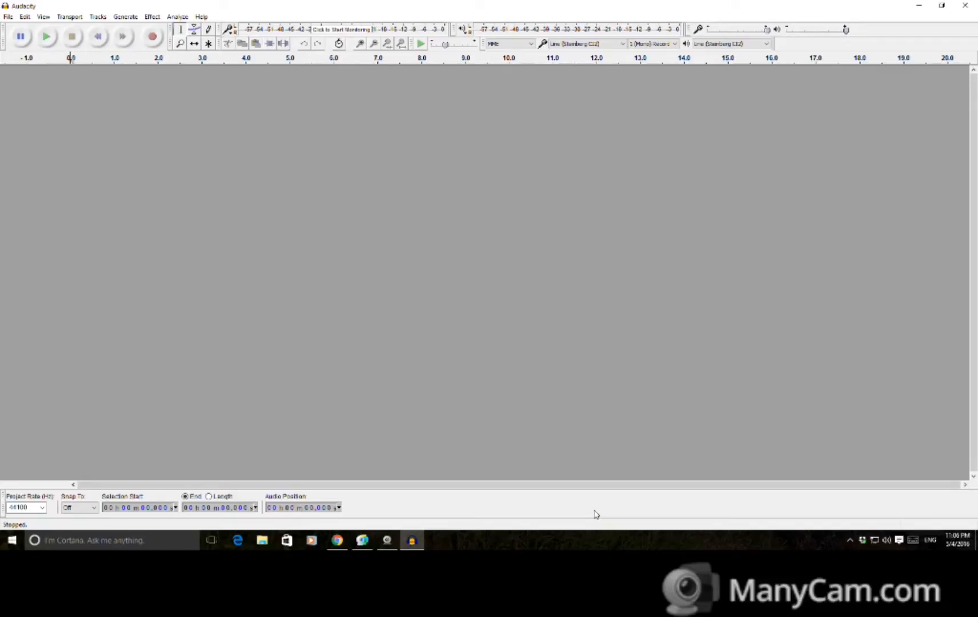
- Try an audio buffer of 500 milliseconds in the recording preferences, and restore it to 100 milliseconds
left_click(8, 17)
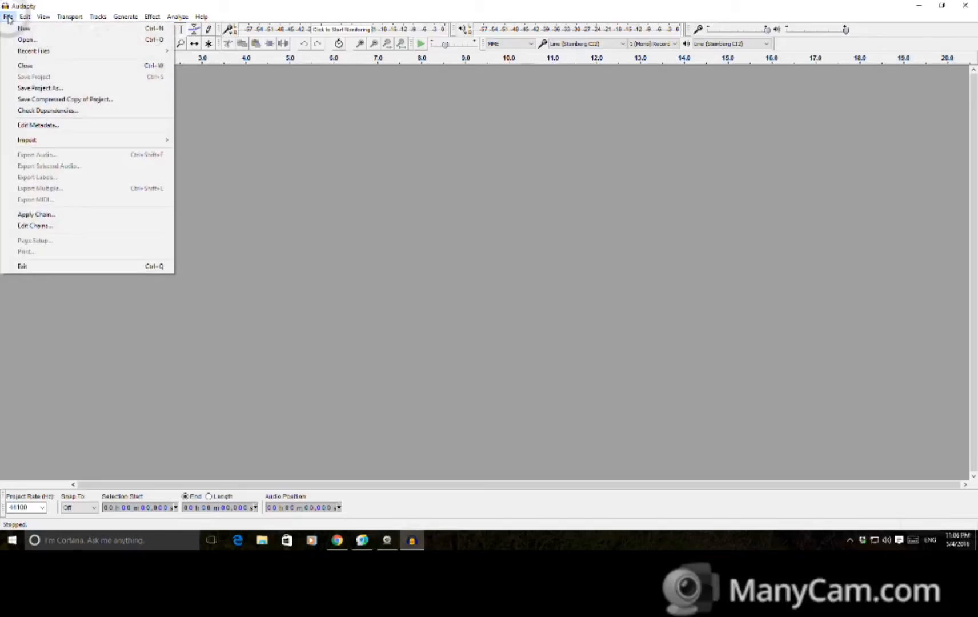
mouse_move(25, 17)
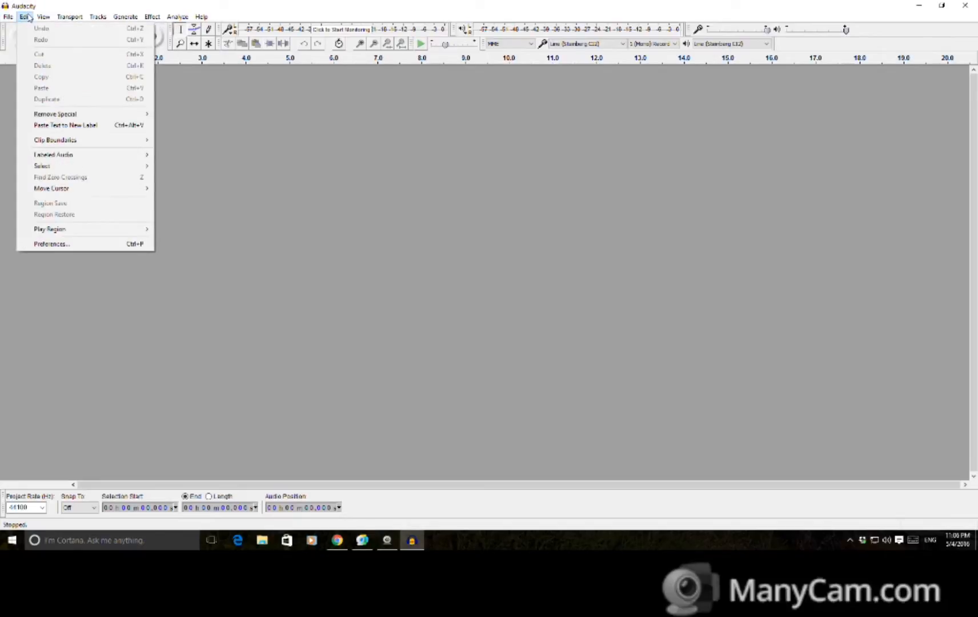
left_click(53, 245)
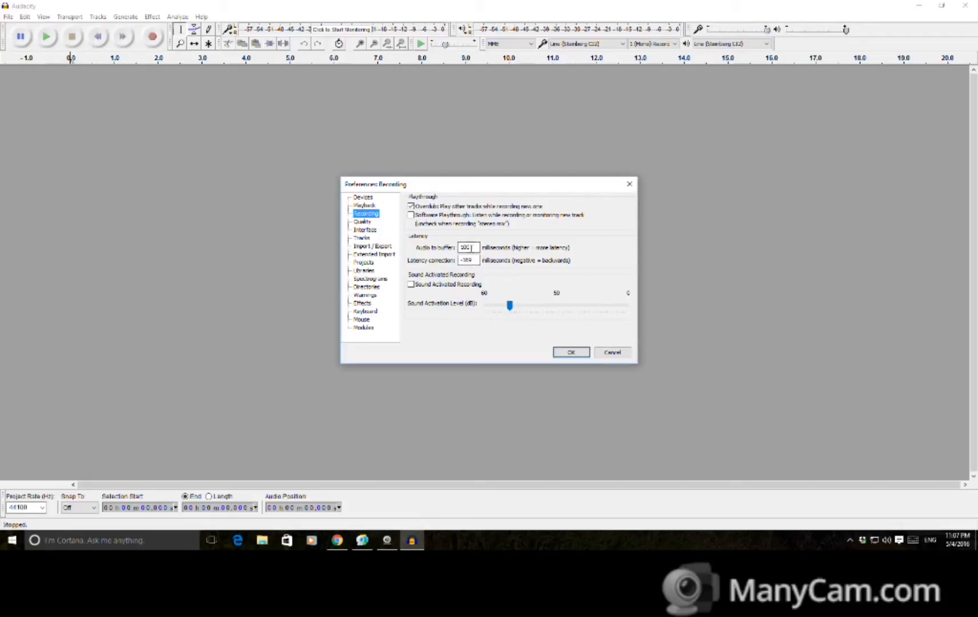
double_click(462, 247)
type("500")
double_click(464, 248)
left_click(571, 352)
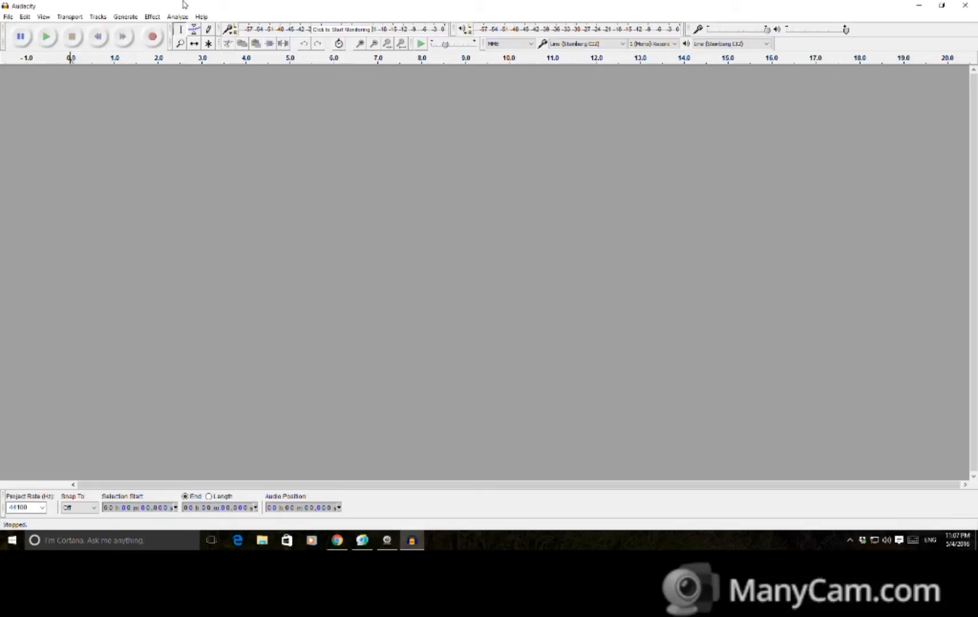
- Generate a click track of 4 measures at 72 beats per minute with 4 beats per measure and the ping sound
left_click(125, 18)
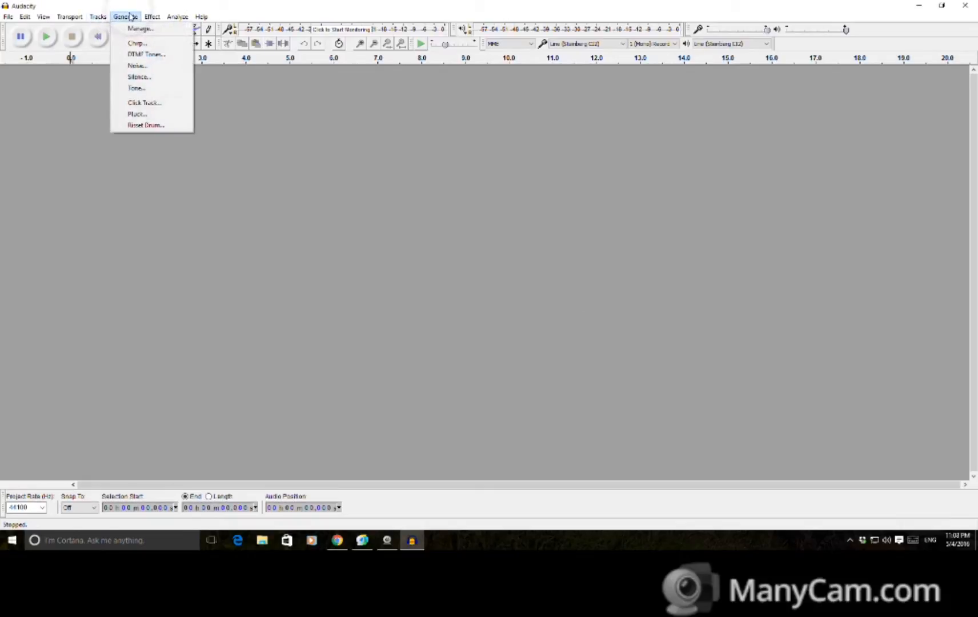
left_click(138, 104)
left_click(464, 224)
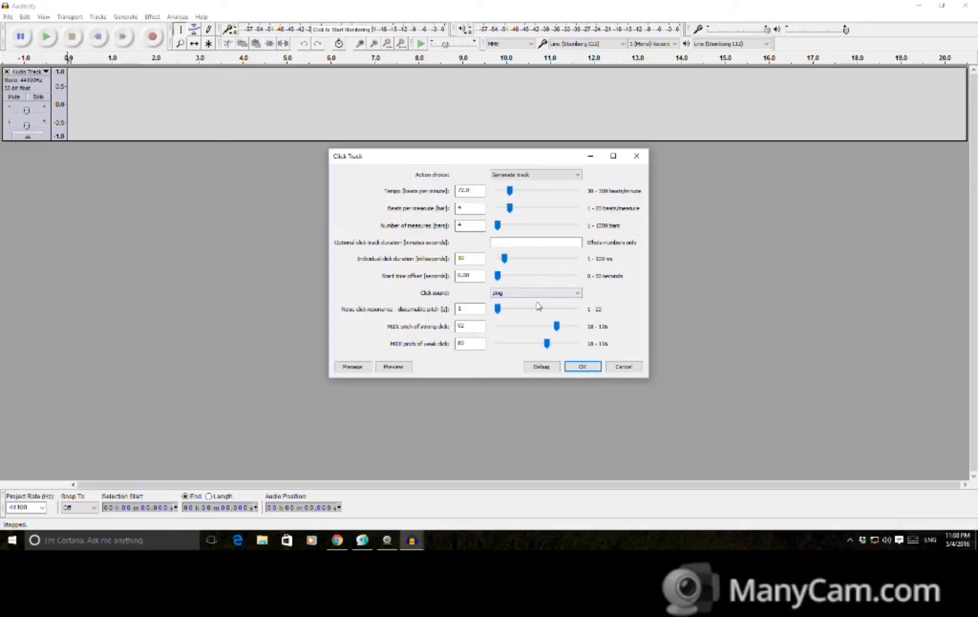
left_click(584, 366)
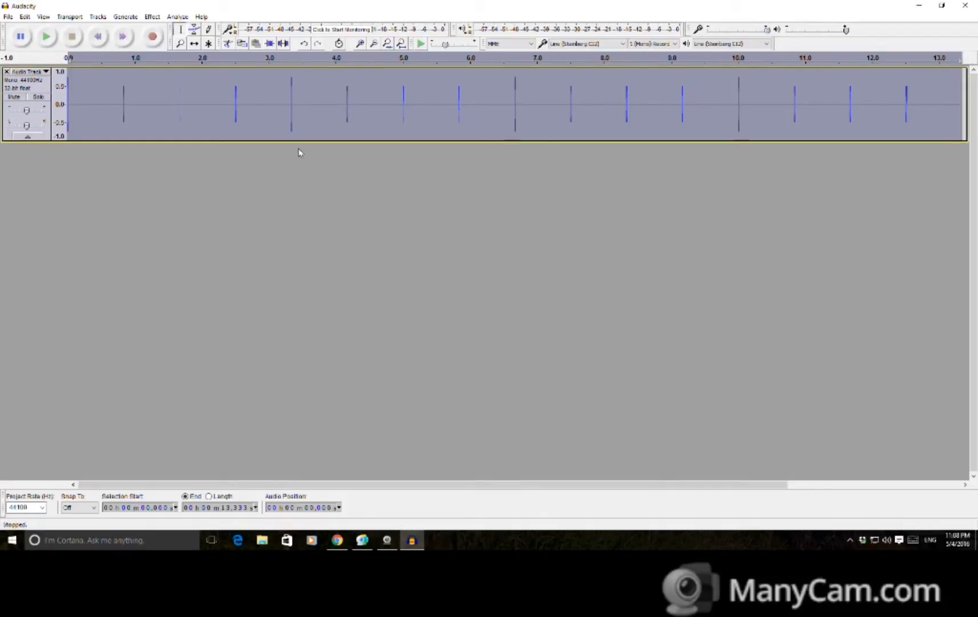
- Record a few seconds of the click track playback onto a second track and stop
left_click(153, 38)
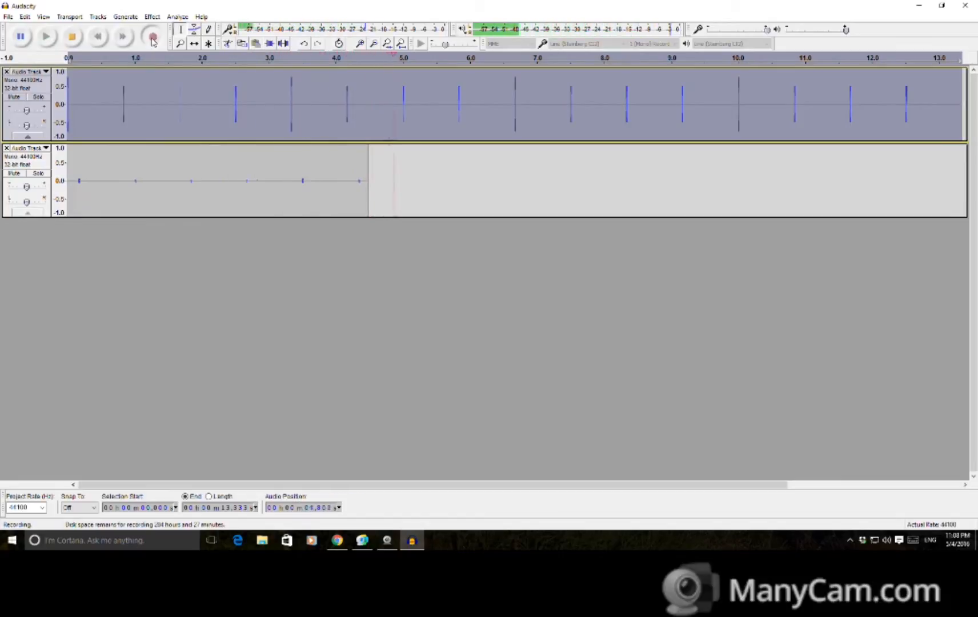
left_click(72, 40)
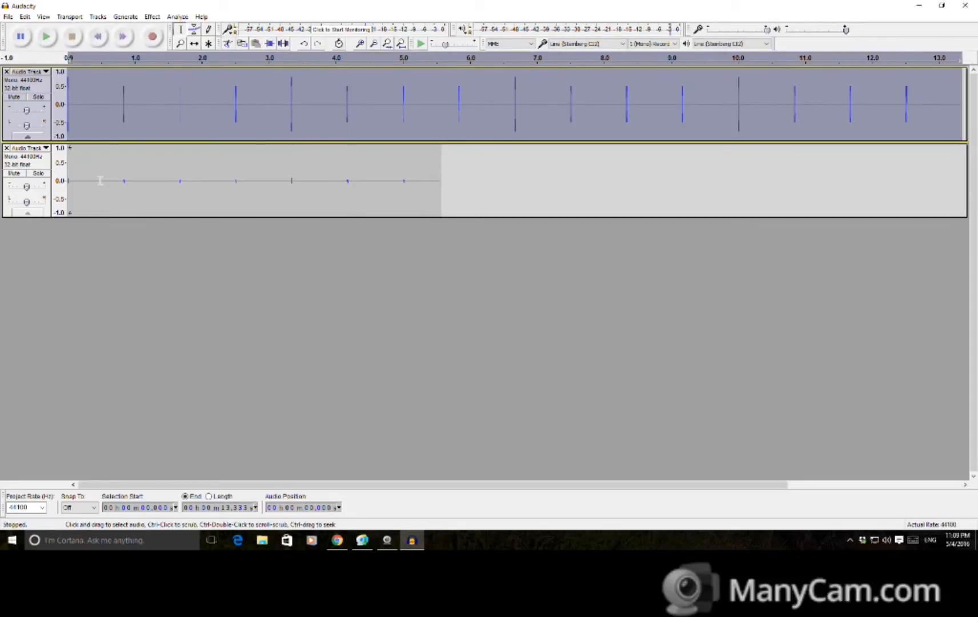
key("r")
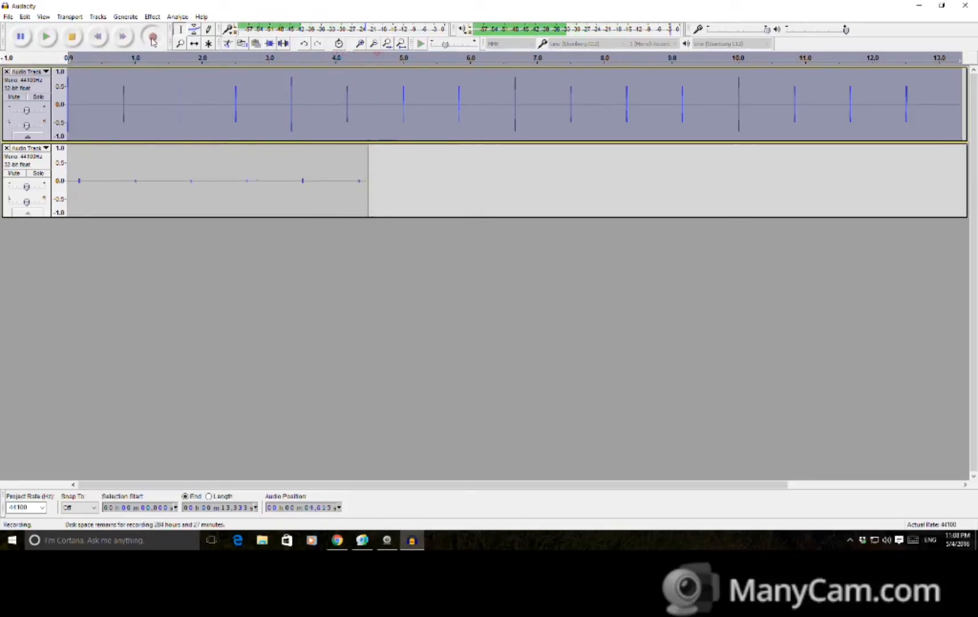
left_click(72, 39)
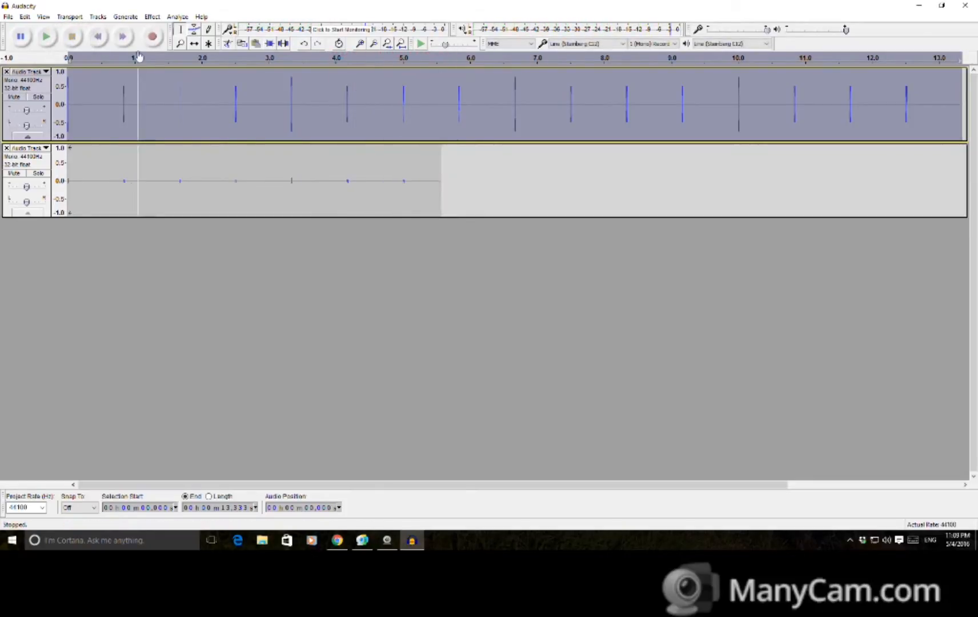
- Zoom in closely on a click to compare the generated and recorded tracks, and return to the start of the project
left_click(182, 44)
left_click_drag(168, 138, 199, 134)
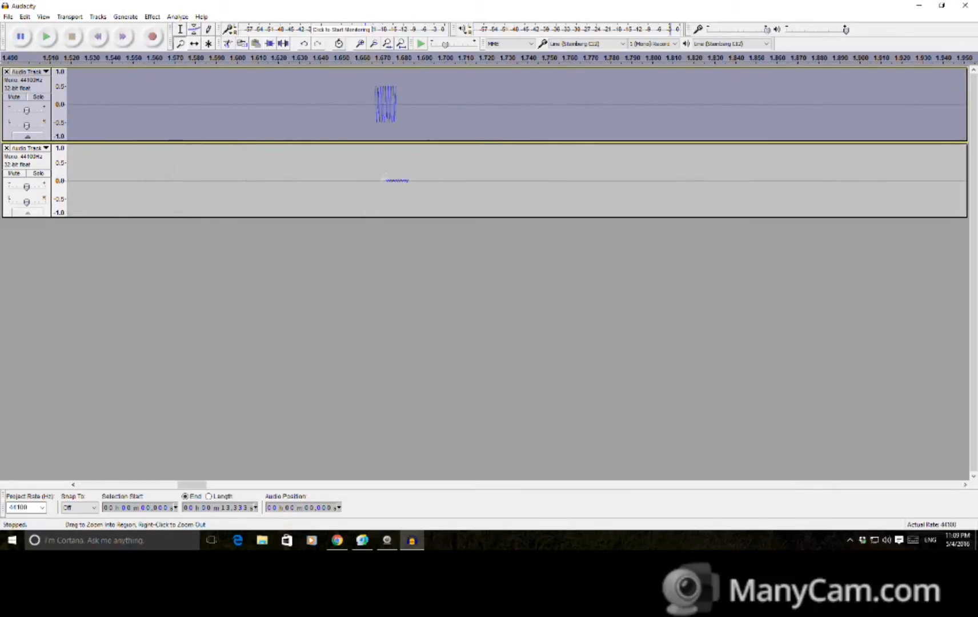
left_click(97, 44)
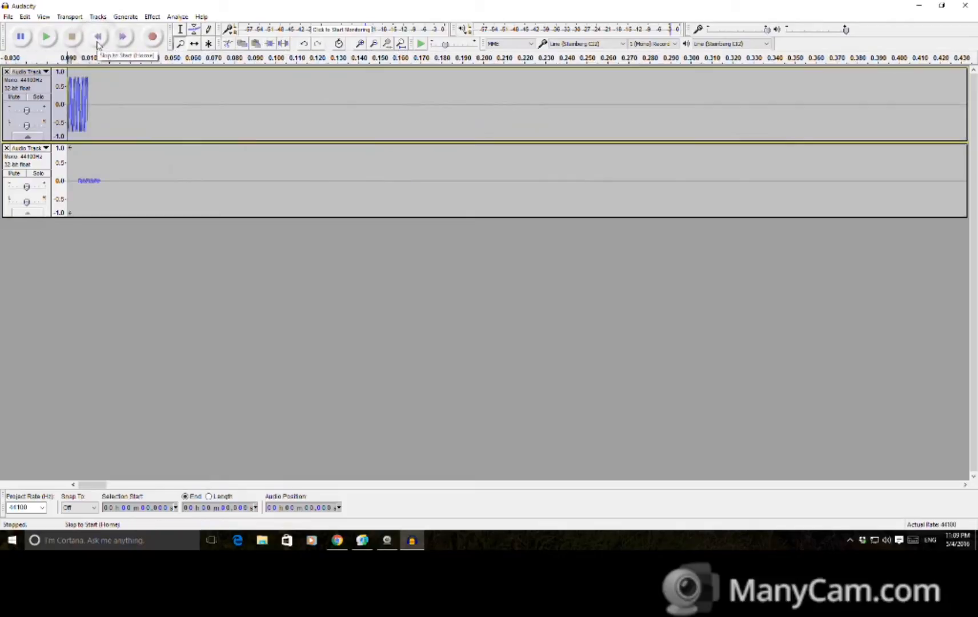
- Record a second test take of the click track onto a third track and return to the start
left_click(153, 39)
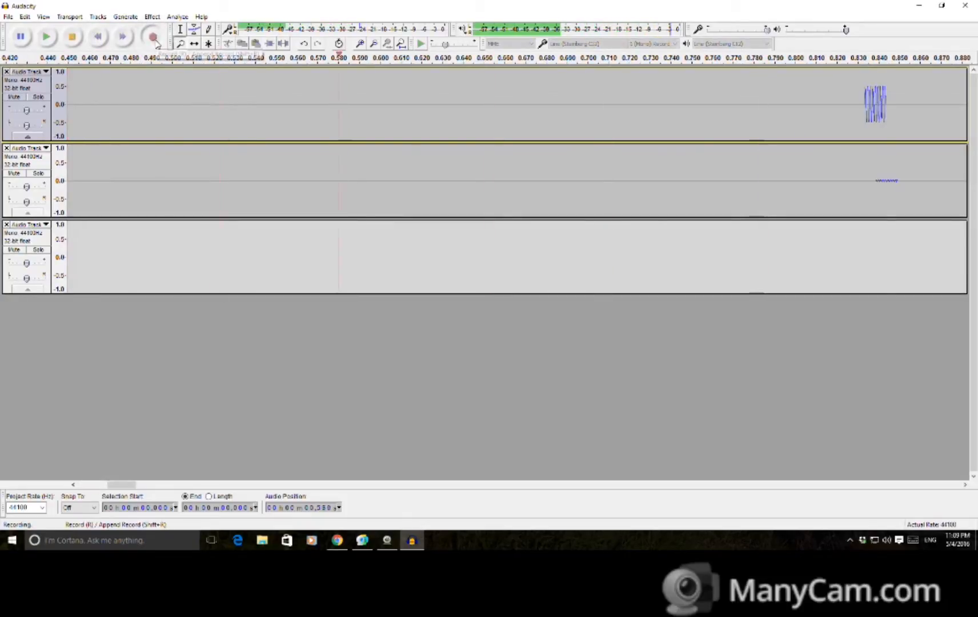
left_click(72, 37)
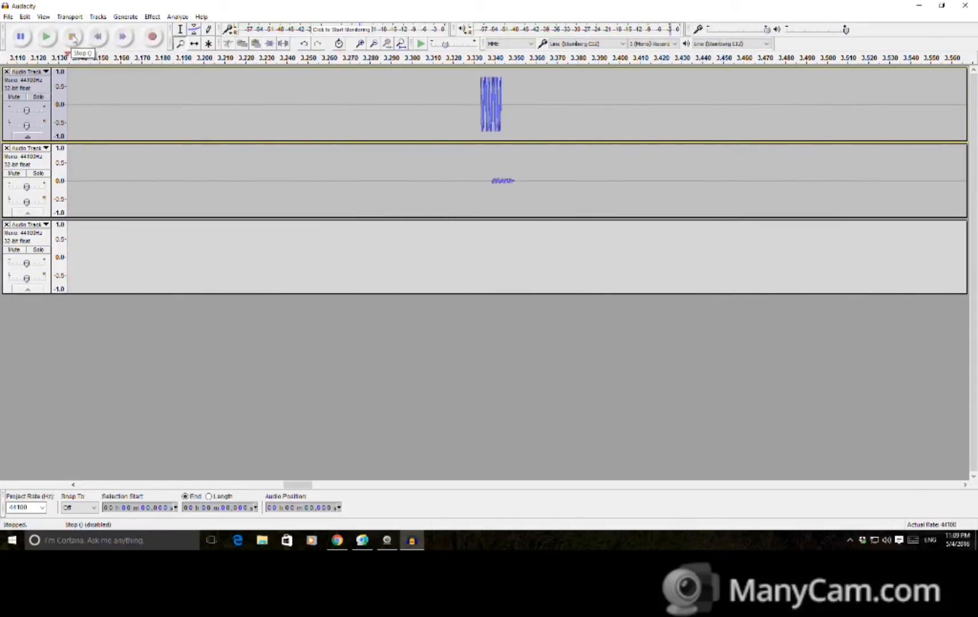
left_click(98, 37)
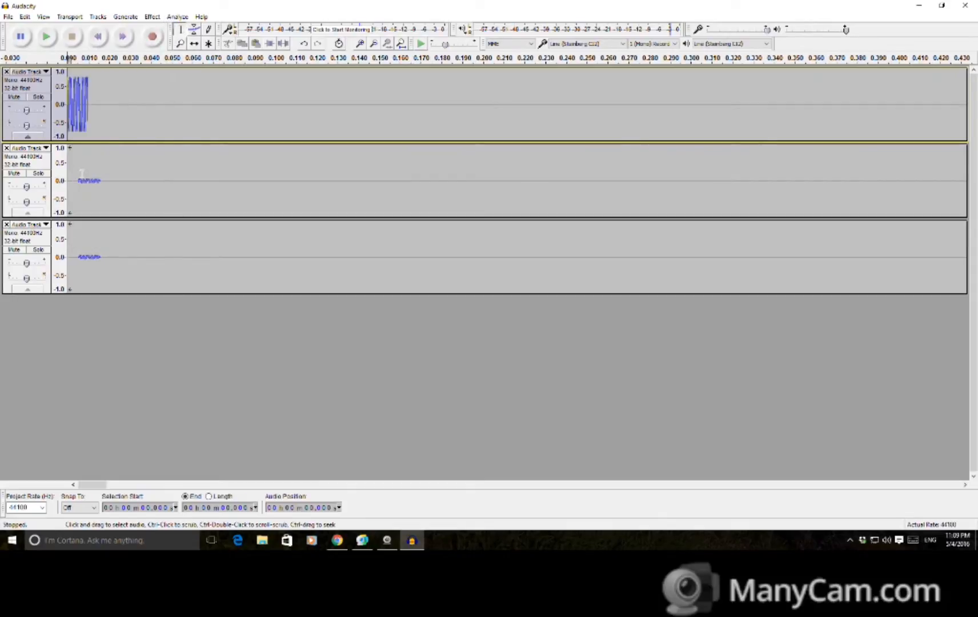
- Measure the gap between the project start and the first recorded click on the second track as a selection length
left_click_drag(76, 173, 68, 174)
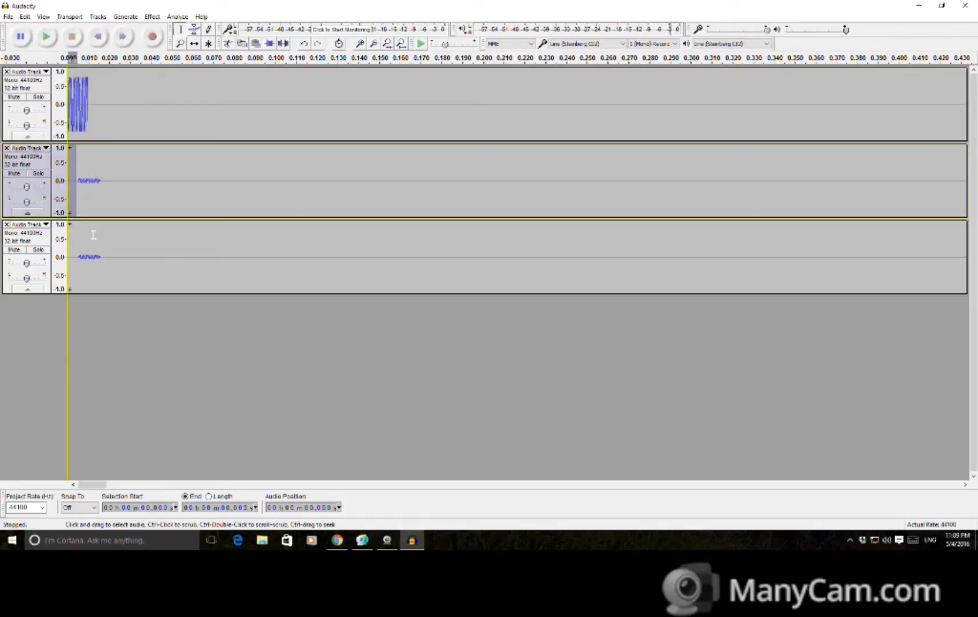
left_click(210, 496)
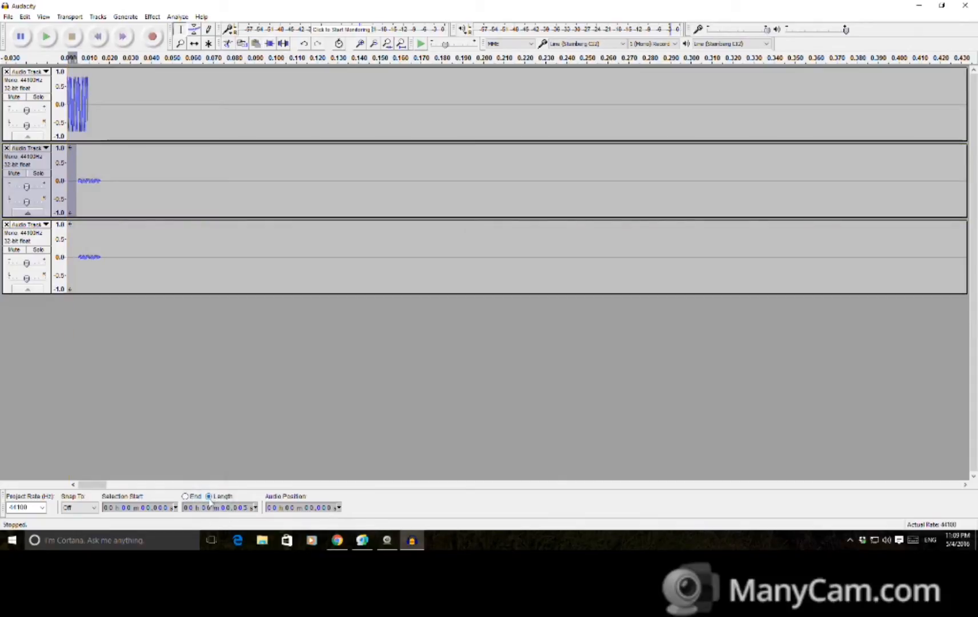
left_click(255, 508)
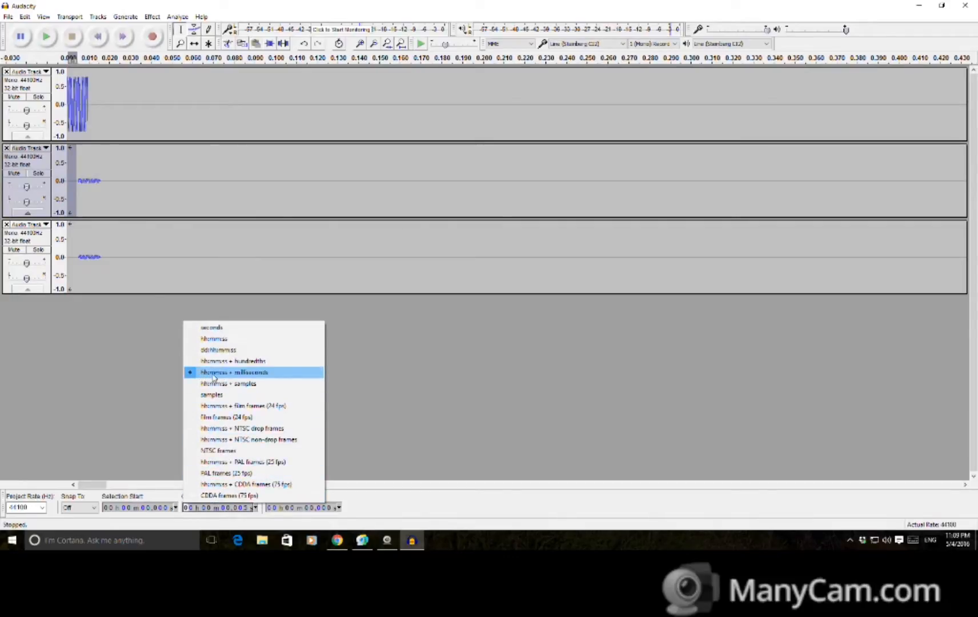
left_click(434, 394)
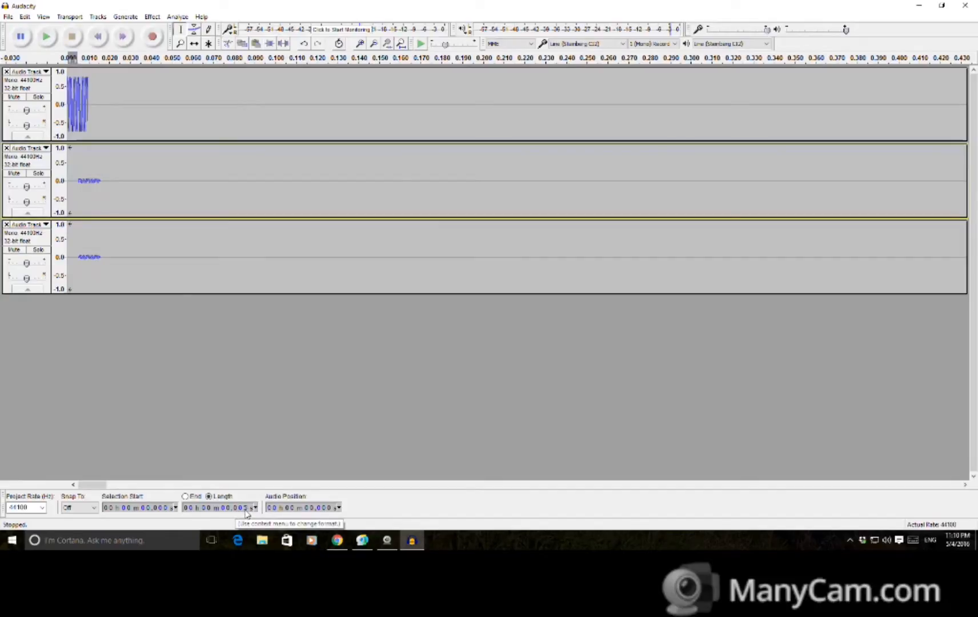
- Set the latency correction in the recording preferences to -174 milliseconds
left_click(24, 17)
left_click(68, 245)
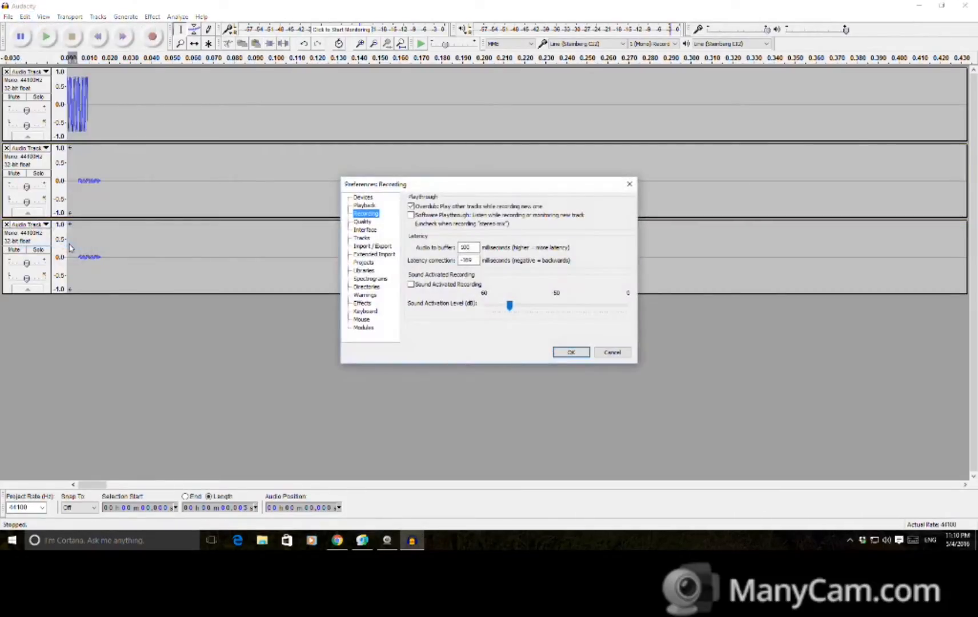
left_click(478, 261)
left_click(468, 260)
double_click(472, 262)
type("174")
left_click(576, 351)
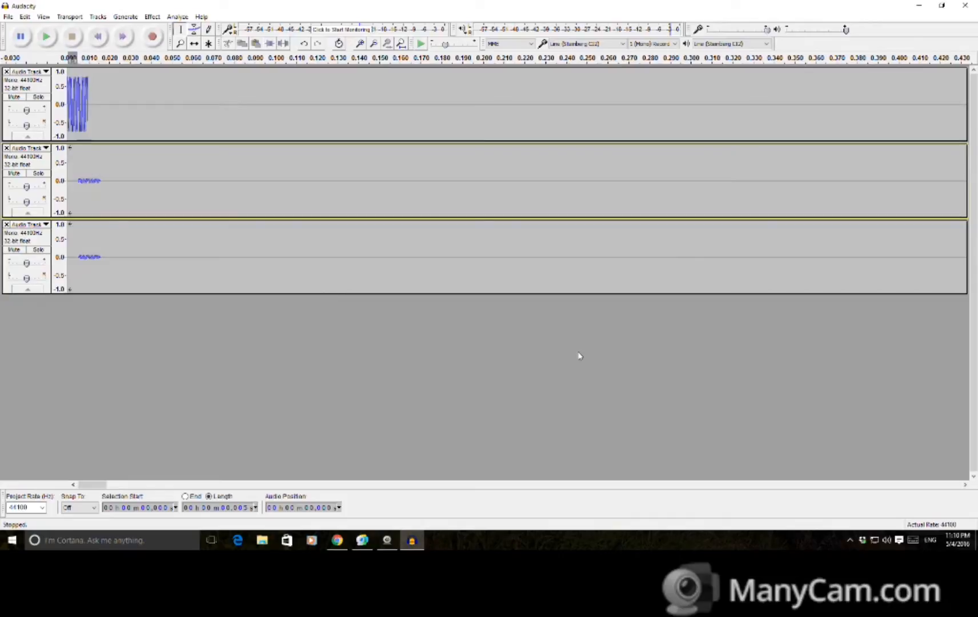
- Record a new test take with the changed latency correction and delete the very short aborted track above it
left_click(153, 38)
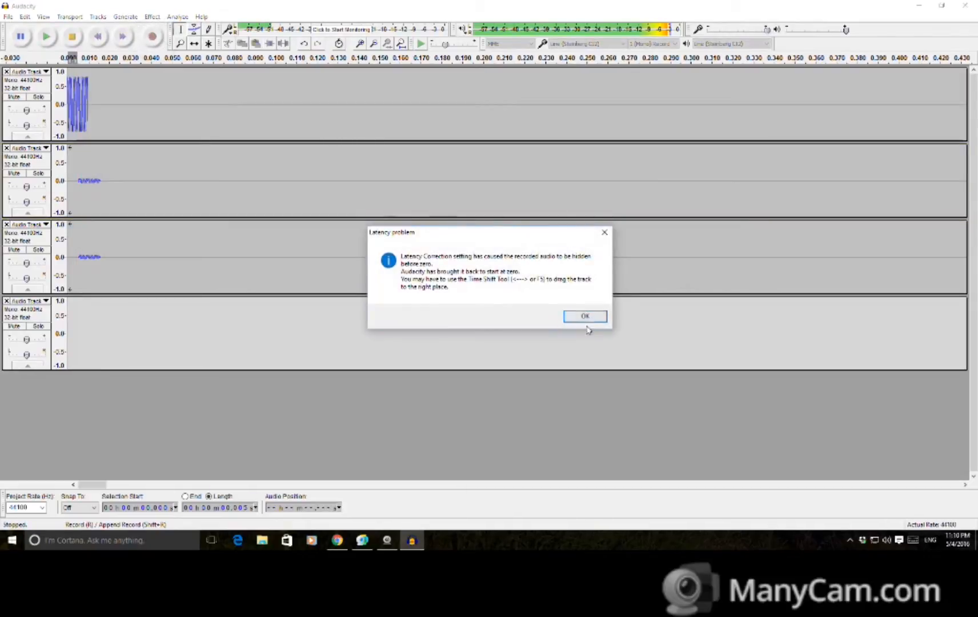
left_click(580, 316)
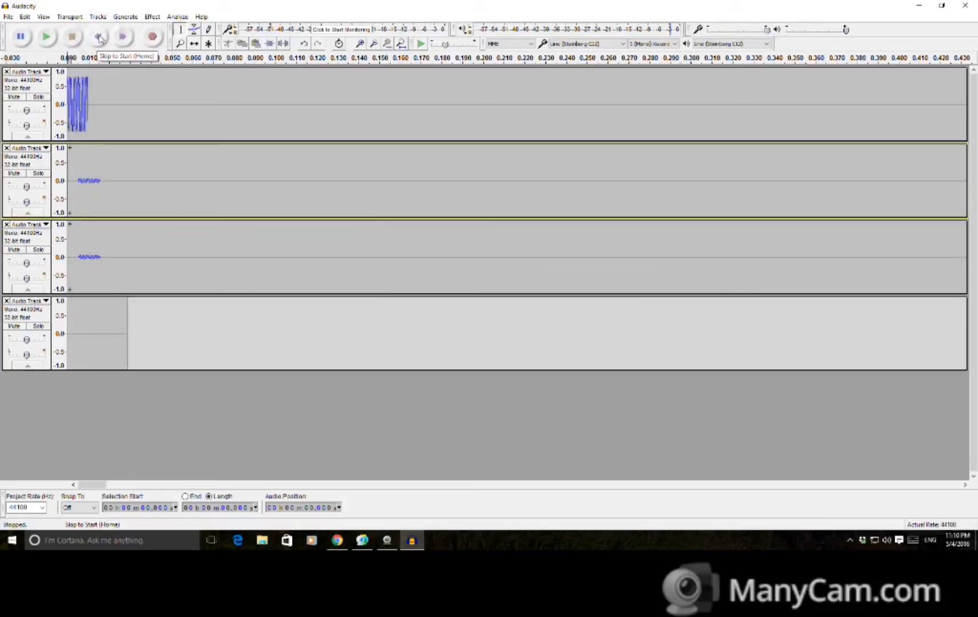
left_click(153, 37)
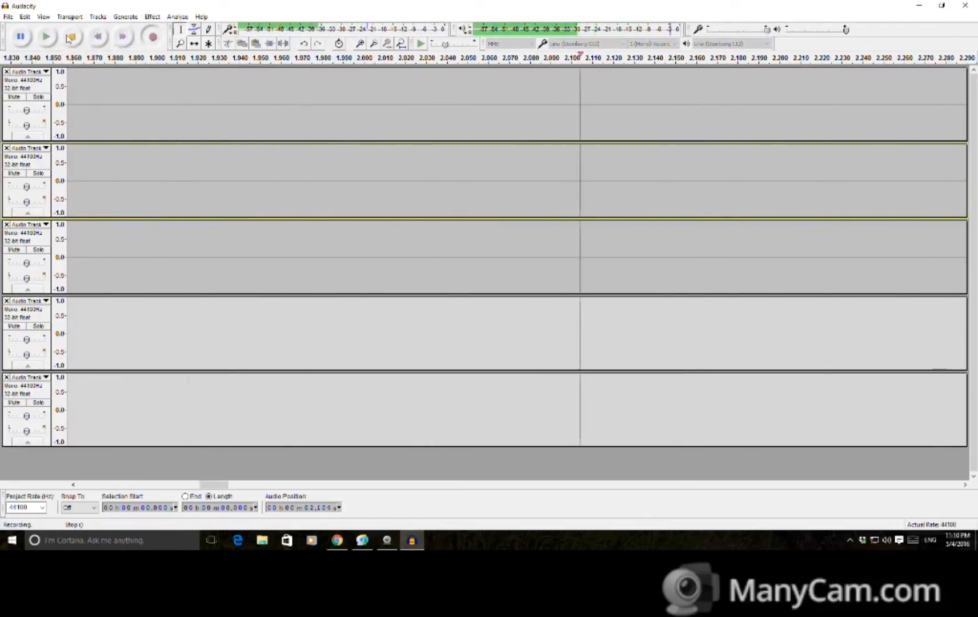
left_click(72, 36)
left_click(96, 38)
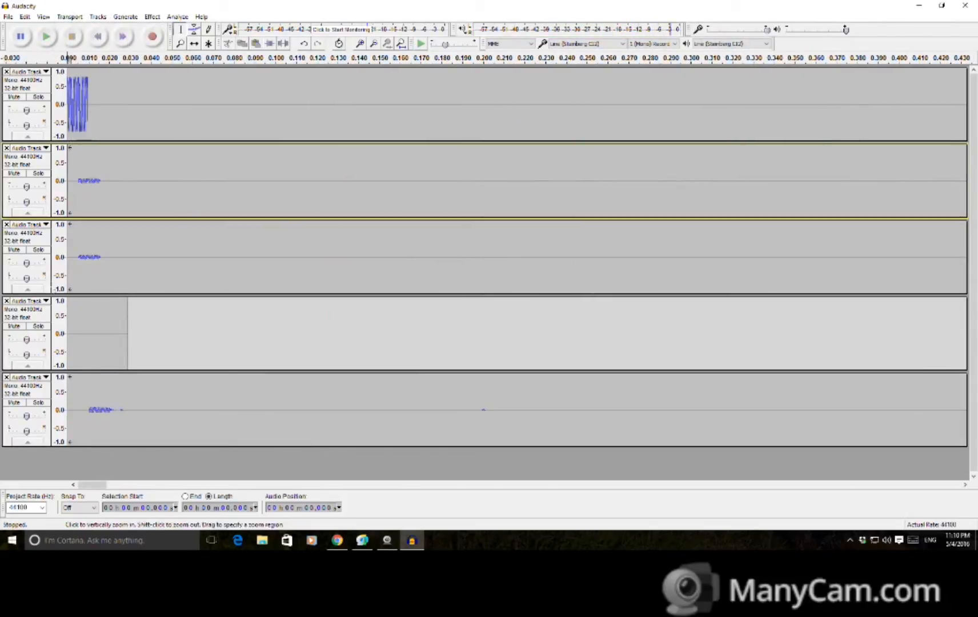
left_click(6, 302)
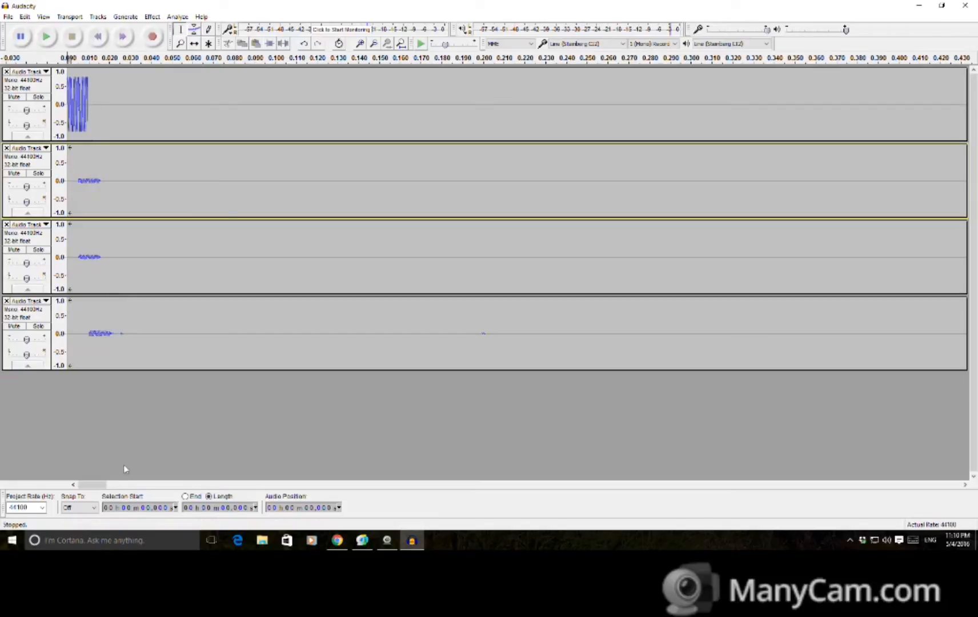
- Record one more test take of the click track onto a new track and return to the start
left_click_drag(97, 485, 73, 485)
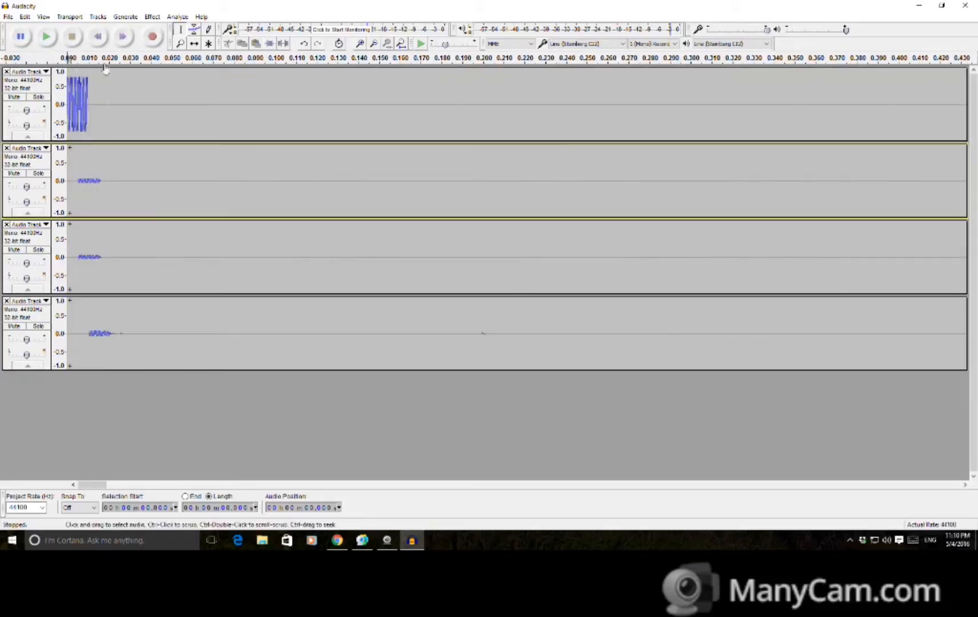
left_click(153, 37)
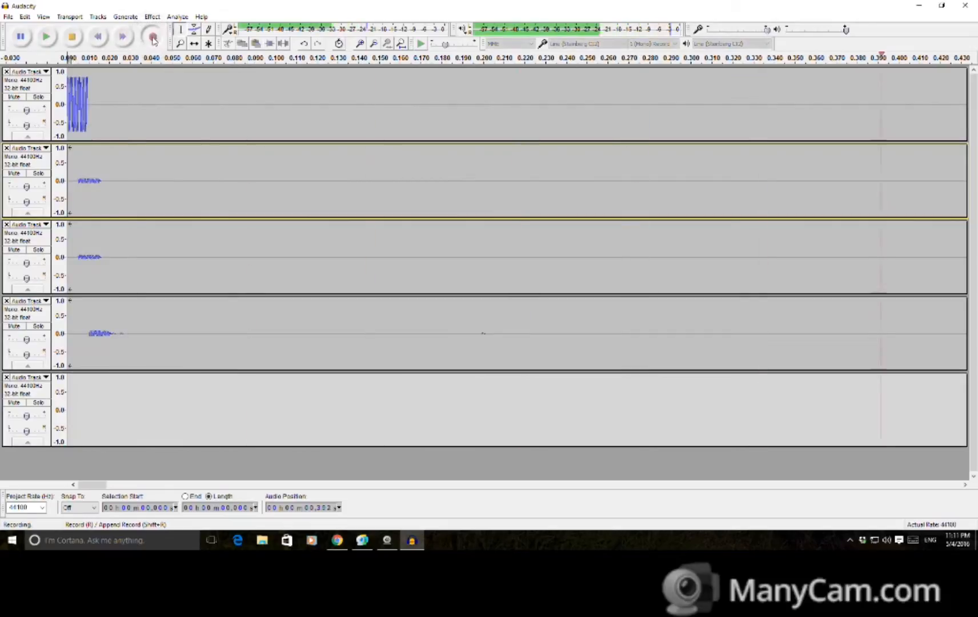
left_click(72, 36)
left_click(95, 38)
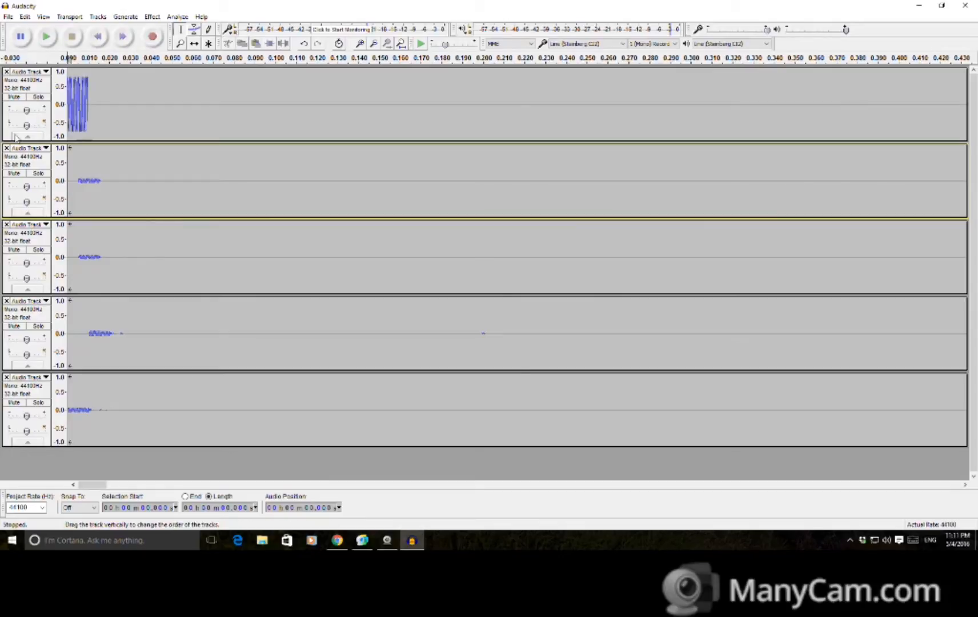
- Shift the takes on the fourth, third and second tracks earlier to line up with the original click at the project start
left_click_drag(103, 342, 82, 348)
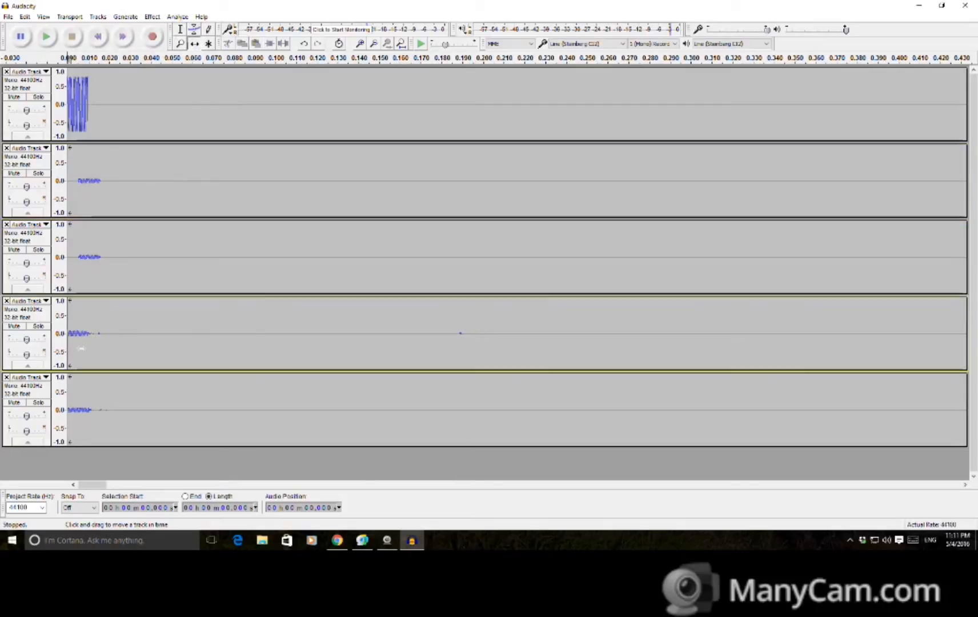
left_click_drag(94, 271, 84, 271)
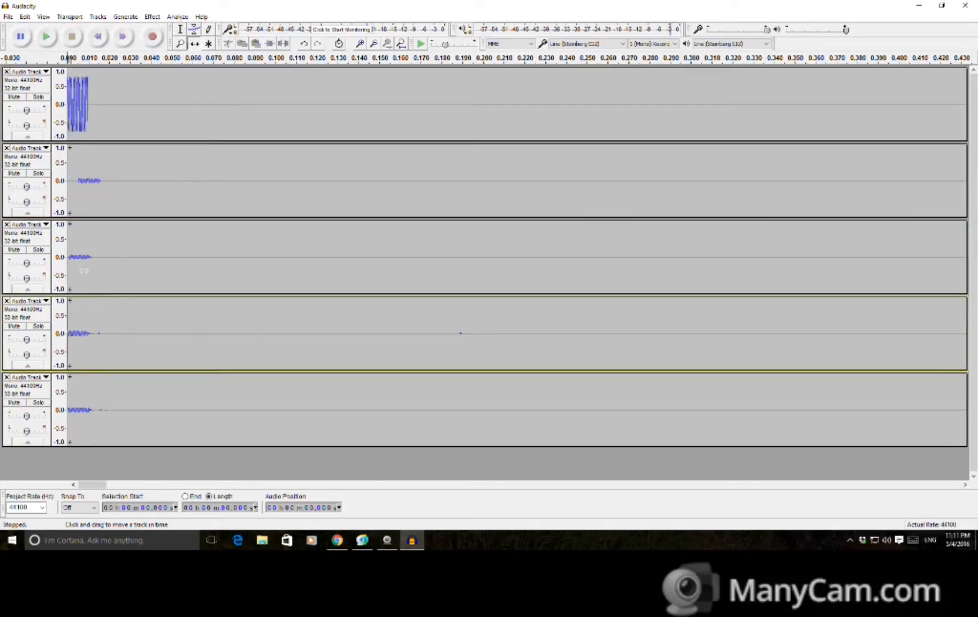
left_click_drag(87, 203, 78, 205)
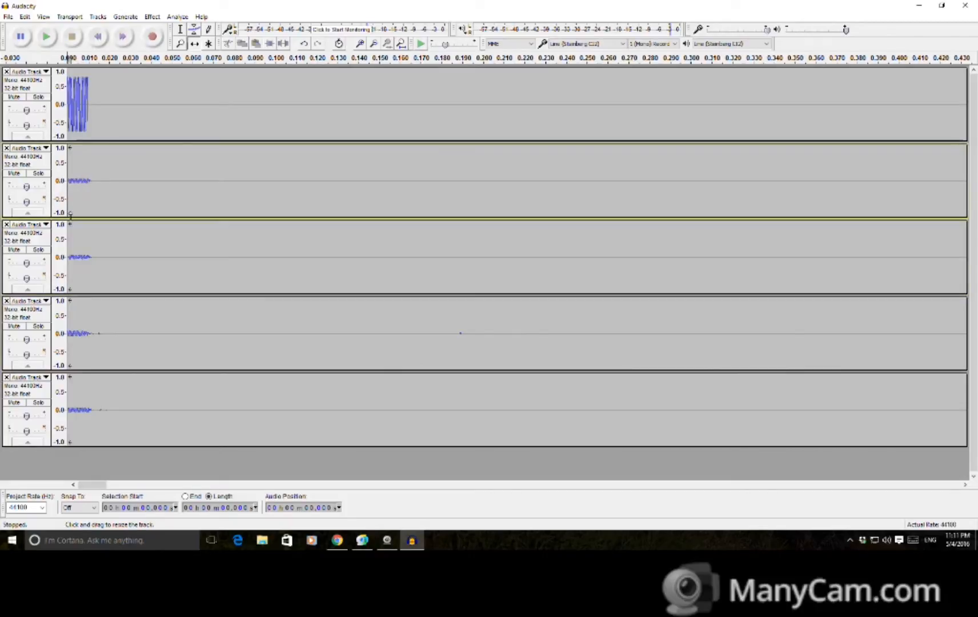
- Delete all four recorded test tracks, keeping only the original click track
left_click(6, 148)
left_click(7, 149)
left_click(6, 148)
left_click(6, 148)
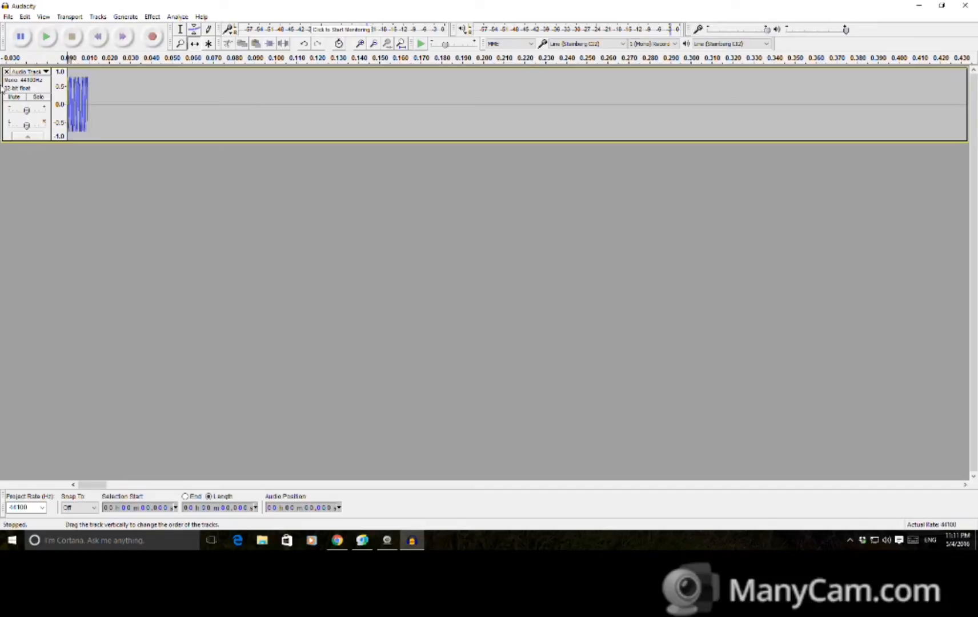
left_click(125, 17)
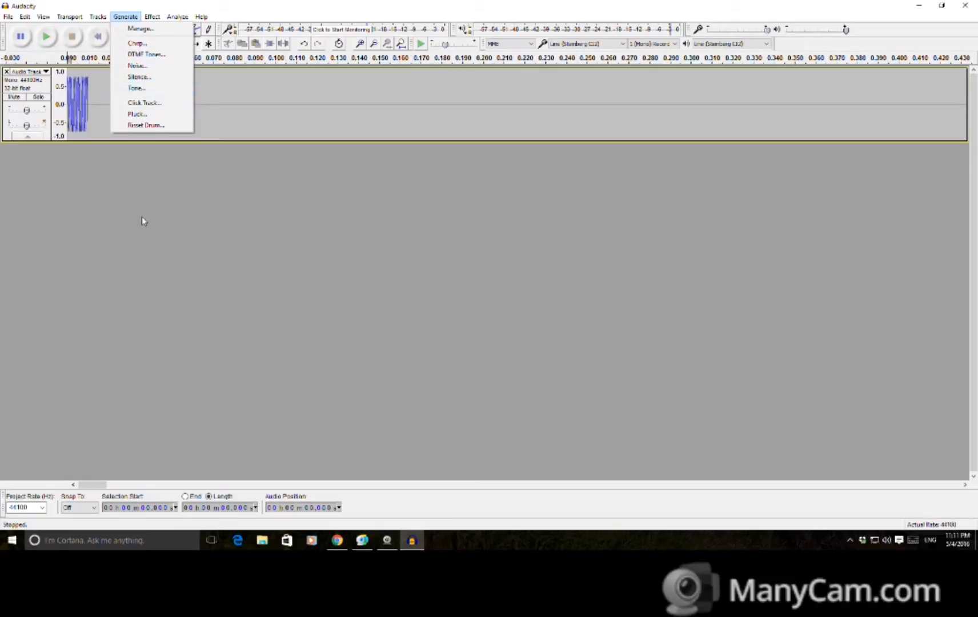
mouse_move(389, 546)
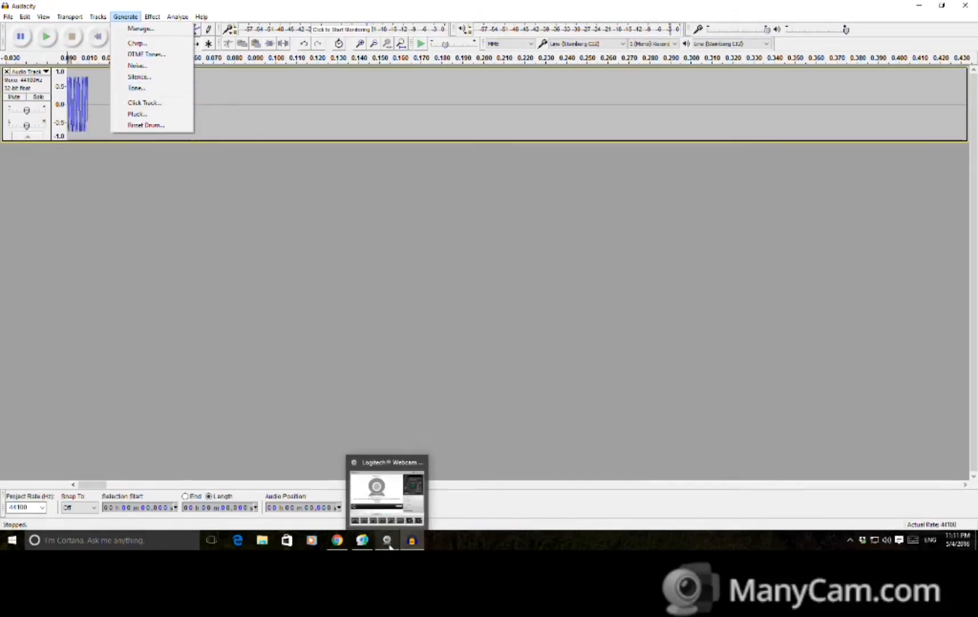
left_click(389, 546)
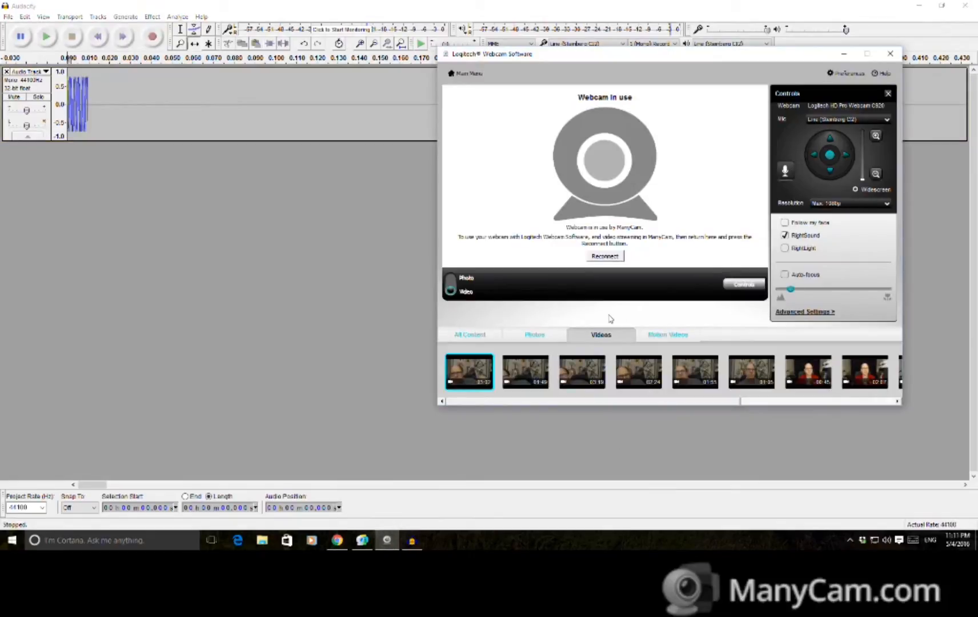
left_click(352, 425)
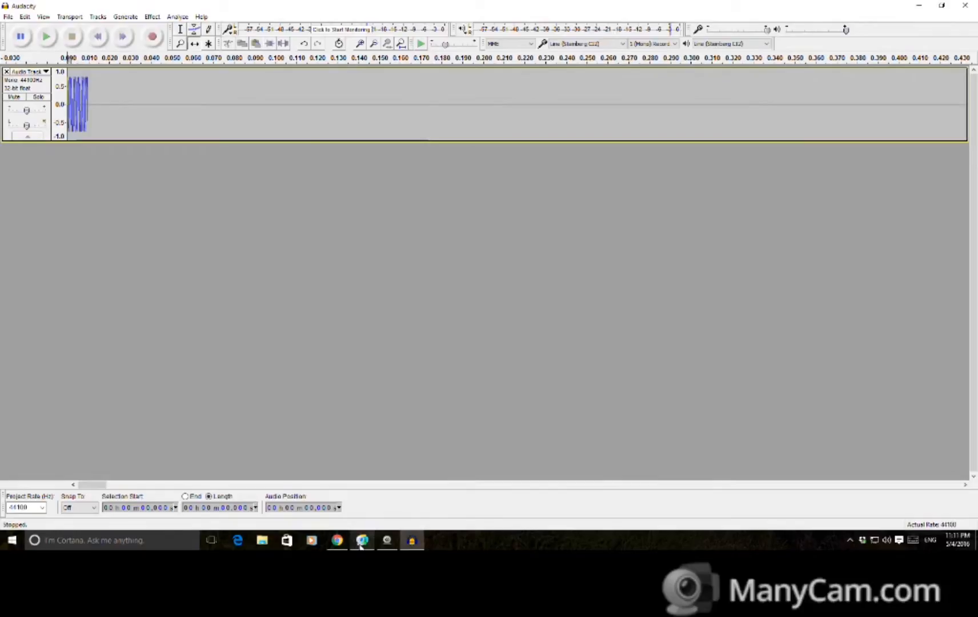
mouse_move(361, 546)
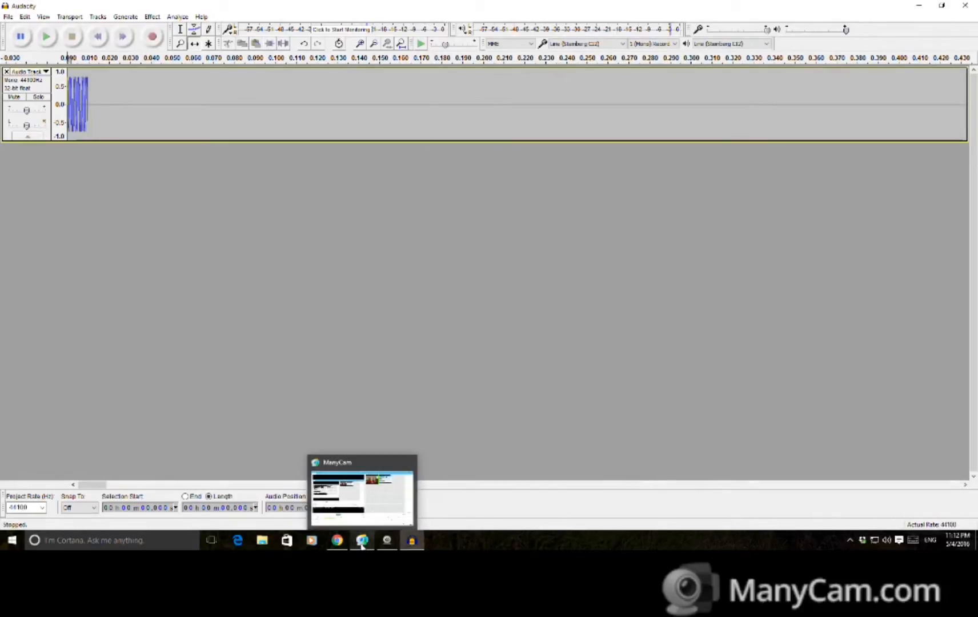
left_click(361, 546)
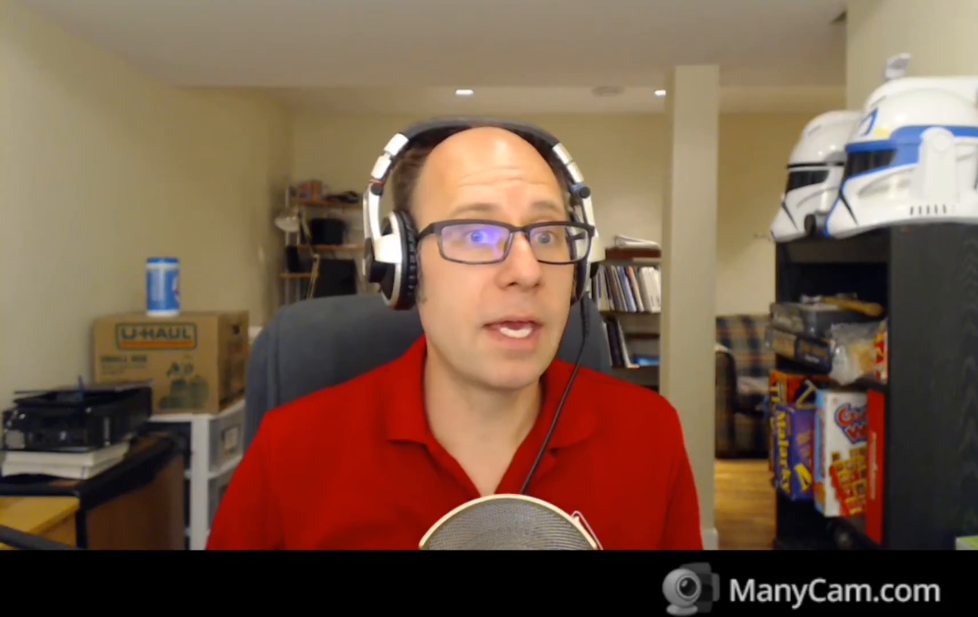
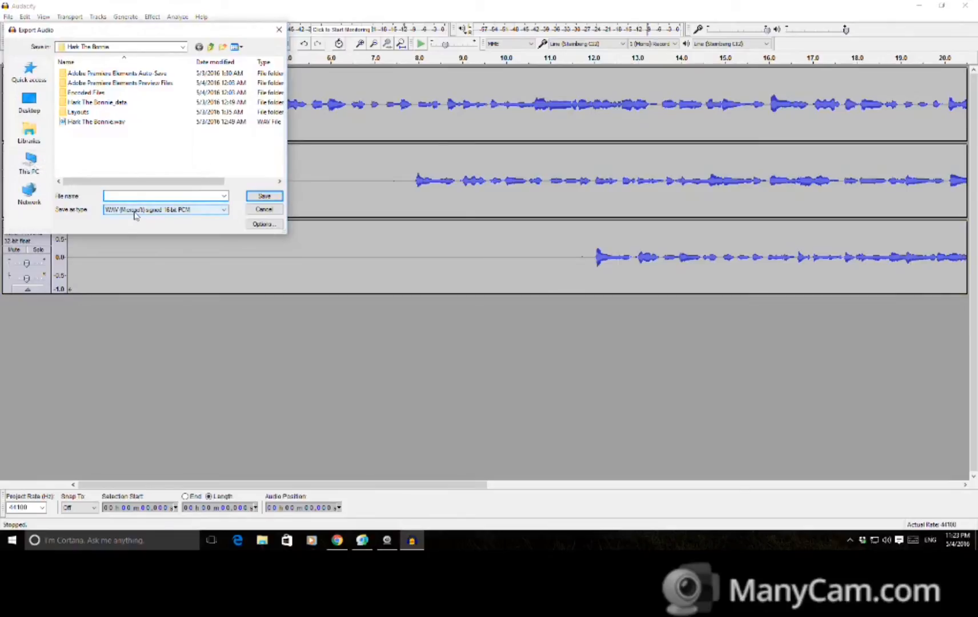
- Set the export format to WAV (Microsoft) 32-bit float PCM and create and open a Tutorial folder in Documents
left_click(136, 213)
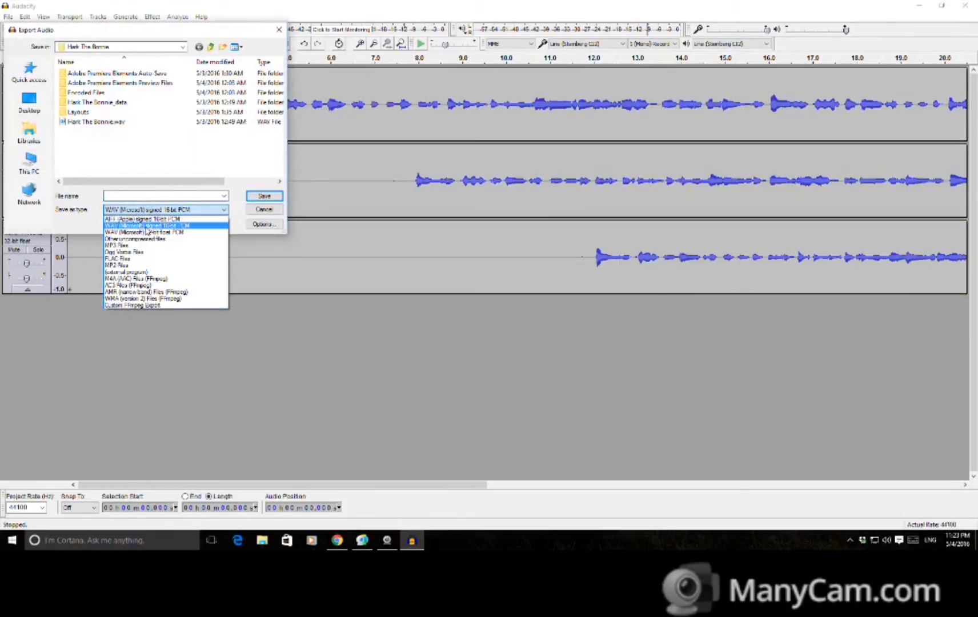
left_click(147, 232)
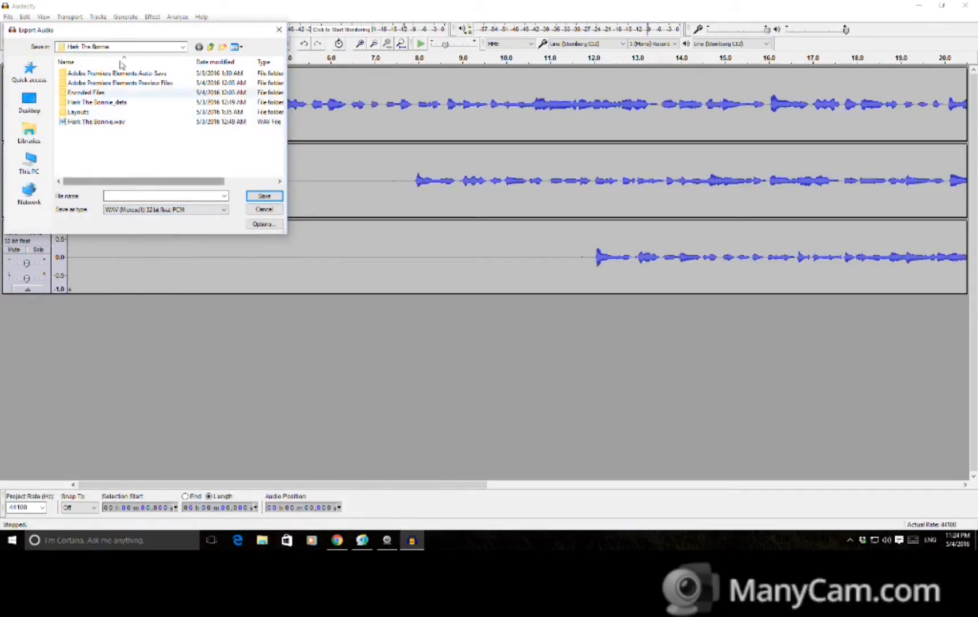
left_click(211, 47)
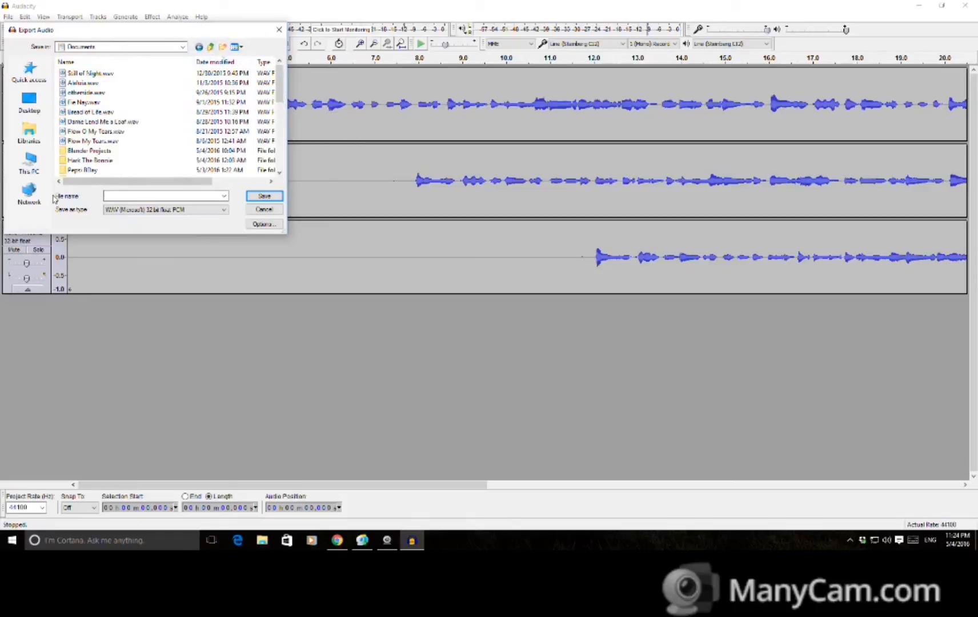
left_click(223, 46)
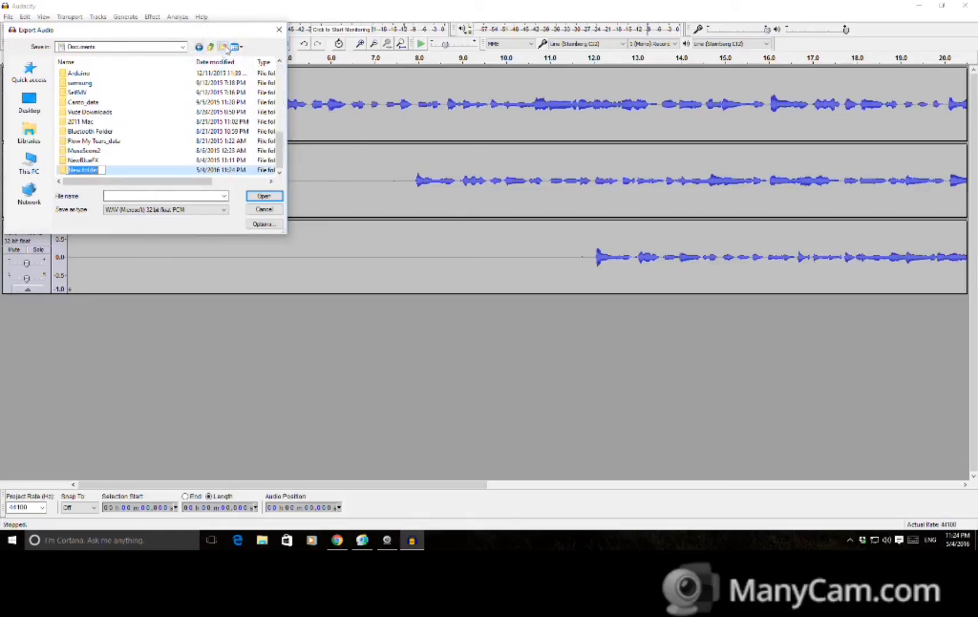
type("Tutorial")
key("Return")
double_click(81, 170)
- Export the tracks as "Jack is Pretty Boy" with a mono mixdown and blank metadata, and close Audacity without saving changes
left_click(122, 196)
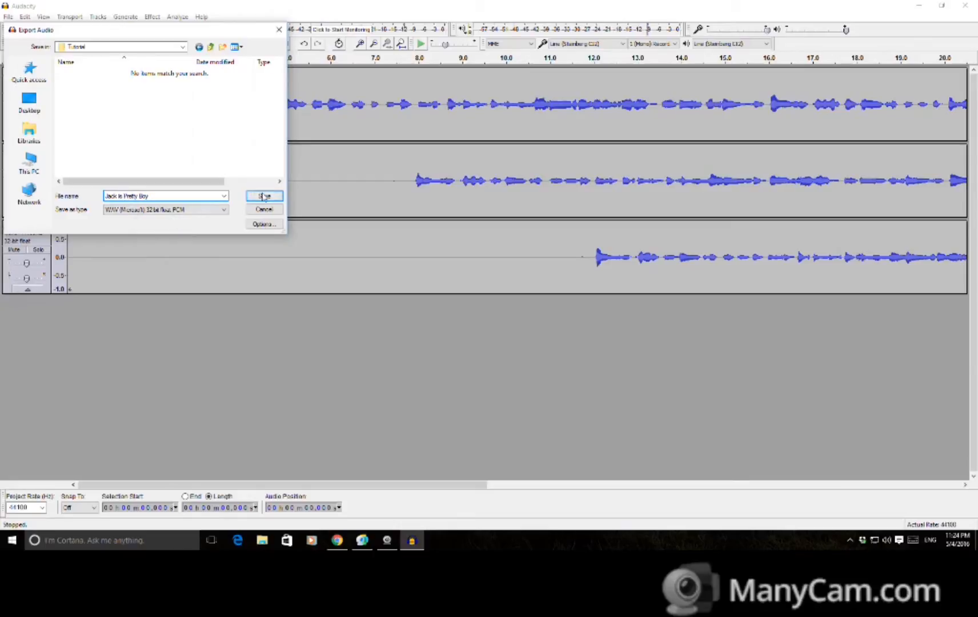
left_click(263, 197)
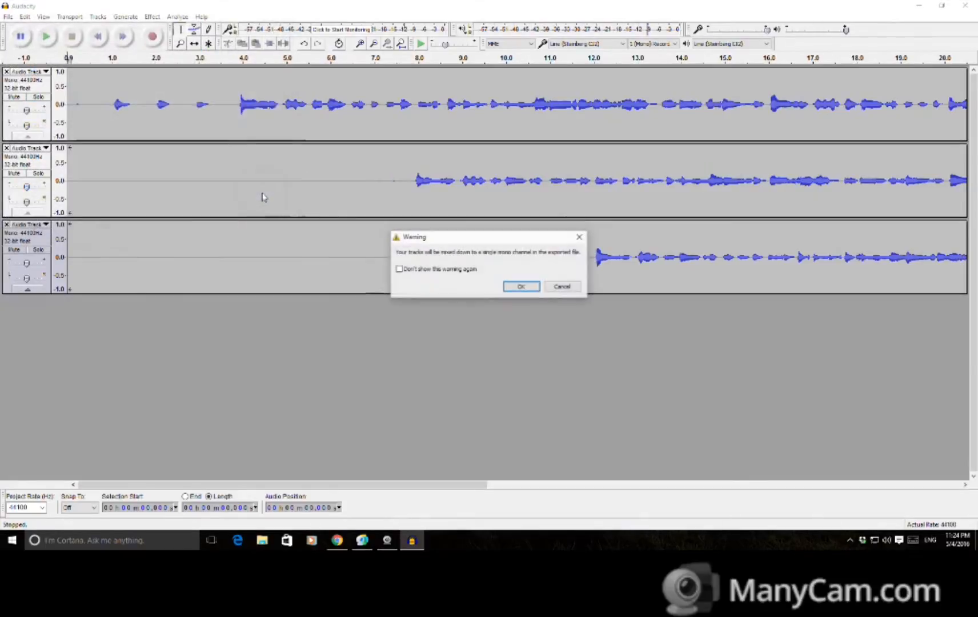
left_click(521, 287)
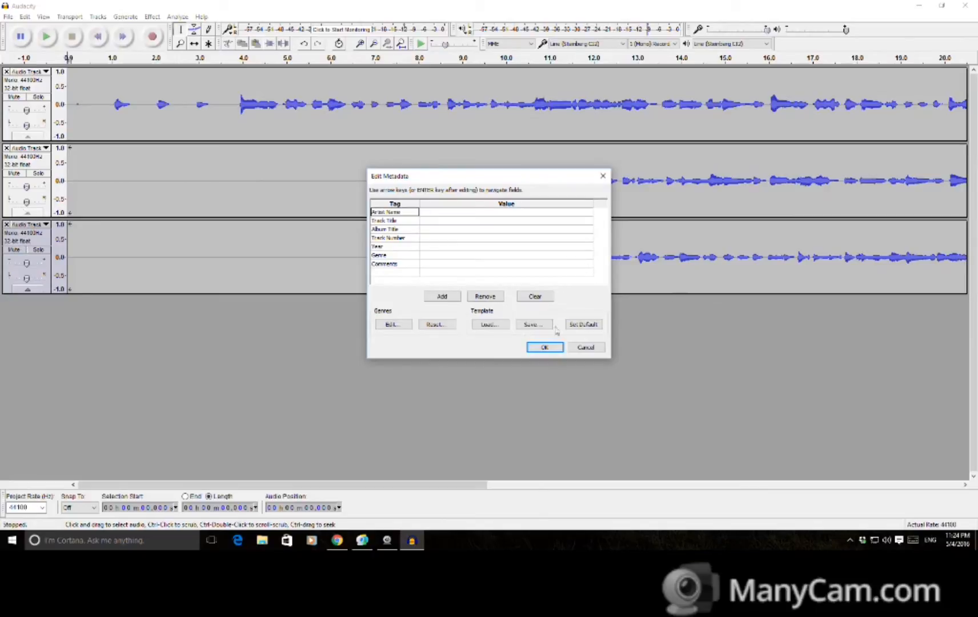
left_click(546, 350)
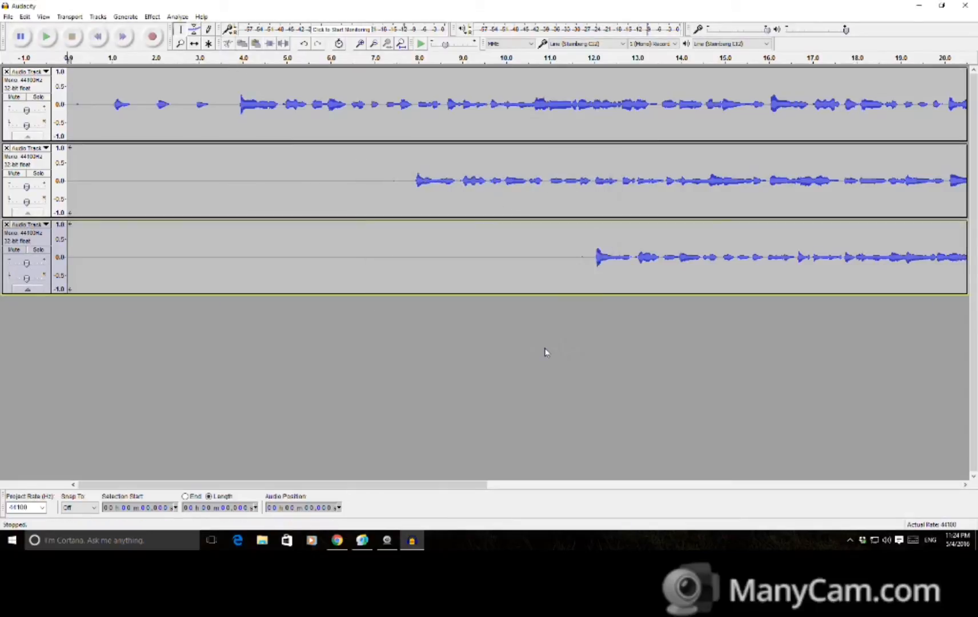
left_click(965, 5)
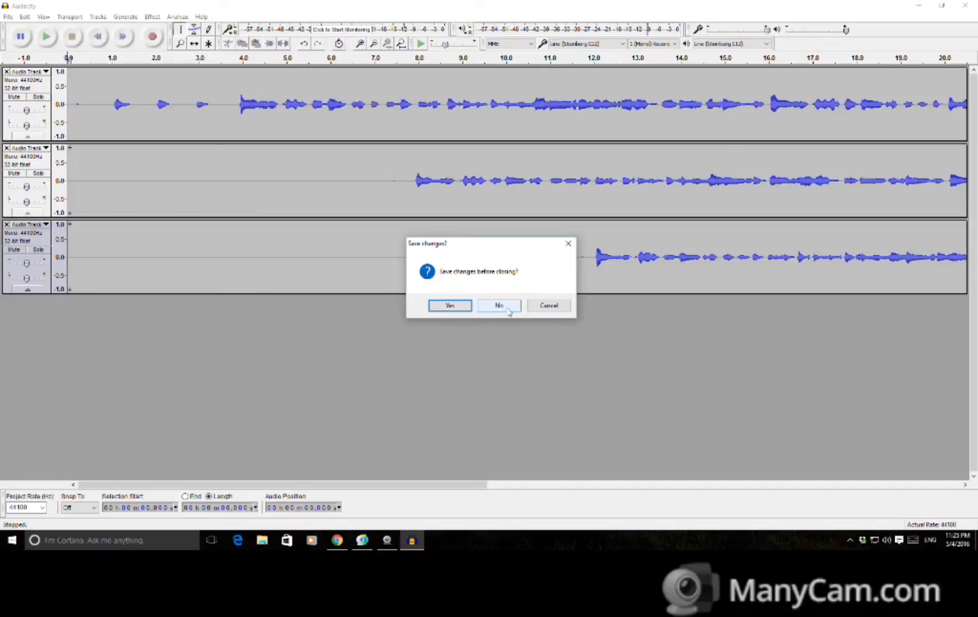
left_click(506, 308)
- Switch to File Explorer and open the Tutorial folder in Documents to check the exported audio file
left_click(13, 541)
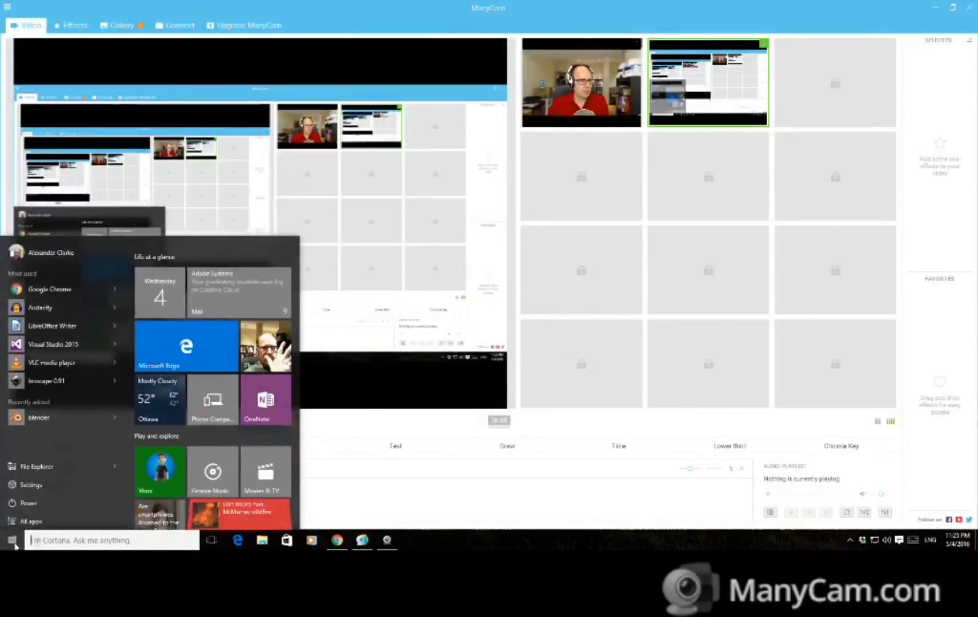
type("fi")
left_click(262, 542)
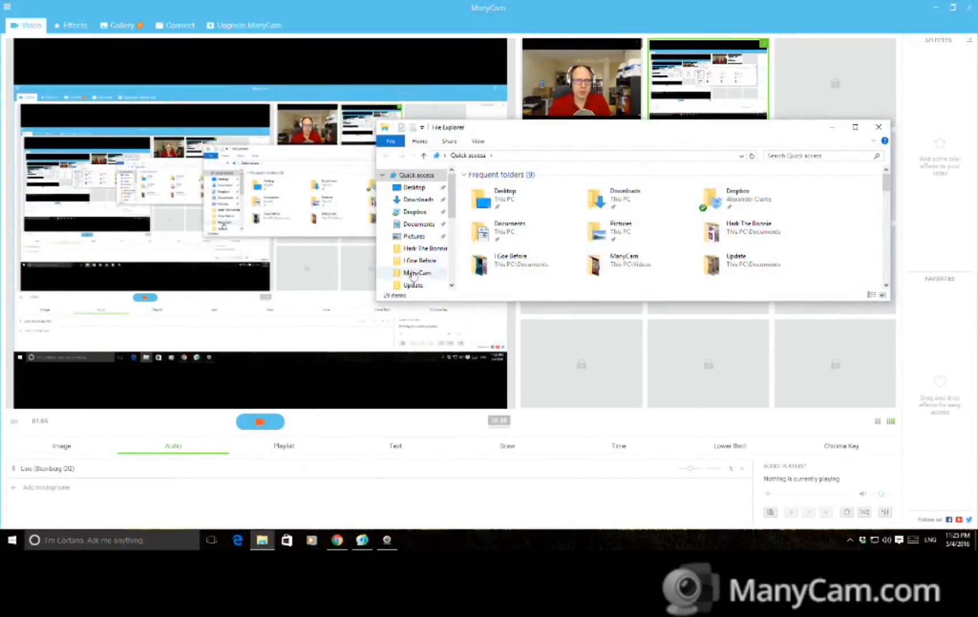
left_click(418, 224)
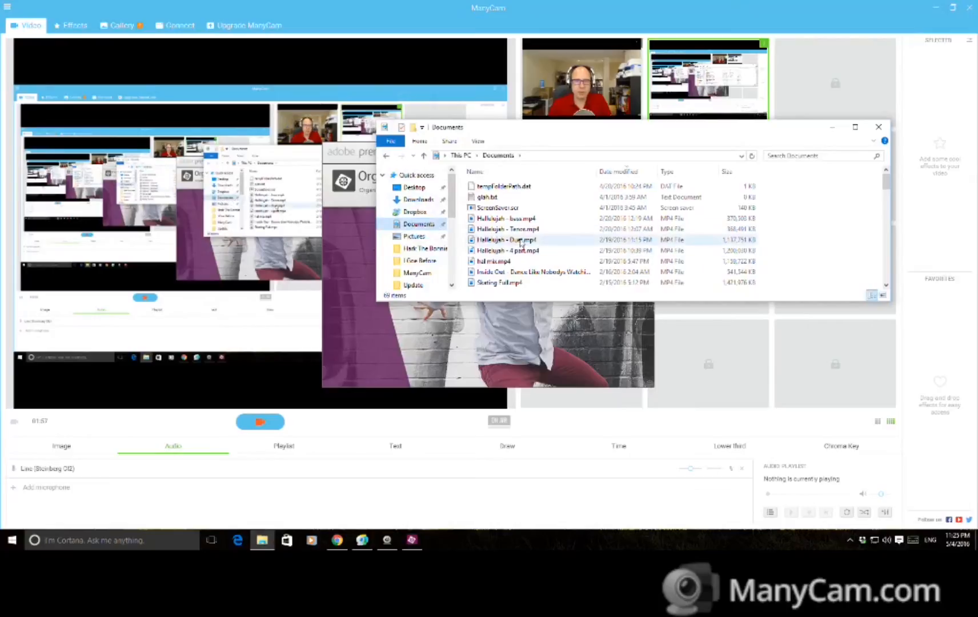
scroll(531, 275, "down", 3)
scroll(532, 274, "down", 8)
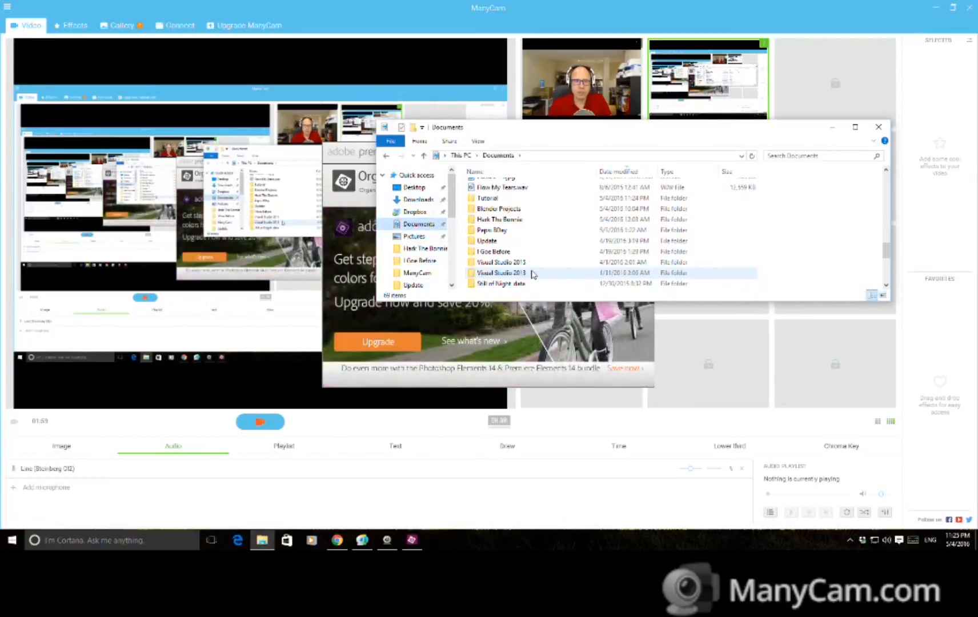
double_click(495, 197)
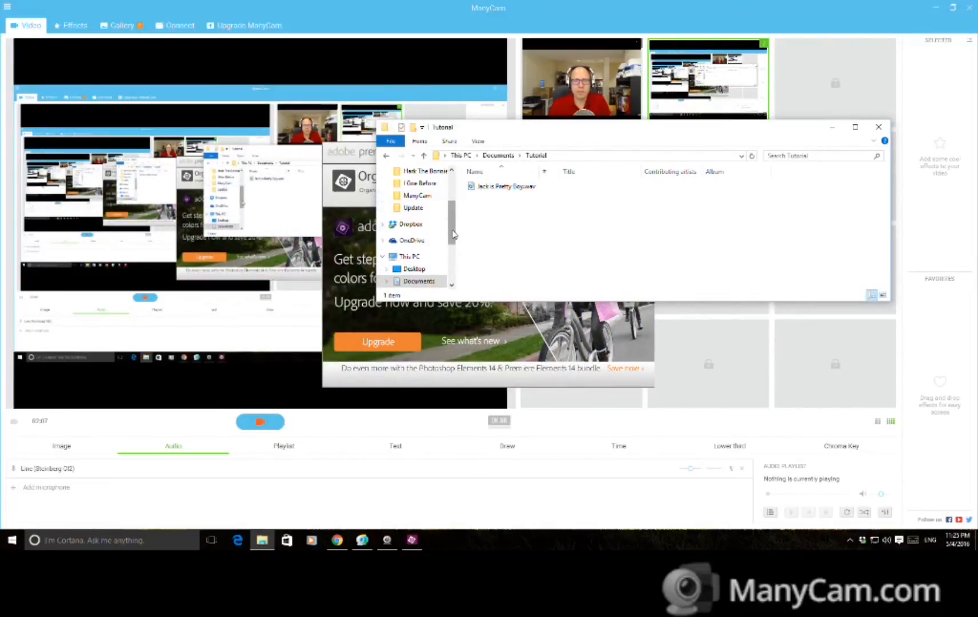
- Open the ManyCam folder inside Videos to look over the recorded video files
left_click_drag(453, 226, 453, 193)
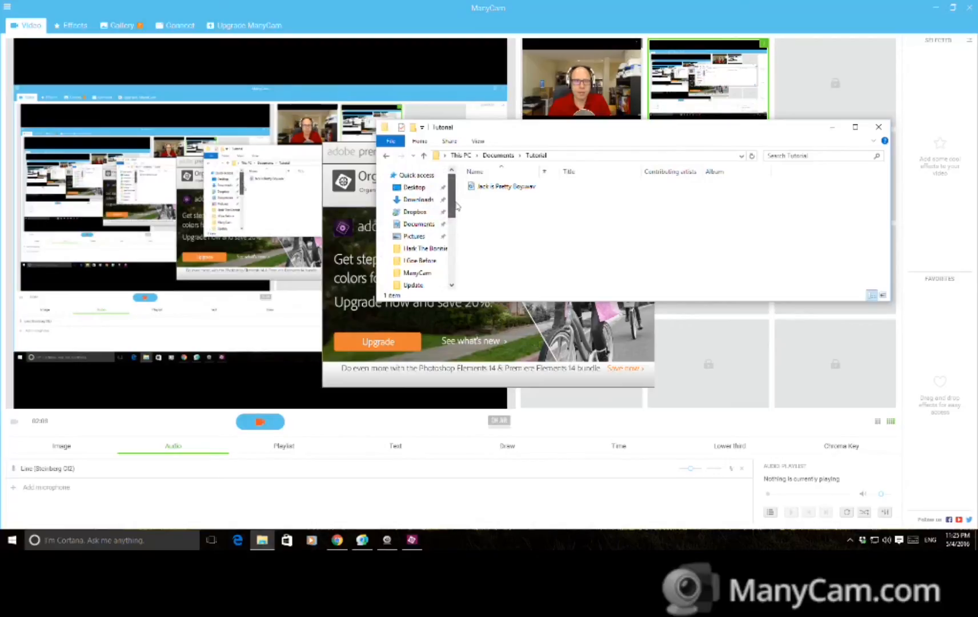
left_click_drag(453, 204, 453, 286)
left_click(411, 232)
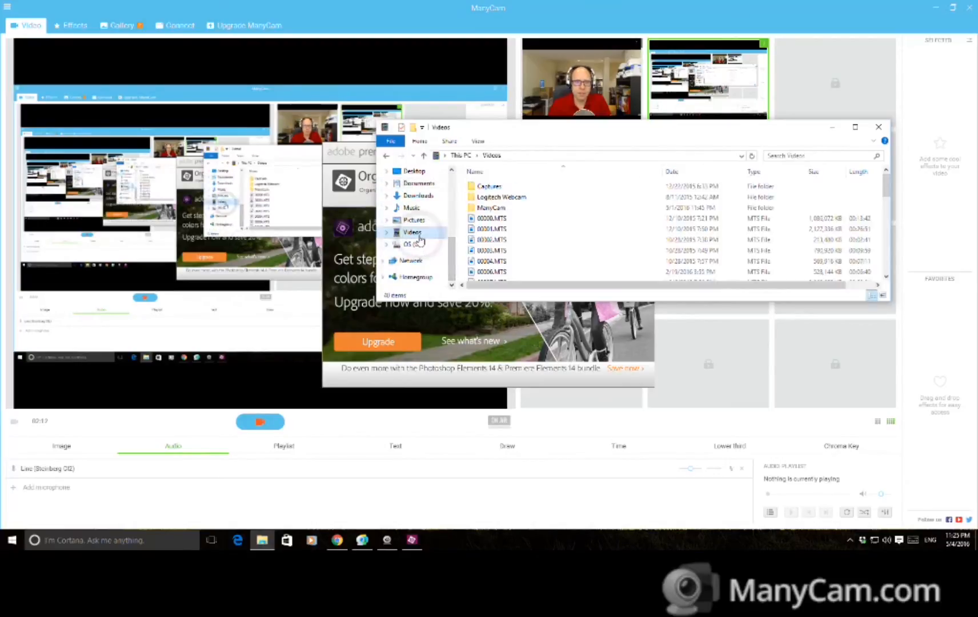
double_click(497, 207)
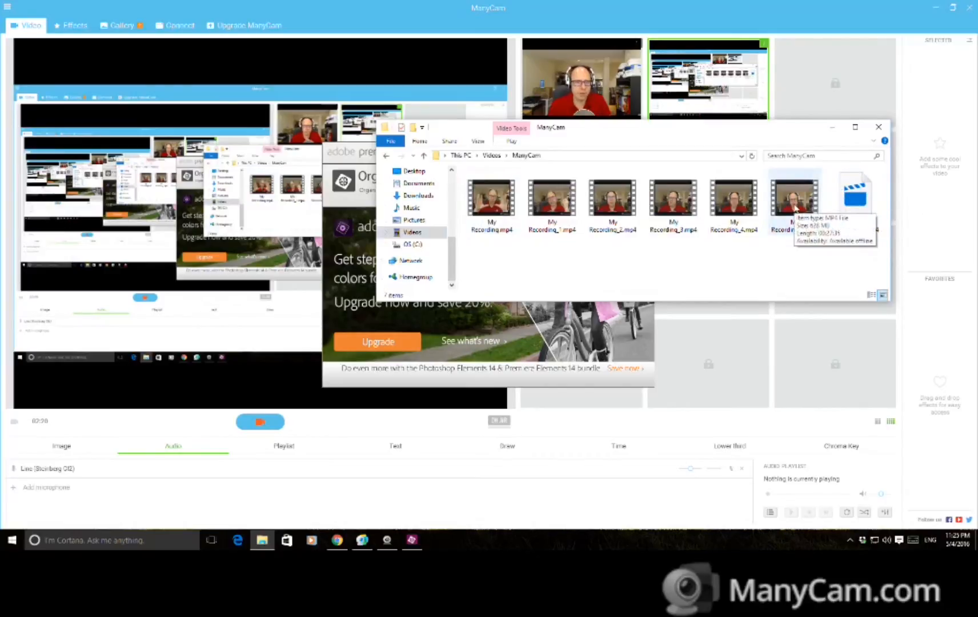
- Switch to Adobe Premiere Elements 13 and start a new project in the Video Editor
left_click(508, 383)
mouse_move(557, 191)
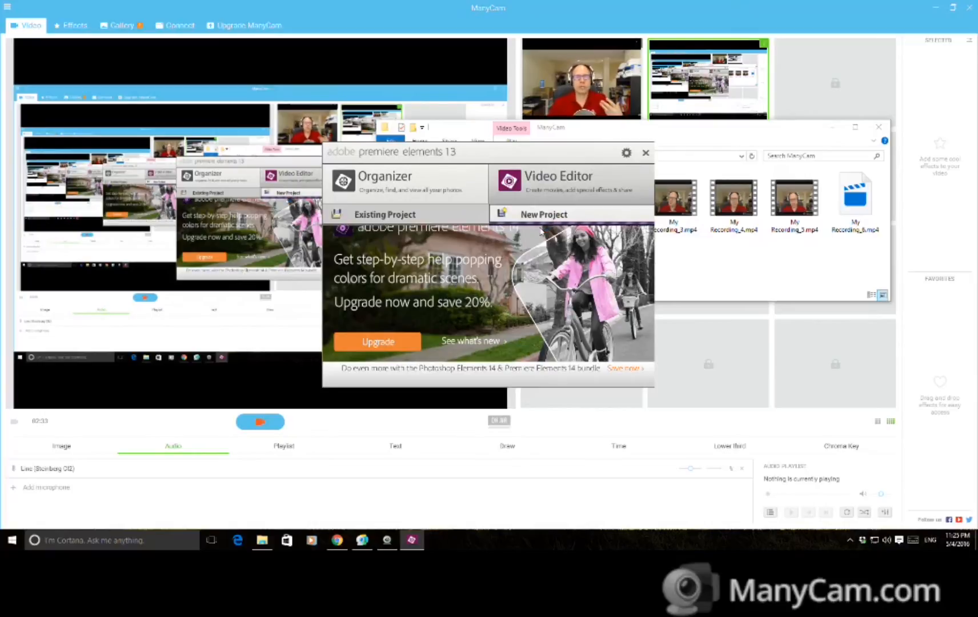
left_click_drag(522, 151, 396, 212)
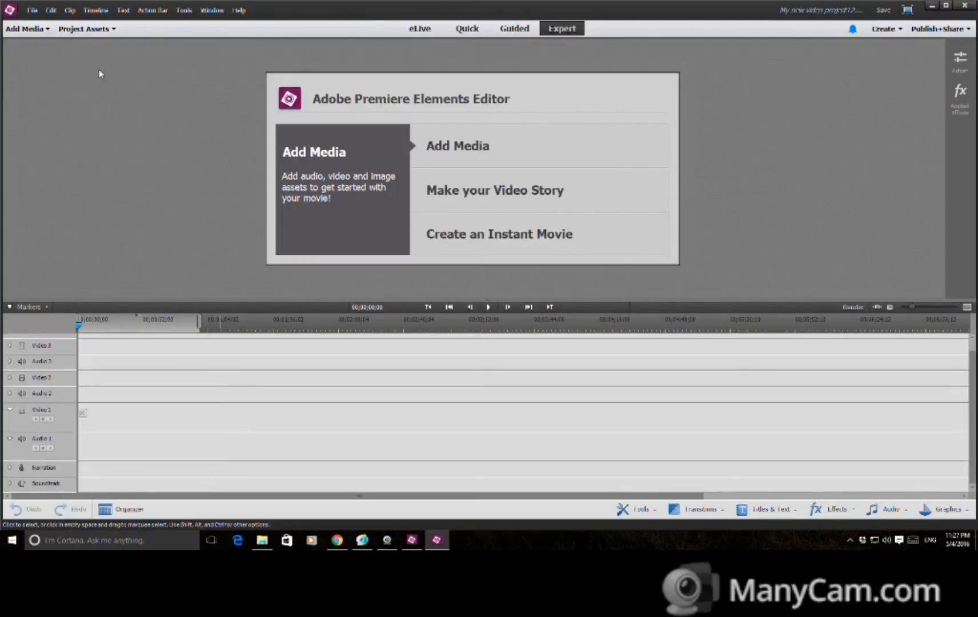
left_click(31, 30)
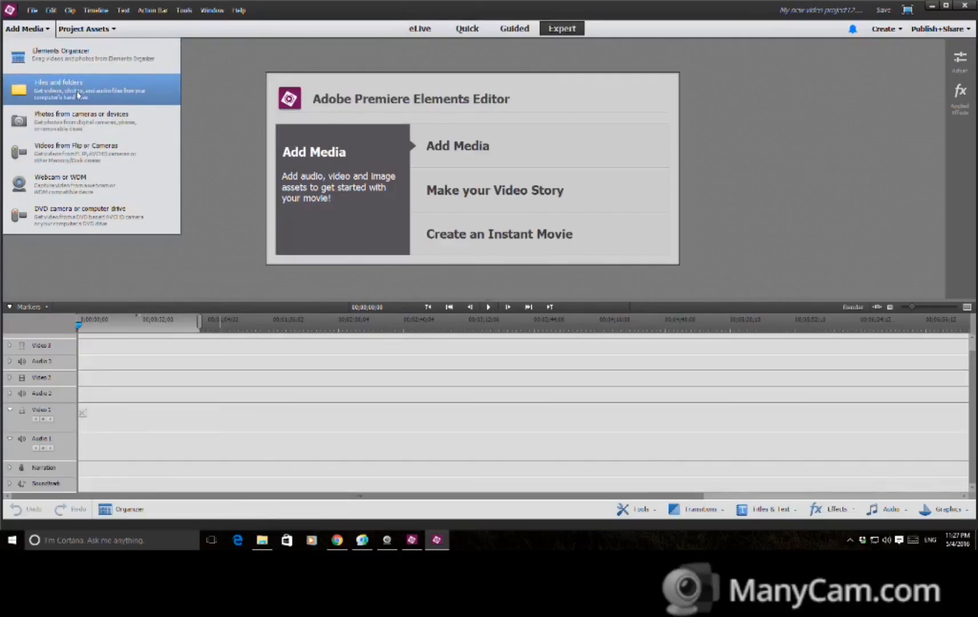
left_click(195, 106)
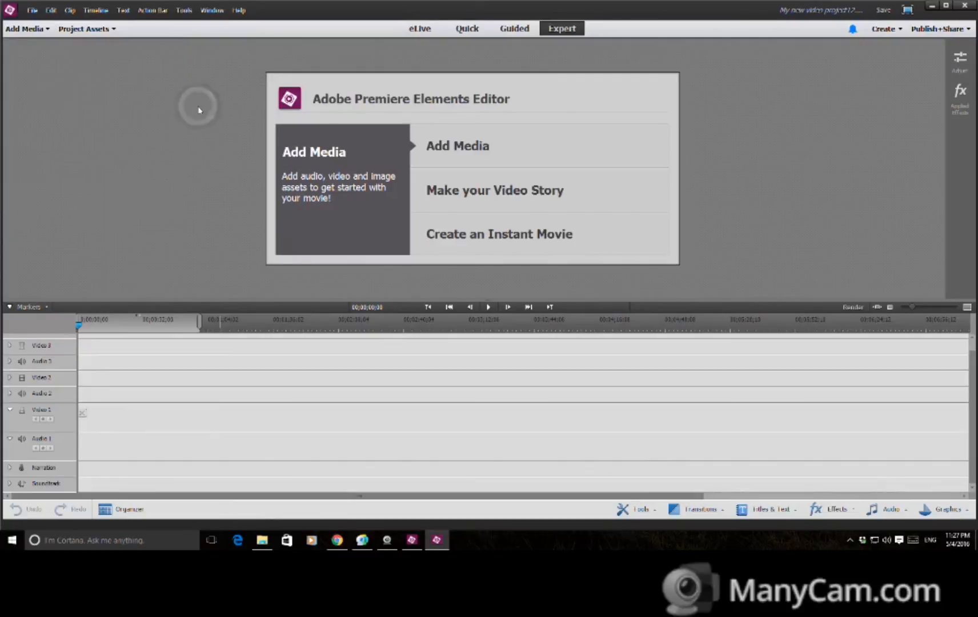
- Add My Recording_5.mp4 from the ManyCam folder to the start of the Video 1 track and enlarge the Audio 1 track
left_click(262, 540)
left_click_drag(795, 197, 208, 239)
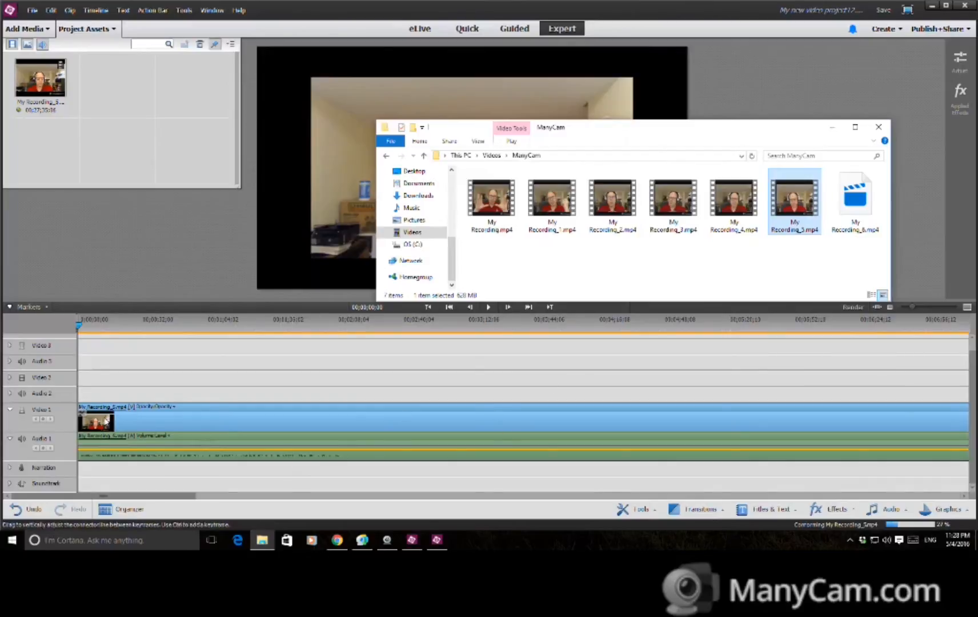
left_click_drag(66, 434, 66, 369)
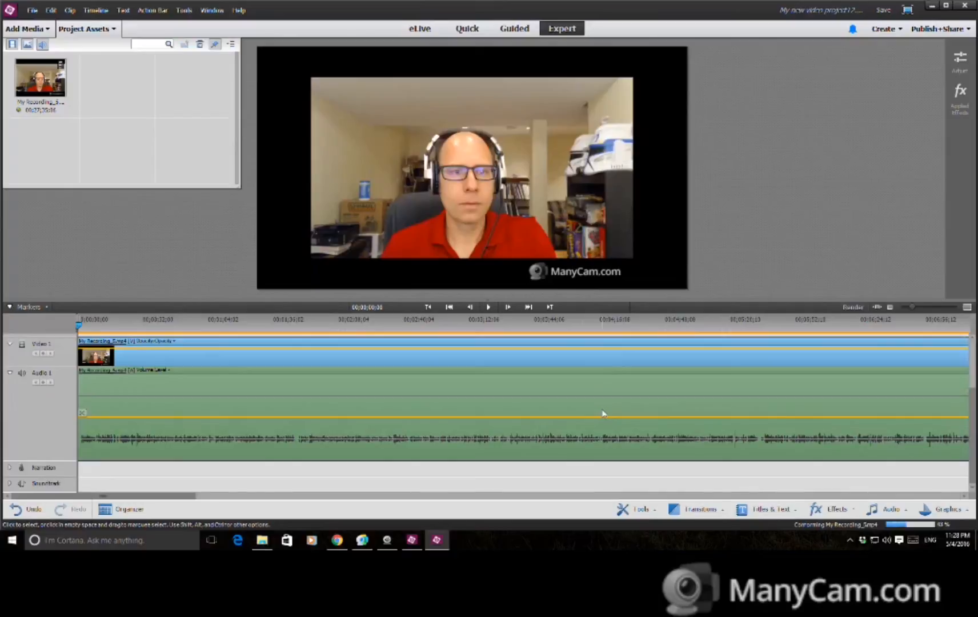
- Zoom in on the timeline and play the clip from about the 20-minute mark to check its picture against the audio
left_click_drag(178, 495, 673, 474)
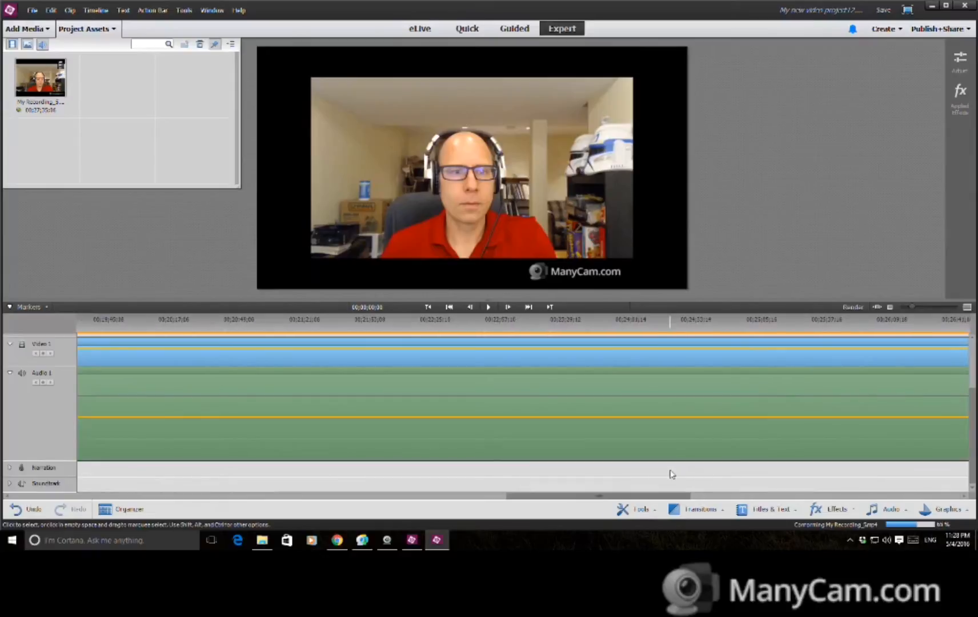
left_click_drag(559, 497, 481, 490)
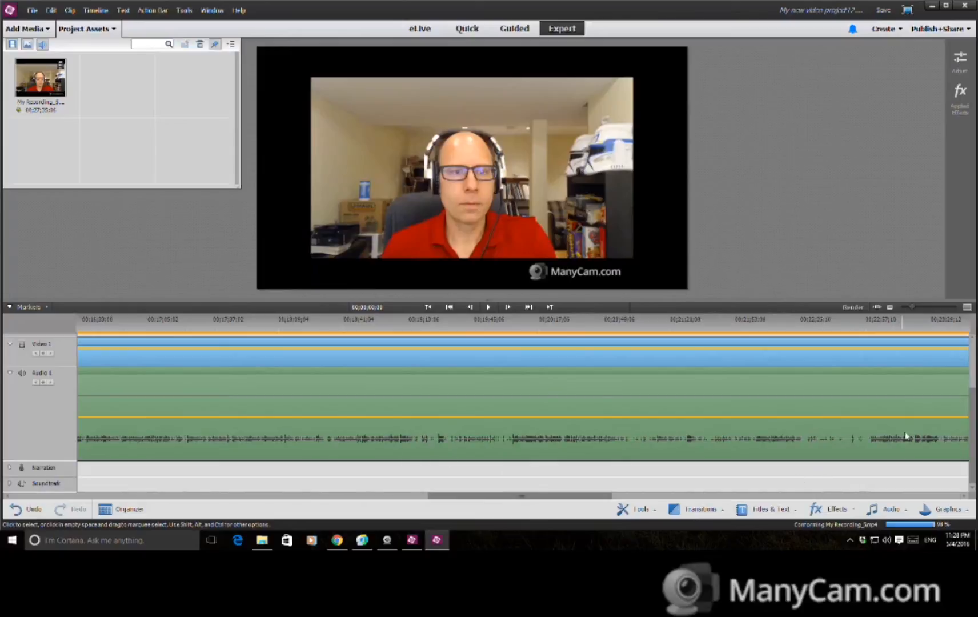
left_click(434, 320)
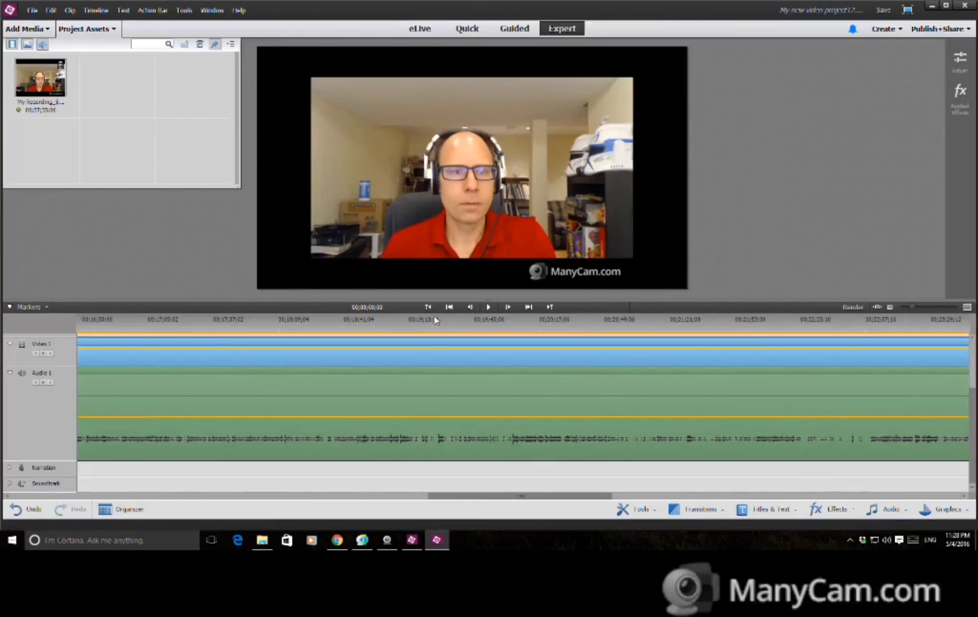
left_click_drag(913, 307, 932, 309)
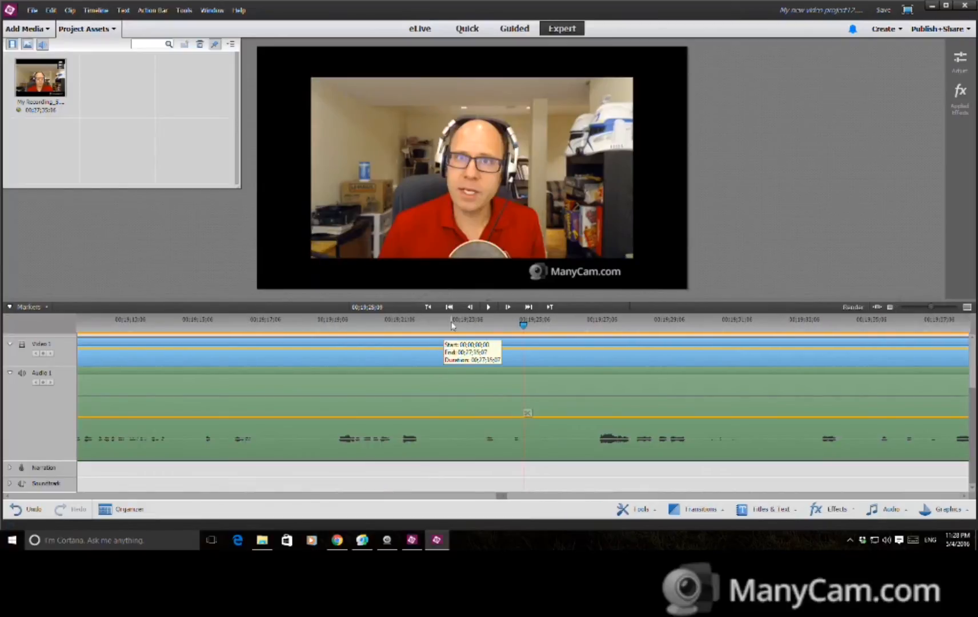
left_click(548, 495)
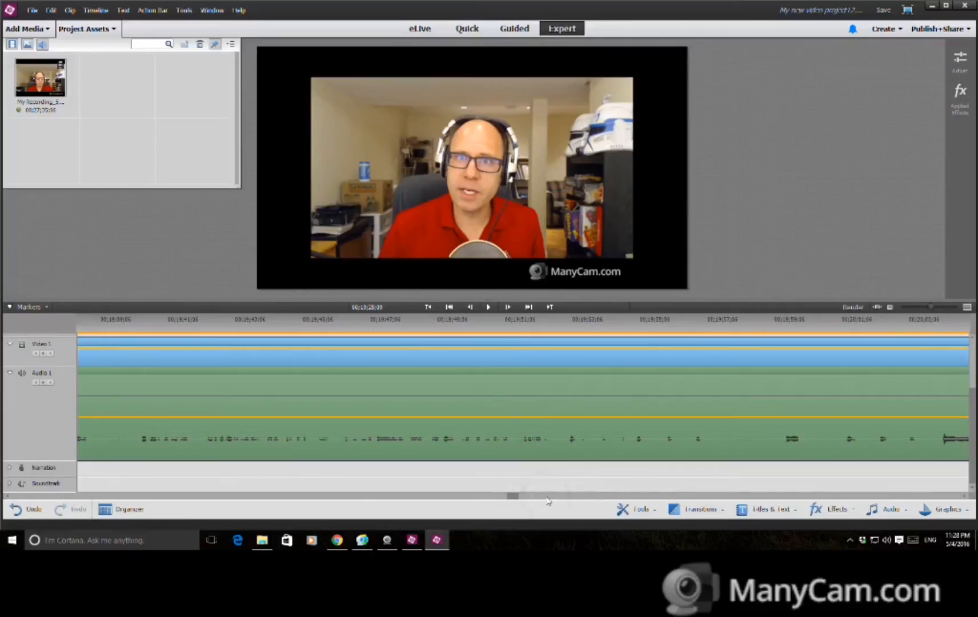
left_click(825, 323)
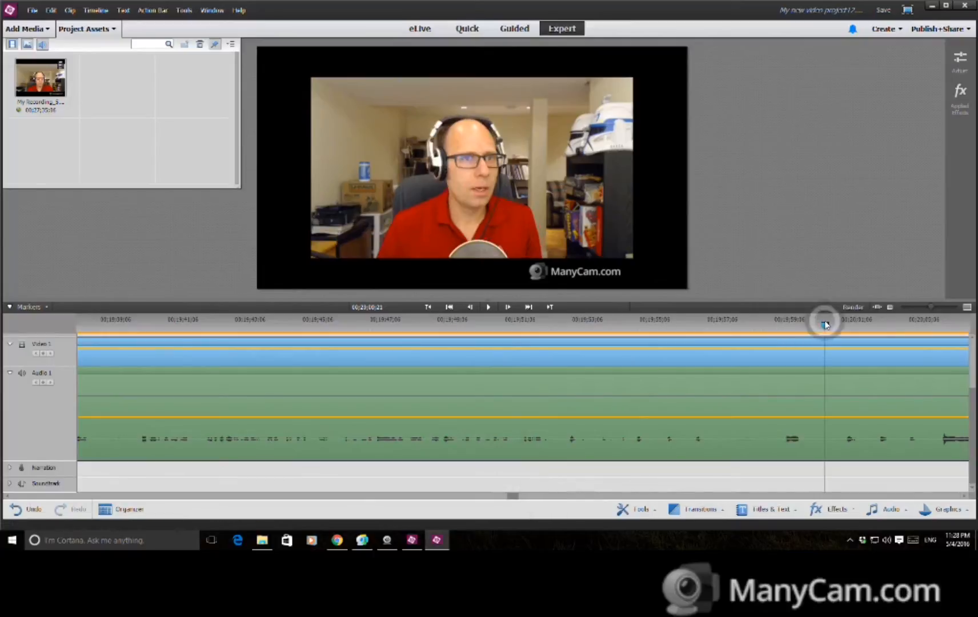
key("space")
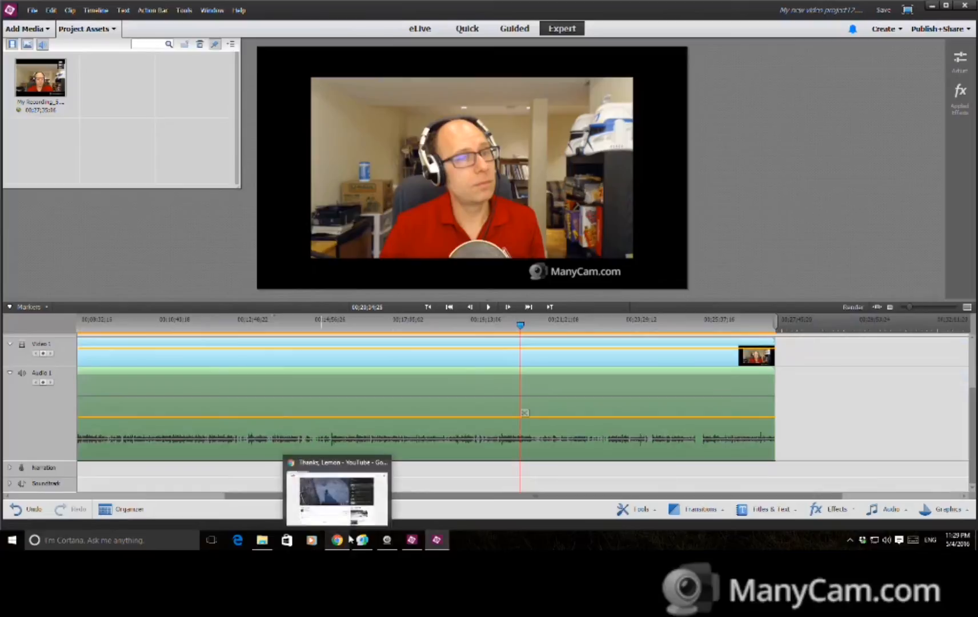
- Search the computer for HandBrake and launch it
left_click(5, 540)
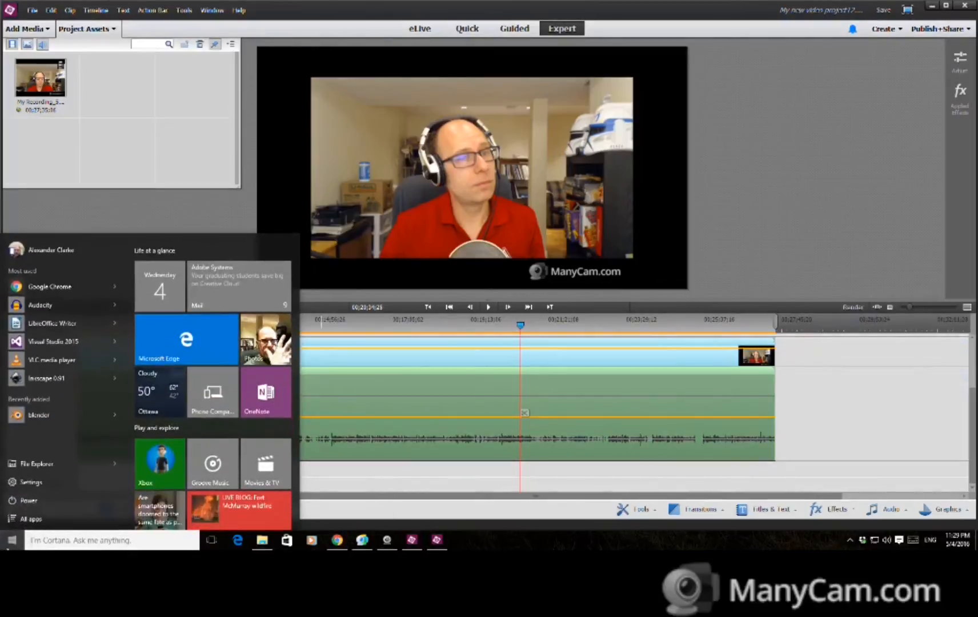
type("ha")
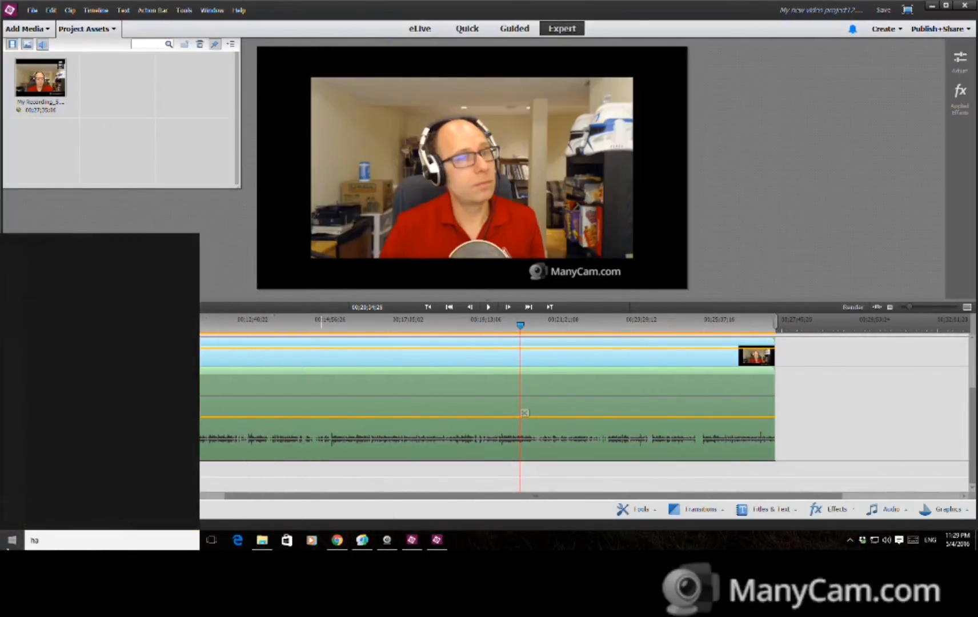
type("ndbrake")
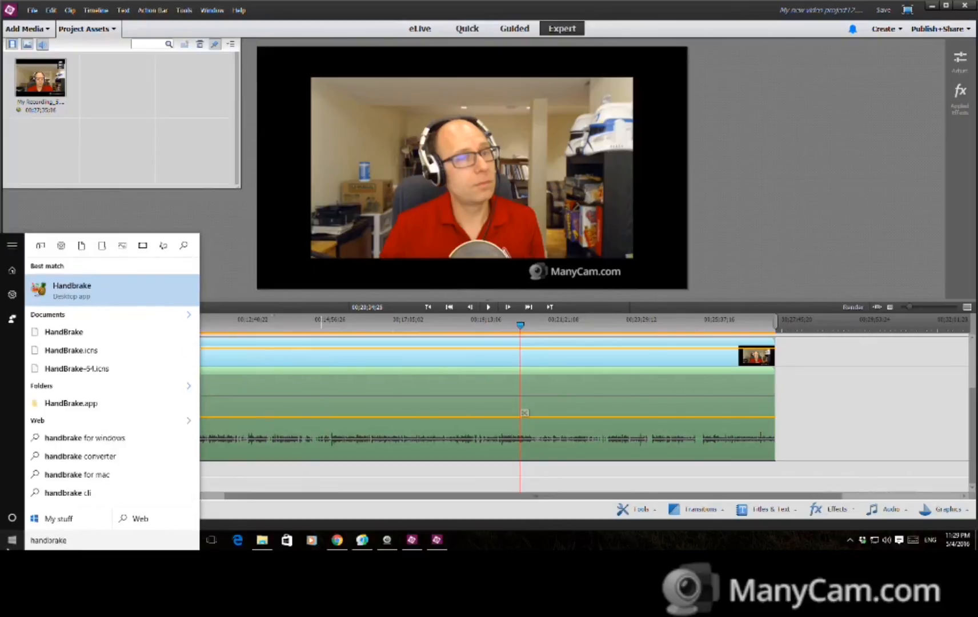
key("Return")
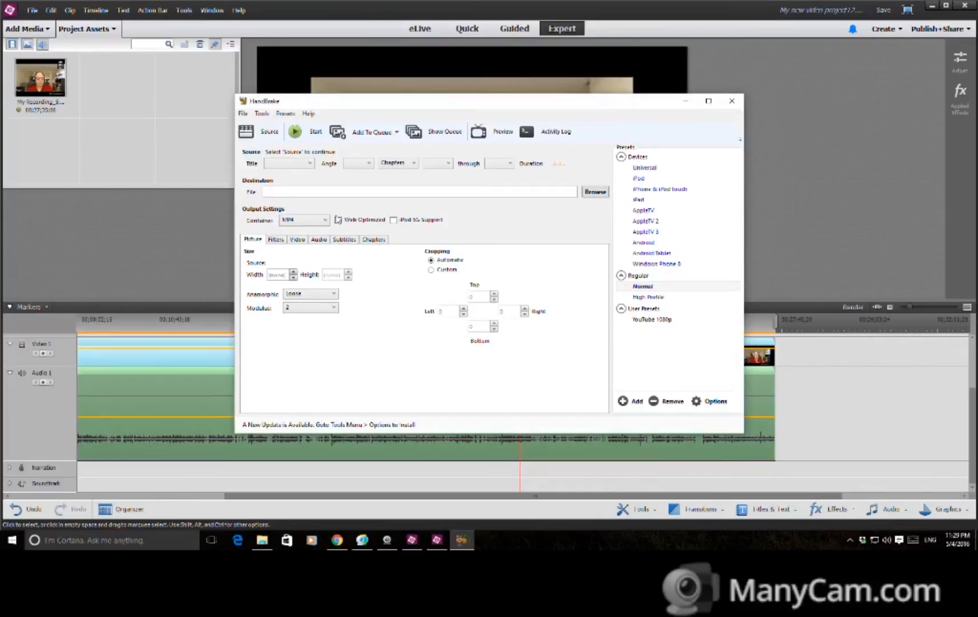
- Keep MP4 as the output container and apply the High Profile preset
left_click(320, 220)
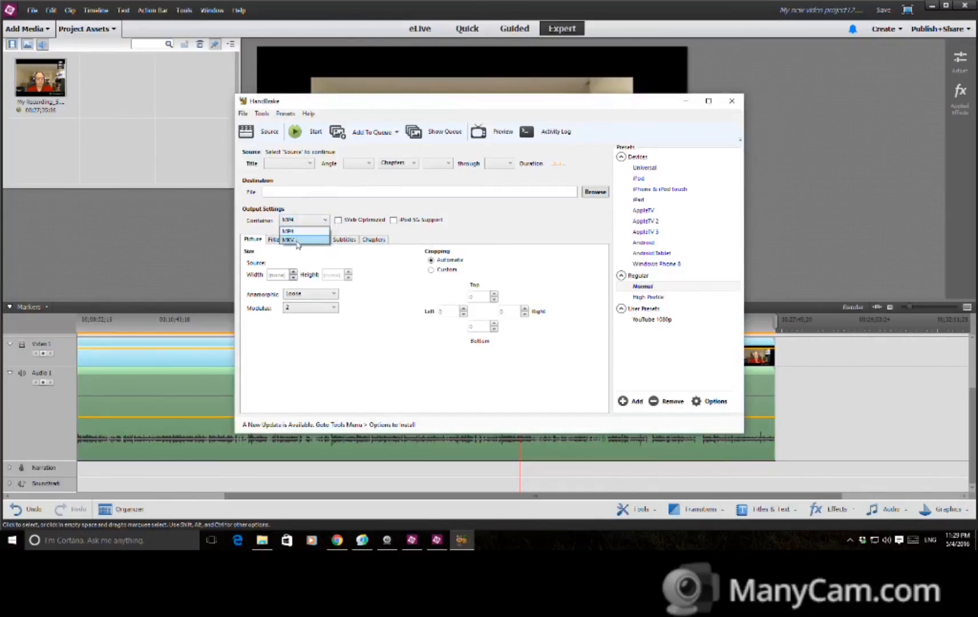
left_click(294, 231)
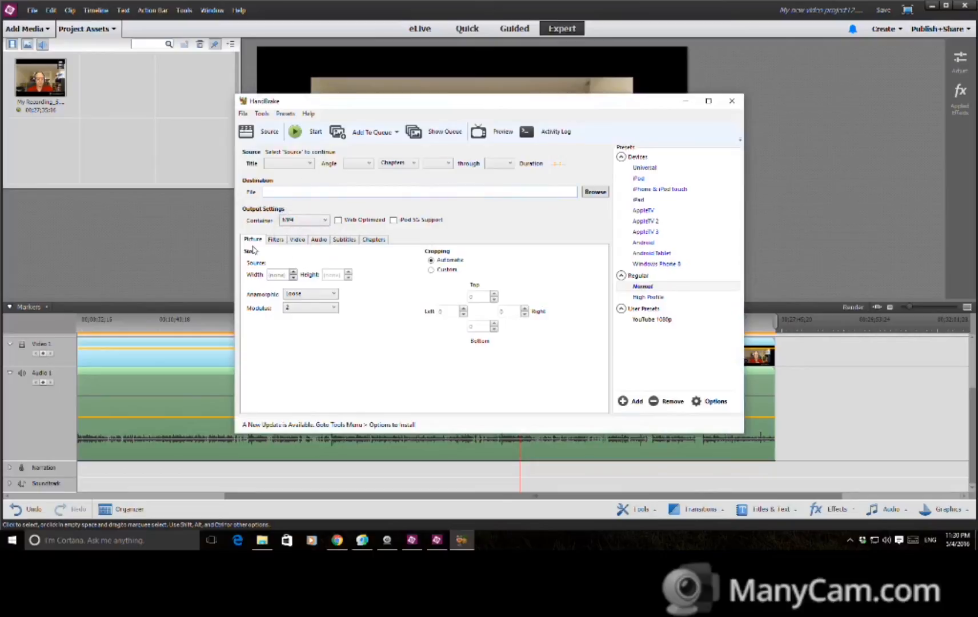
left_click(655, 298)
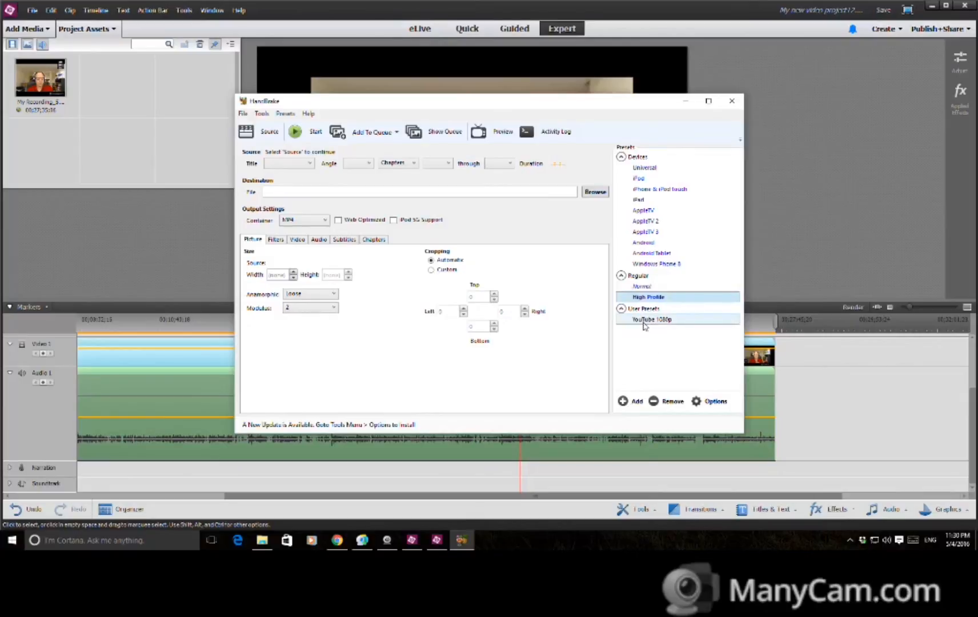
- Set the video encoding to Constant Framerate and the x264 preset to Very Fast, keeping the High H.264 profile
left_click(279, 243)
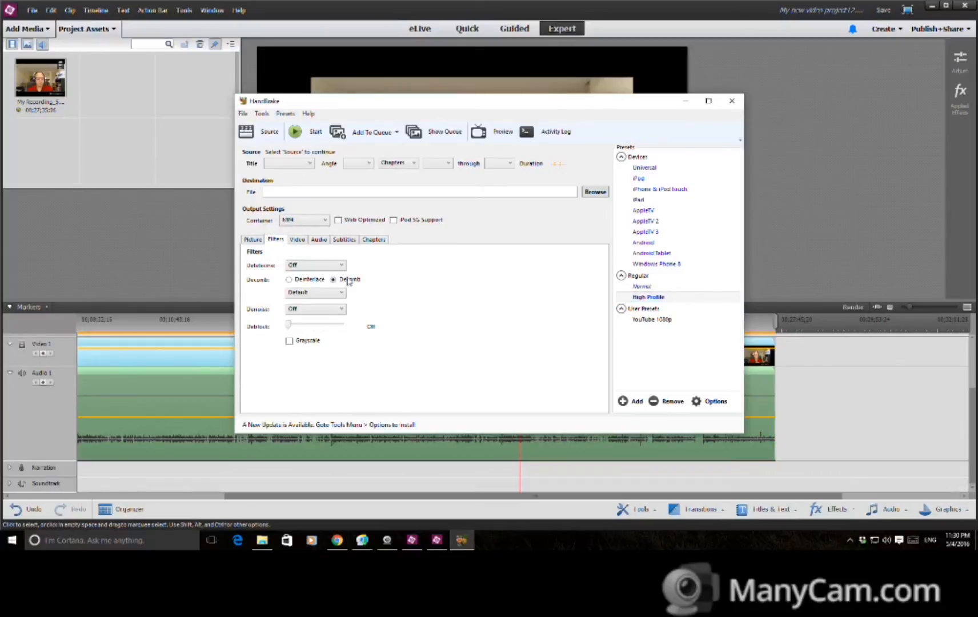
left_click(298, 240)
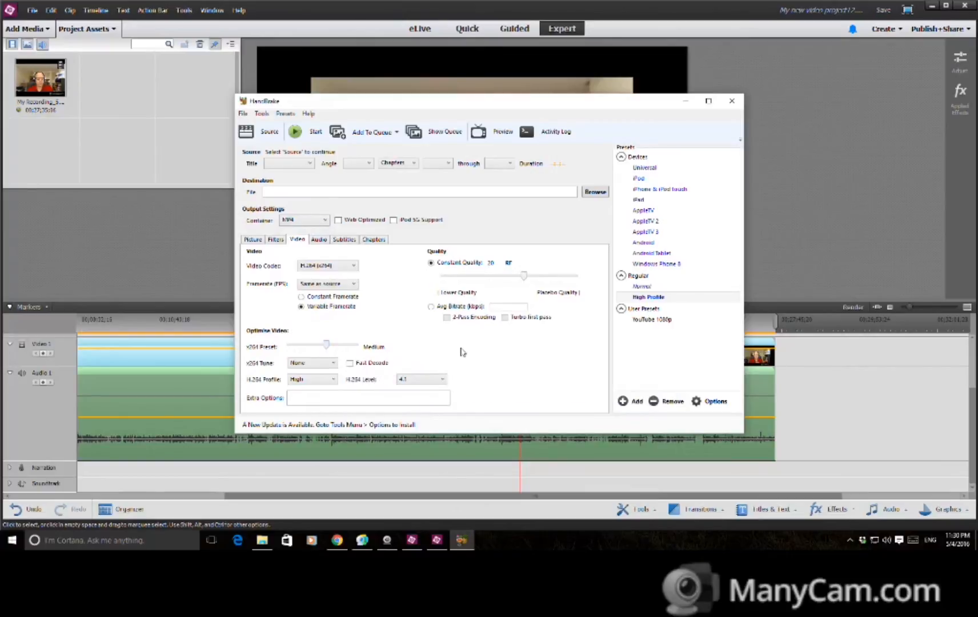
left_click(302, 297)
left_click(325, 382)
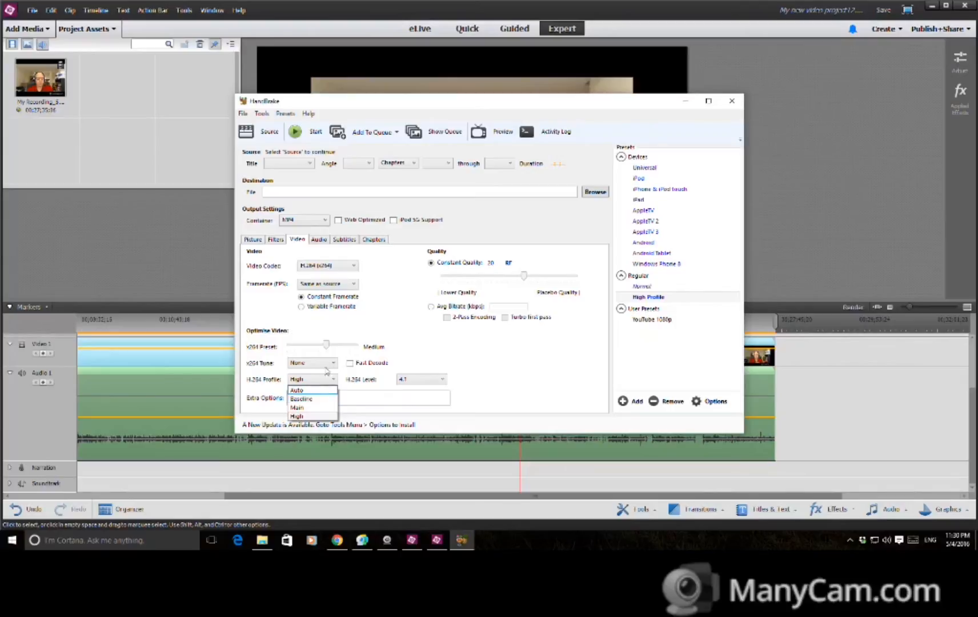
left_click(320, 371)
left_click_drag(332, 345, 303, 346)
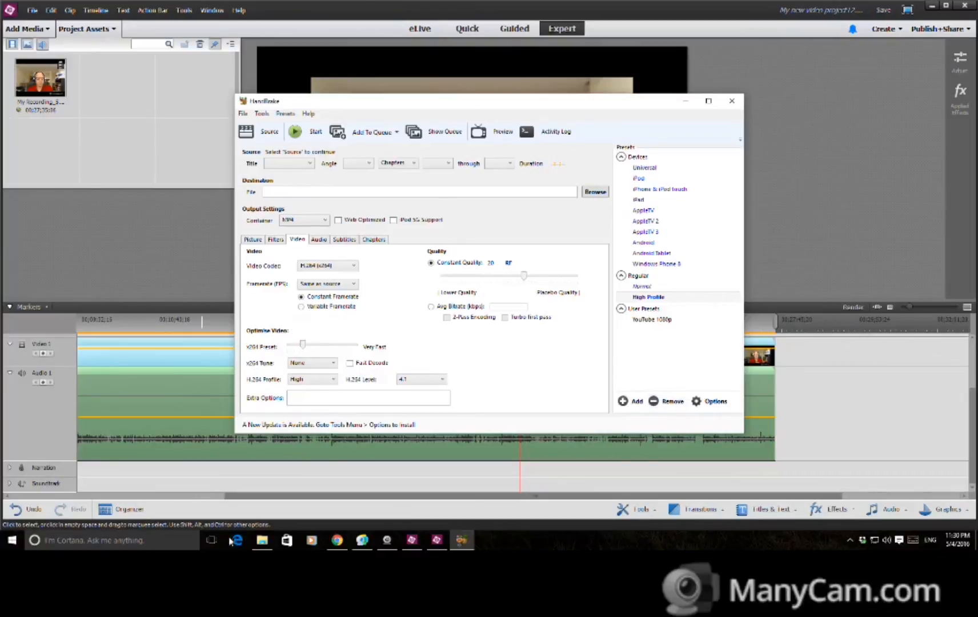
- Load My Recording_5.mp4 from the ManyCam folder as the HandBrake source and try to start the encode
left_click(263, 540)
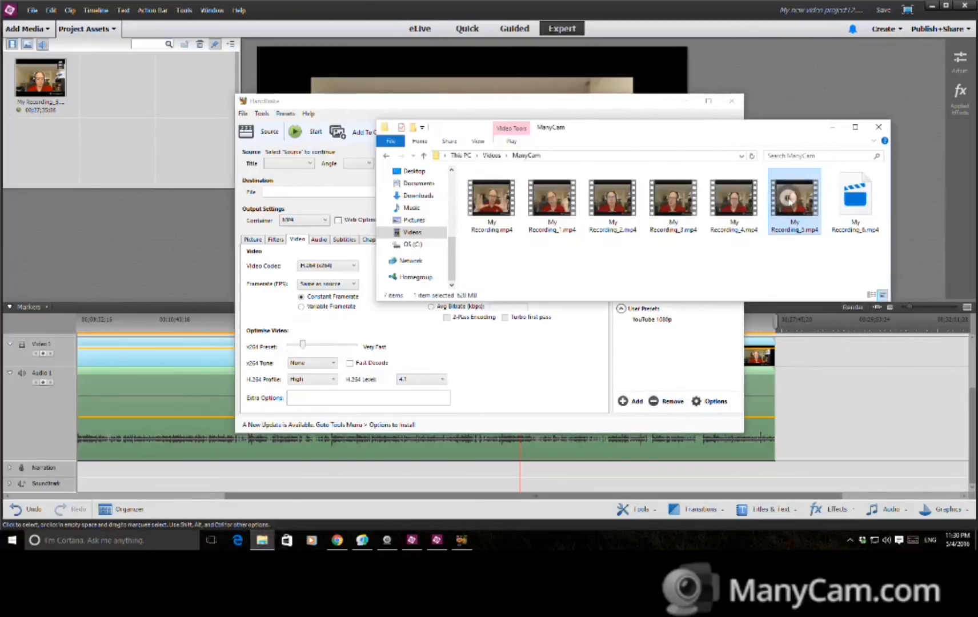
left_click_drag(314, 182, 351, 182)
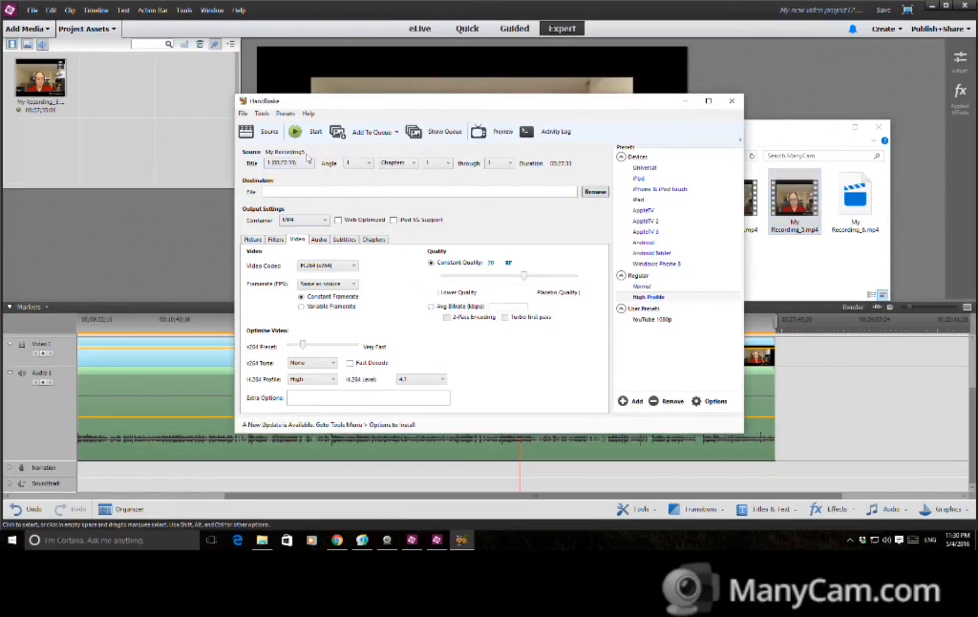
left_click(297, 131)
left_click(533, 306)
- Browse for an output destination and open the Tutorial folder in Documents
left_click(600, 194)
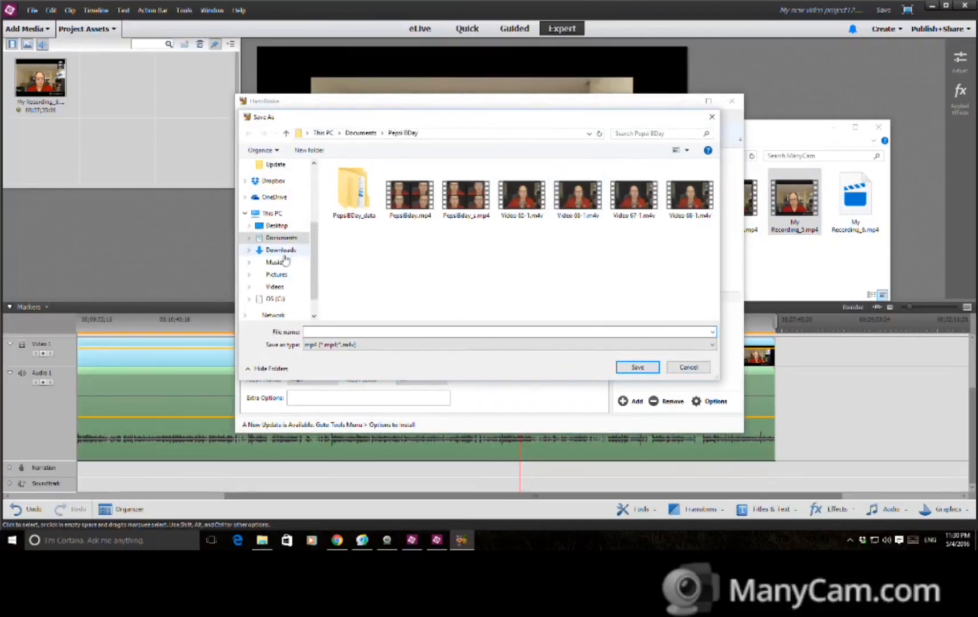
scroll(293, 260, "down", 1)
scroll(295, 261, "up", 1)
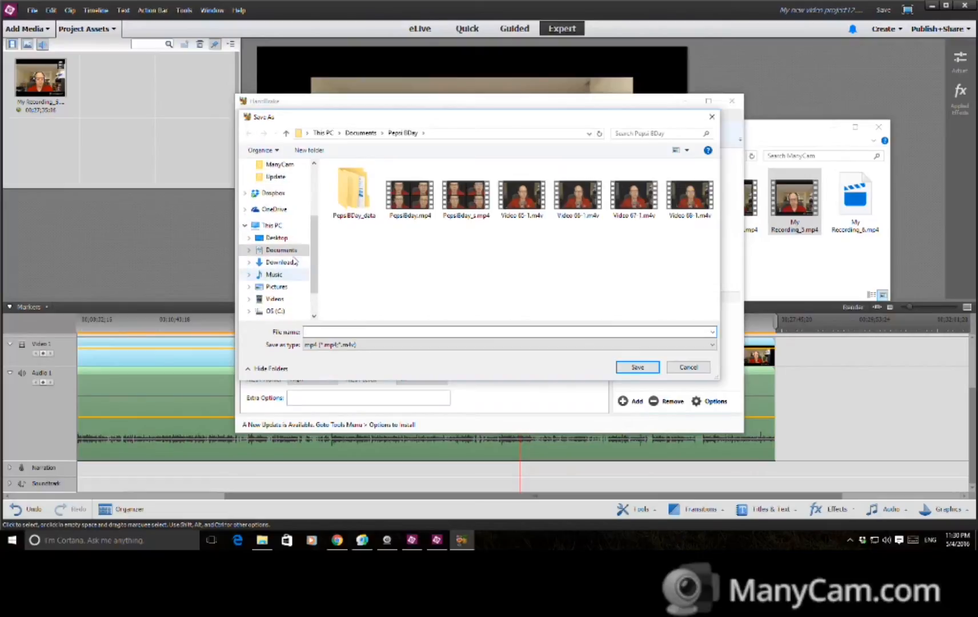
scroll(295, 261, "up", 1)
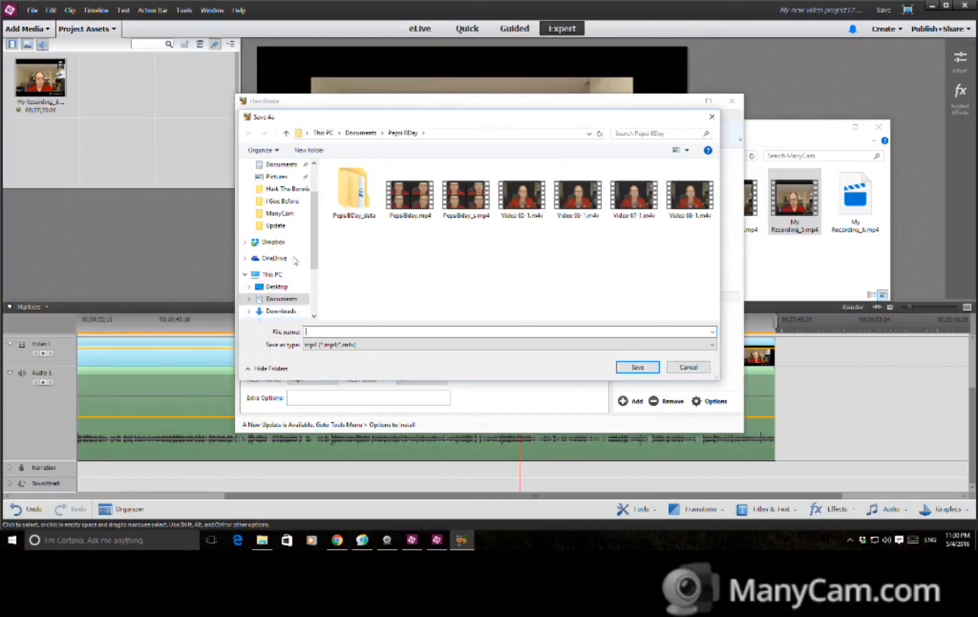
scroll(295, 261, "up", 1)
scroll(295, 261, "down", 1)
left_click(276, 298)
scroll(358, 231, "down", 8)
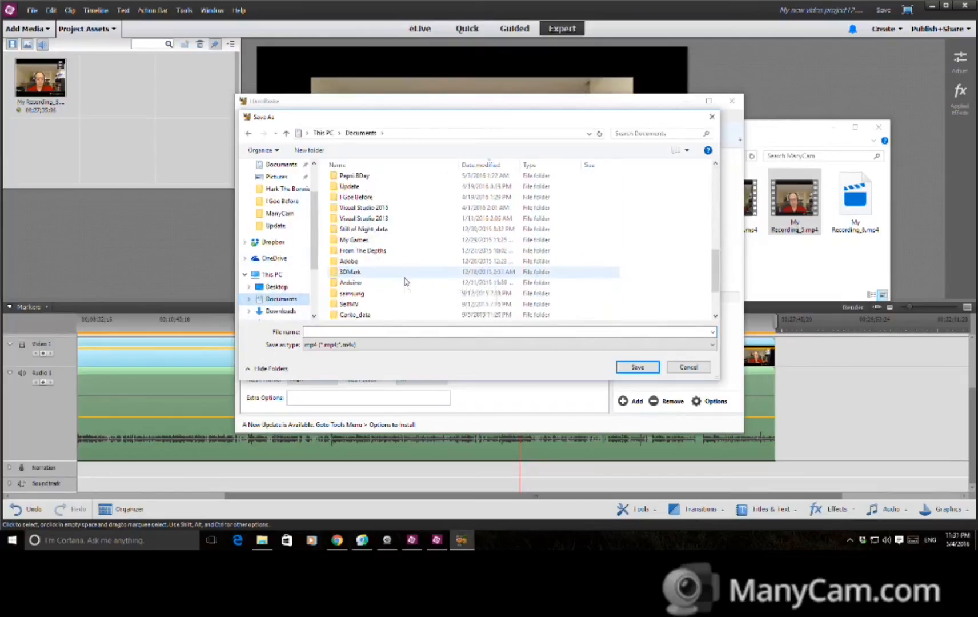
double_click(365, 200)
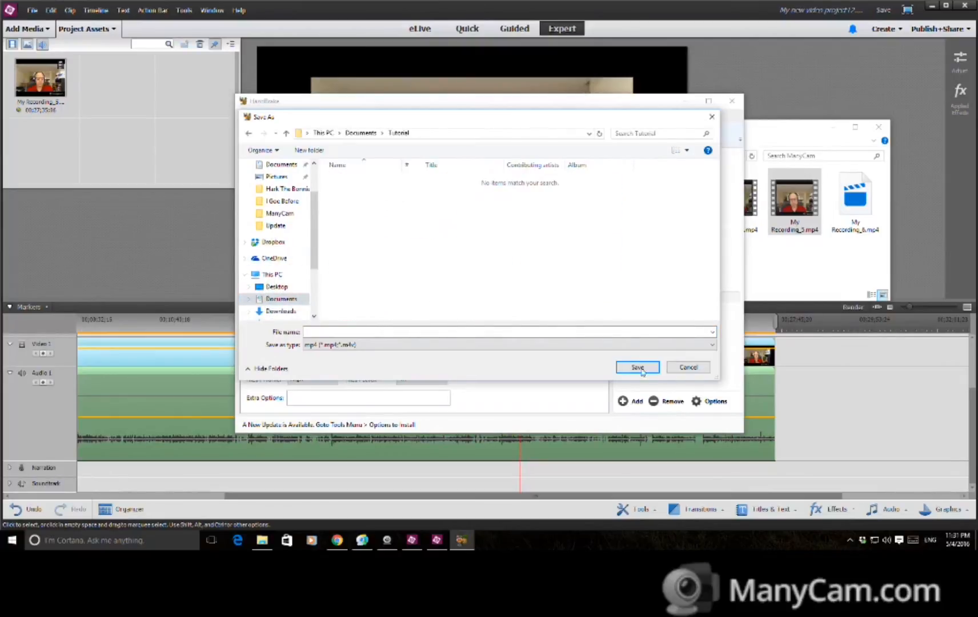
- Name the output file "Tutorial Raw 1" and start encoding the recording
left_click(567, 330)
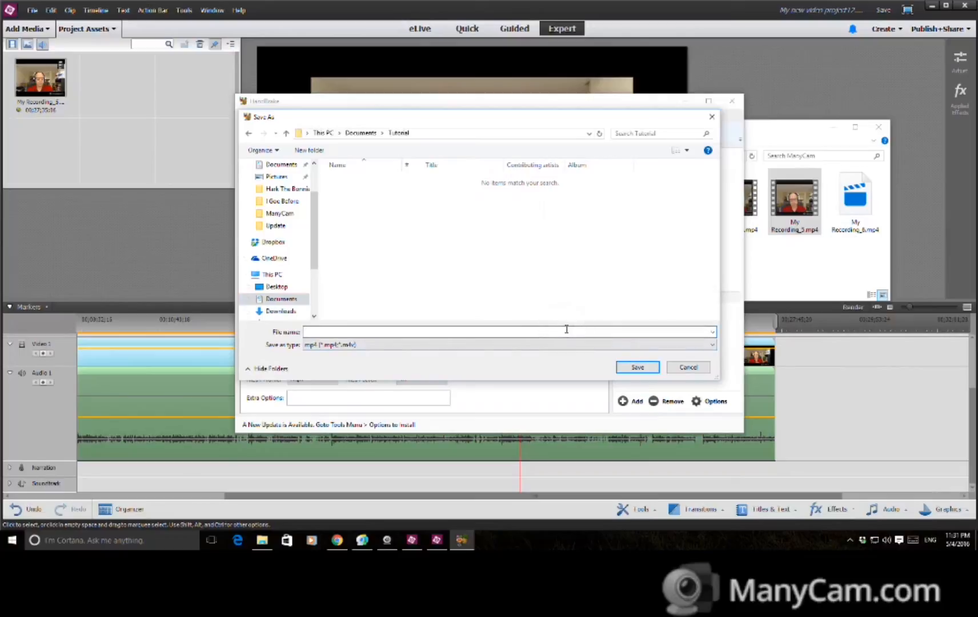
type("Tutorial Re")
type("w 1")
key("Return")
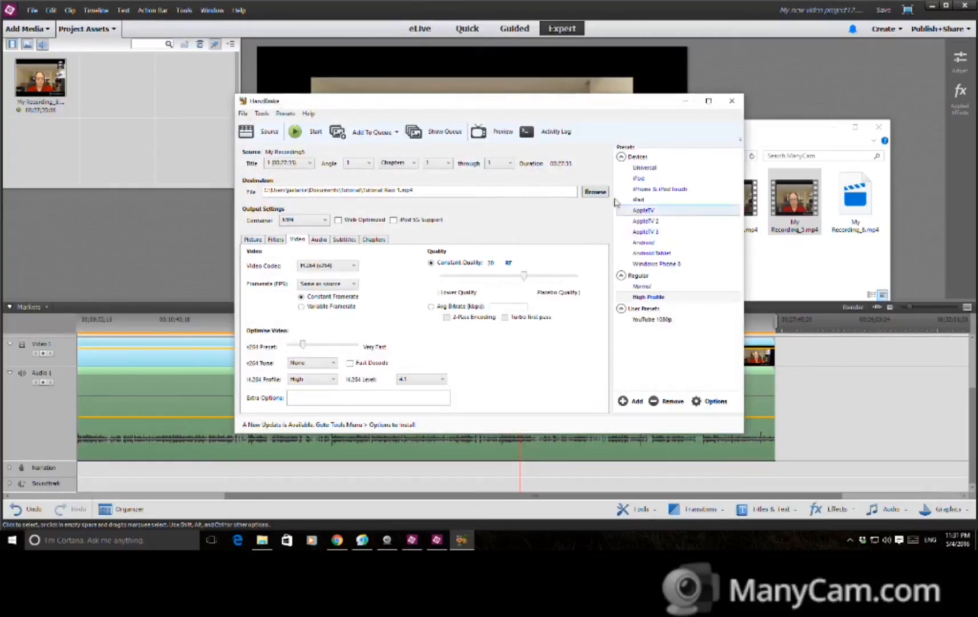
left_click(295, 132)
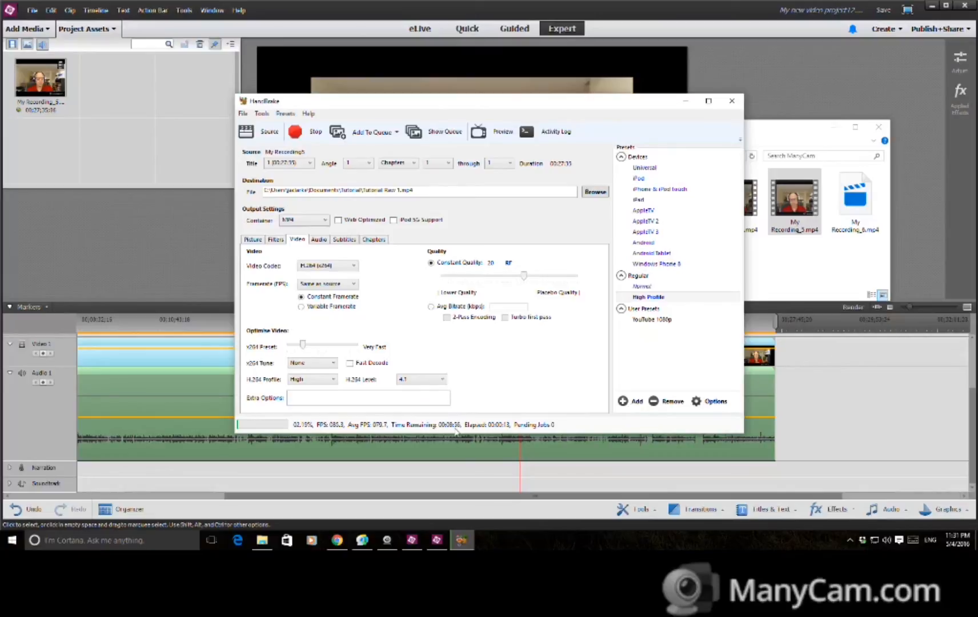
- Check the encode's progress in HandBrake and return to the Premiere Elements project
mouse_move(462, 540)
mouse_move(391, 544)
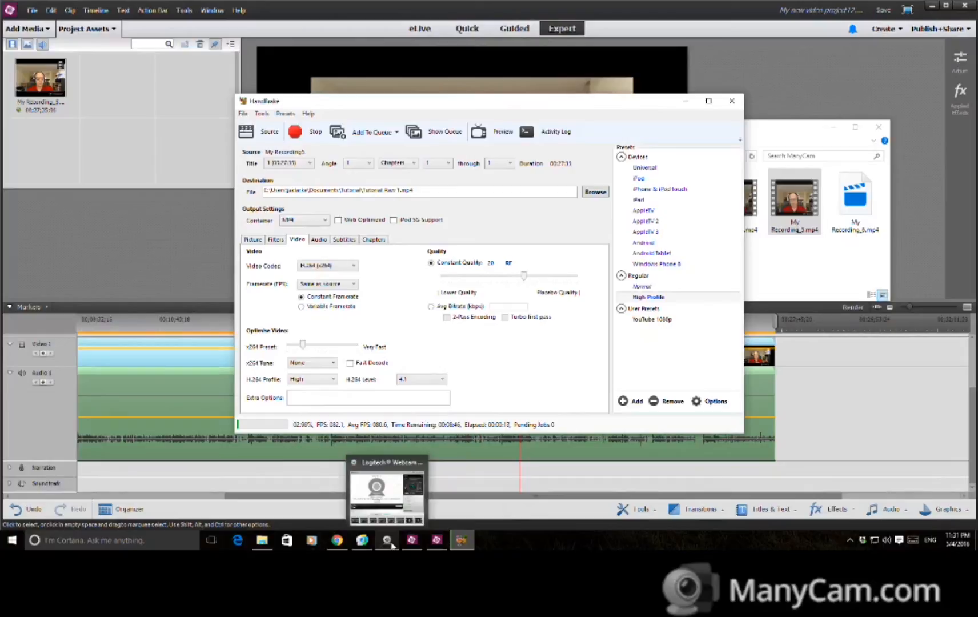
left_click(388, 542)
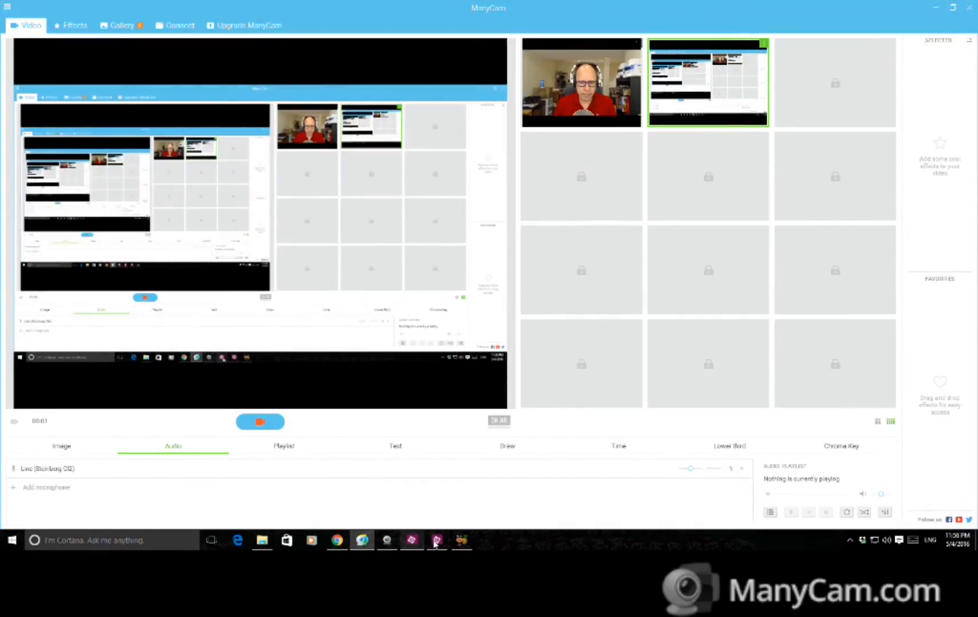
left_click(438, 541)
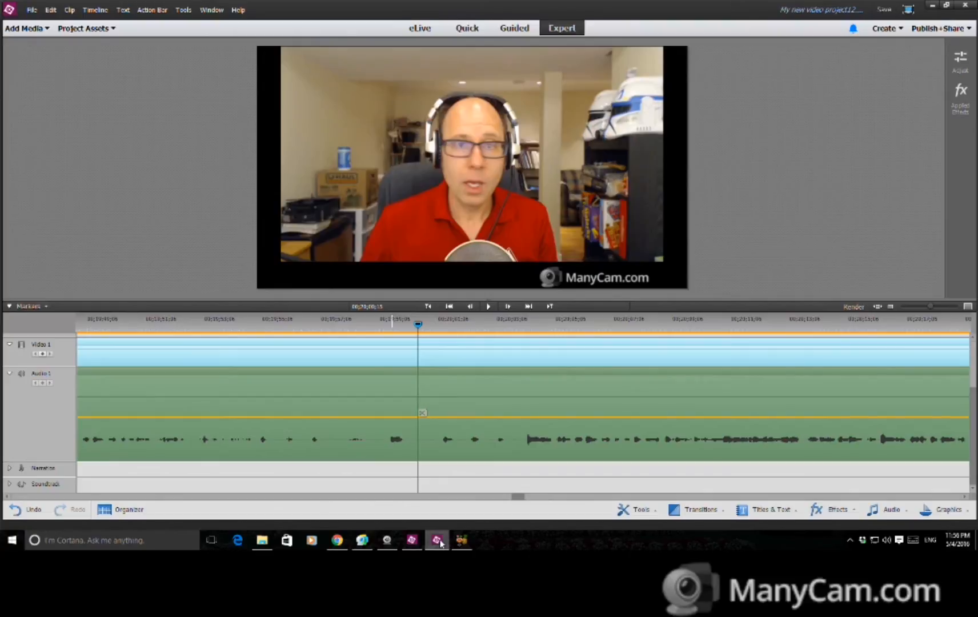
left_click(462, 541)
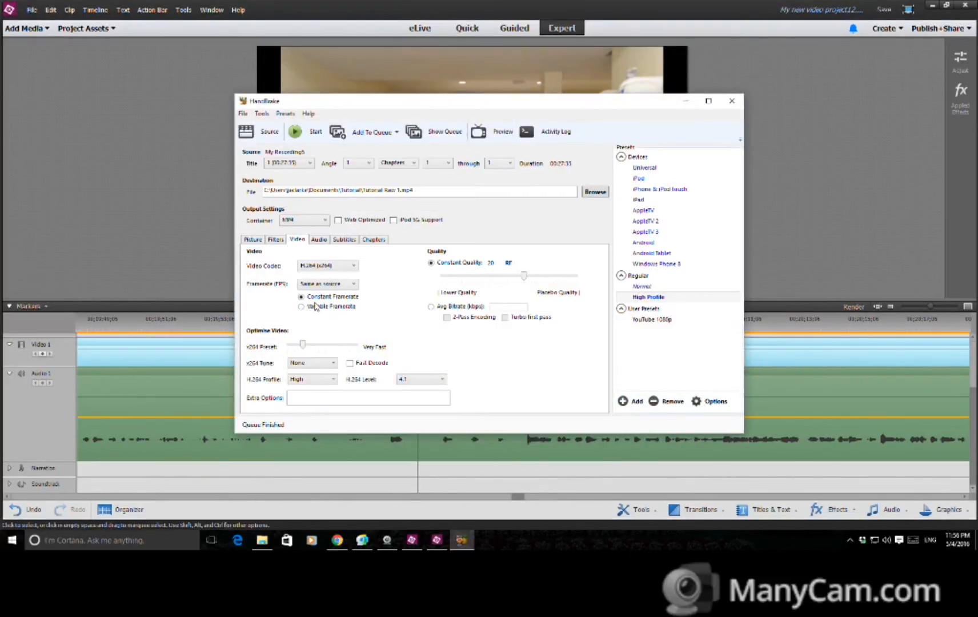
left_click(177, 244)
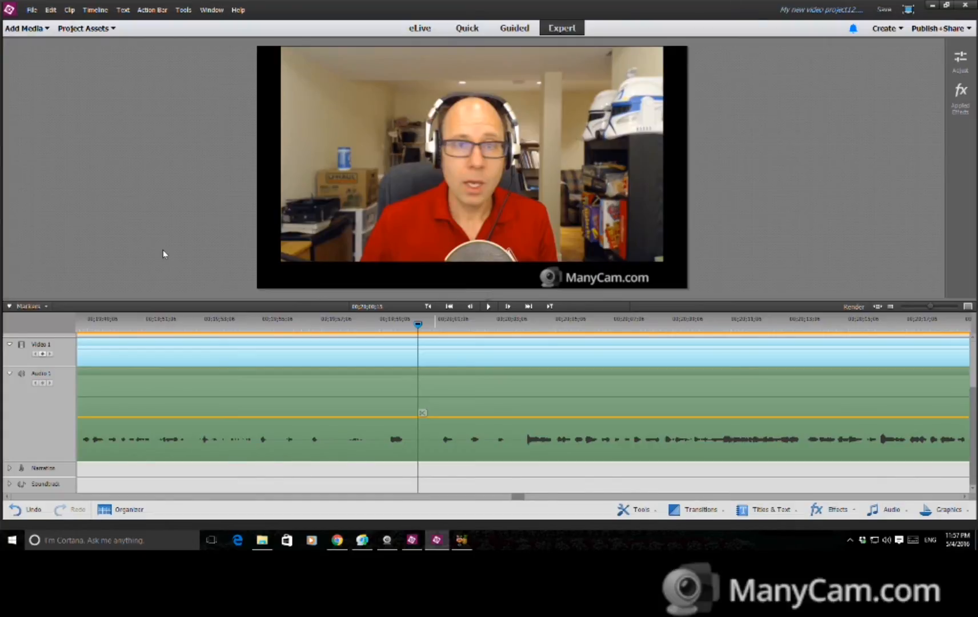
- Play back the recording around the 20-minute mark and split the Tutorial Raw 1.mp4 video and audio at 00;20;00;16
key("space")
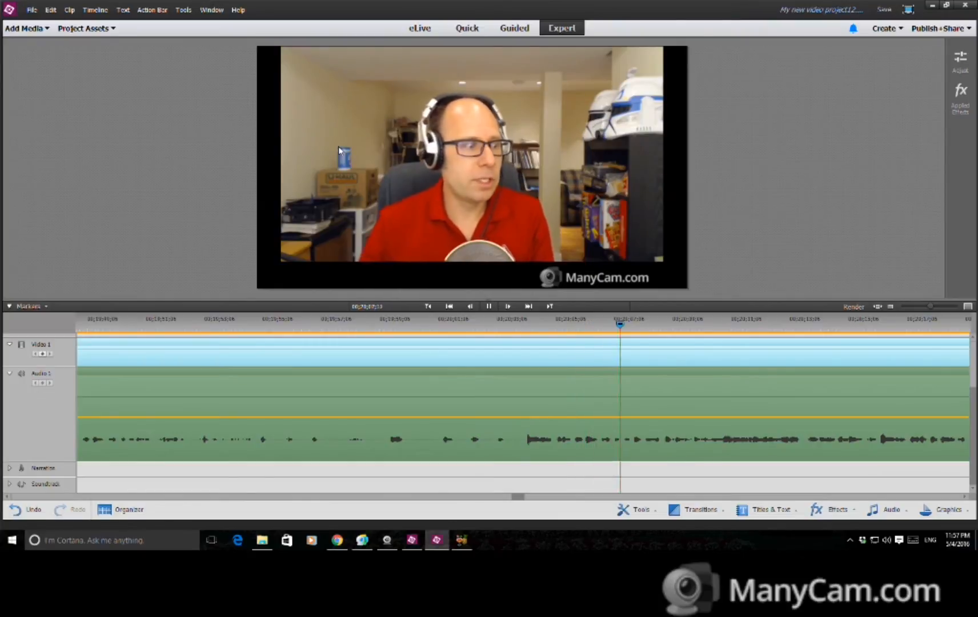
left_click(490, 303)
left_click_drag(428, 321, 420, 322)
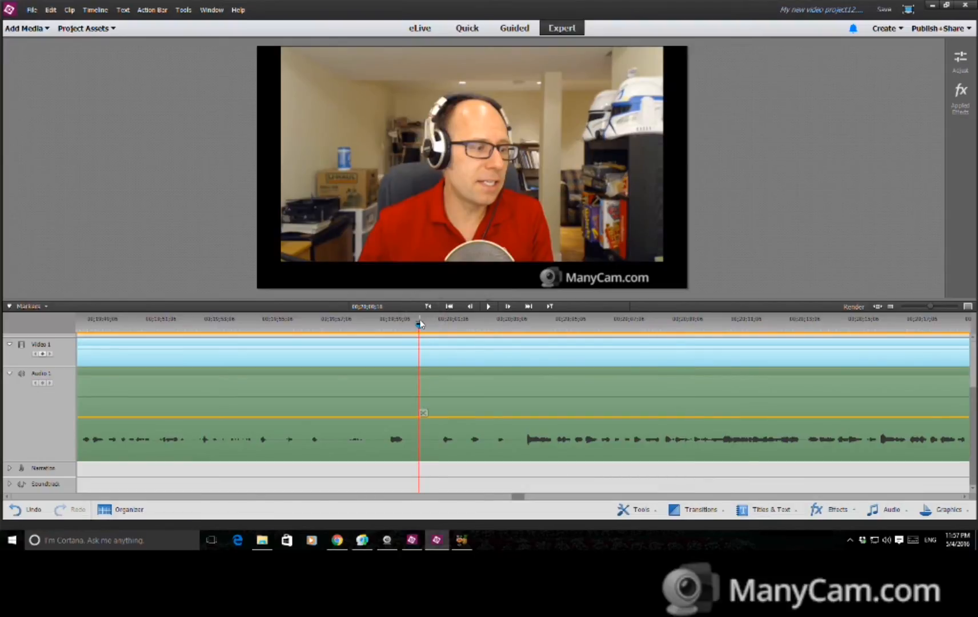
left_click(469, 452)
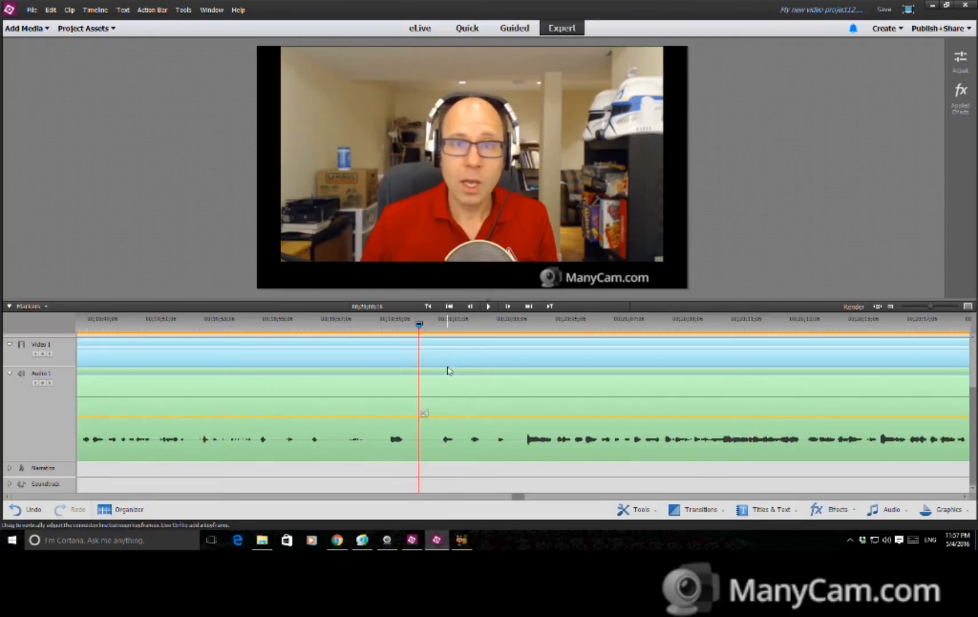
left_click(461, 406)
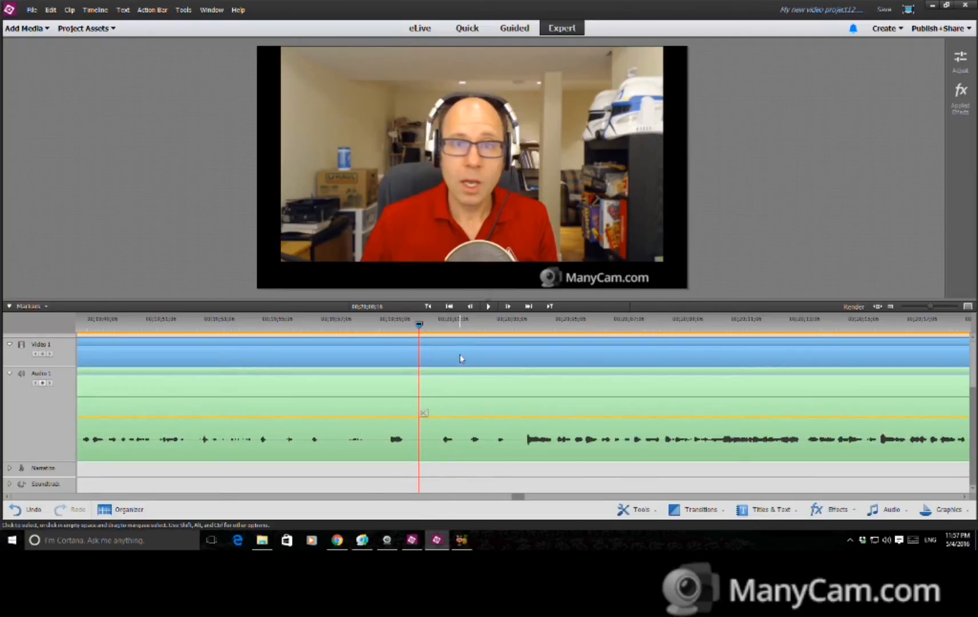
left_click(461, 357)
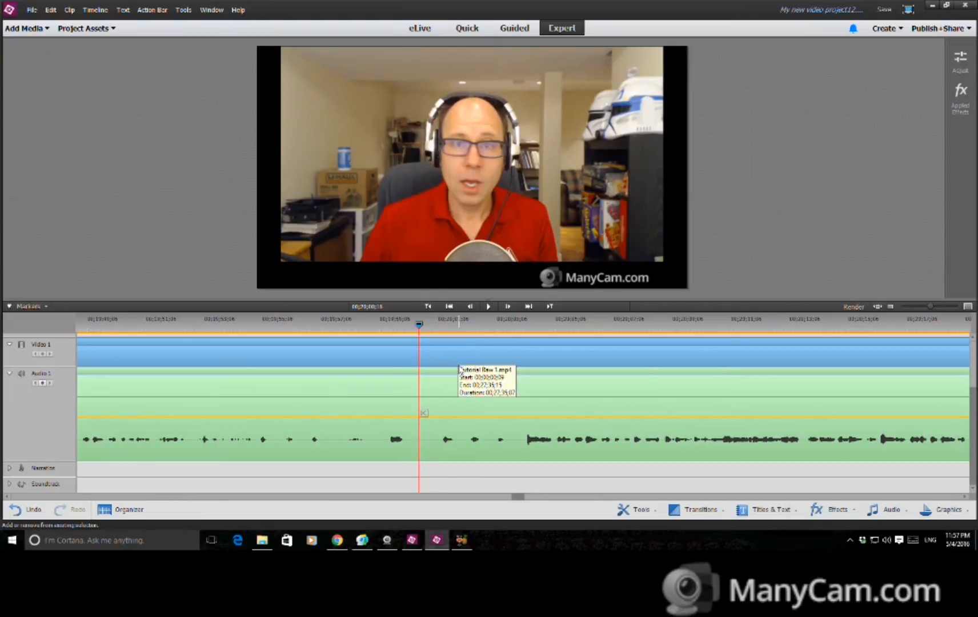
left_click(439, 476)
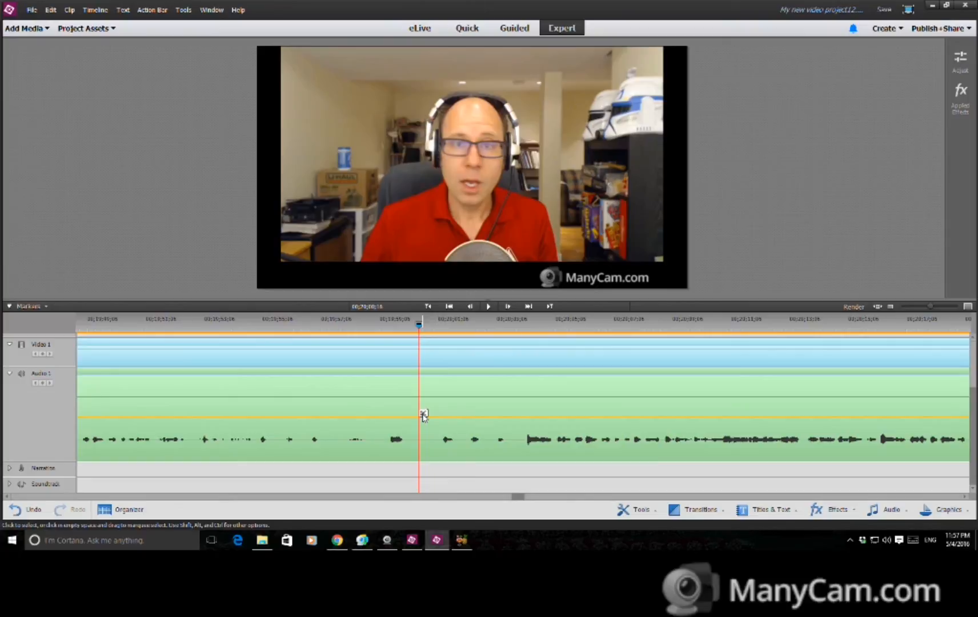
left_click(423, 416)
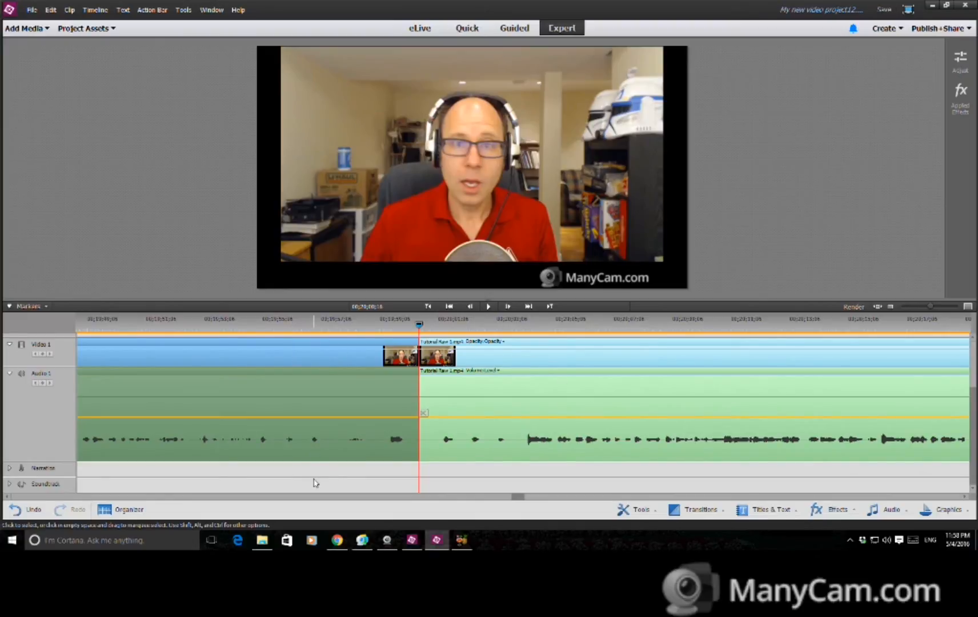
- Delete the video and audio before the cut, closing the gap, and return to the start of the timeline
left_click(314, 394)
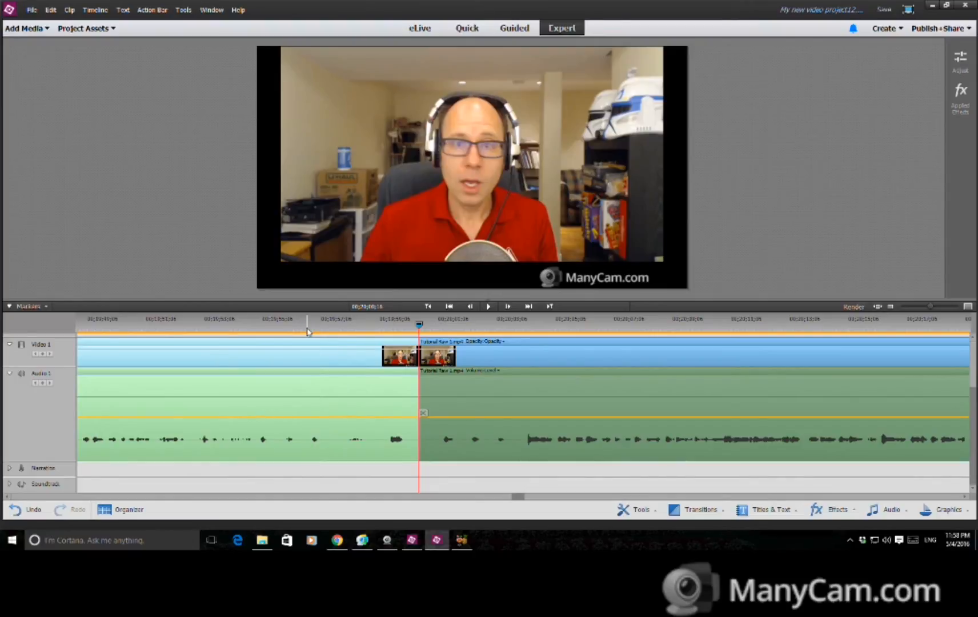
key("Delete")
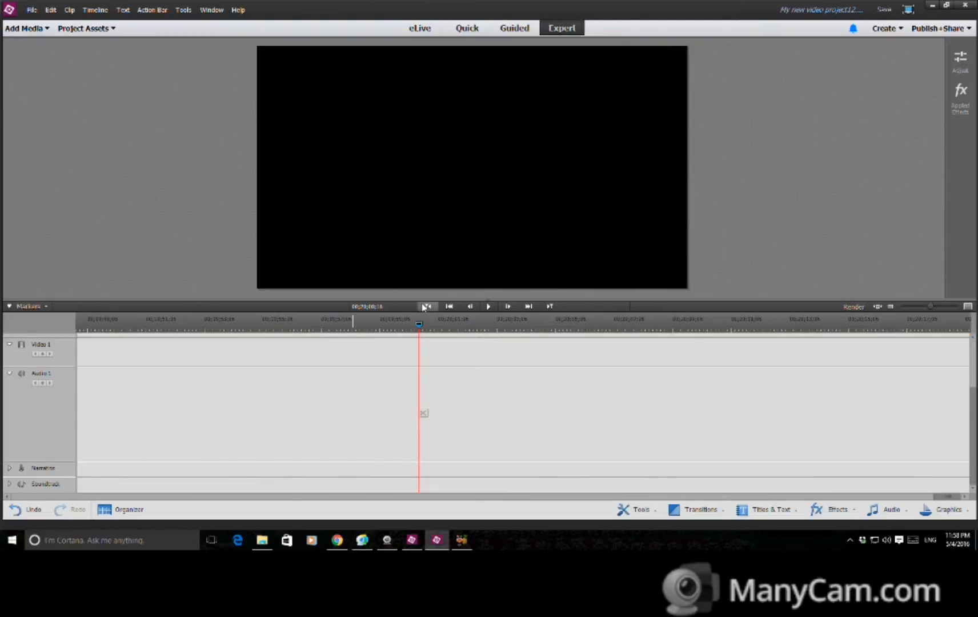
left_click(428, 306)
left_click(427, 307)
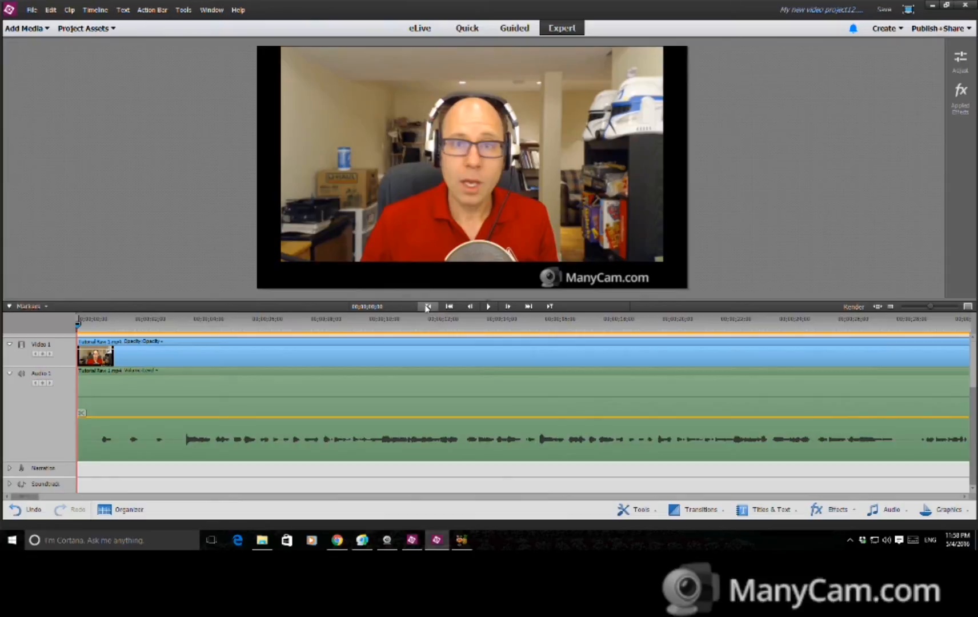
- Check the end of the trimmed recording and return to its start
left_click(550, 307)
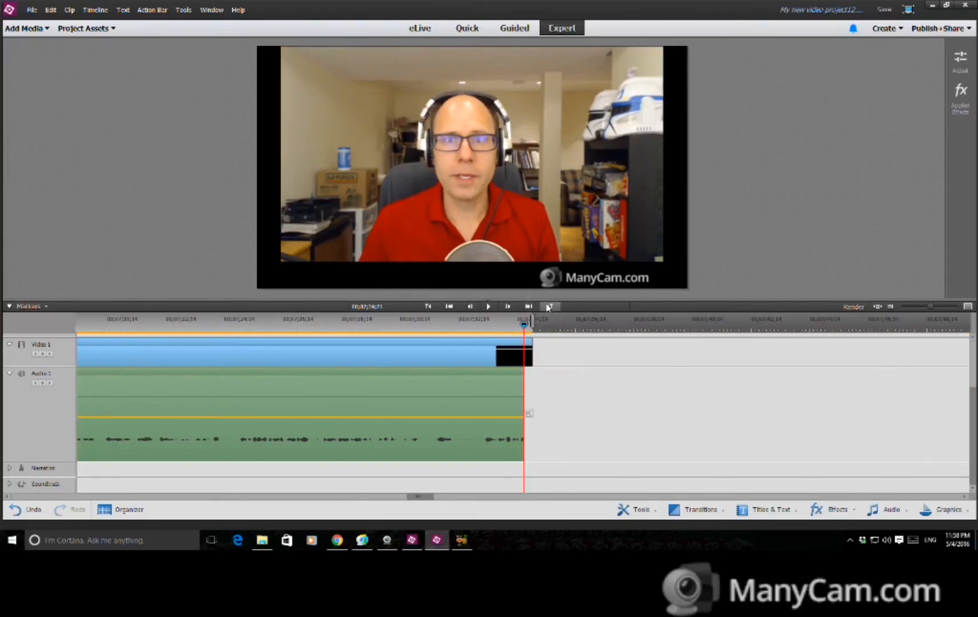
left_click(427, 307)
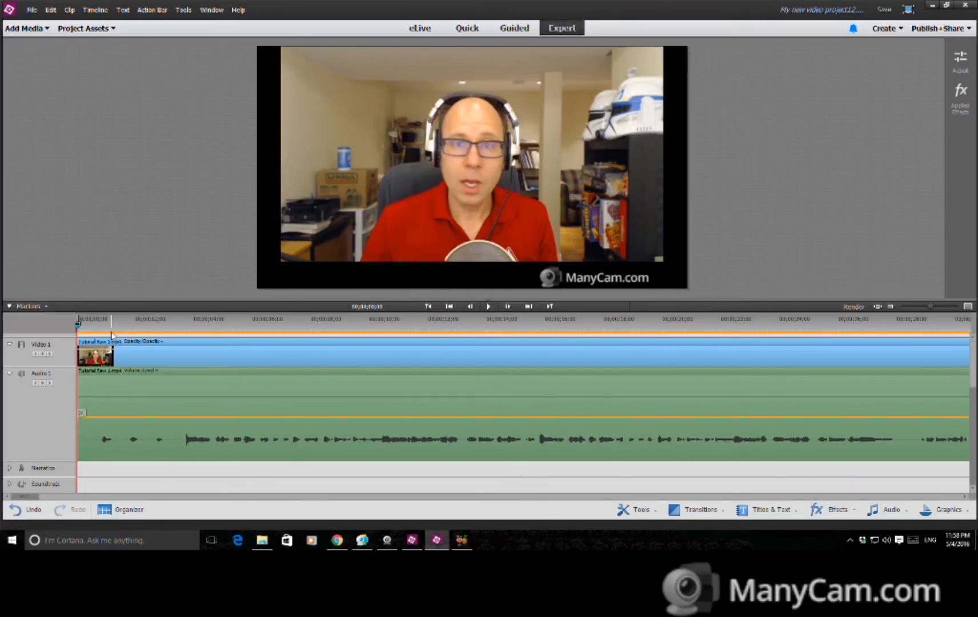
left_click(550, 308)
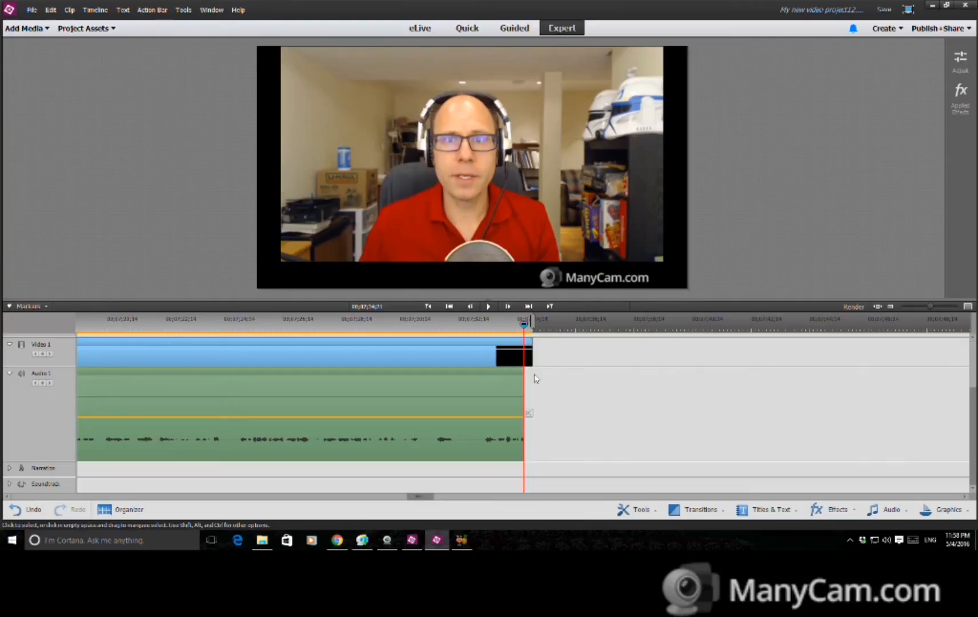
left_click(423, 307)
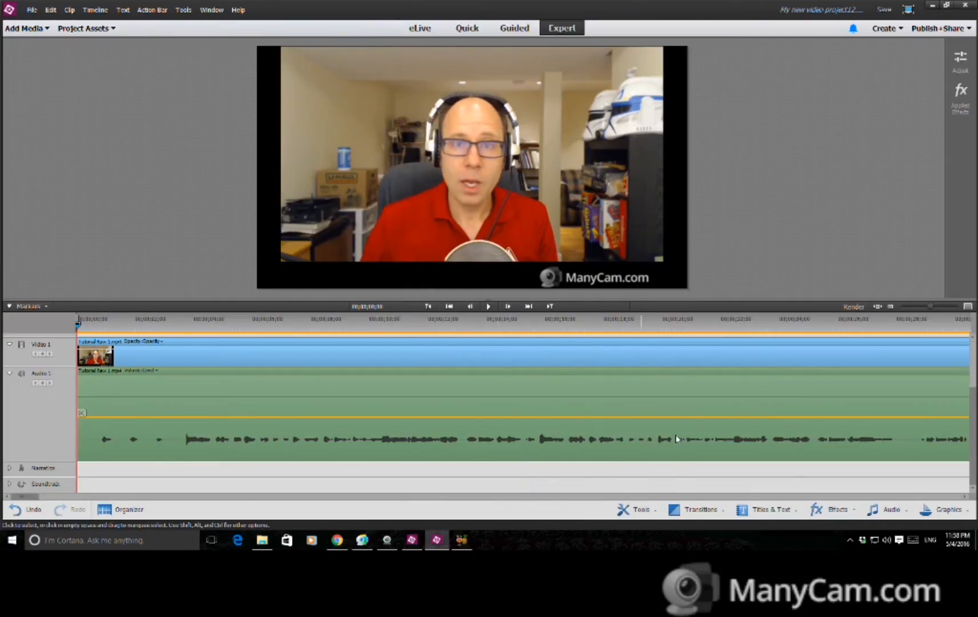
- Play the recording from about 26 seconds to find the end of the opening, and split its video and audio at 00;00;28;14
left_click(836, 323)
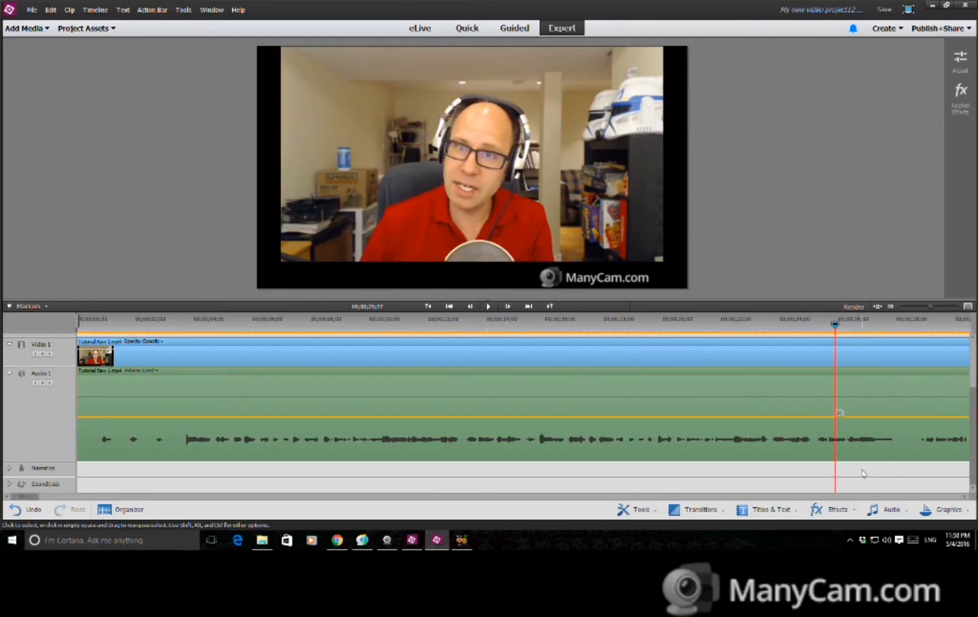
key("space")
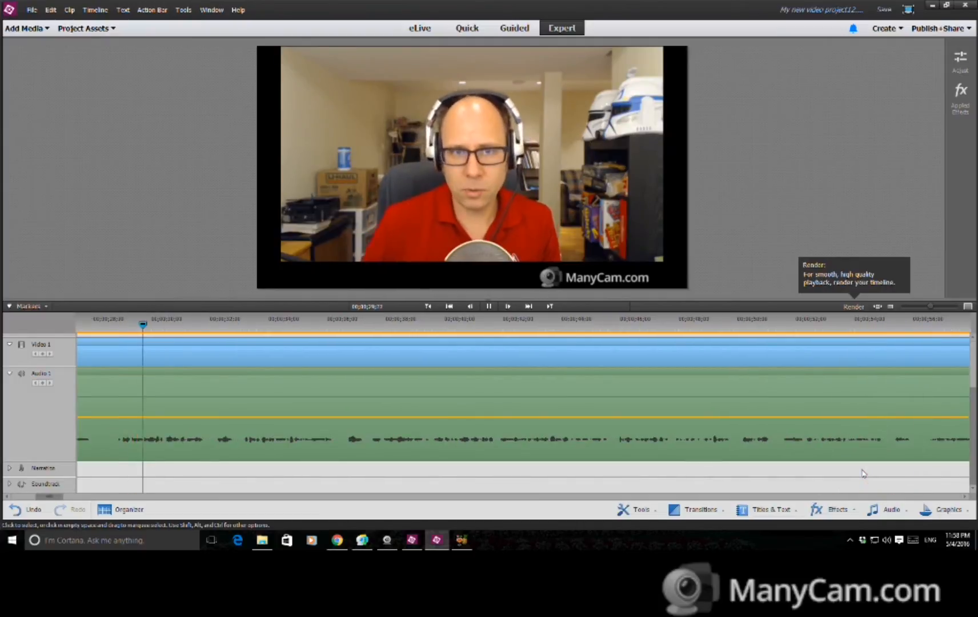
key("space")
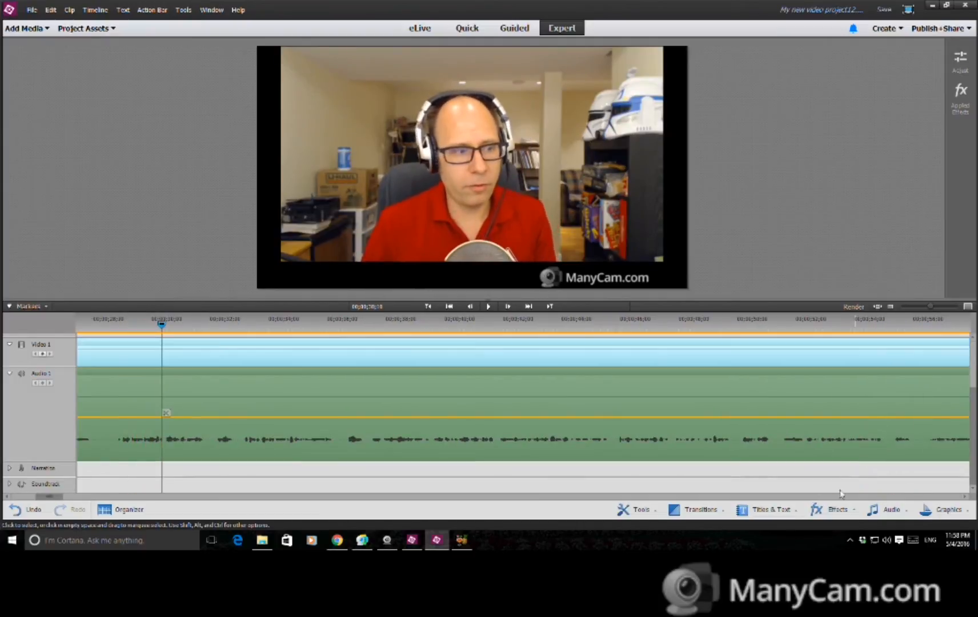
left_click(112, 321)
left_click(127, 441)
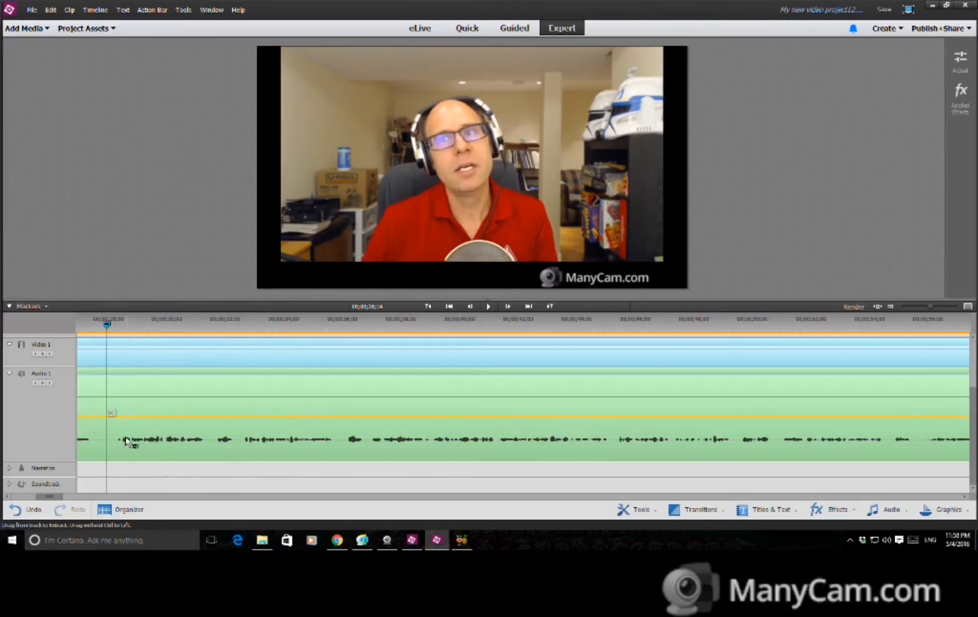
left_click(112, 412)
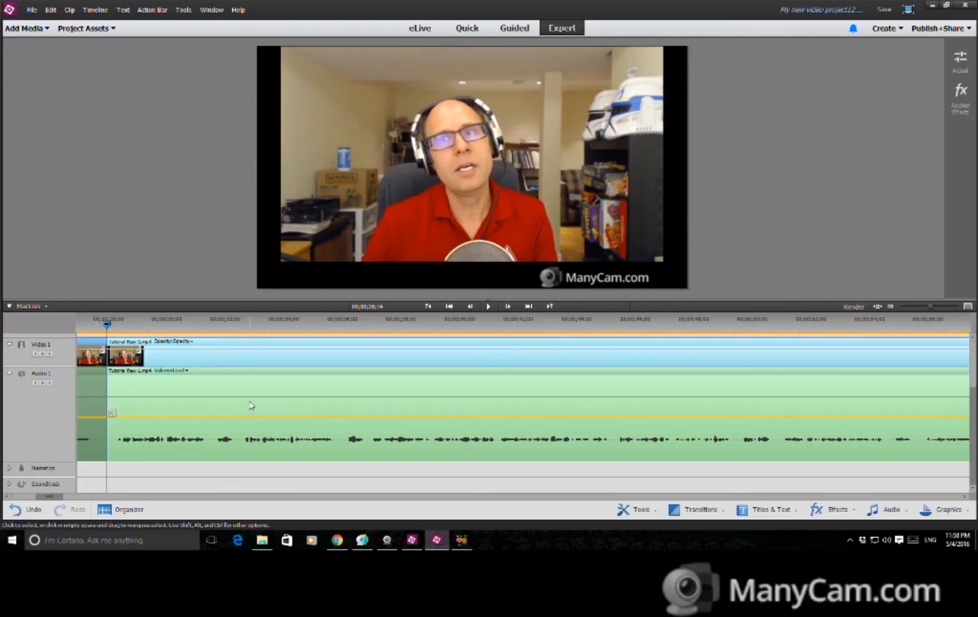
- Split the video and audio again at 00;04;06;12 and delete the segment between the two cuts, closing the gap
mouse_move(56, 499)
left_mouse_down()
mouse_move(145, 529)
mouse_move(154, 523)
left_mouse_up()
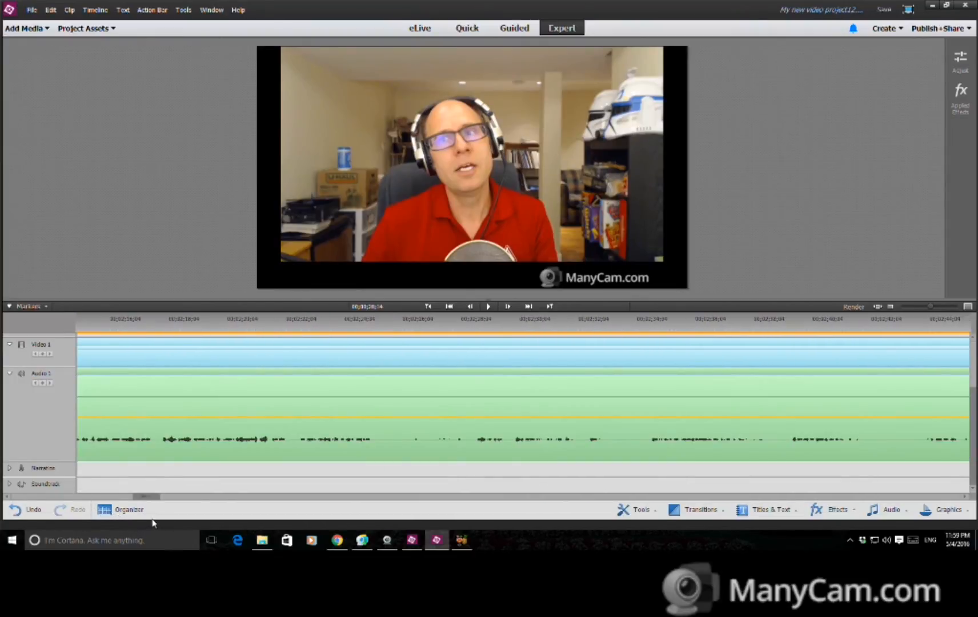
left_click(915, 307)
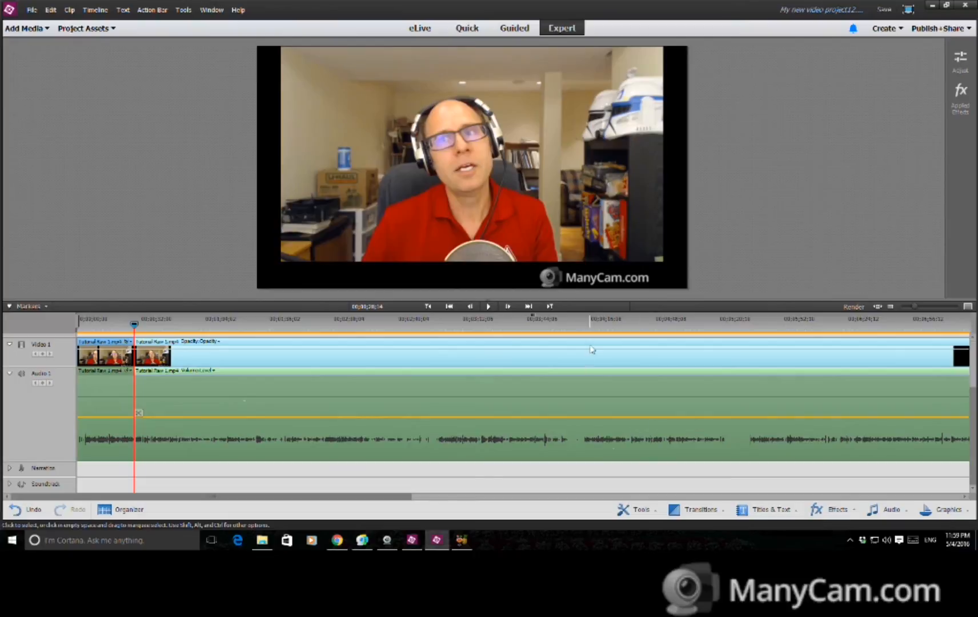
left_click(563, 324)
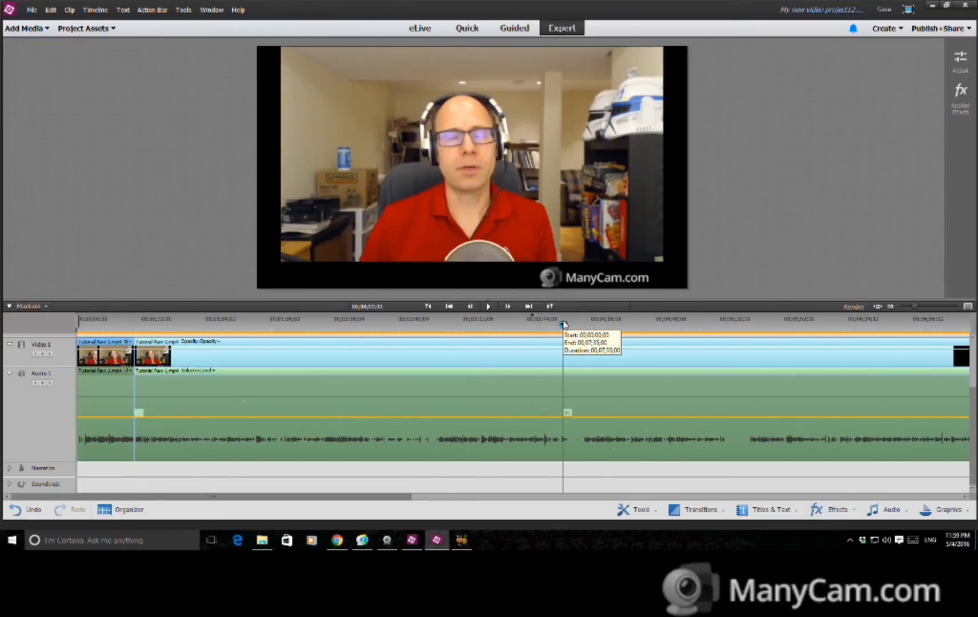
left_click_drag(561, 325, 556, 324)
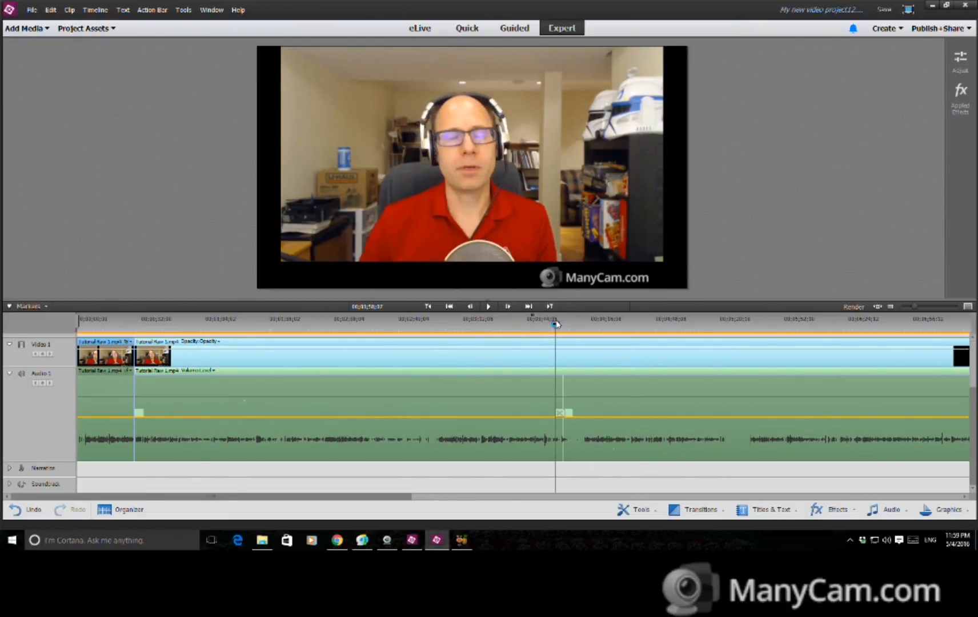
key("space")
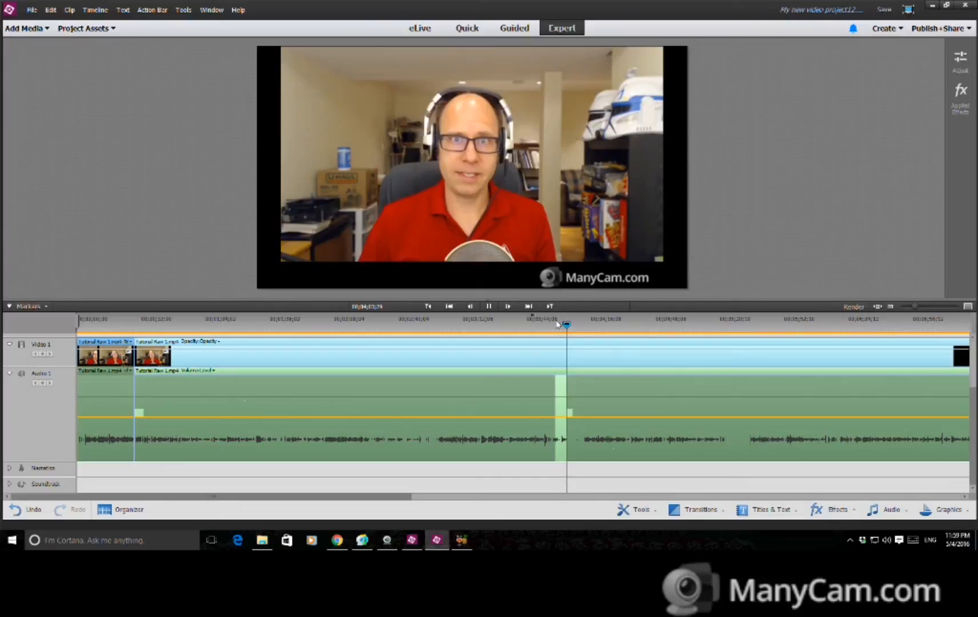
key("space")
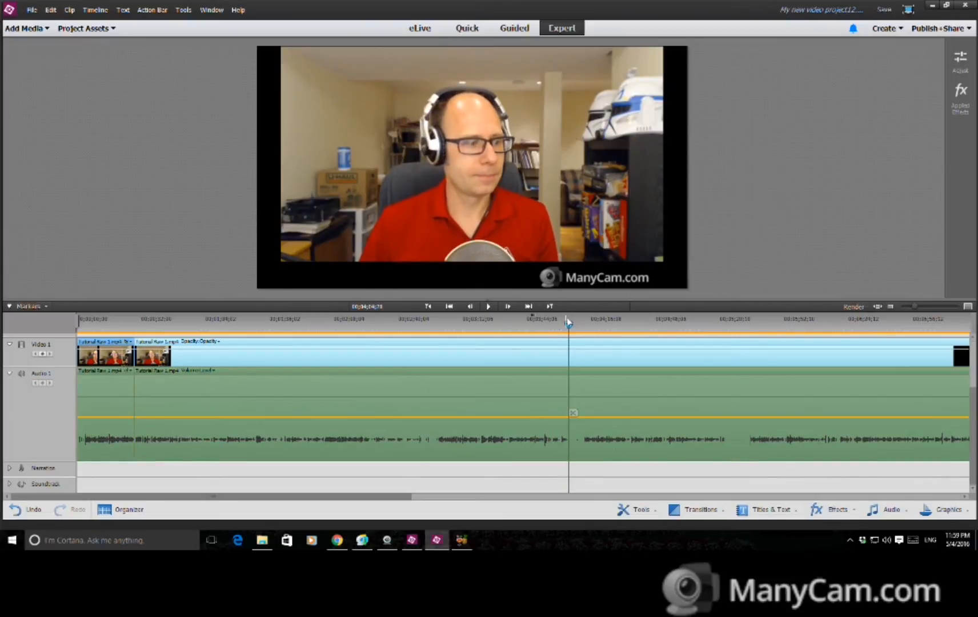
left_click_drag(569, 326, 572, 327)
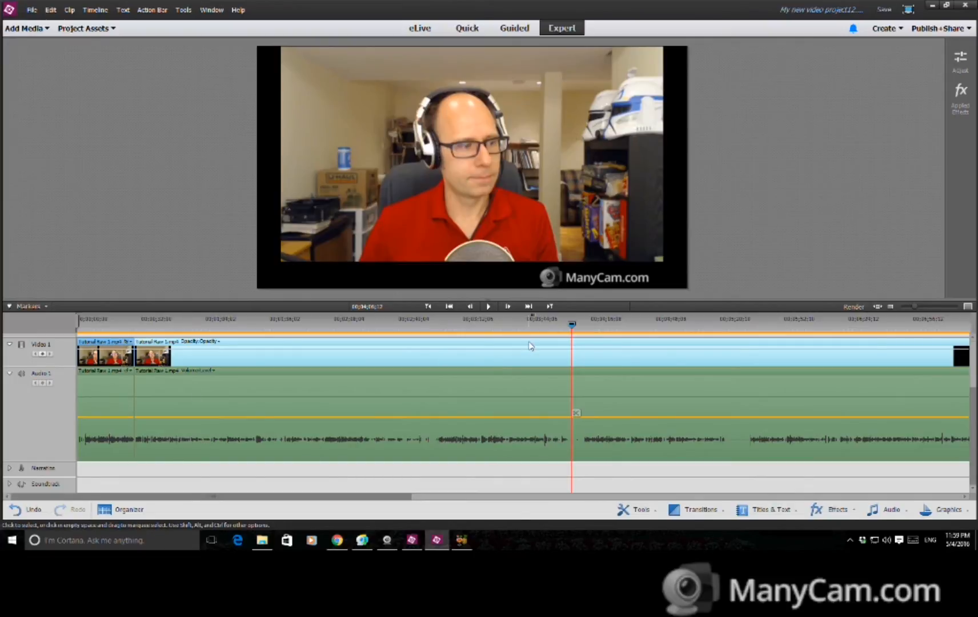
left_click(577, 413)
left_click_drag(460, 474, 450, 352)
key("Delete")
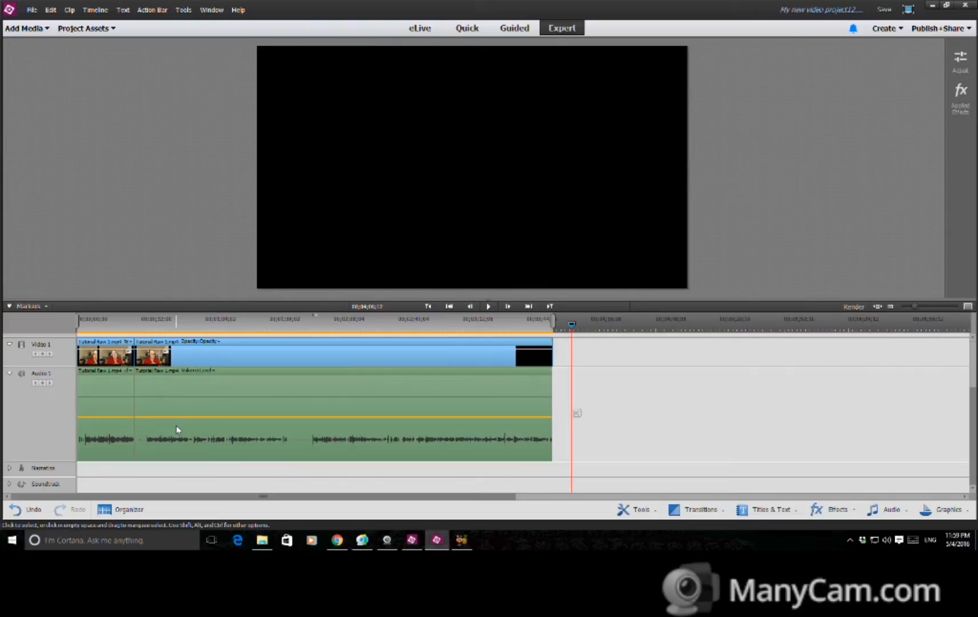
- Link the audio and video within each of the two remaining Tutorial Raw 1.mp4 segments
left_click(183, 397)
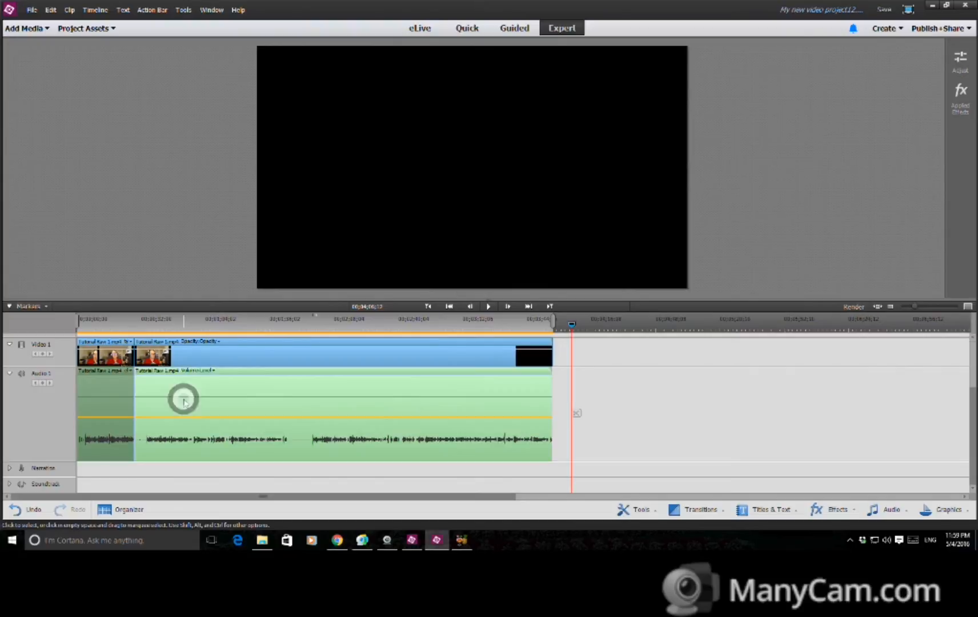
left_click(203, 354, "shift")
right_click(203, 355)
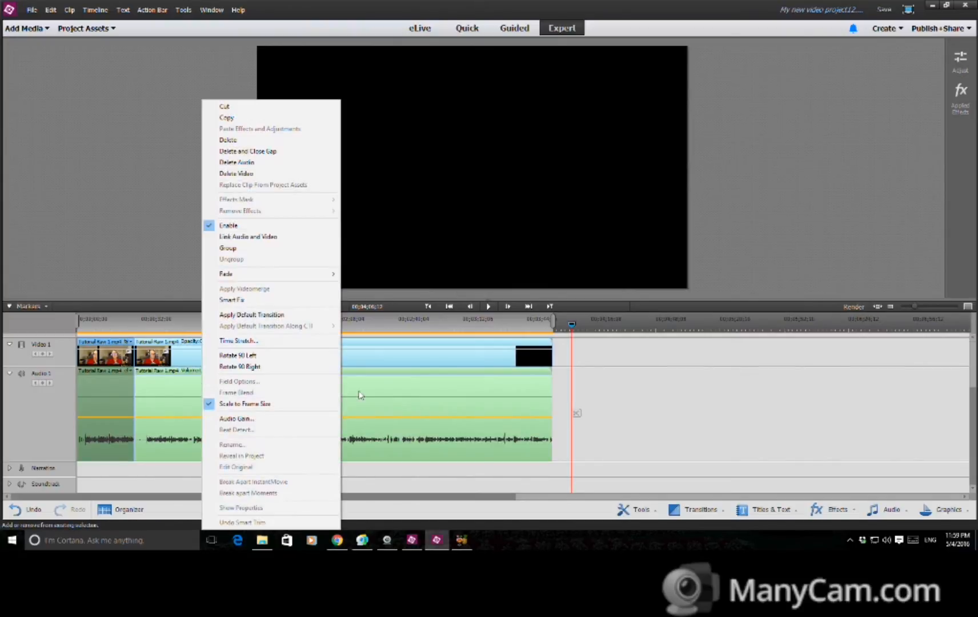
left_click(251, 236)
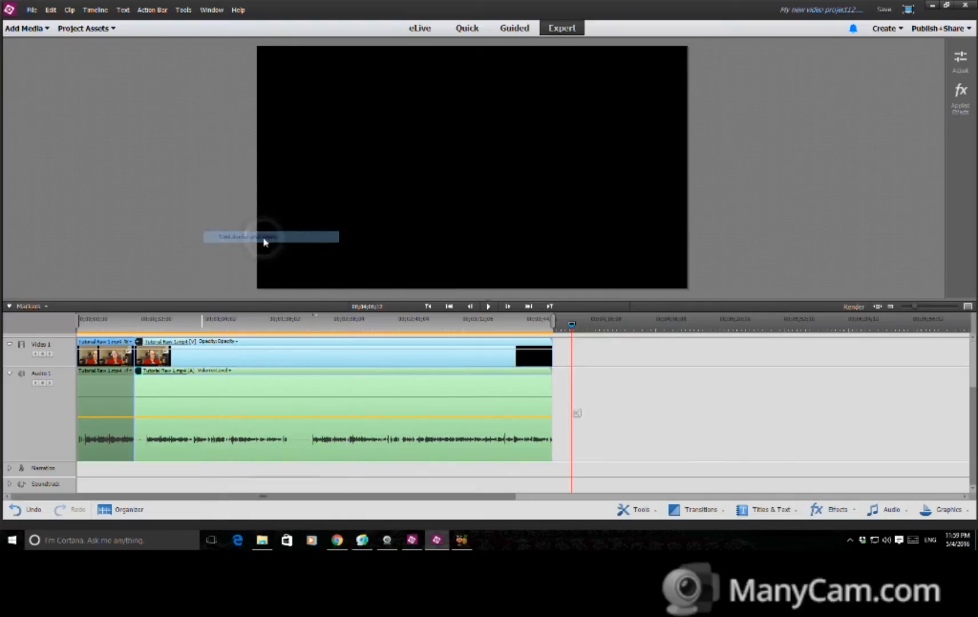
left_click(98, 402)
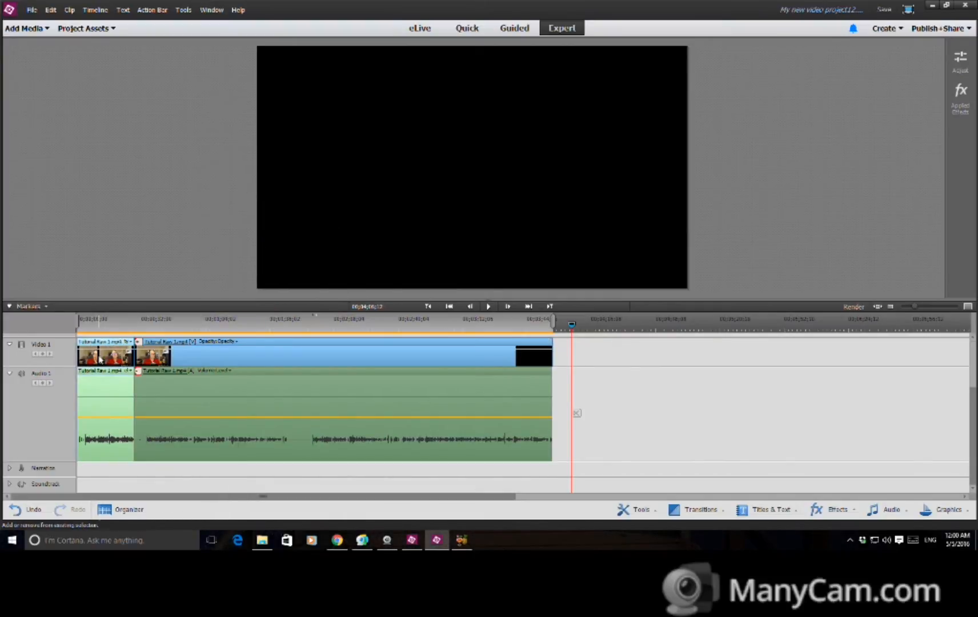
right_click(99, 361)
left_click(140, 235)
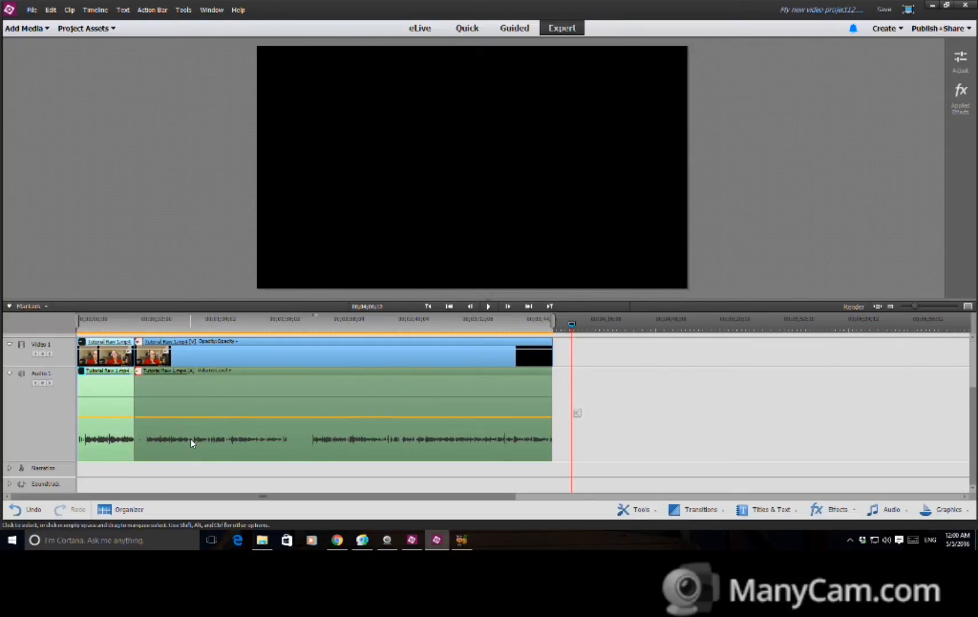
- Play from about 56 seconds to find the second take's end, split the clip at 00;00;55;17 and move the remaining footage away from the cut
left_click(190, 325)
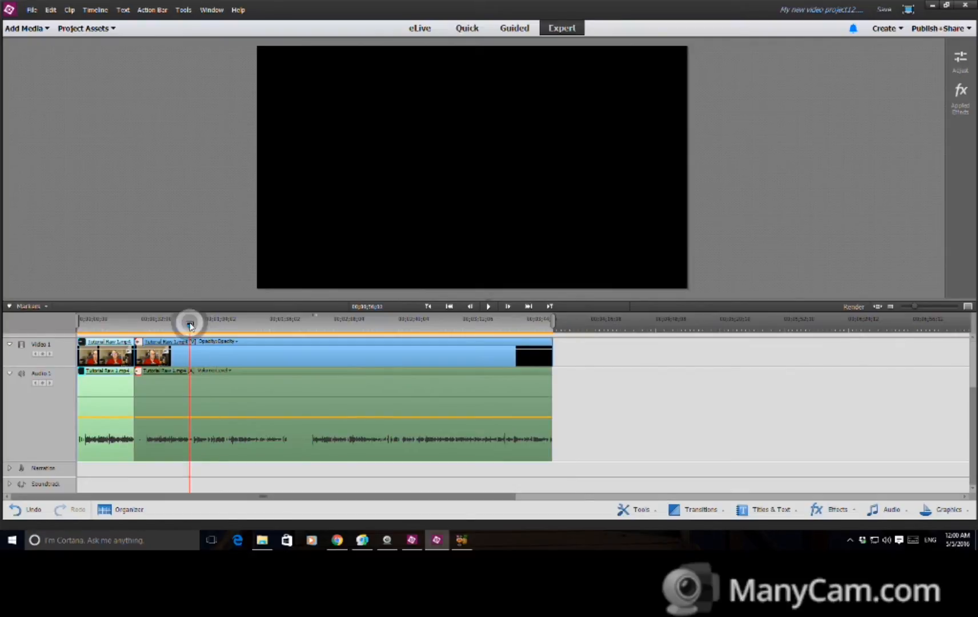
key("space")
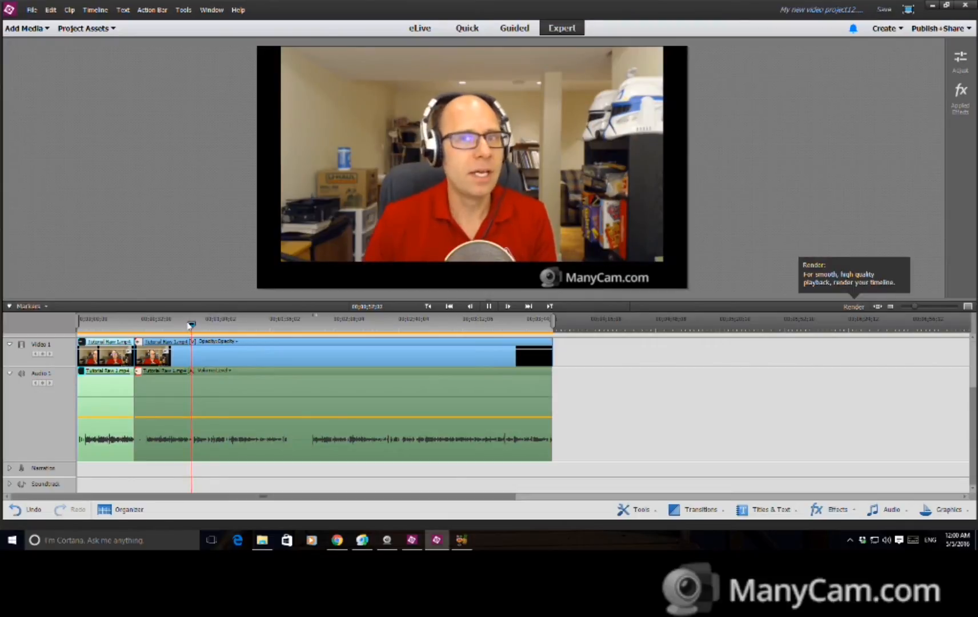
left_click(190, 325)
left_click_drag(190, 325, 189, 326)
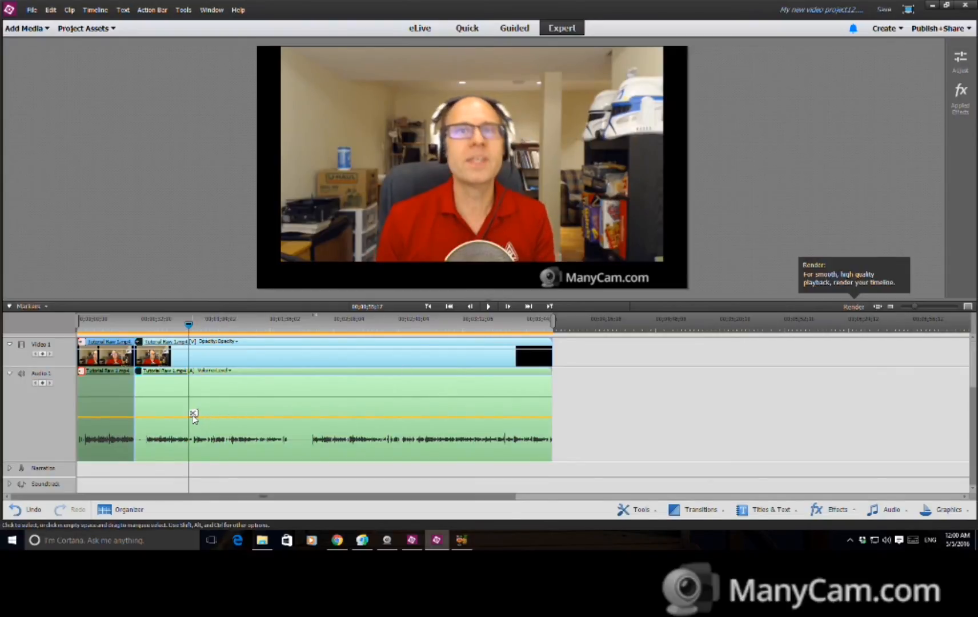
key("ctrl+k")
left_click(161, 394)
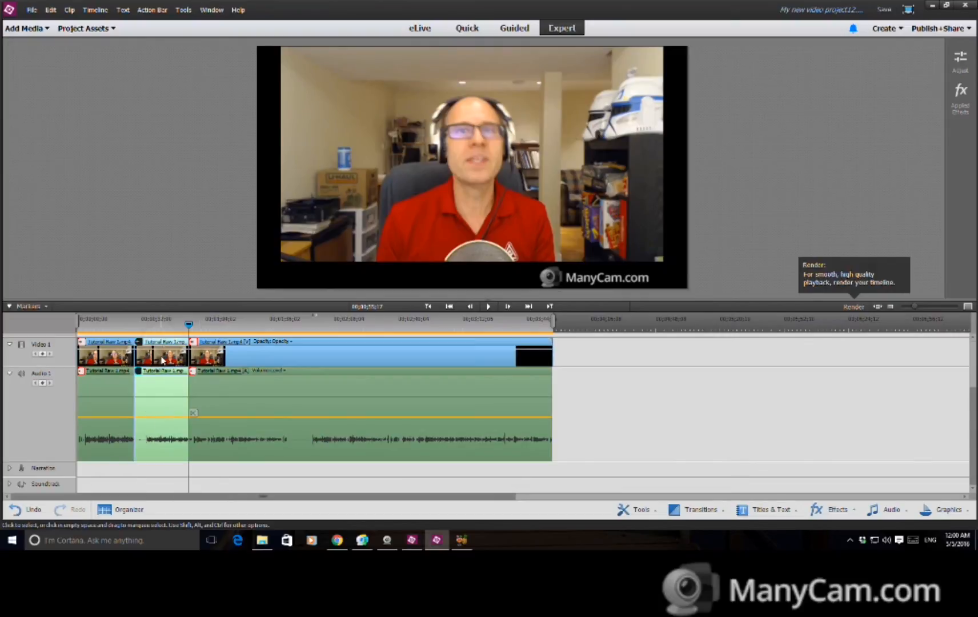
left_click_drag(261, 351, 289, 363)
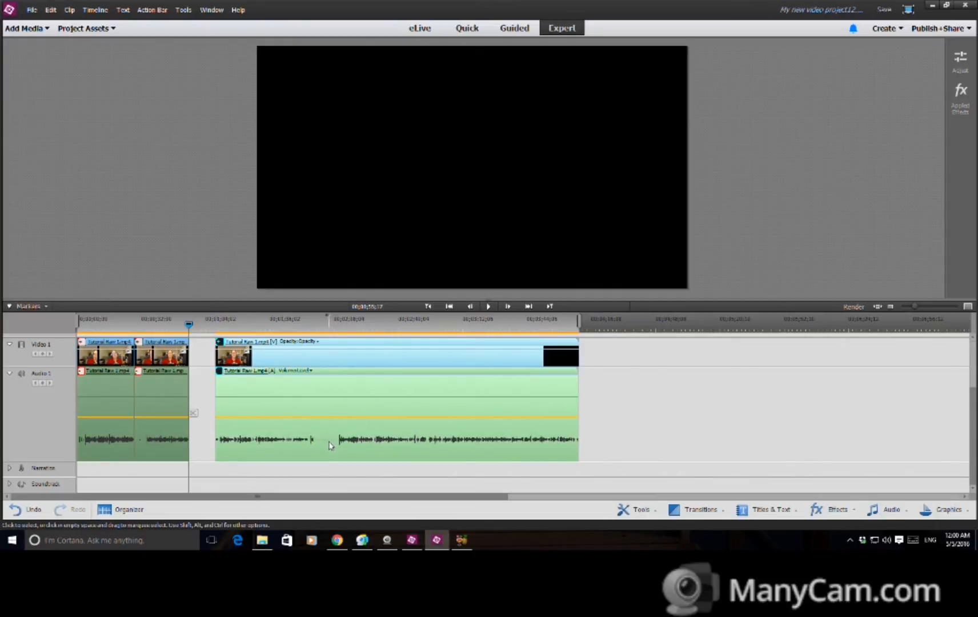
- Play from about 00;02;09 to find the third take, split the clip at 00;01;58;21 and delete the portion before the cut
left_click(337, 320)
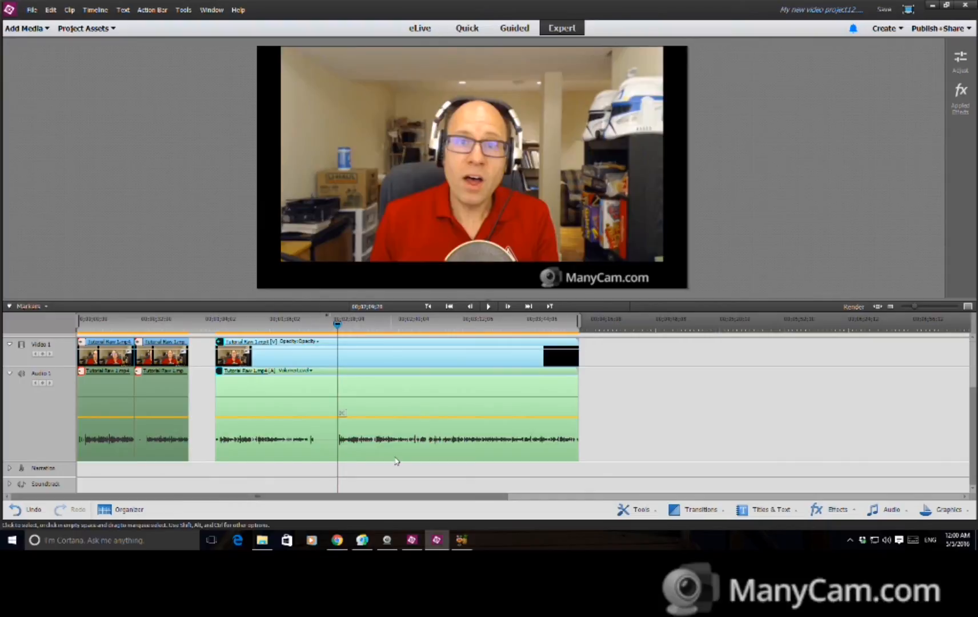
key("space")
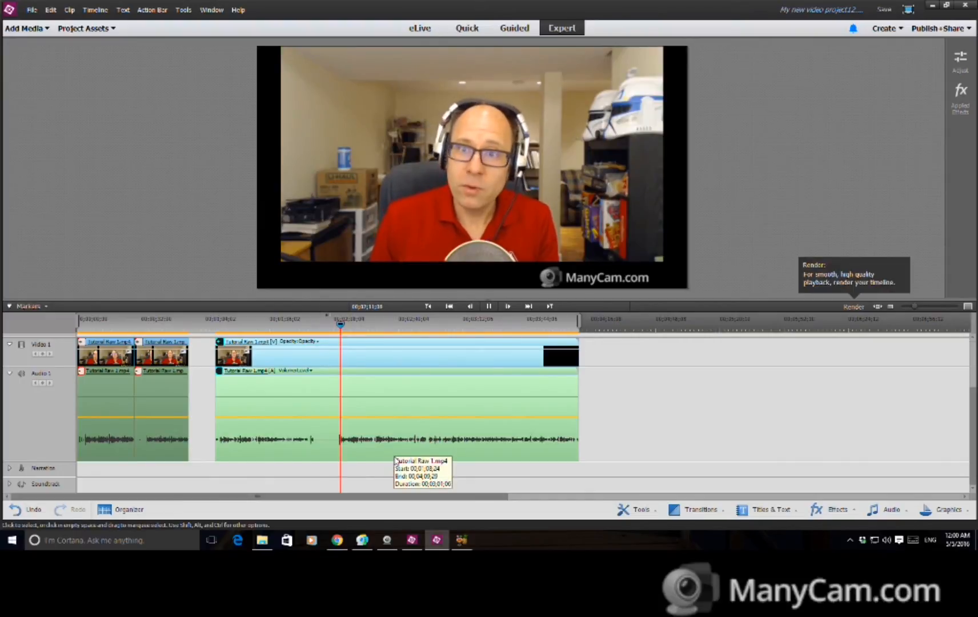
left_click_drag(339, 324, 315, 326)
key("ctrl+k")
left_click(275, 396)
key("Delete")
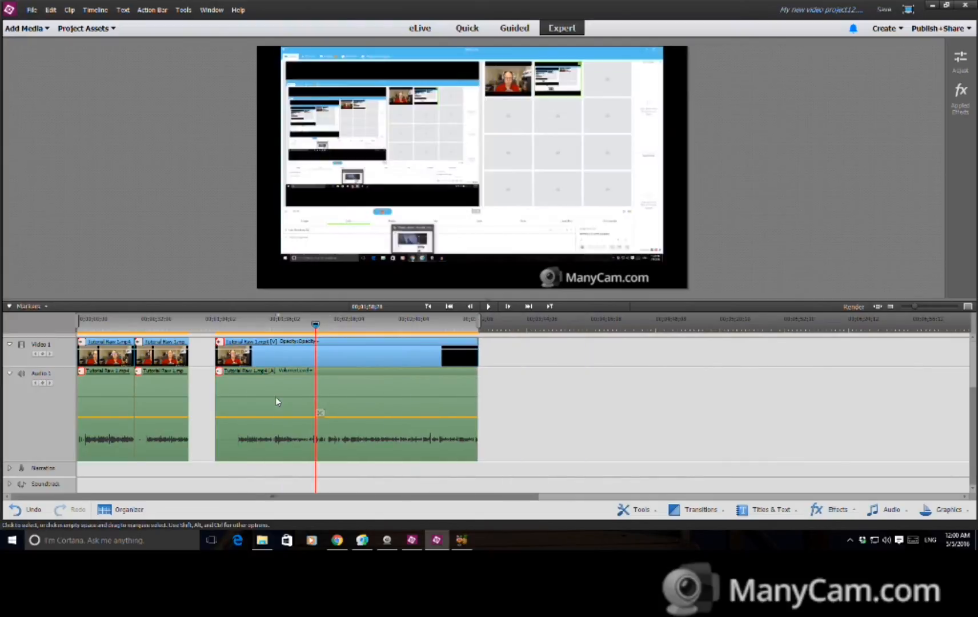
- Move the second segment to Video 2 and the third to Video 3, both at the timeline's start, and expand Audio 2 and Audio 3
scroll(953, 421, "up", 2)
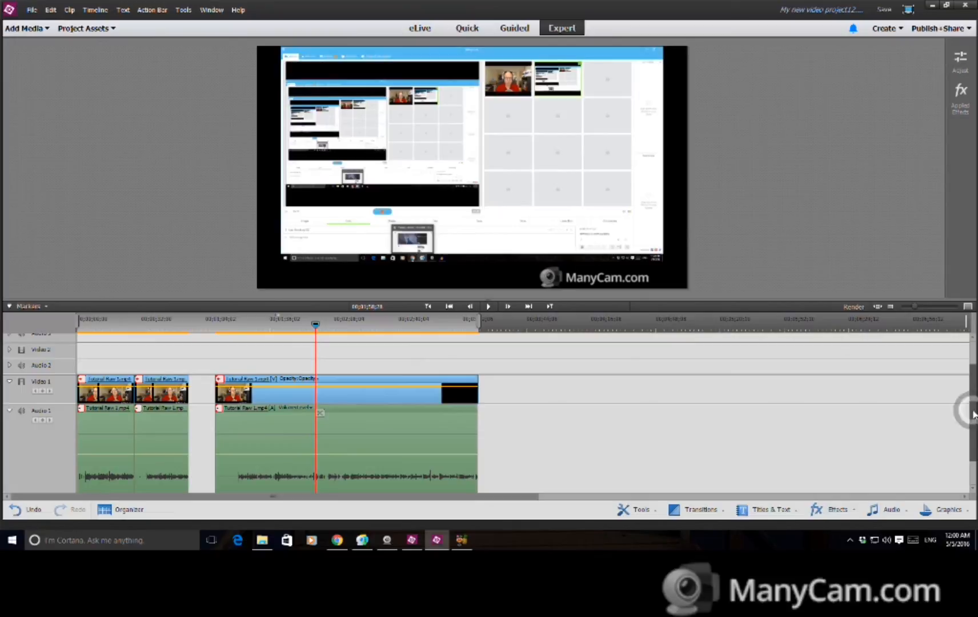
scroll(973, 403, "up", 2)
left_click_drag(975, 394, 976, 388)
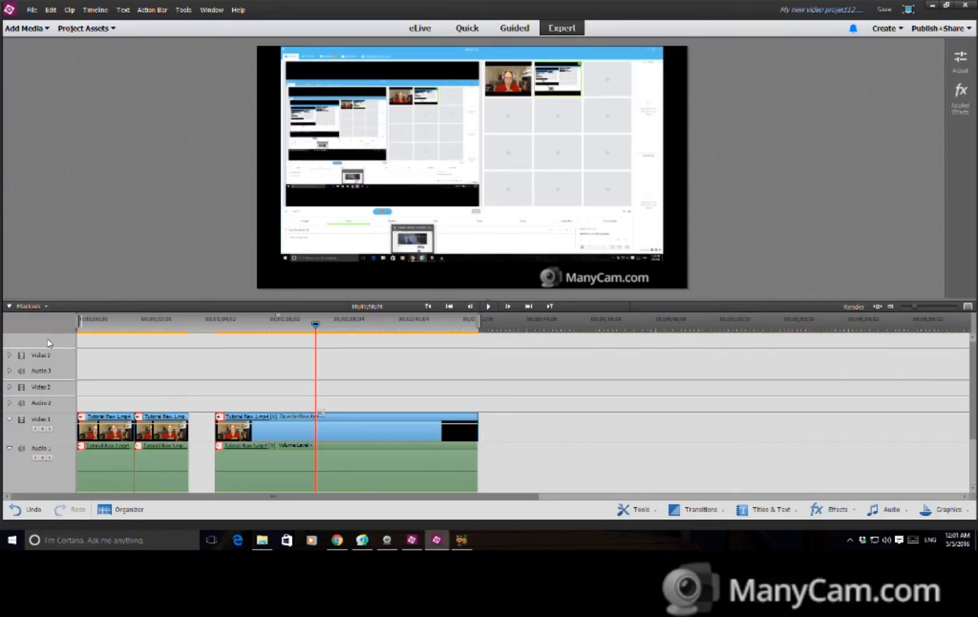
right_click(31, 475)
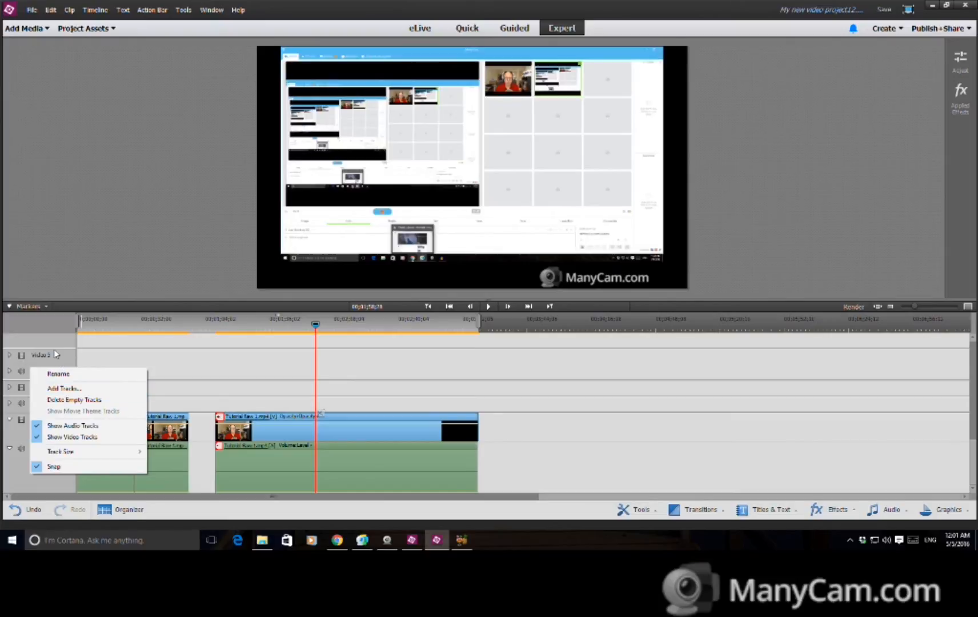
left_click(55, 181)
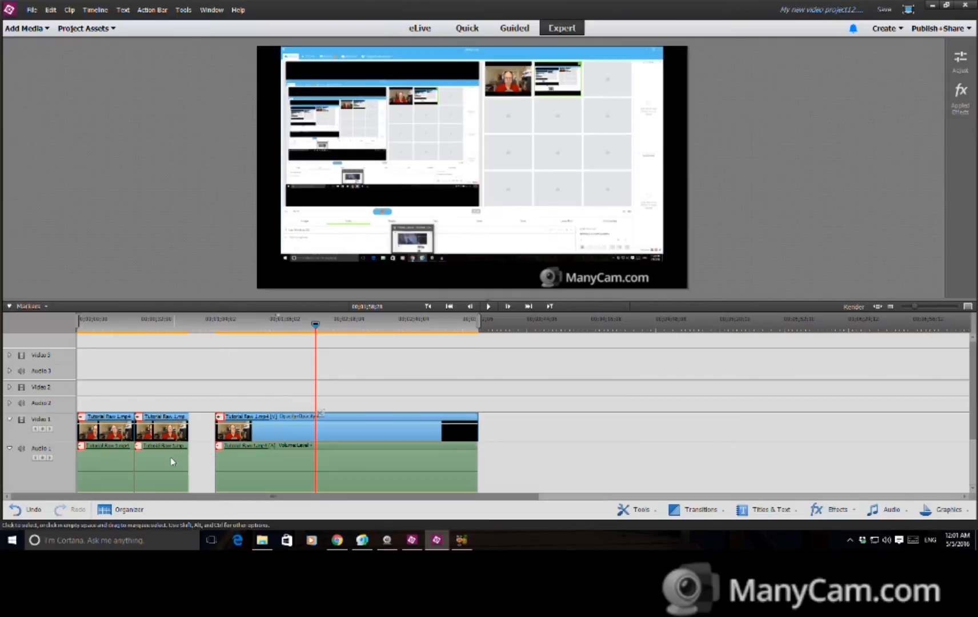
left_click_drag(165, 459, 108, 395)
left_click_drag(284, 435, 127, 359)
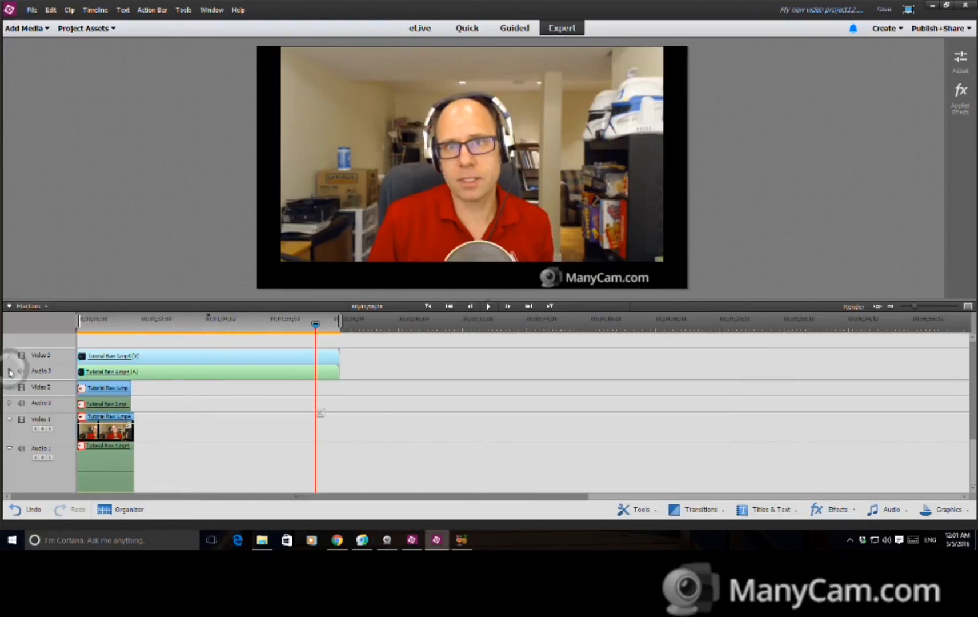
left_click(9, 372)
left_click(8, 403)
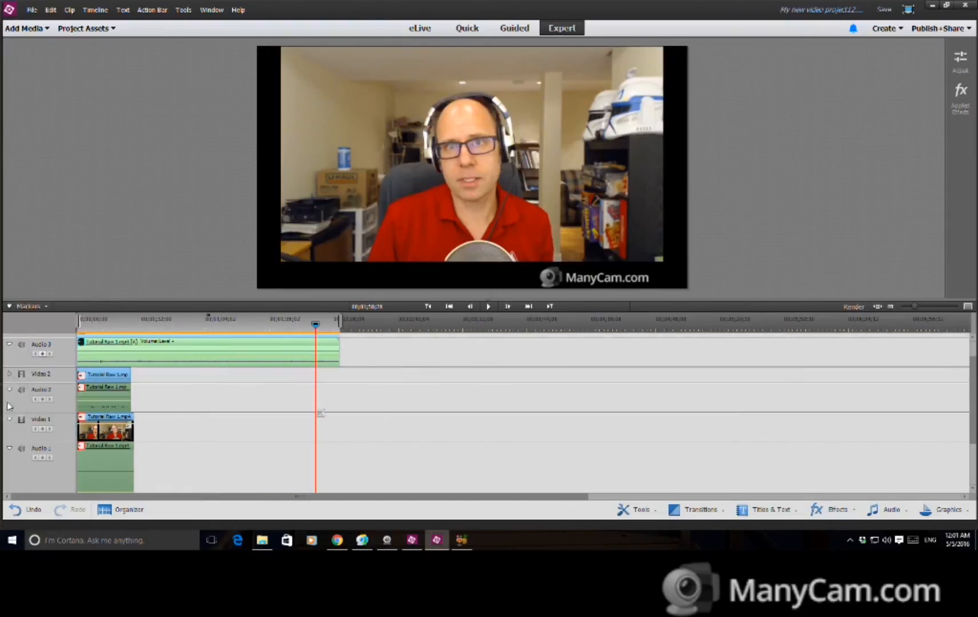
- Play from about 28 seconds, split the Video 3 clip at 00;00;35;01 and delete the portion after the cut
left_click(135, 323)
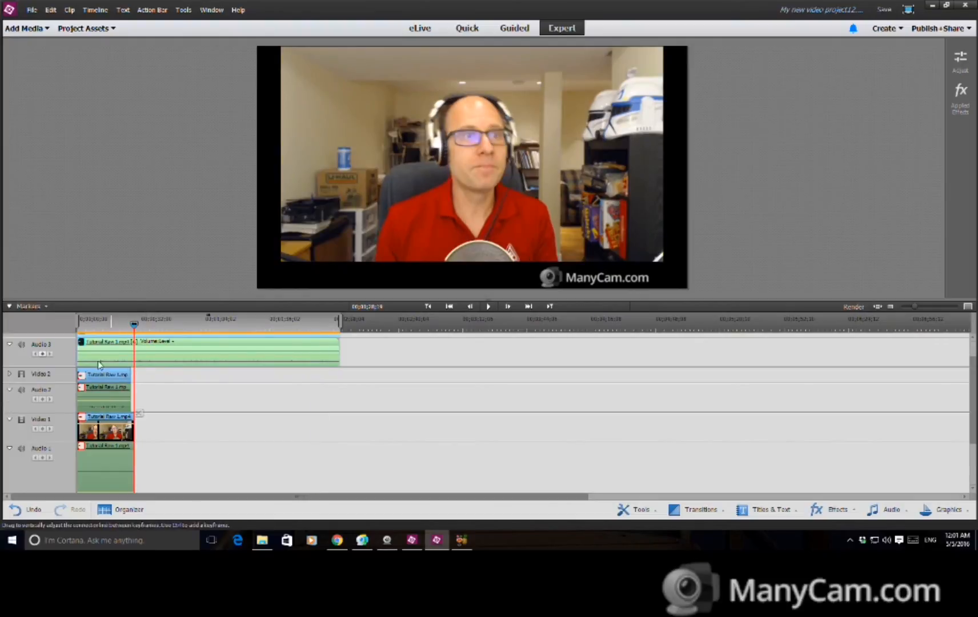
key("space")
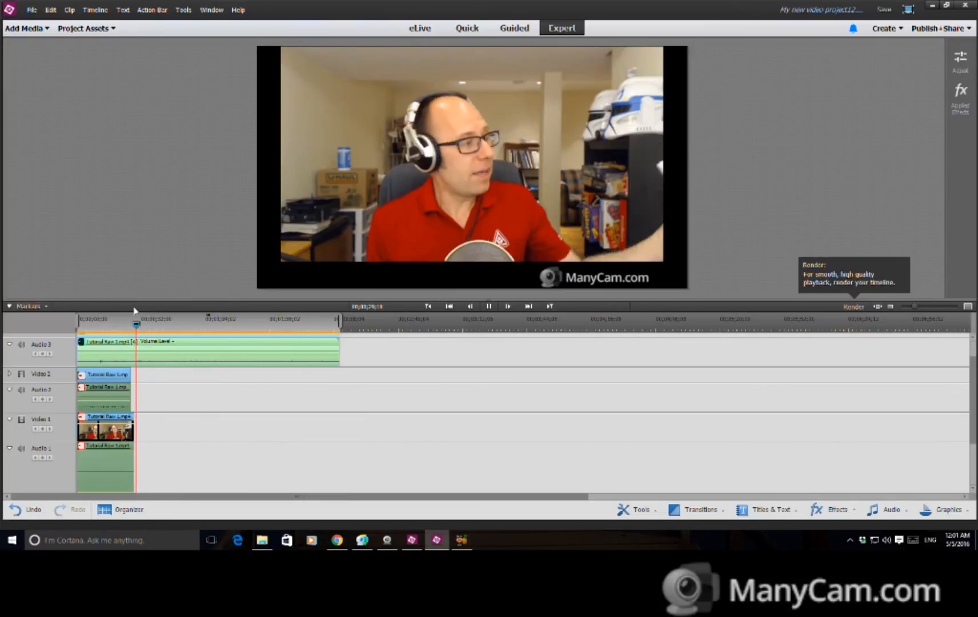
key("space")
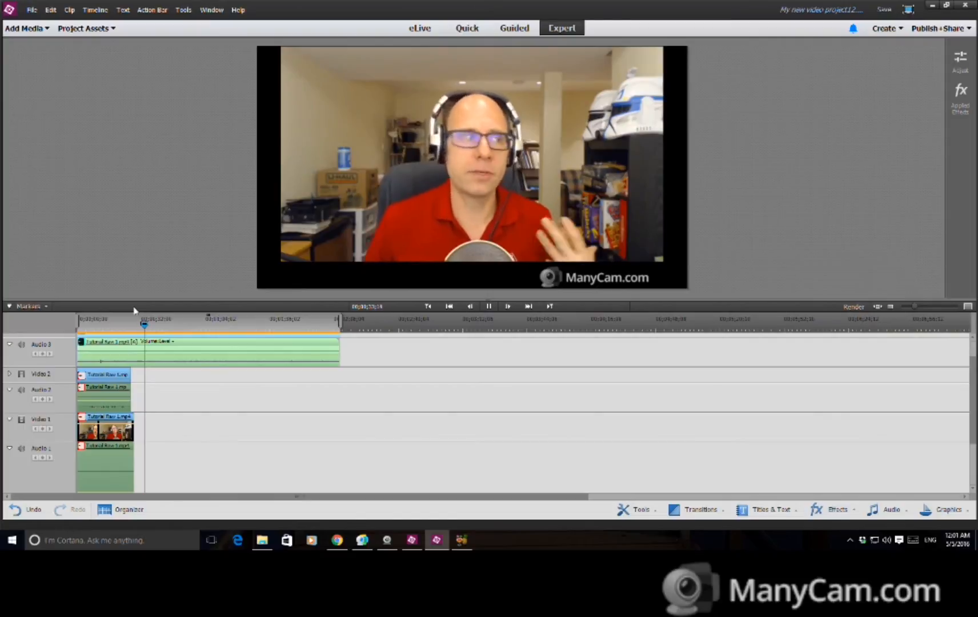
key("space")
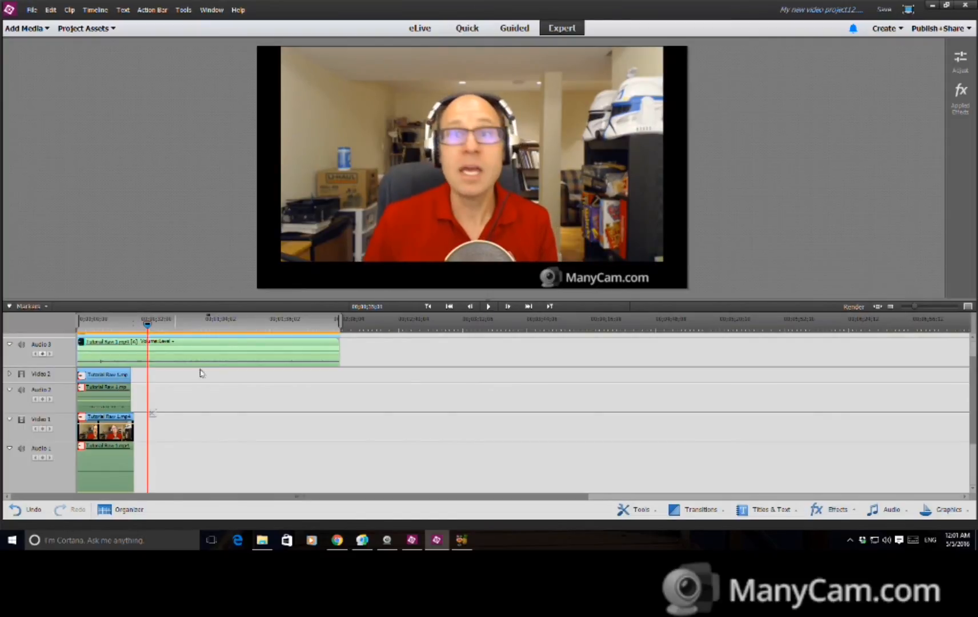
left_click(152, 413)
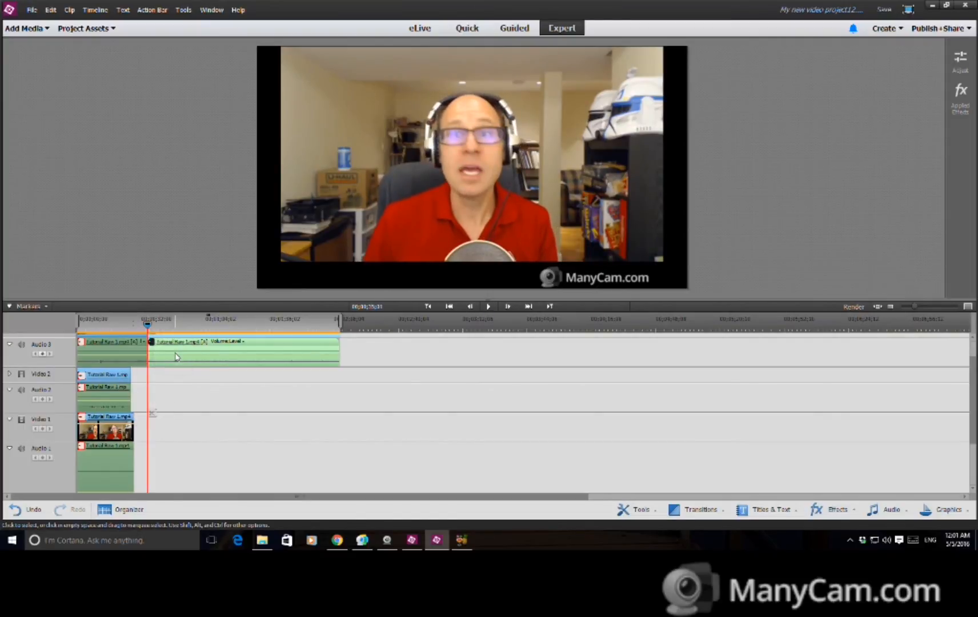
key("Delete")
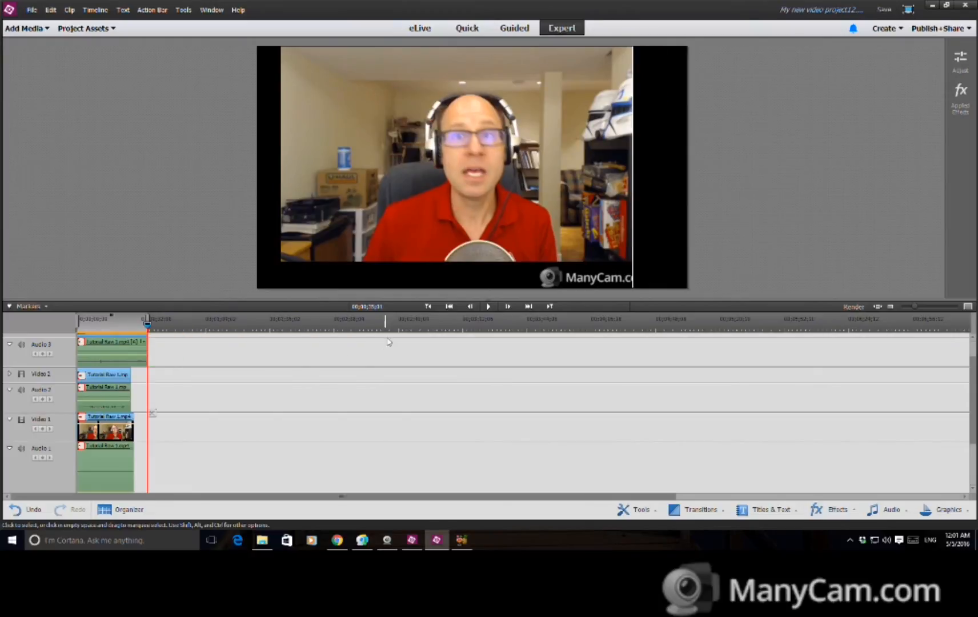
- Return to the timeline's start and enlarge the timeline area and audio tracks so the three clips' waveforms can be compared
left_click(429, 309)
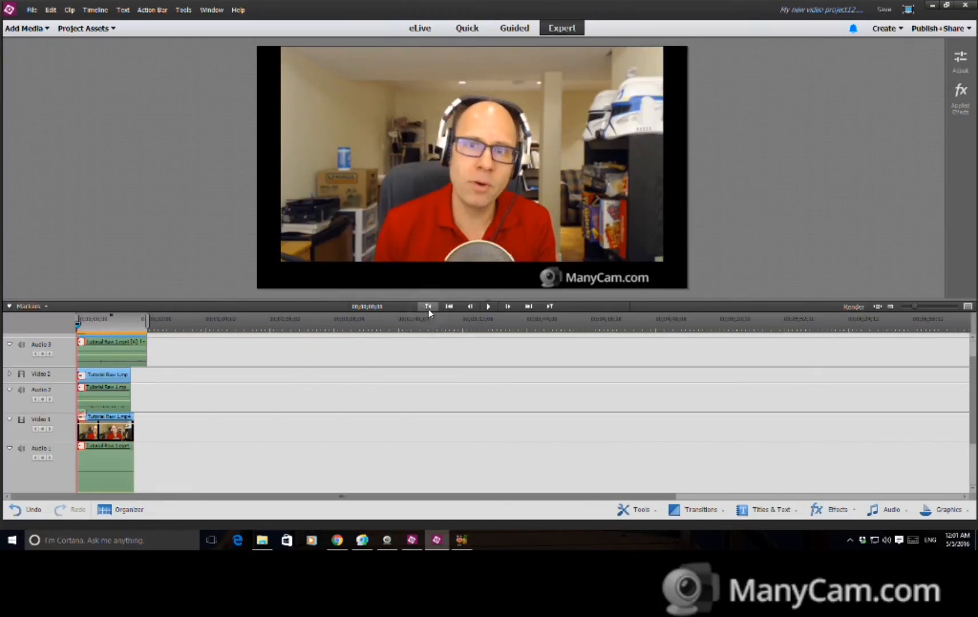
left_click_drag(915, 306, 934, 309)
left_click(933, 307)
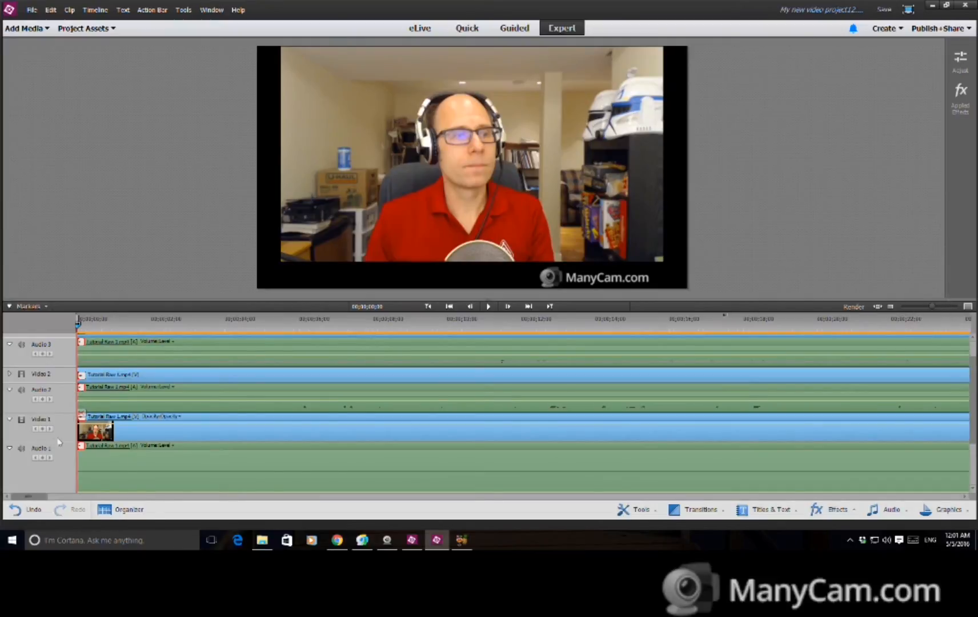
left_click_drag(51, 444, 61, 429)
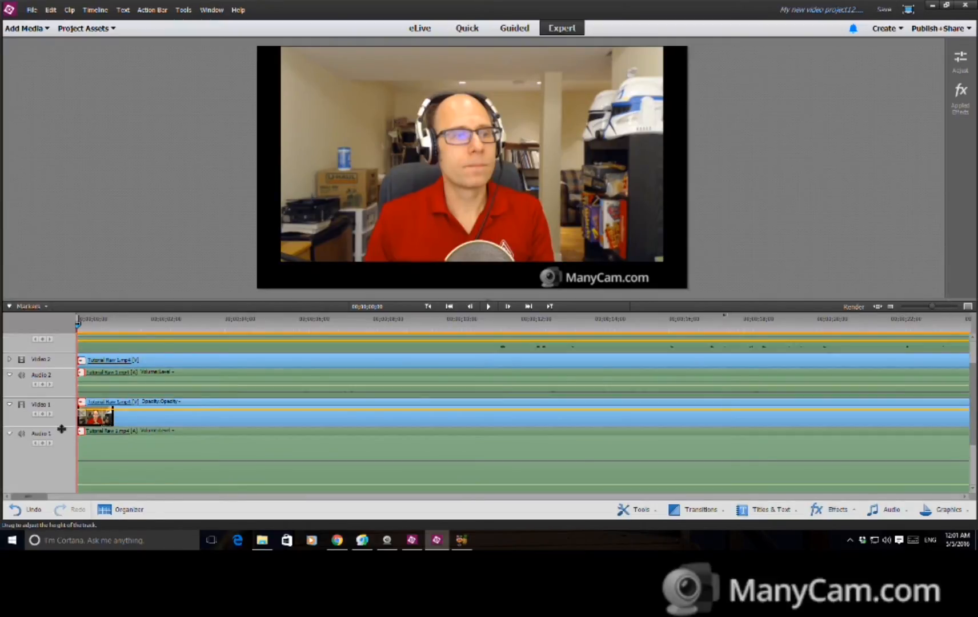
left_click_drag(46, 356, 151, 219)
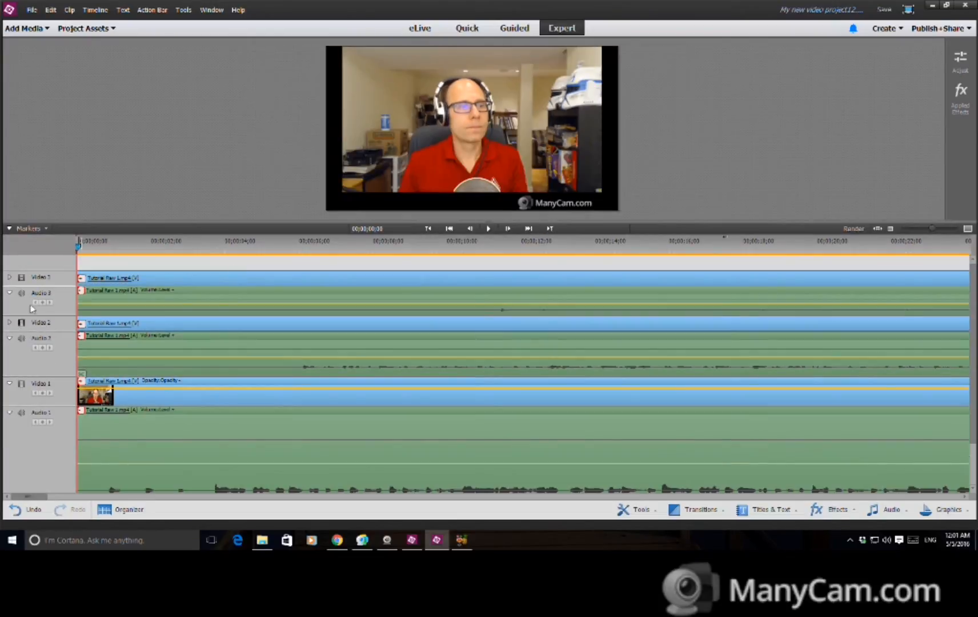
left_click_drag(48, 286, 50, 269)
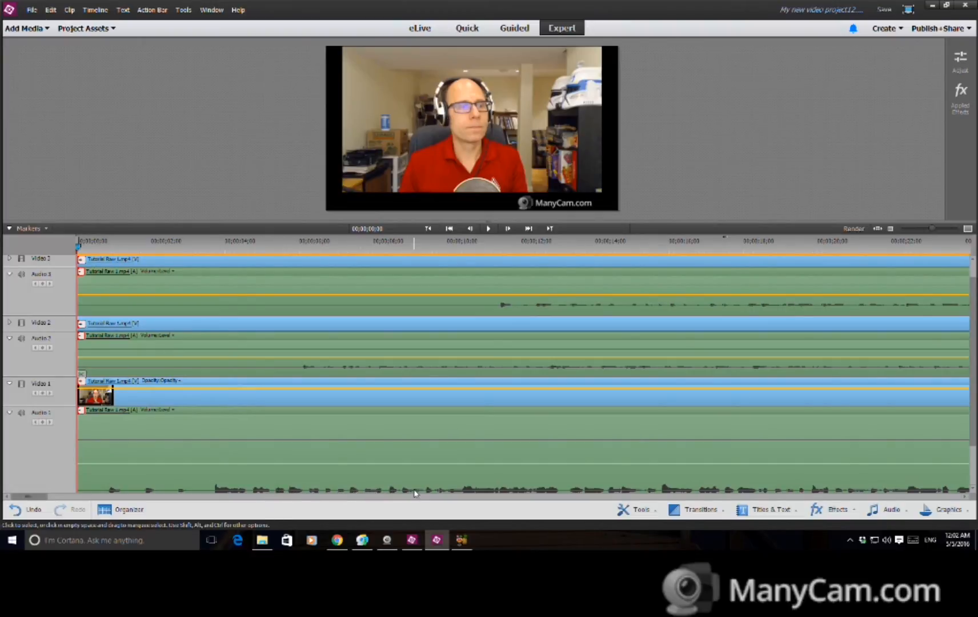
- Play from about 5 seconds and try to align the first sound in the Video 2 clip with 00;00;07;11
left_click(271, 241)
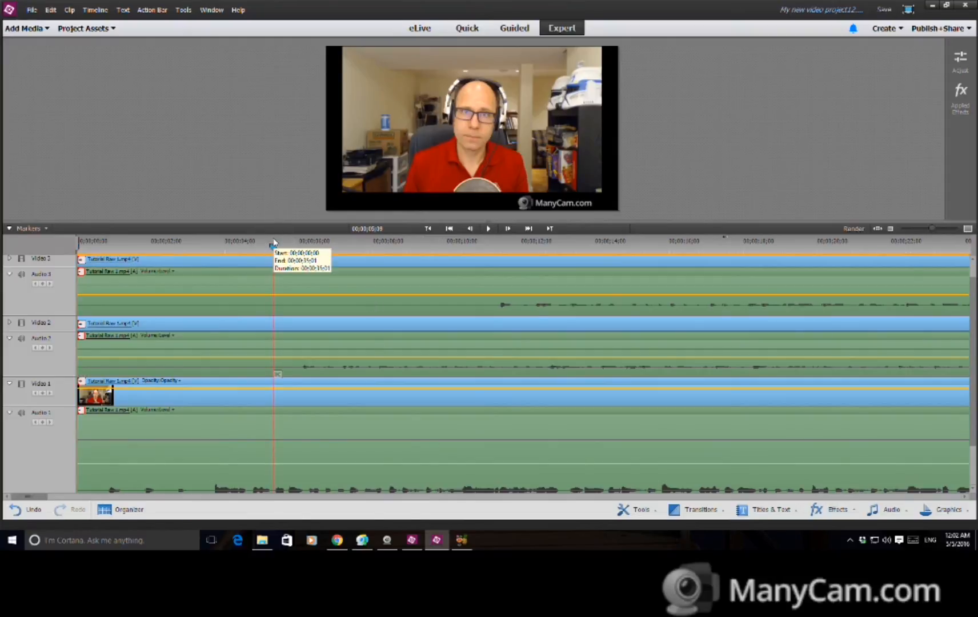
key("space")
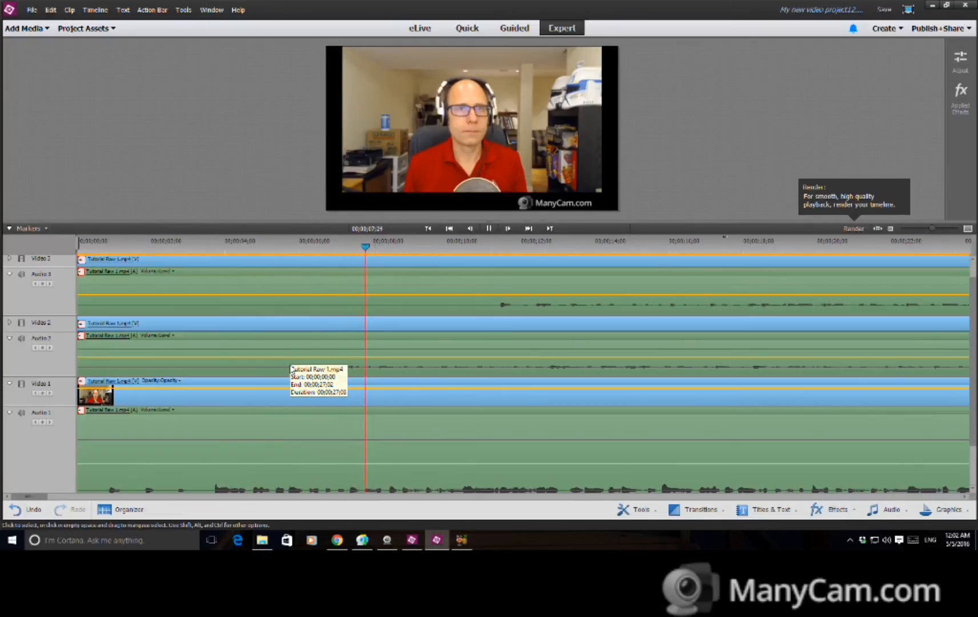
left_click(371, 452)
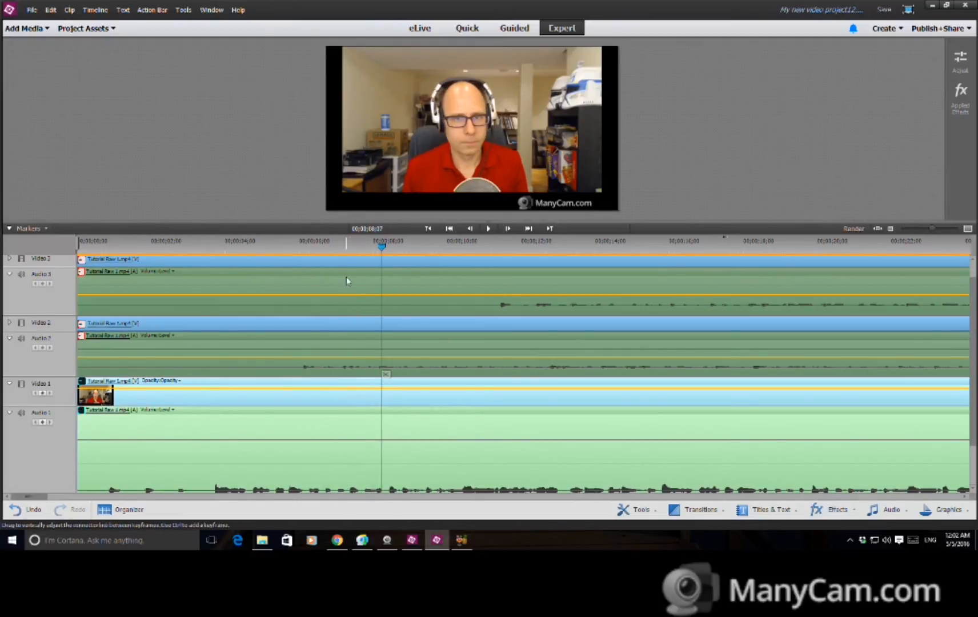
left_click(350, 245)
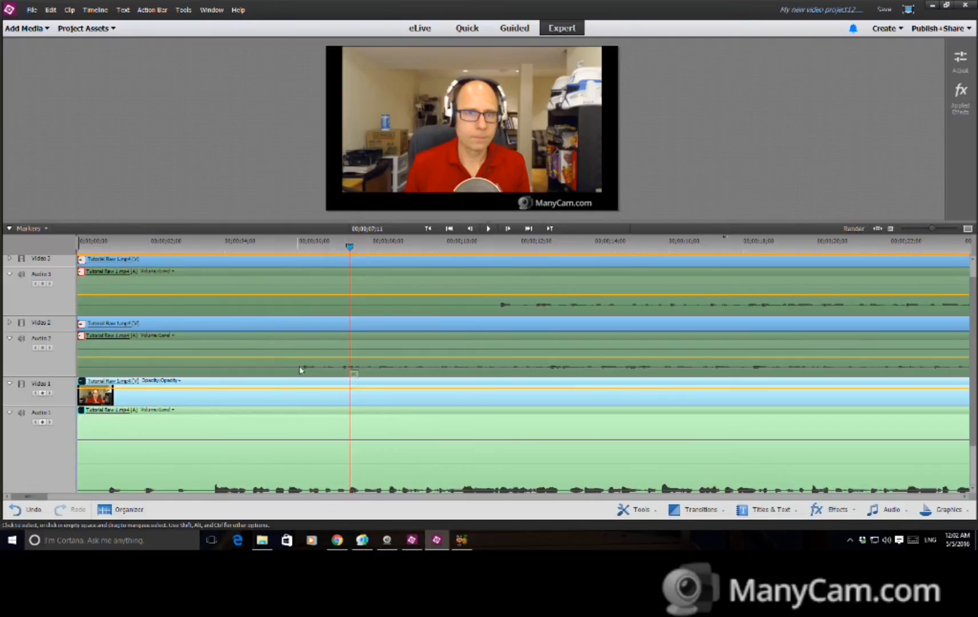
left_click_drag(304, 368, 358, 372)
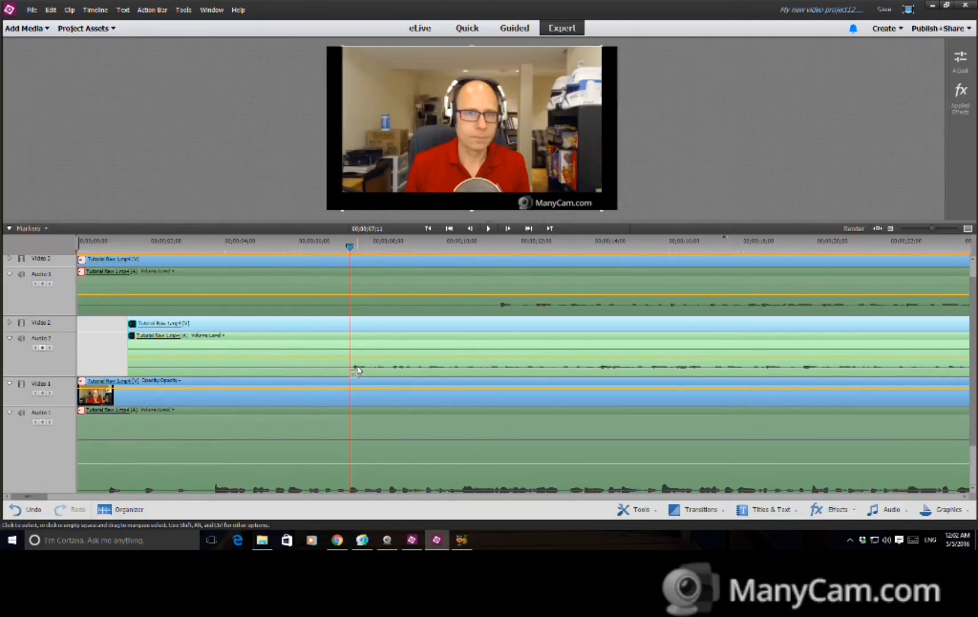
- Play from about 6 seconds to find the matching sound, and shift the Video 2 clip so its first sound starts at 00;00;08;12
left_click(311, 242)
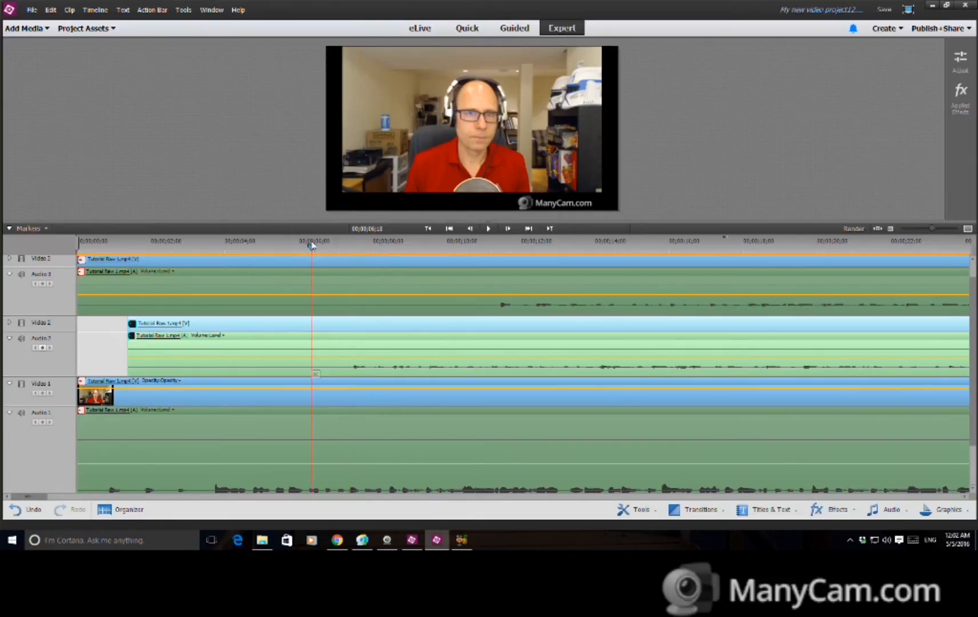
key("space")
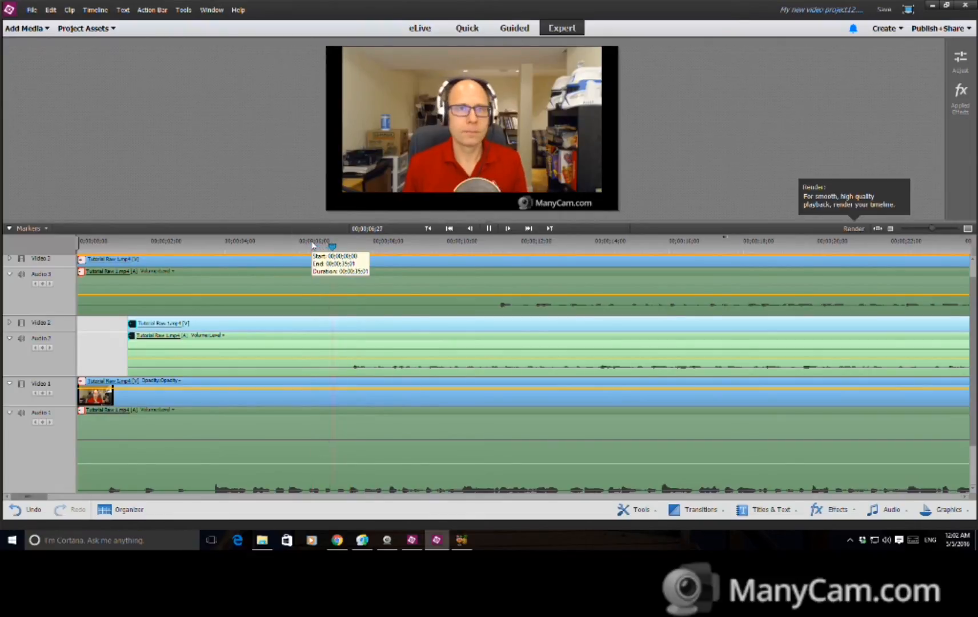
key("space")
left_click(341, 464)
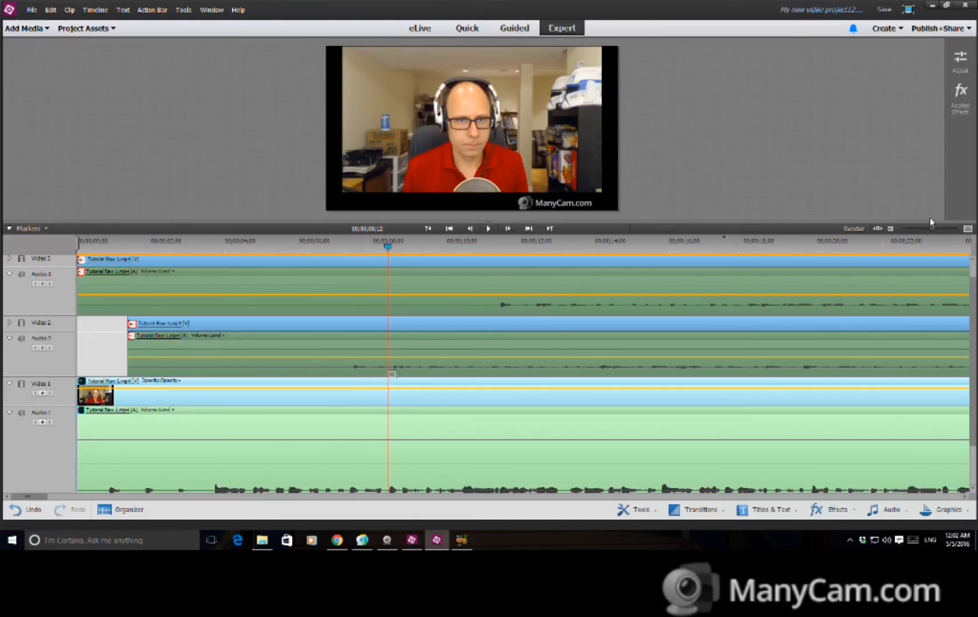
left_click(958, 230)
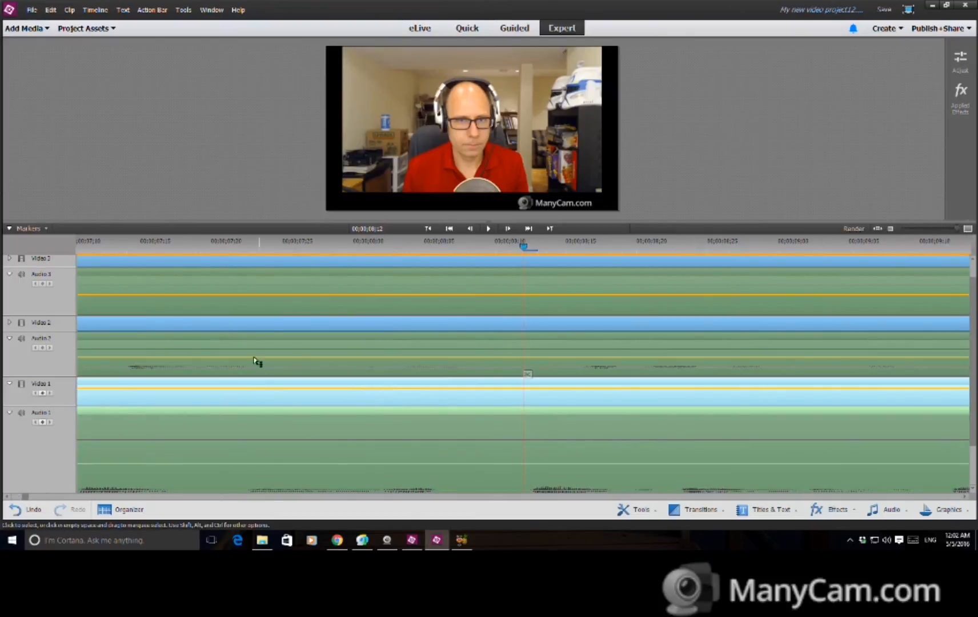
left_click_drag(127, 364, 527, 366)
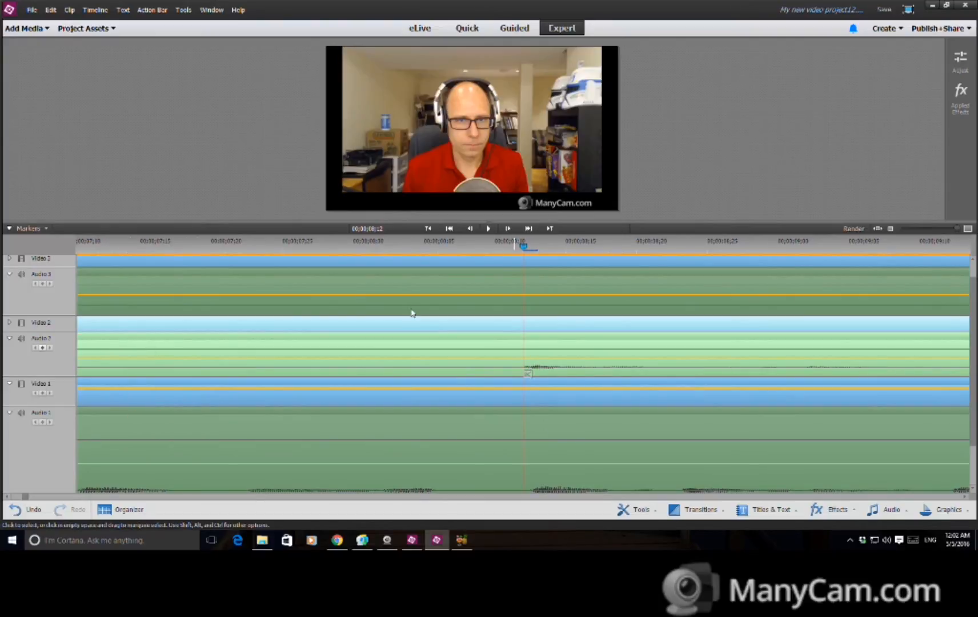
- Play from 00;00;07;13 and shift the Video 2 clip earlier so its first sound starts at about 00;00;07;22
left_click(113, 246)
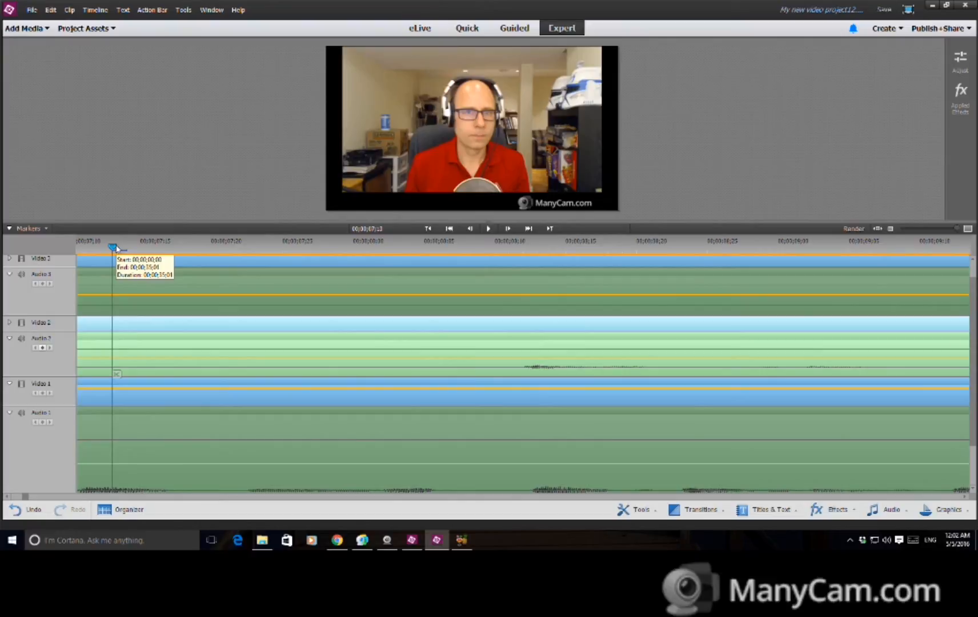
key("space")
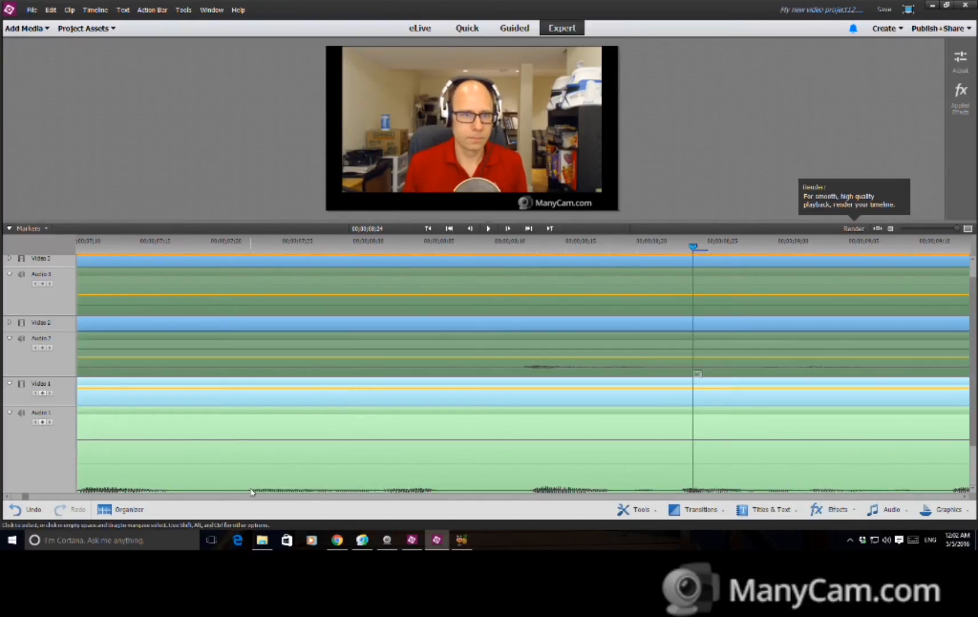
left_click_drag(529, 365, 252, 370)
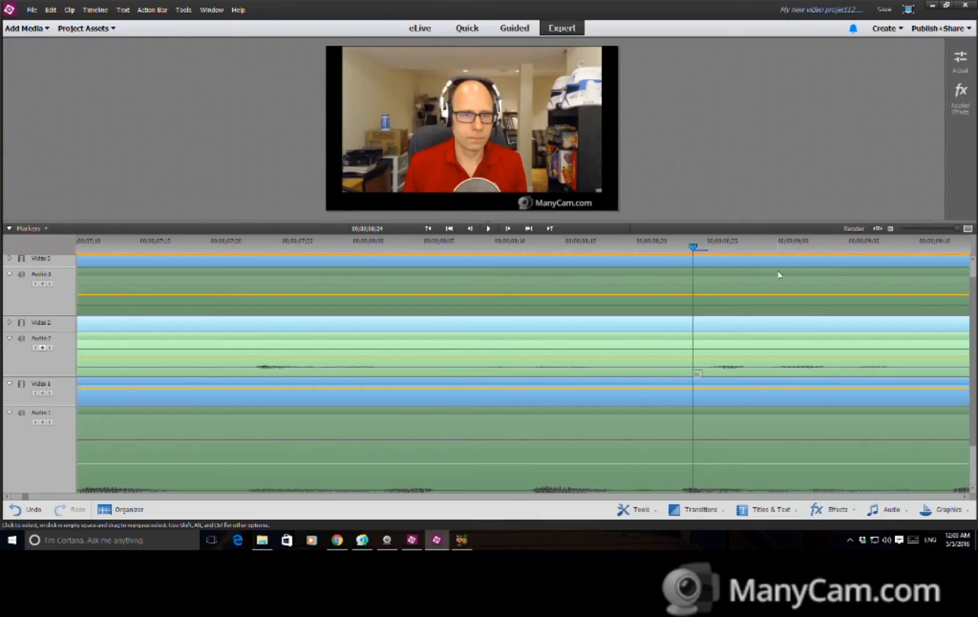
- Play from 00;00;08;24 to 00;00;12;11 and shift the Video 3 clip later so its first sound falls just before 00;00;12;00
left_click(935, 229)
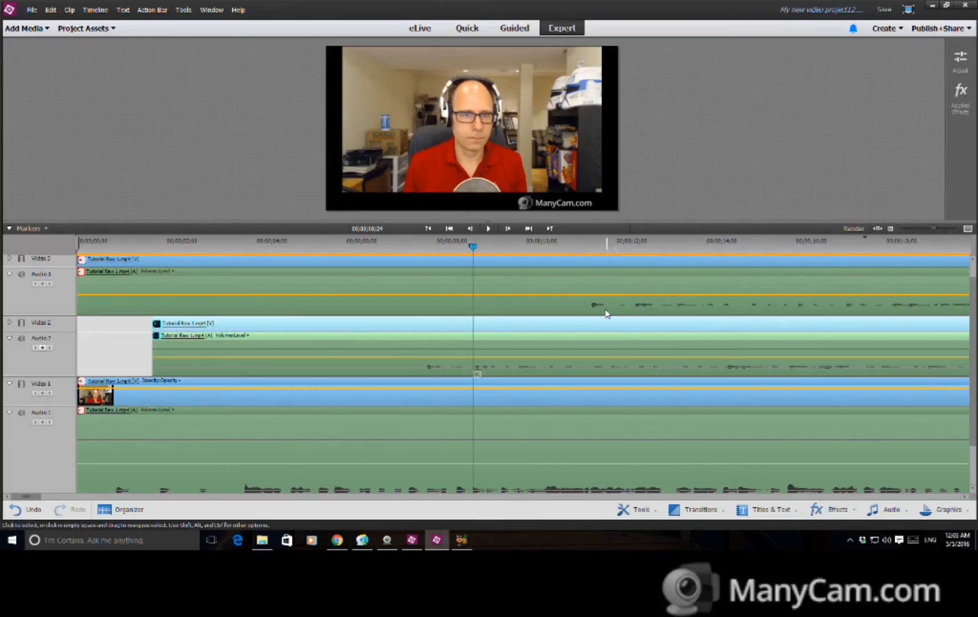
key("space")
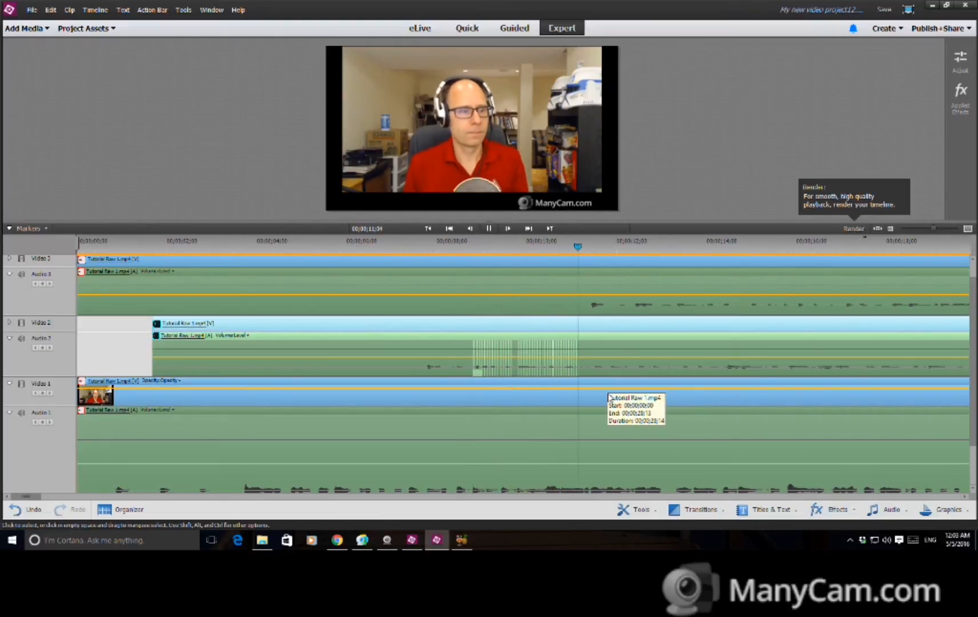
left_click(625, 402)
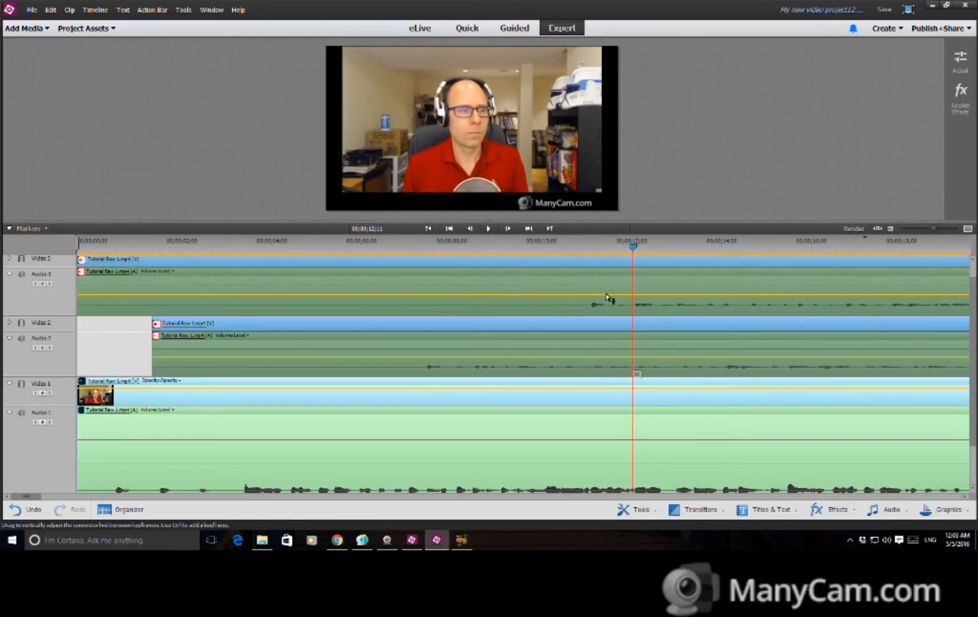
left_click_drag(594, 307, 631, 329)
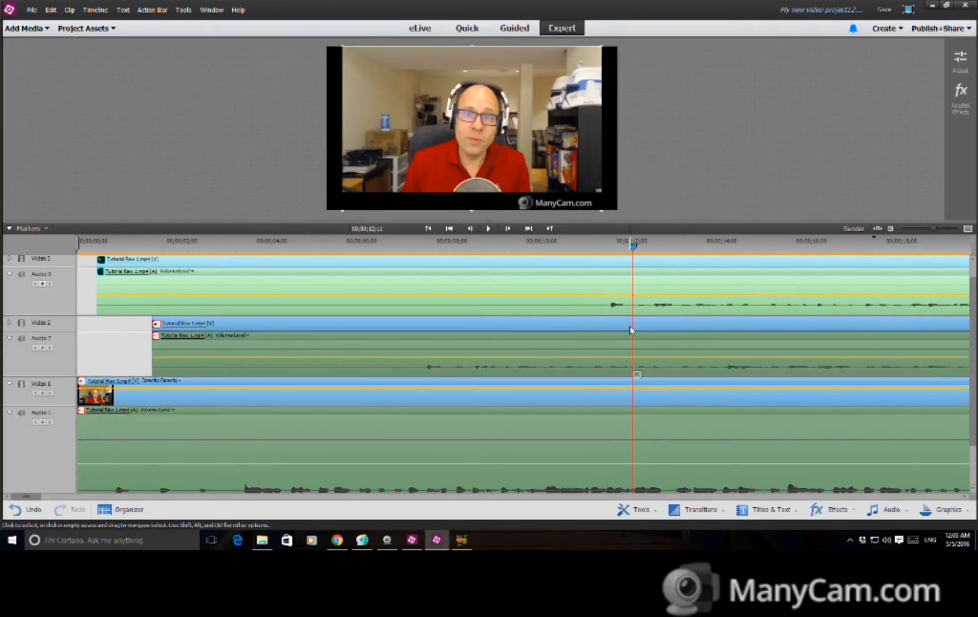
- Play from 00;00;10;21 to find the matching sound, and shift the Video 3 and Video 2 clips earlier to line up with 00;00;11;22
left_click(943, 229)
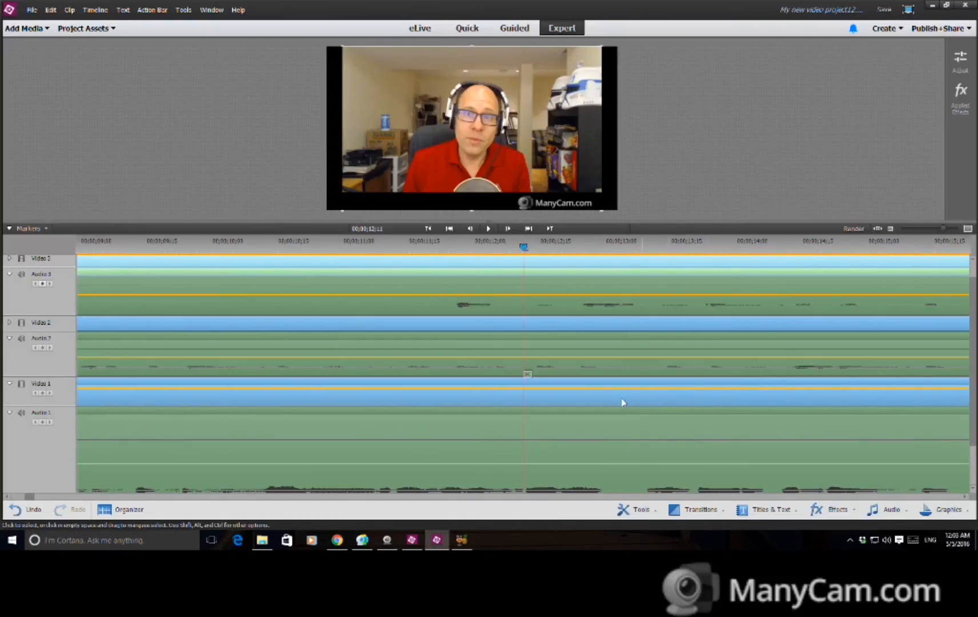
left_click(305, 241)
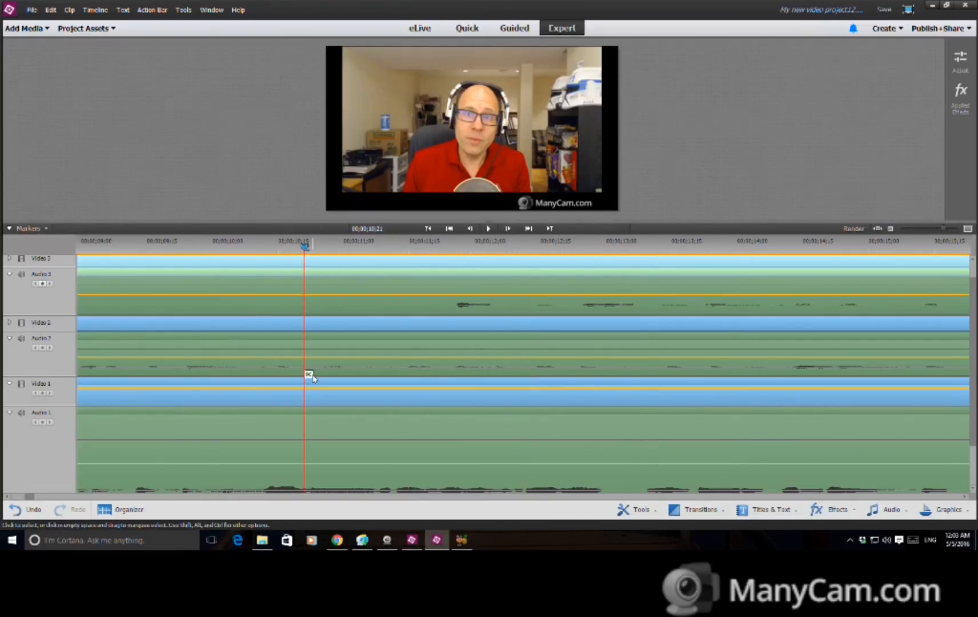
key("space")
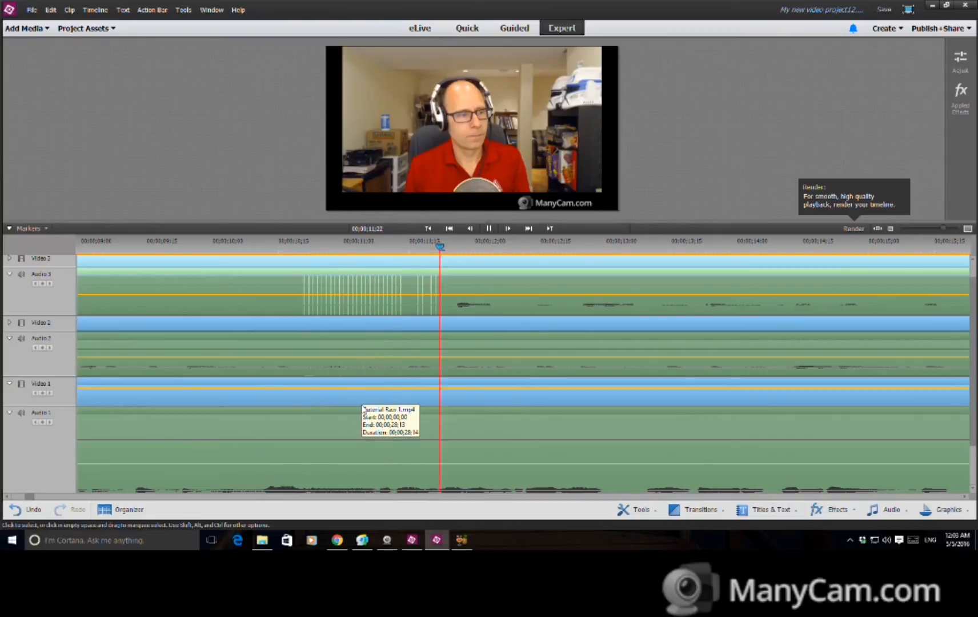
left_click(362, 410)
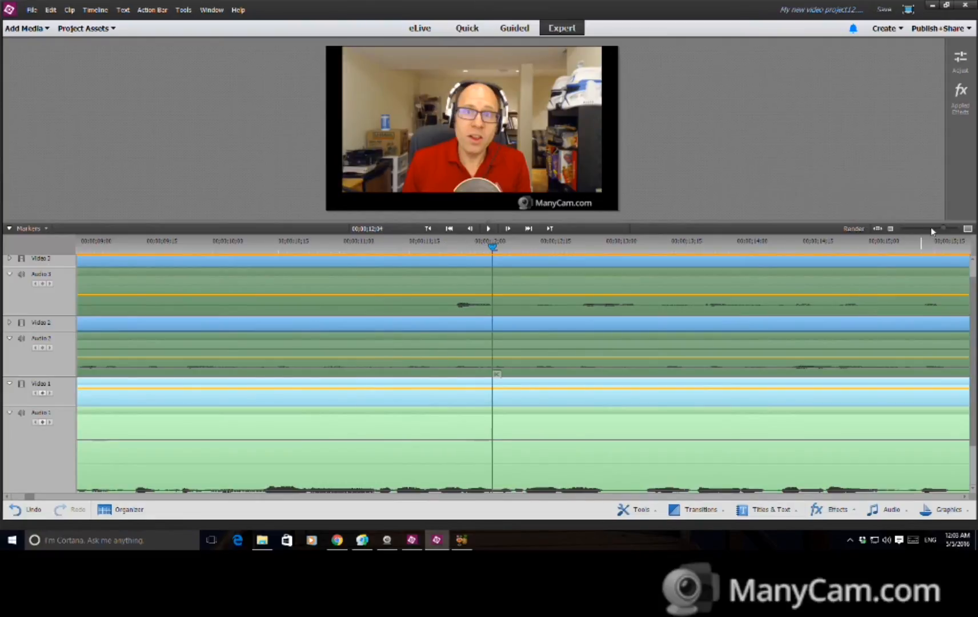
left_click(951, 230)
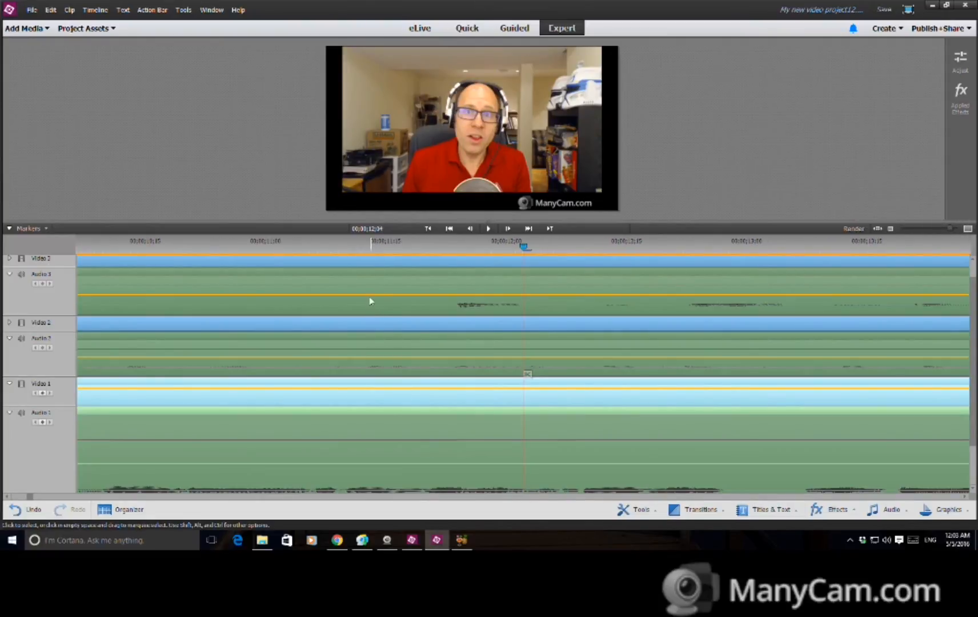
left_click_drag(366, 247, 431, 238)
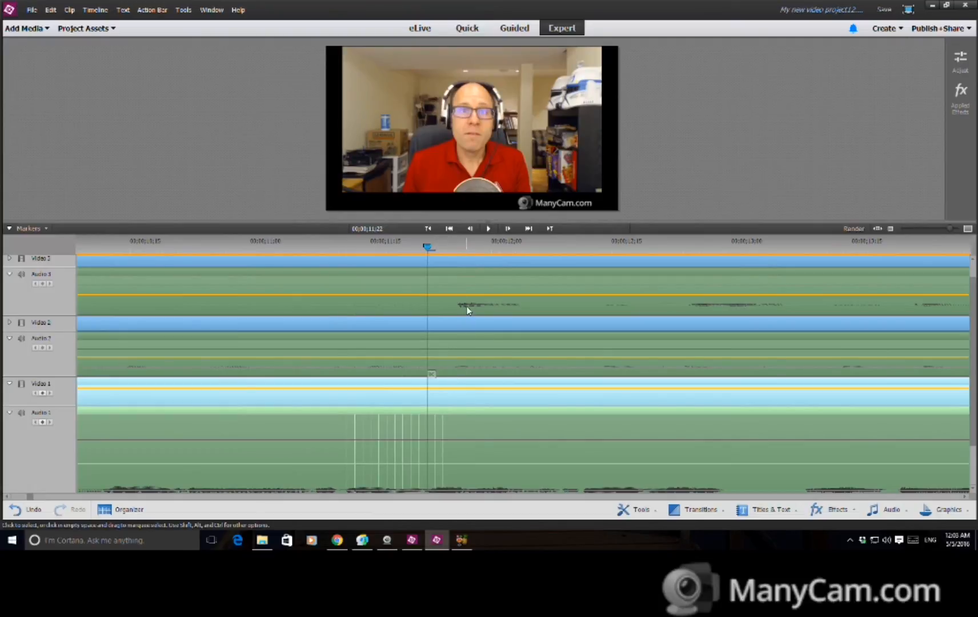
left_click_drag(458, 310, 431, 308)
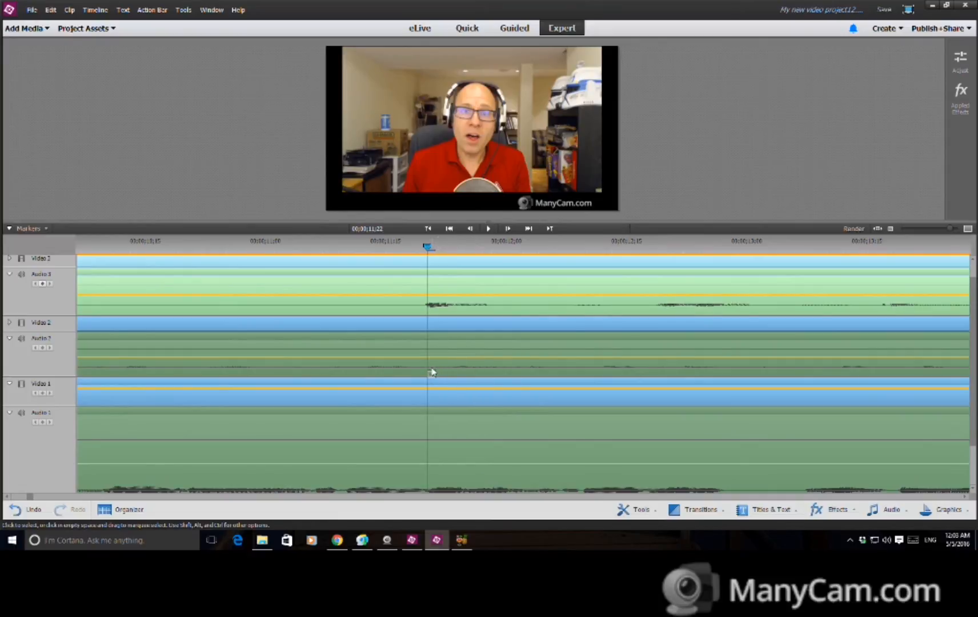
left_click_drag(460, 367, 435, 367)
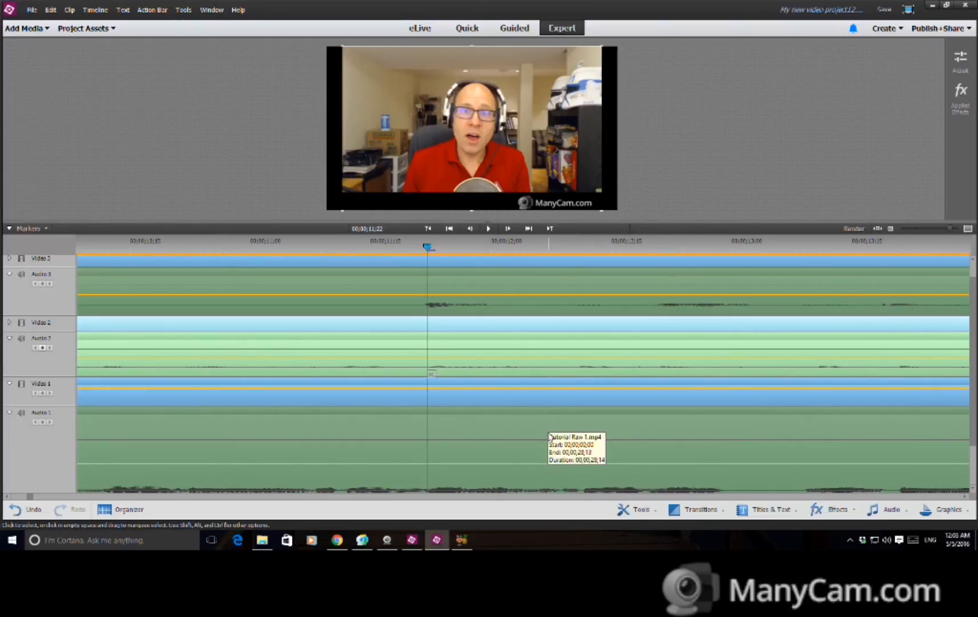
- Play the aligned clips from 00;00;11;22 to about 00;00;27;11 to check the sync, and return to the beginning of the Video 2 clip
key("space")
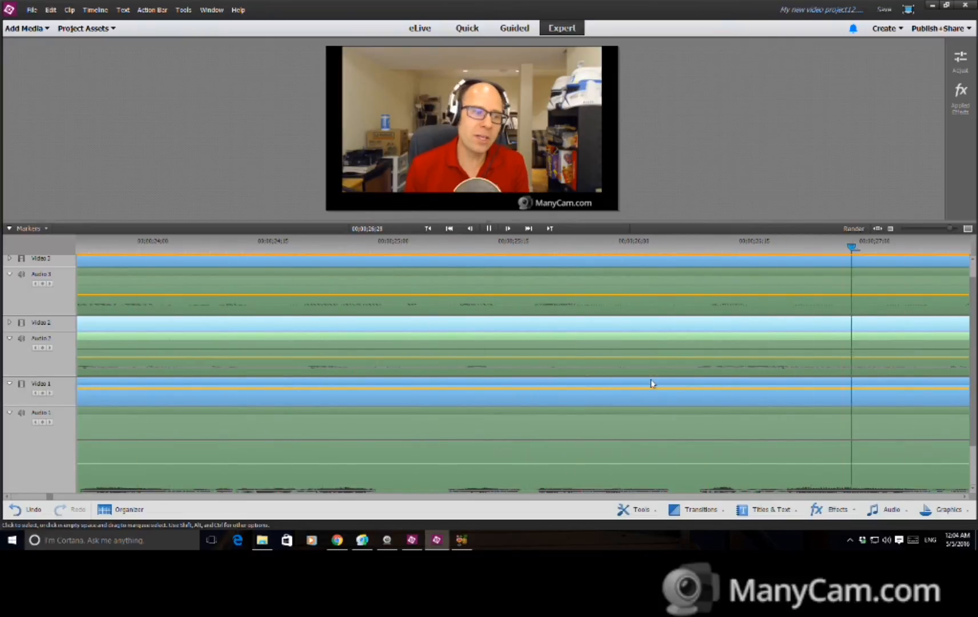
left_click(653, 384)
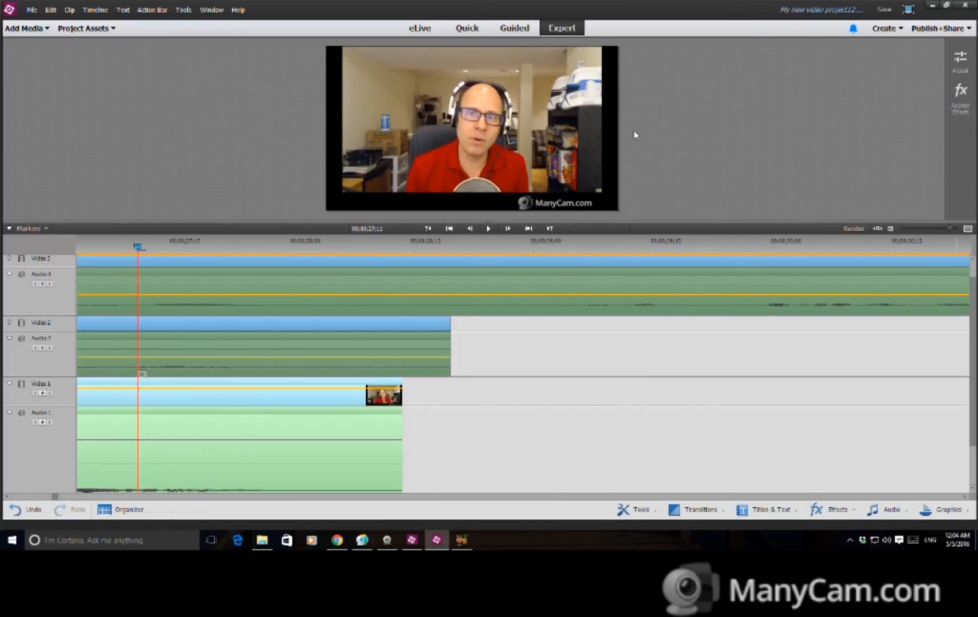
key("Up")
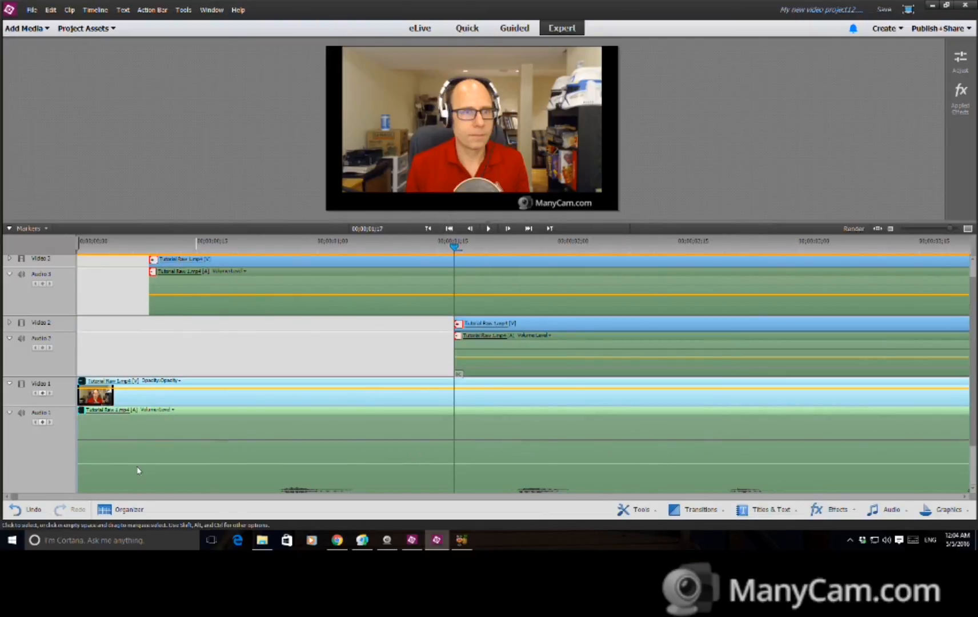
- Shift the Video 2 clip later so its first sound starts at 00;00;07;23, level with the matching sound in Audio 1
left_click(129, 496)
left_click(144, 498)
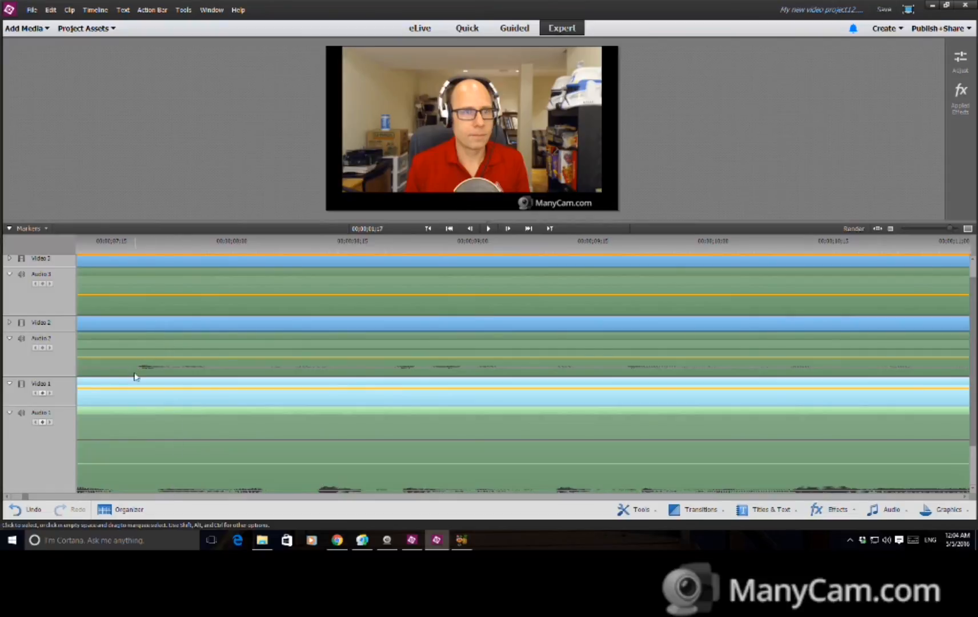
left_click_drag(139, 372, 159, 374)
left_click(161, 243)
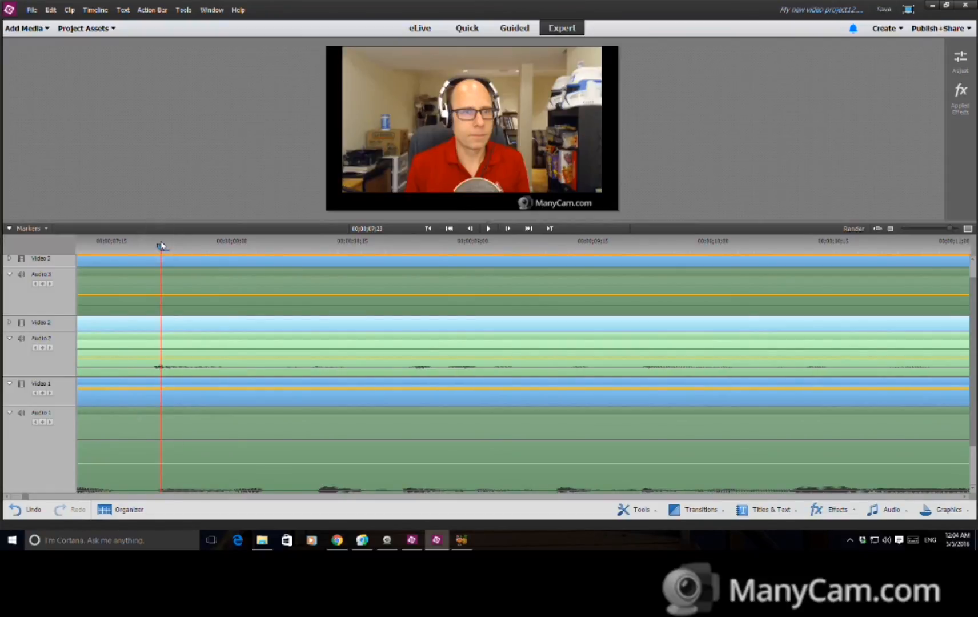
left_click_drag(174, 363, 181, 371)
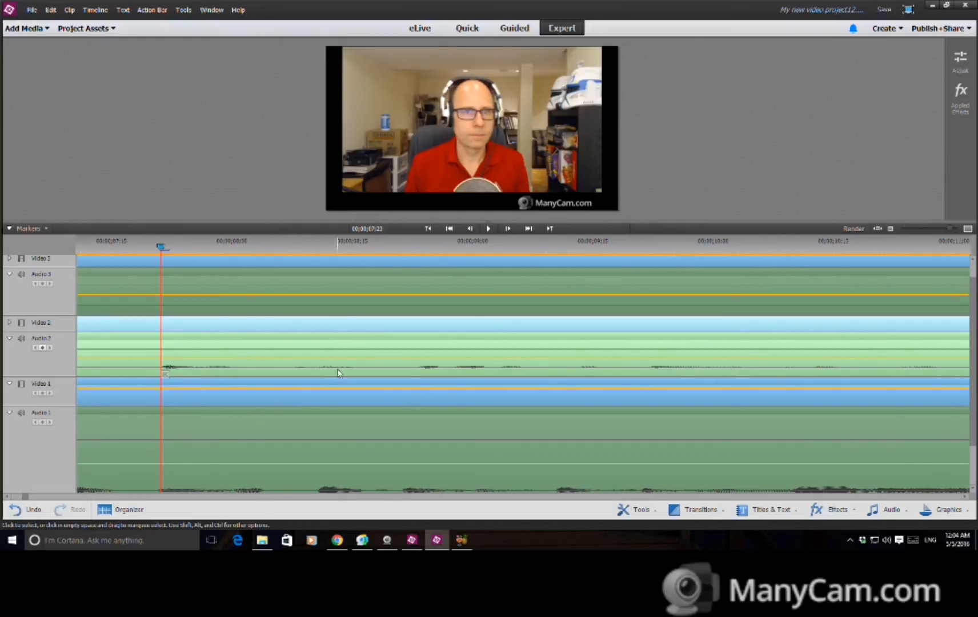
- Play from 00;00;10;19 to 00;00;20;26, and nudge the Video 2 clip slightly earlier and the Video 3 clip slightly later to match Audio 1
left_click(323, 244)
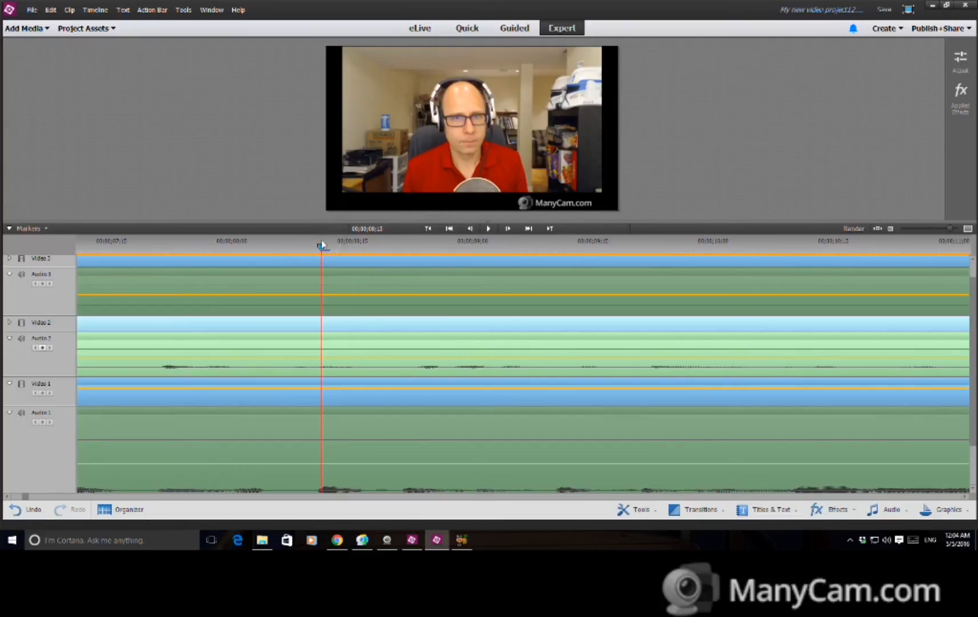
left_click(365, 245)
left_click_drag(366, 246, 852, 245)
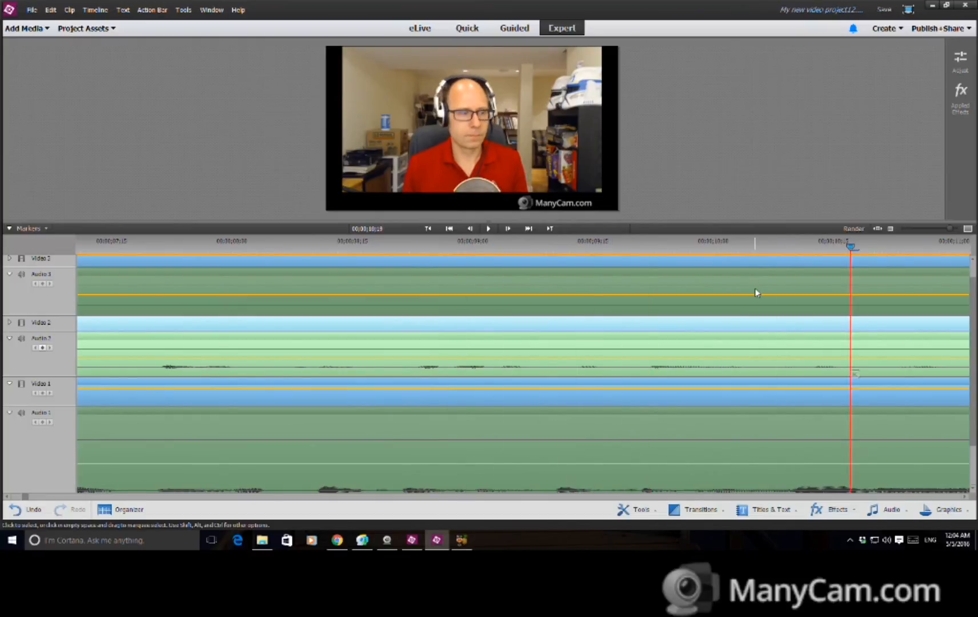
key("space")
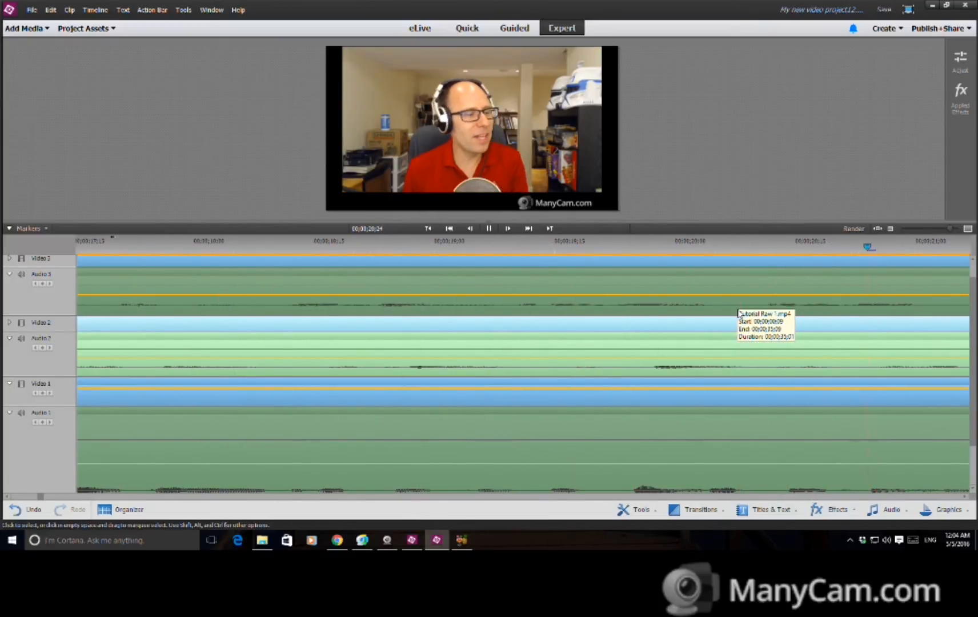
key("space")
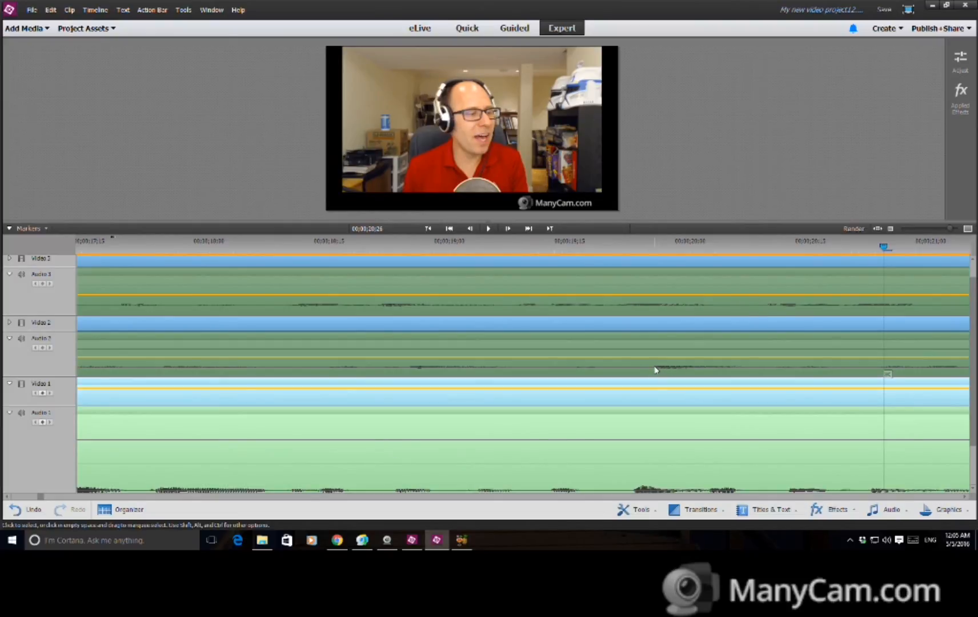
left_click_drag(657, 370, 640, 366)
left_click_drag(619, 303, 607, 247)
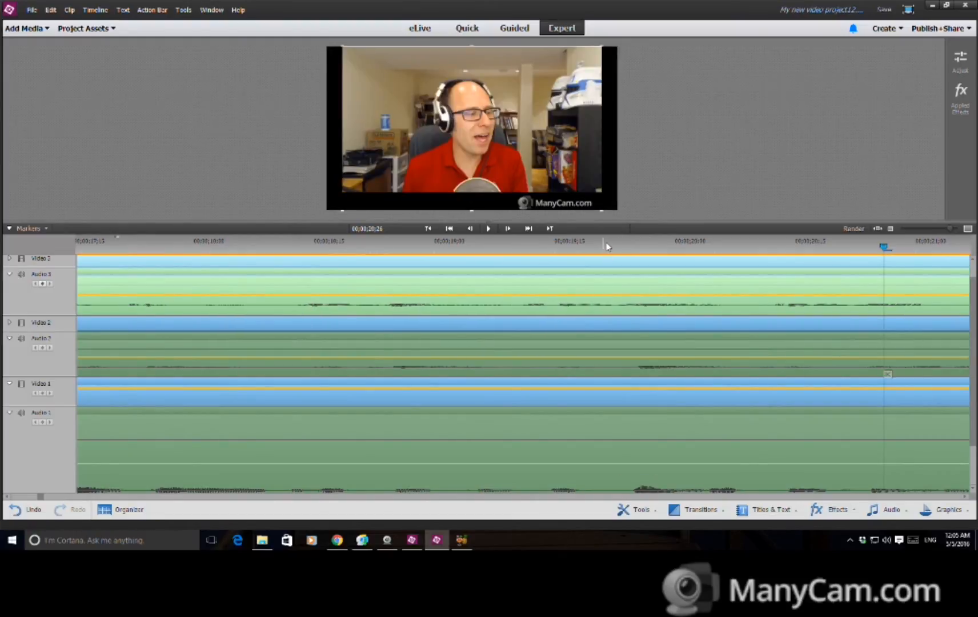
- Play the remaining section, replay the takes from 00;00;01;18 to about 00;00;28;15 to check the sync, and return to the timeline's start
key("space")
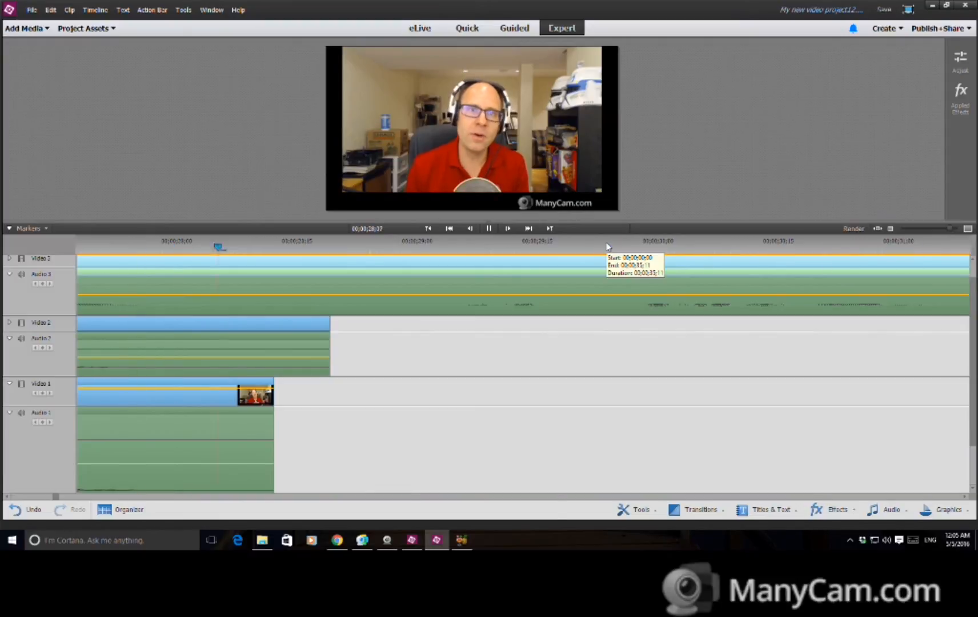
key("space")
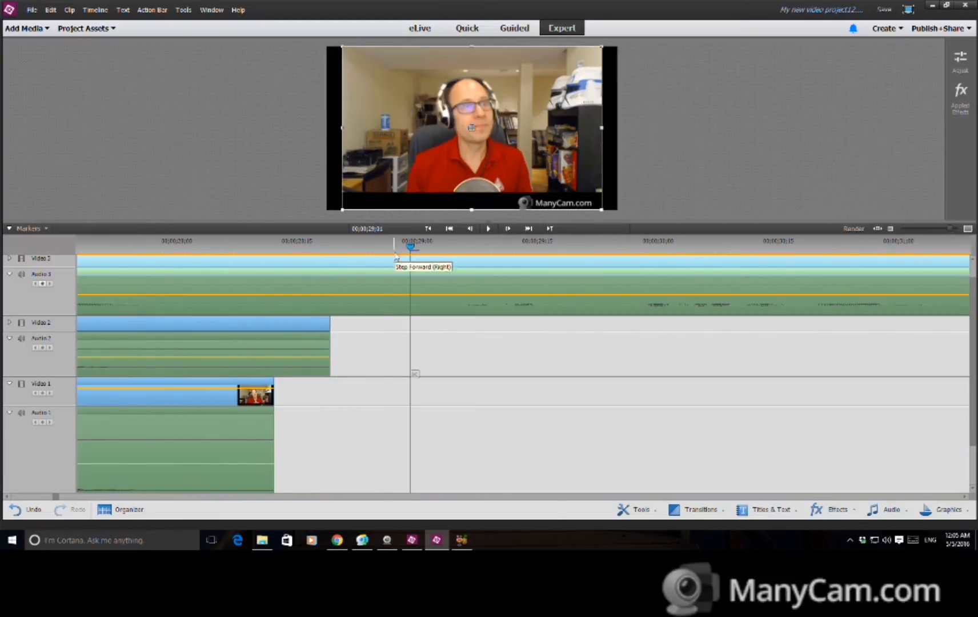
left_click(429, 228)
left_click(432, 230)
left_click(432, 230)
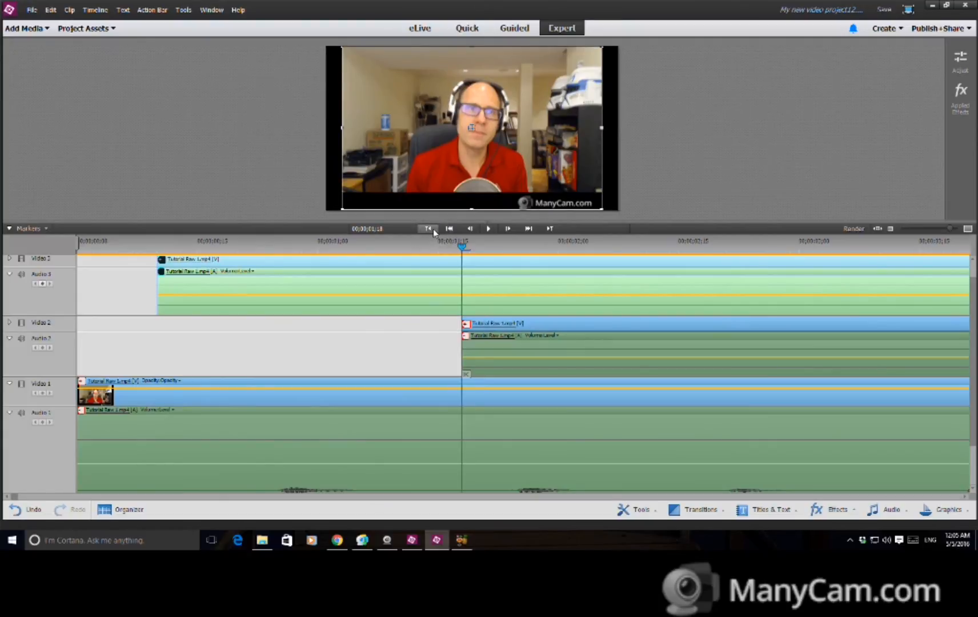
key("space")
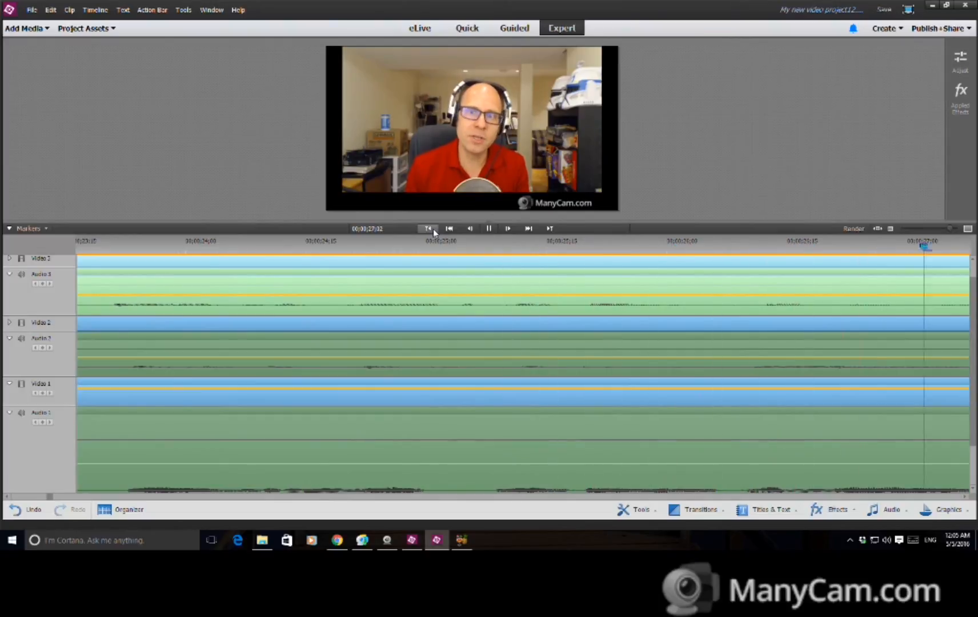
key("space")
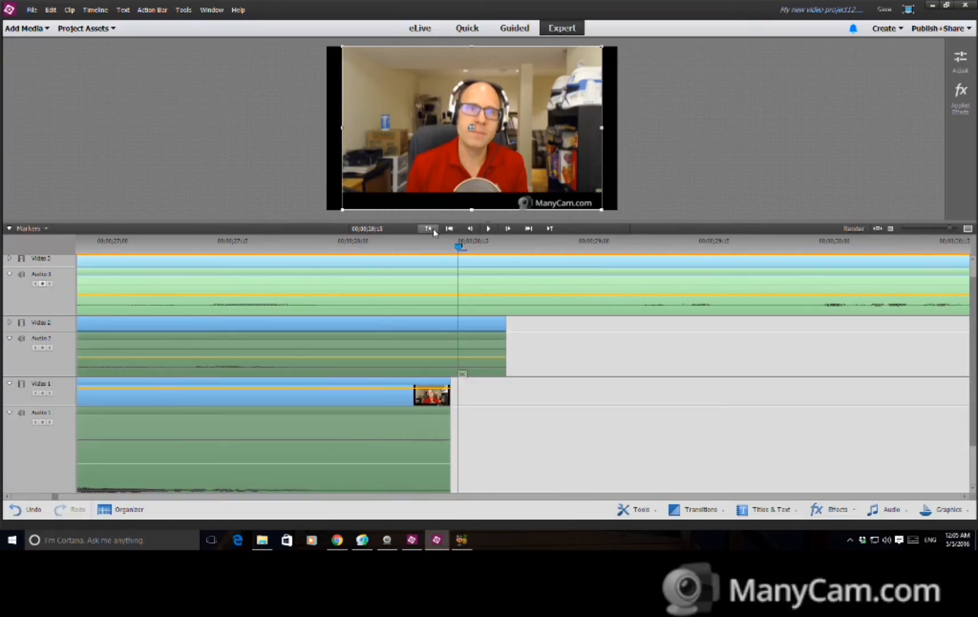
left_click(433, 229)
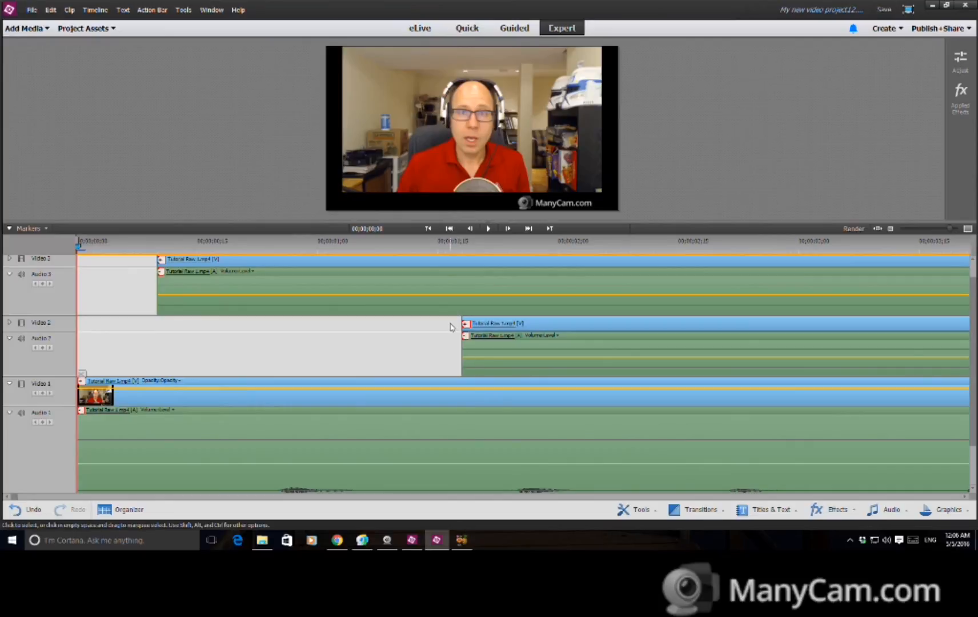
- Add Jack is Pretty Boy.wav from the Tutorial folder in Documents to the Soundtrack track near the start of the timeline
scroll(451, 327, "down", 2)
left_click(262, 540)
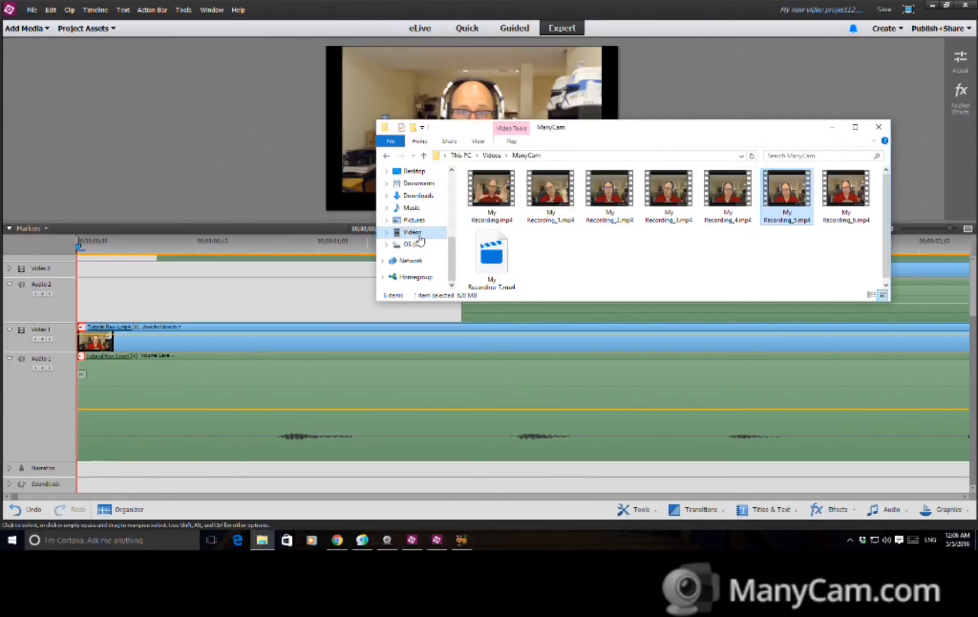
left_click(418, 183)
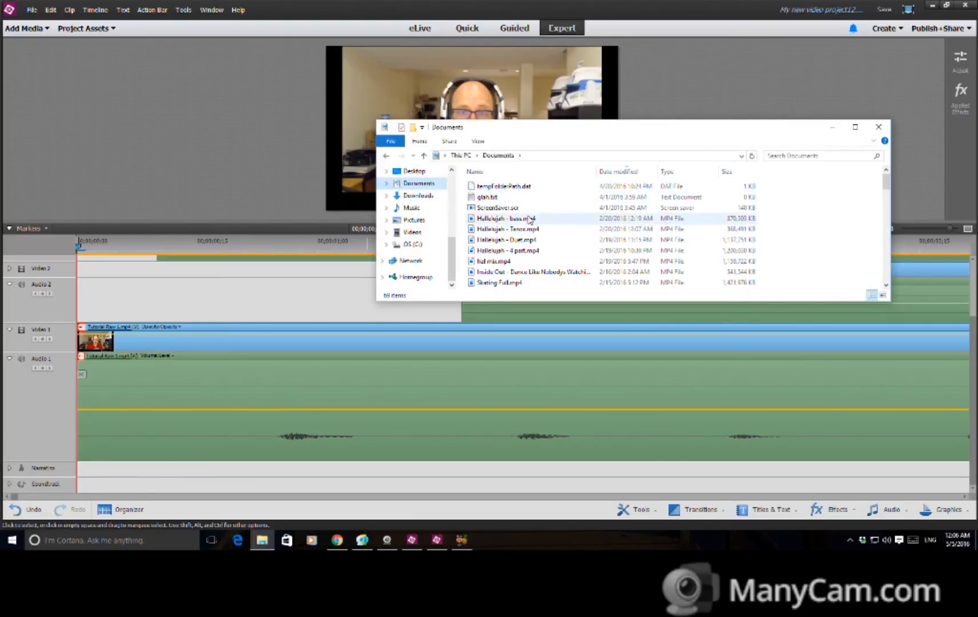
scroll(546, 246, "down", 12)
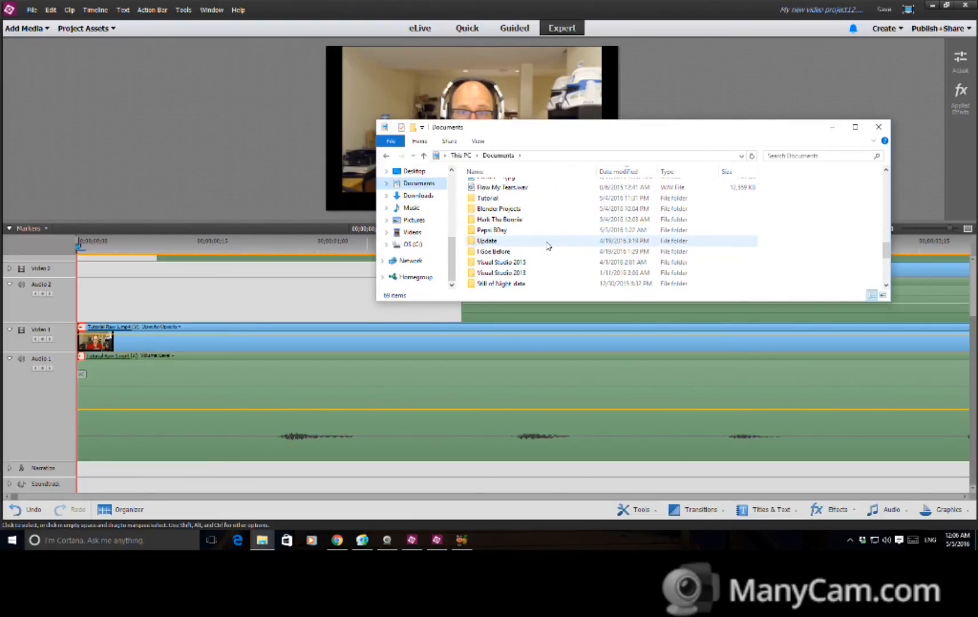
double_click(506, 229)
mouse_move(497, 188)
left_mouse_down()
mouse_move(137, 516)
mouse_move(121, 489)
left_mouse_up()
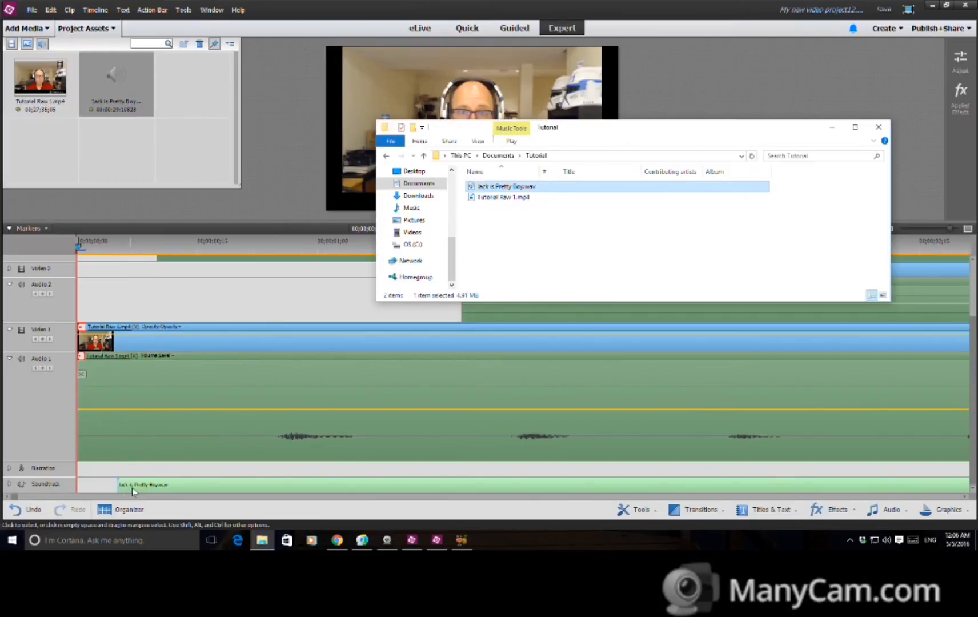
- Expand and enlarge the Soundtrack track, and shift its clip so the first sound lines up with the matching sound in Audio 1
left_click(9, 485)
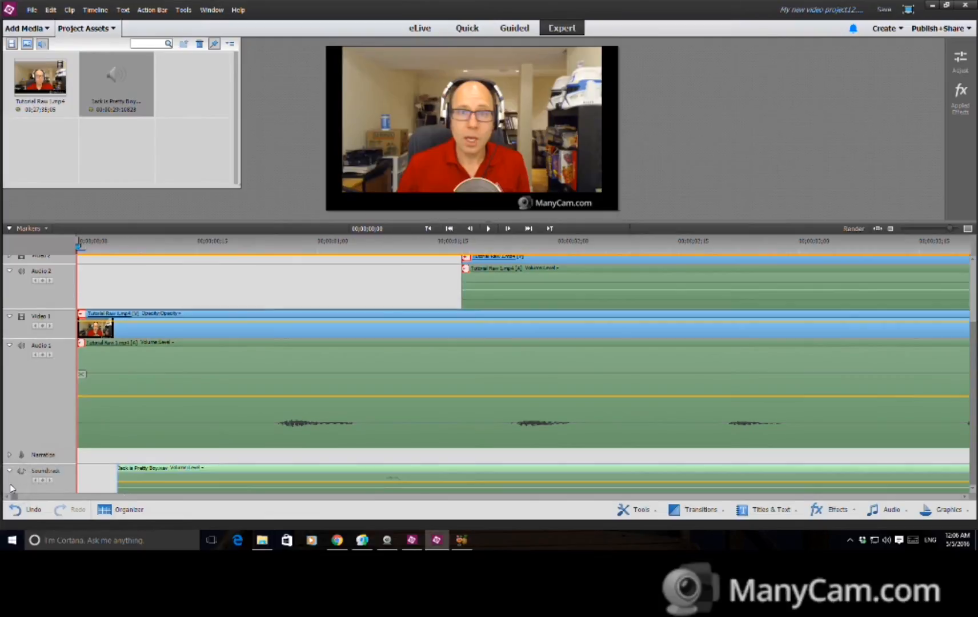
left_click_drag(48, 465, 50, 420)
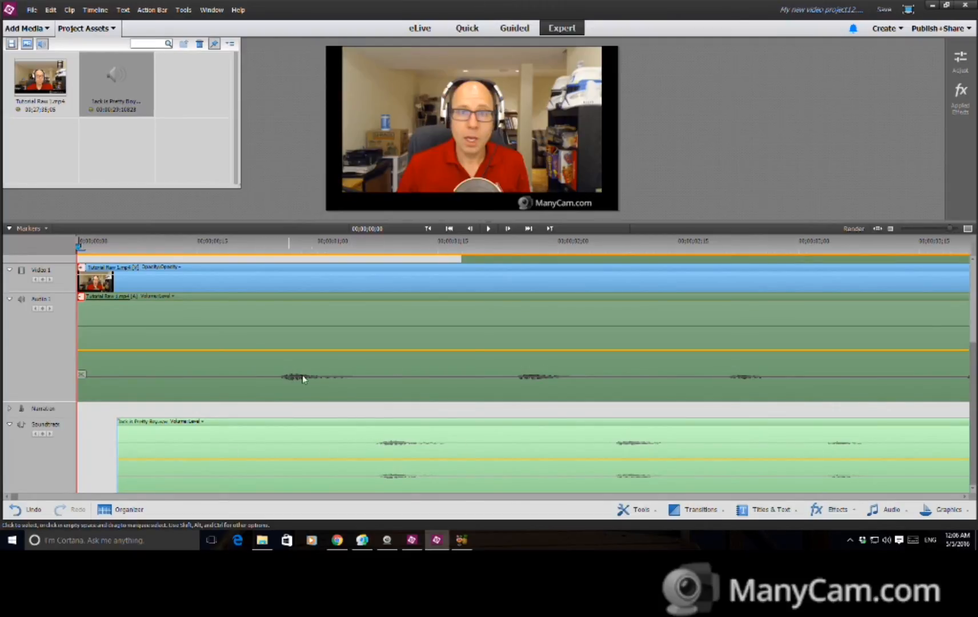
left_click_drag(393, 449, 330, 448)
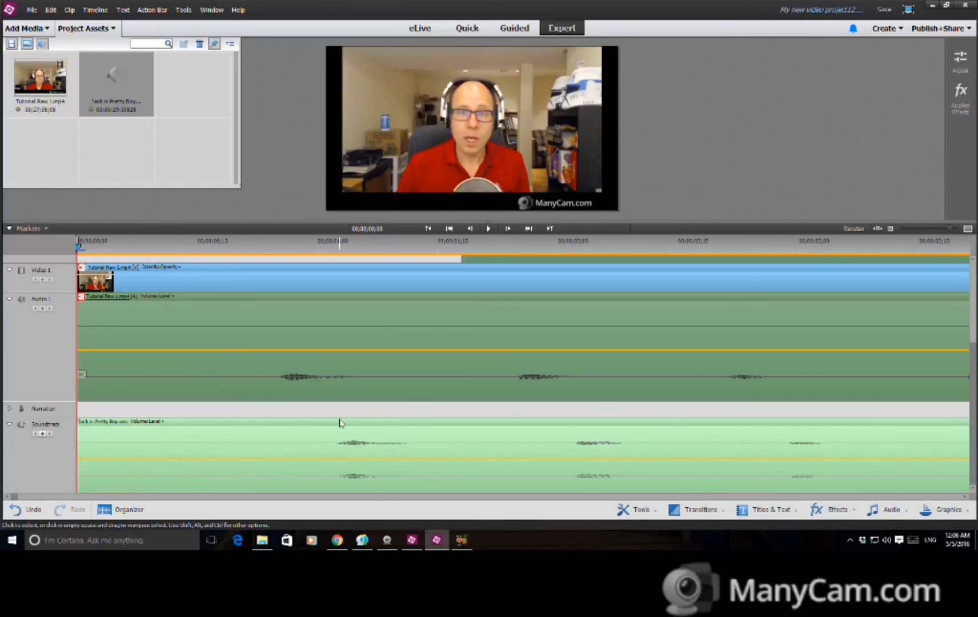
left_click_drag(79, 474, 166, 474)
left_click_drag(352, 446, 297, 441)
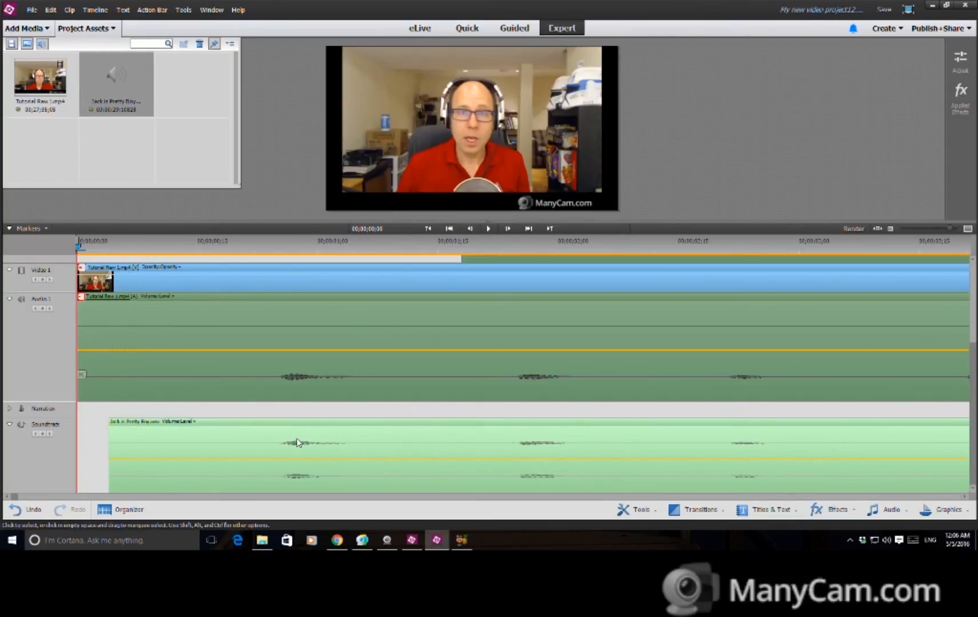
- Compare the soundtrack with Audio 1 at 00;00;00;27 and 00;00;01;25, repeatedly nudging the clip one frame earlier and back
left_click(293, 242)
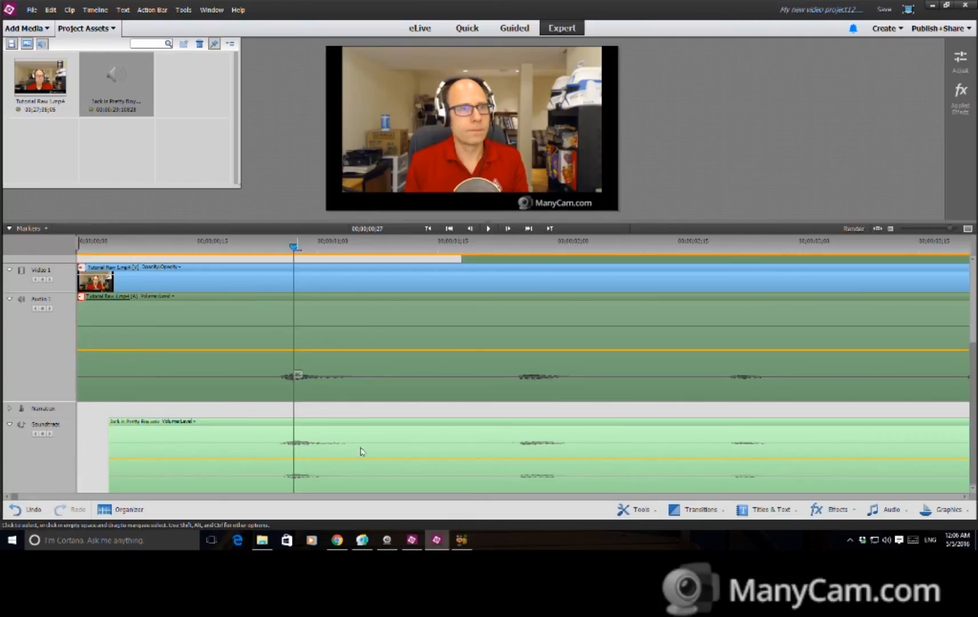
left_click(518, 245)
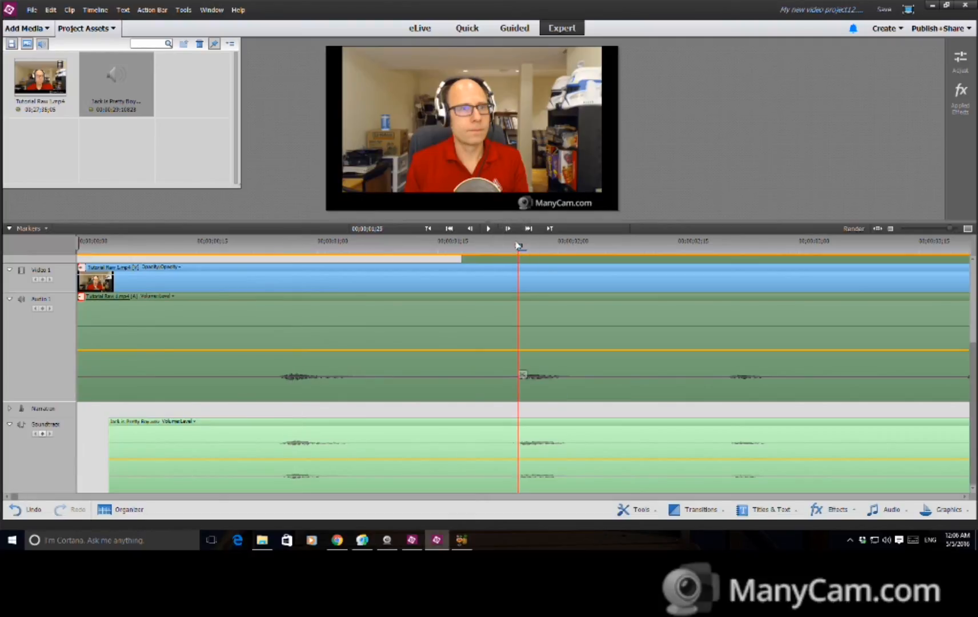
left_click(528, 427)
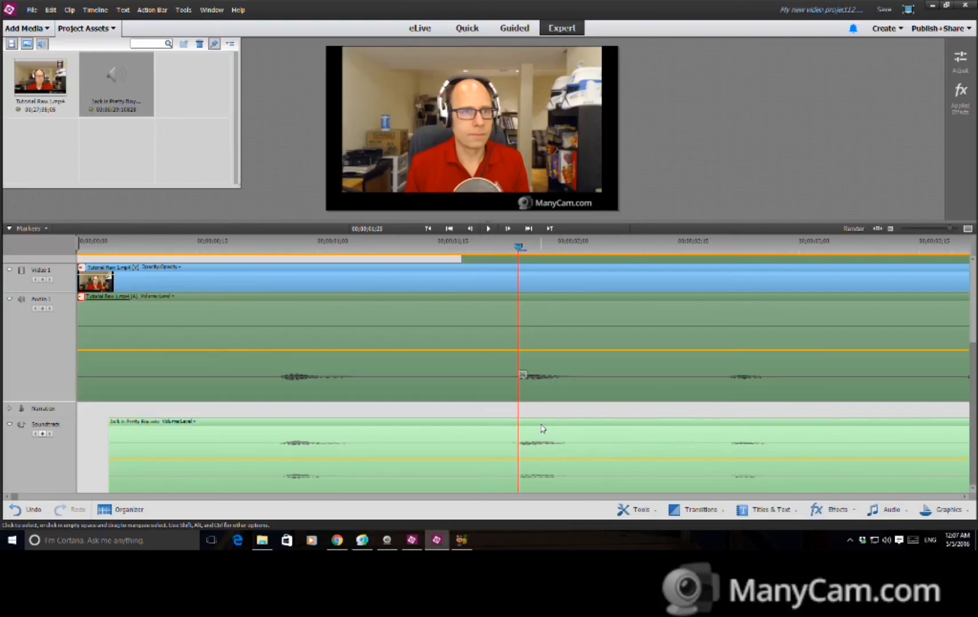
key("alt+Left")
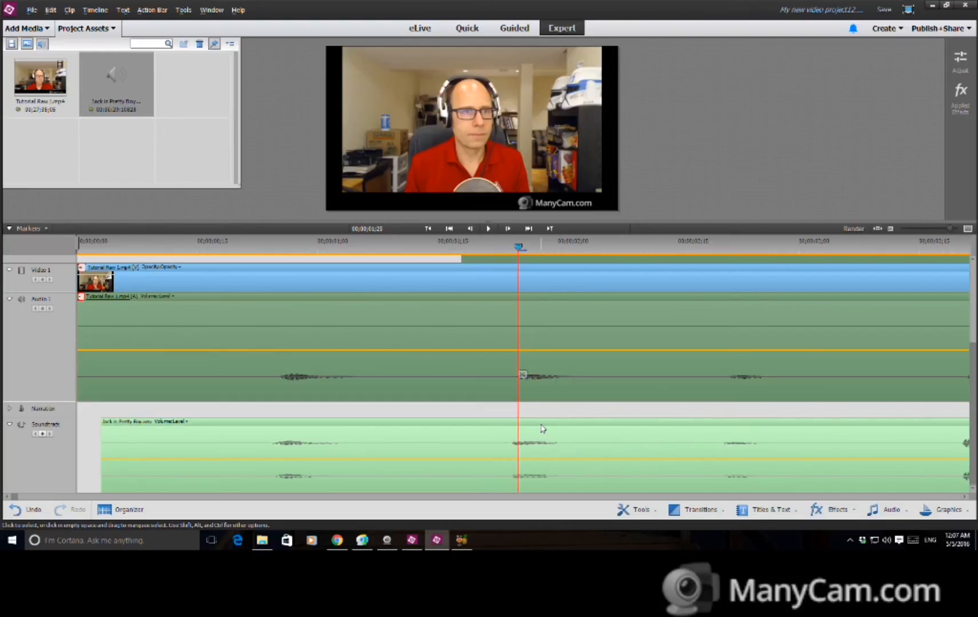
key("alt+Right")
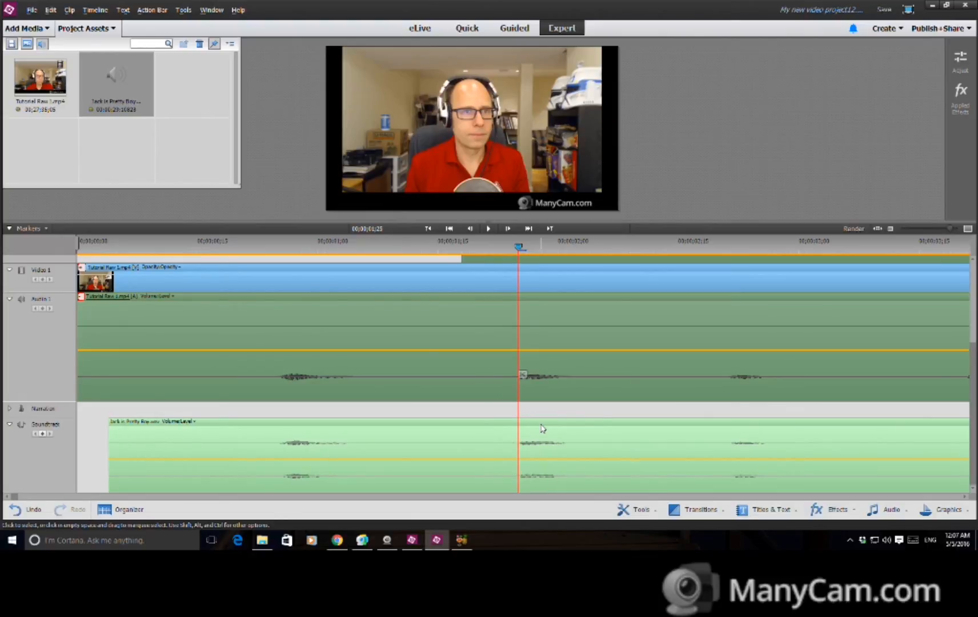
key("alt+Left")
key("alt+Right")
key("alt+Left")
key("alt+Right")
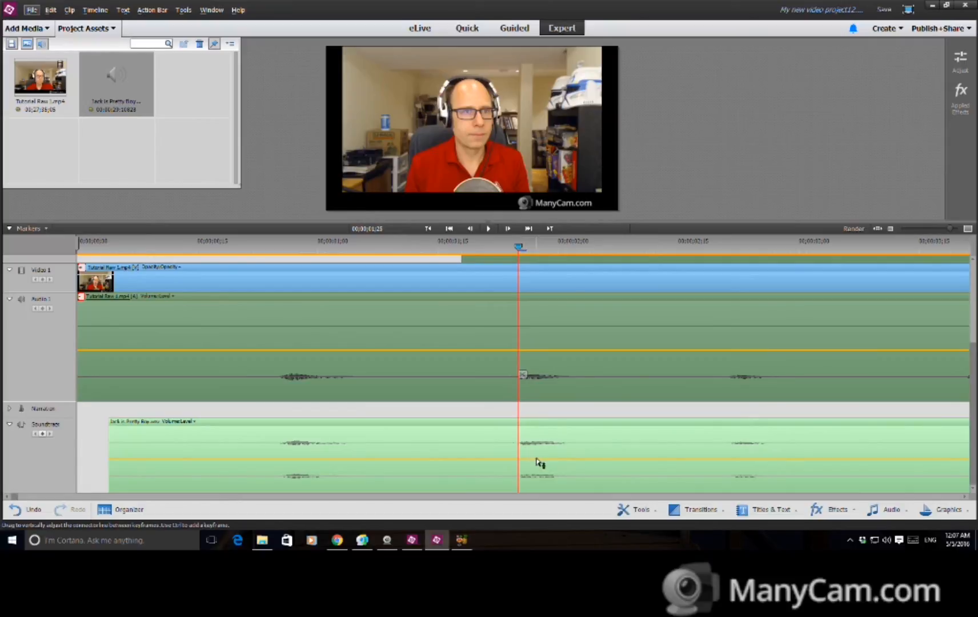
- Save the project and normalize the audio gain of the soundtrack clip
key("ctrl+s")
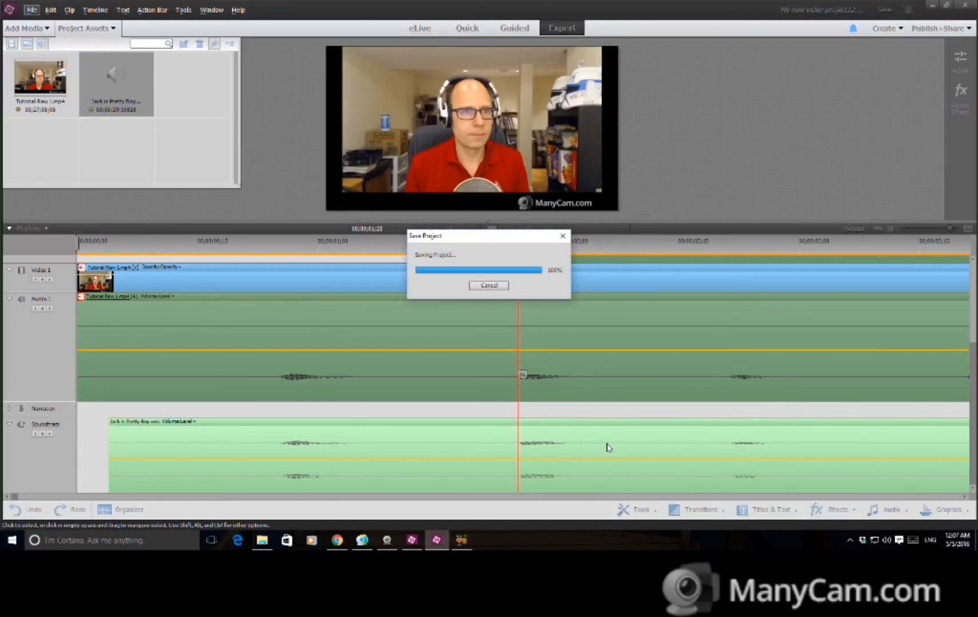
right_click(489, 444)
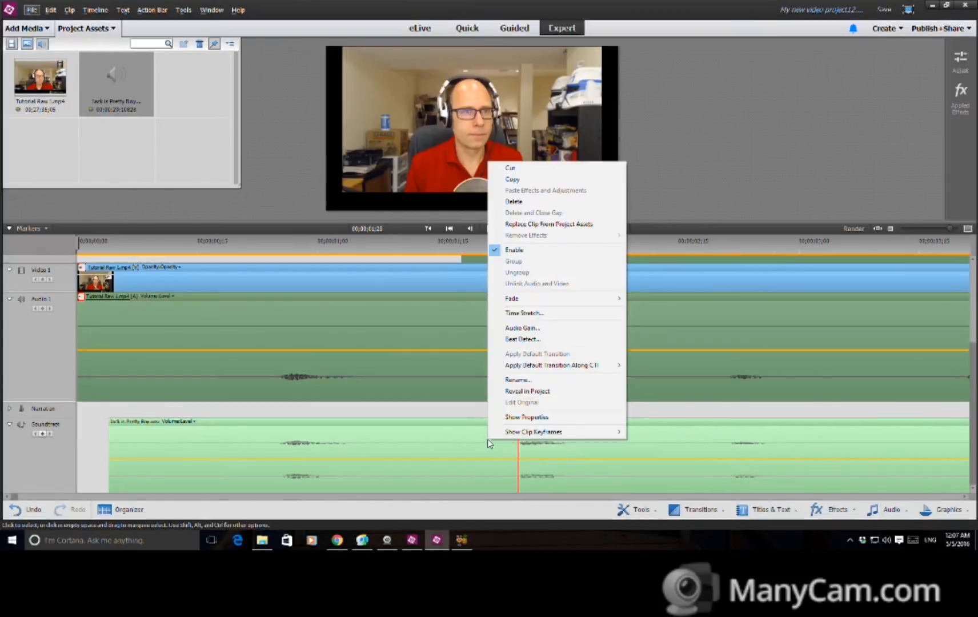
left_click(552, 328)
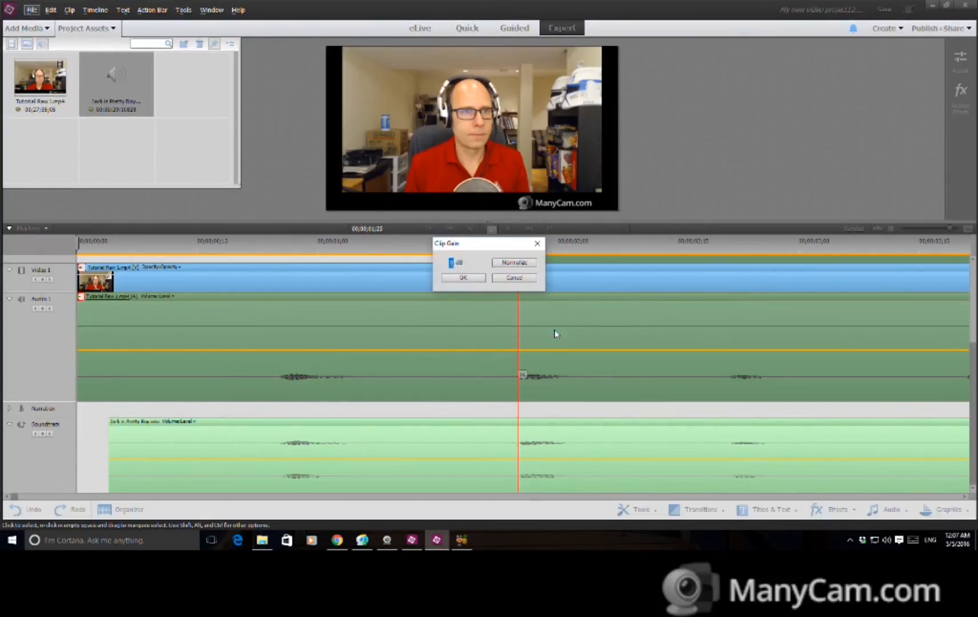
left_click(527, 263)
left_click(463, 278)
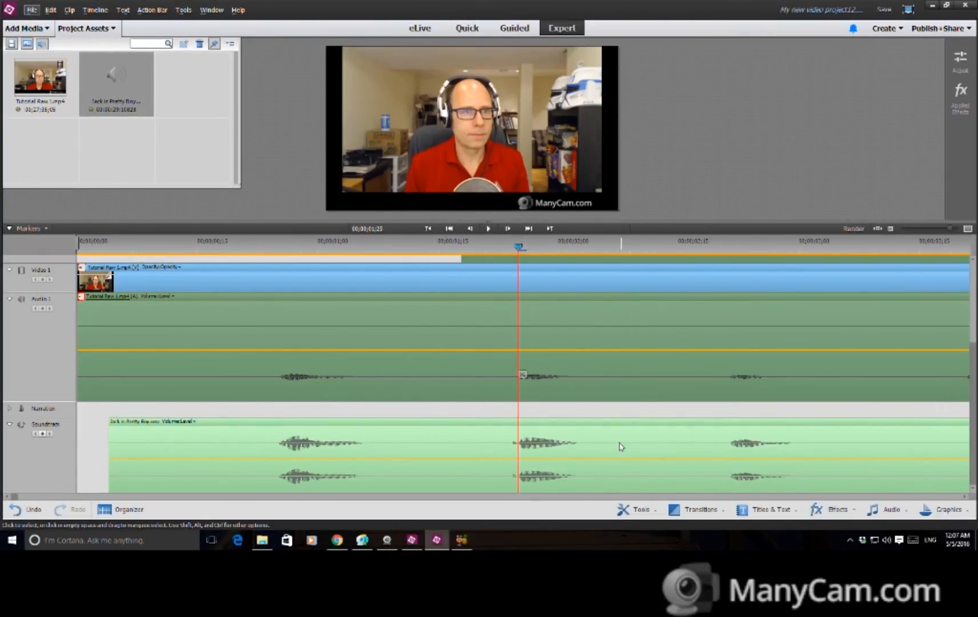
- Lower the volume level of the clips in Audio 1, Audio 2 and Audio 3 all the way down to silence
left_click(423, 351)
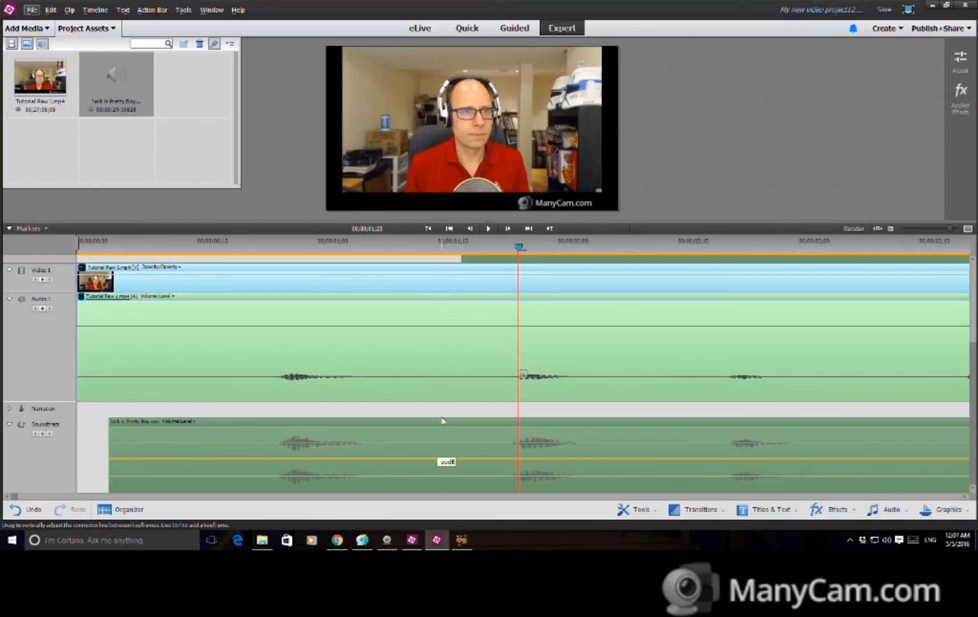
left_click_drag(974, 411, 975, 326)
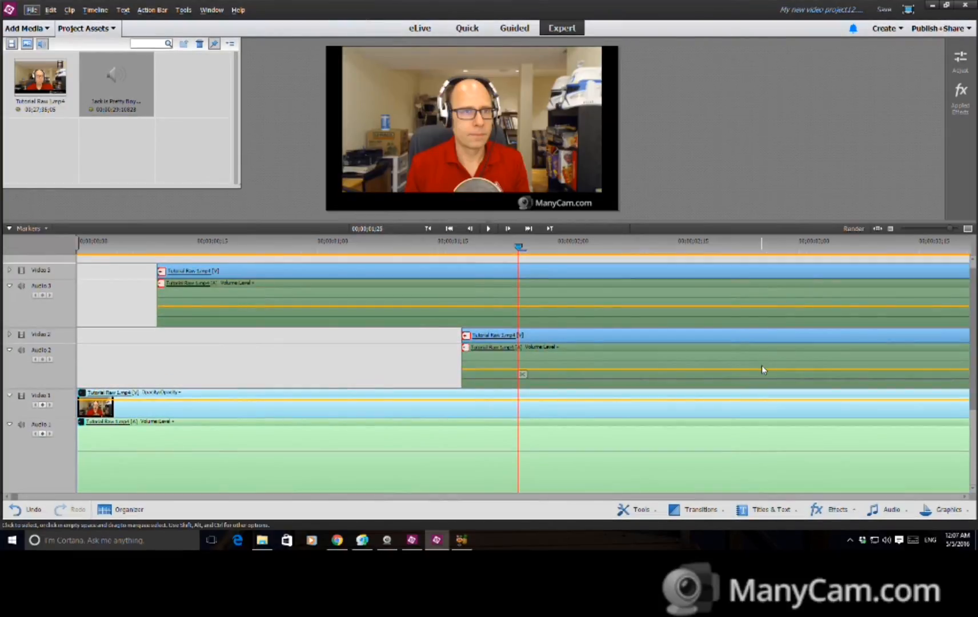
left_click(763, 369)
left_click(769, 382)
left_click_drag(769, 385, 769, 408)
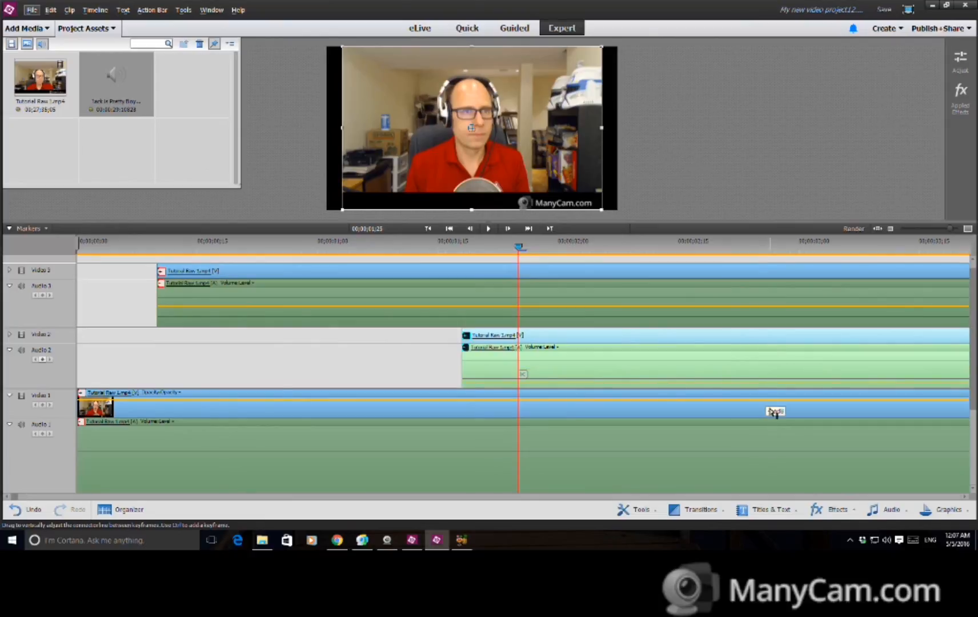
left_click(498, 308)
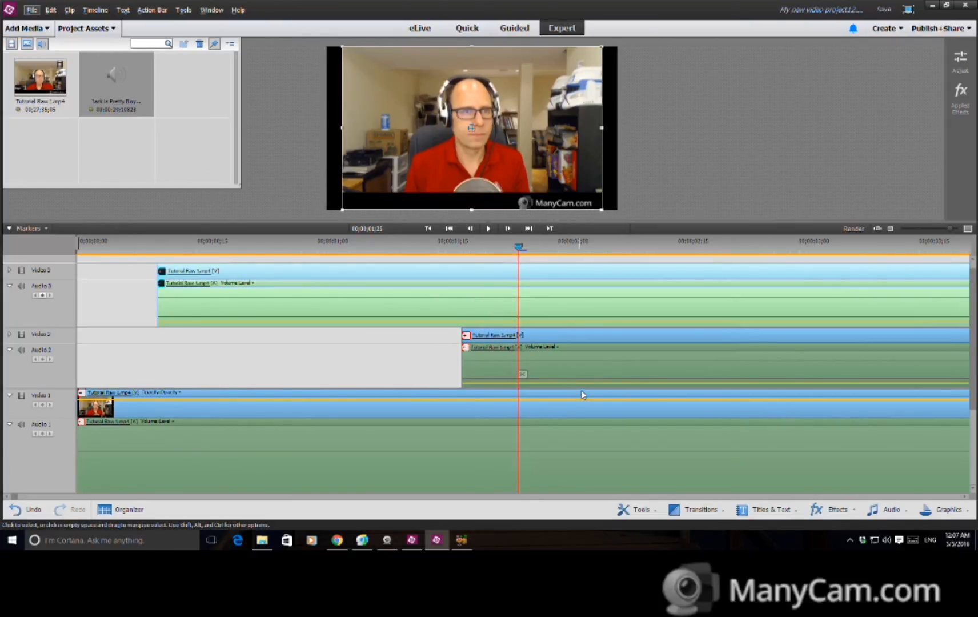
- Play the video with the soundtrack from 00;00;00;25 to 00;00;06;25 to check the sync
left_click_drag(974, 395, 974, 464)
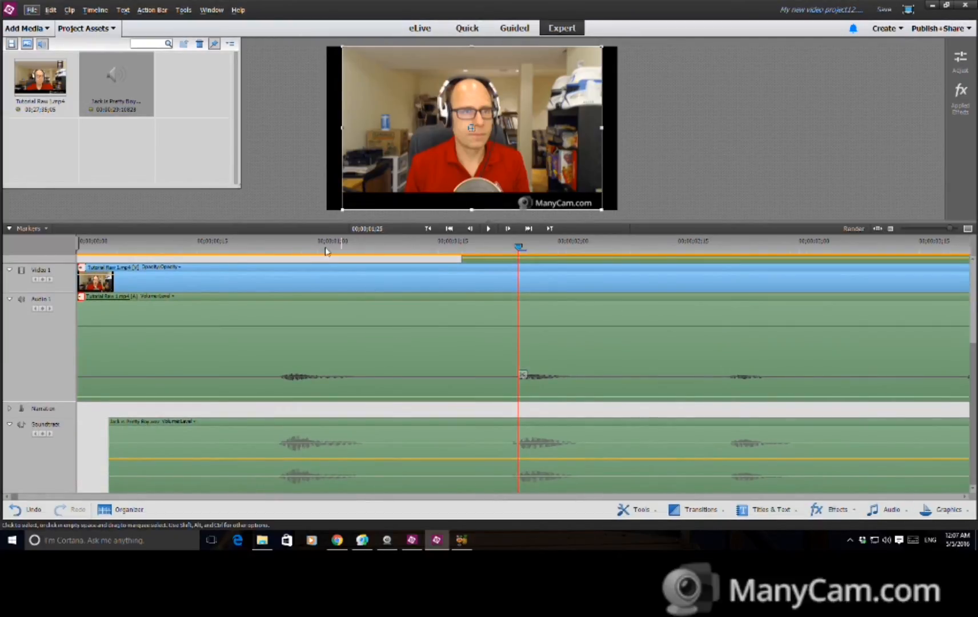
left_click(277, 245)
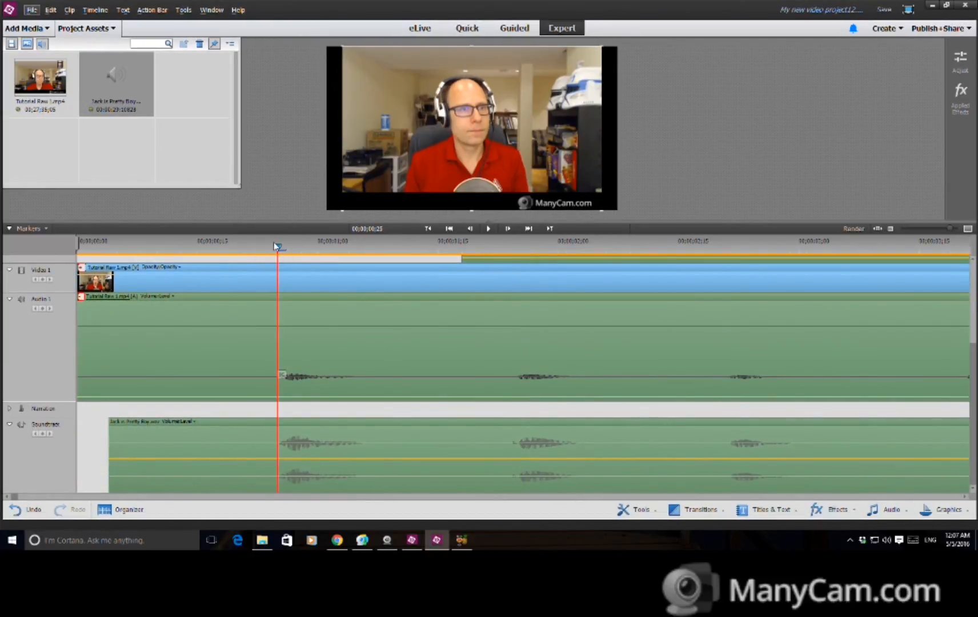
key("space")
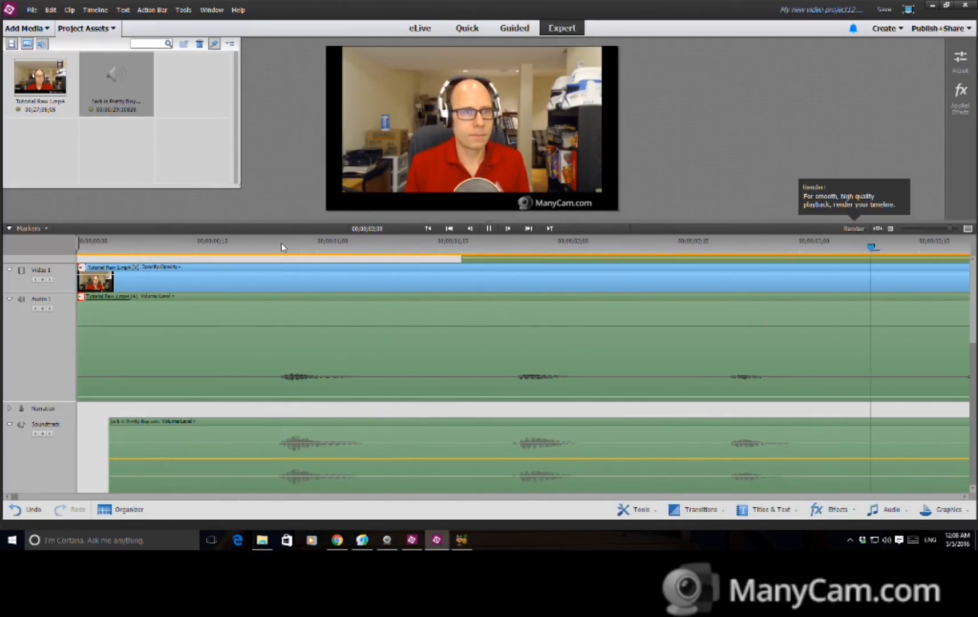
left_click(507, 149)
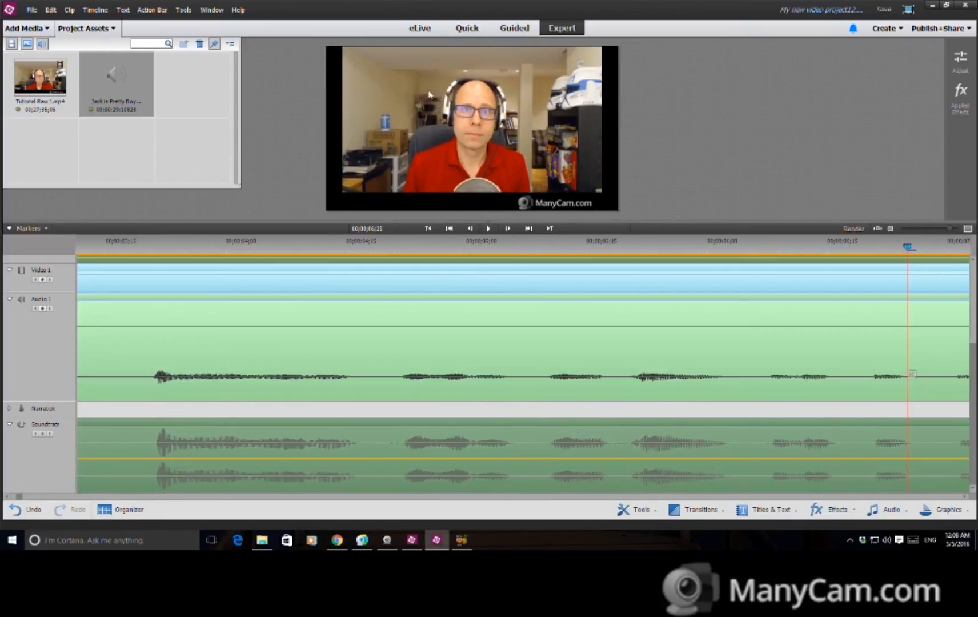
- Change the playback quality of the preview monitor
right_click(533, 146)
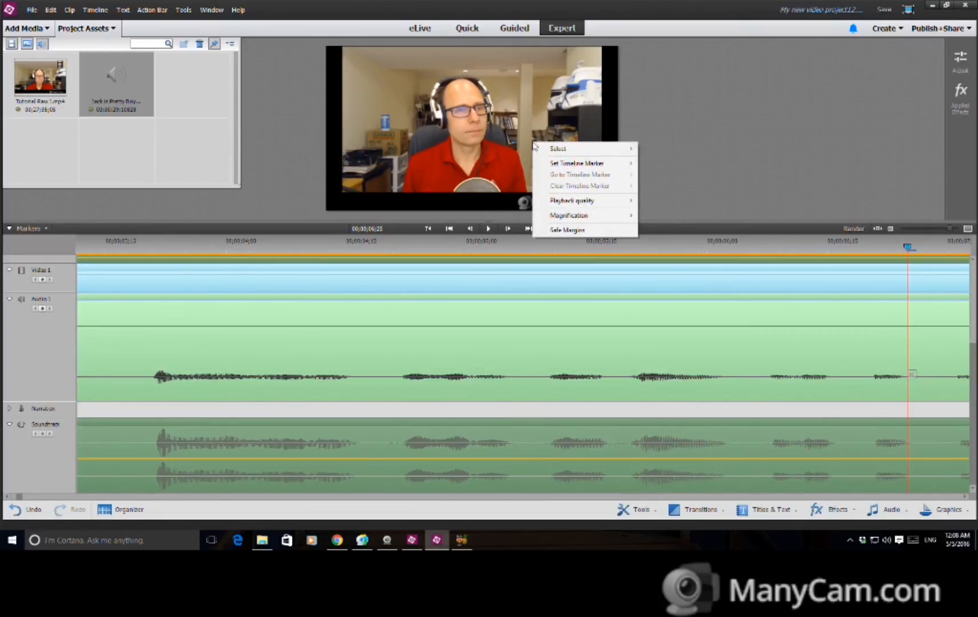
mouse_move(601, 201)
left_click(661, 202)
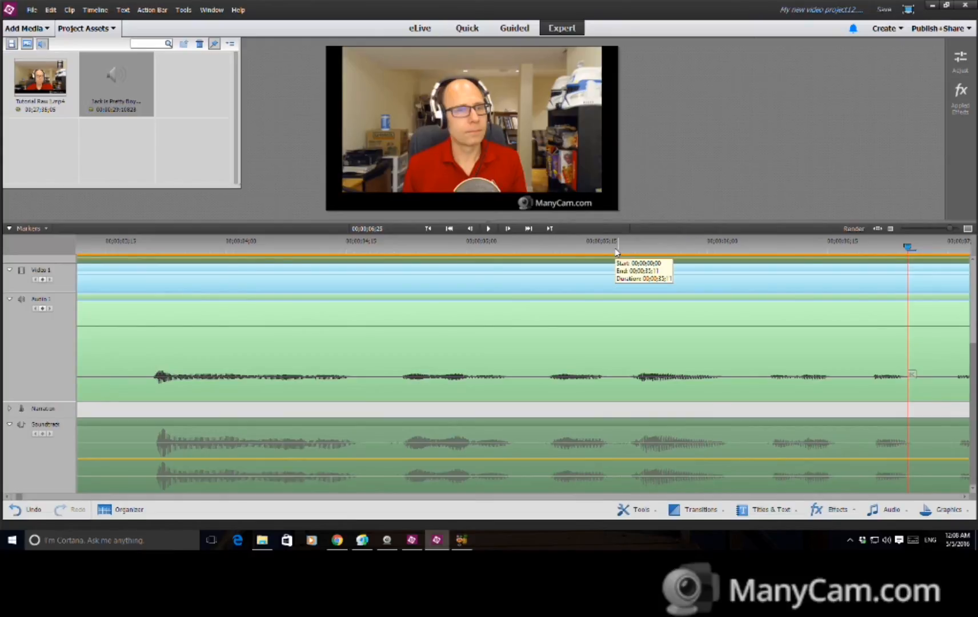
- Play on from 00;00;06;25 to 00;00;27;13 to check the soundtrack's sync, and return to the start of the timeline
key("space")
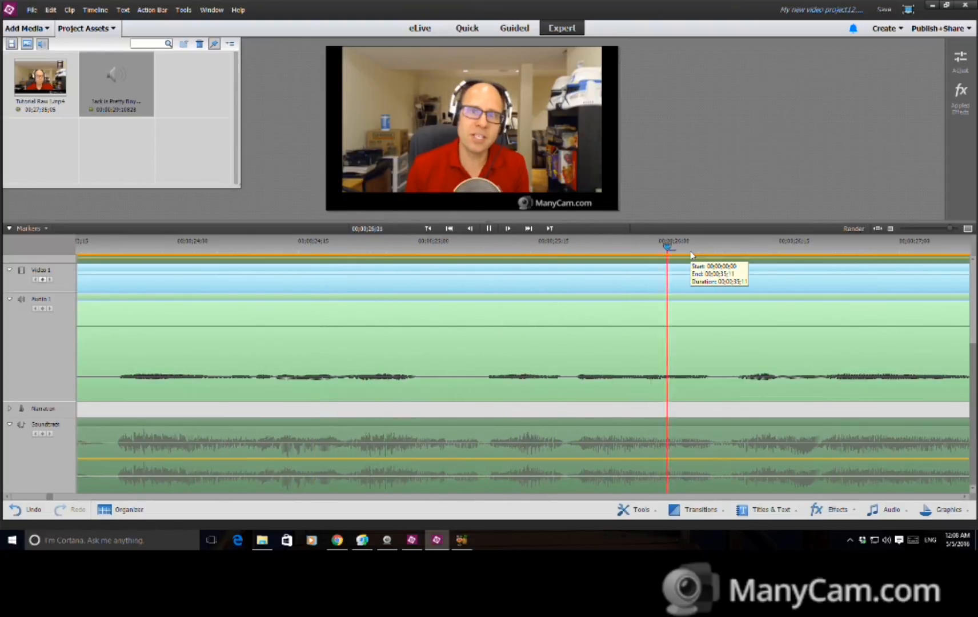
key("space")
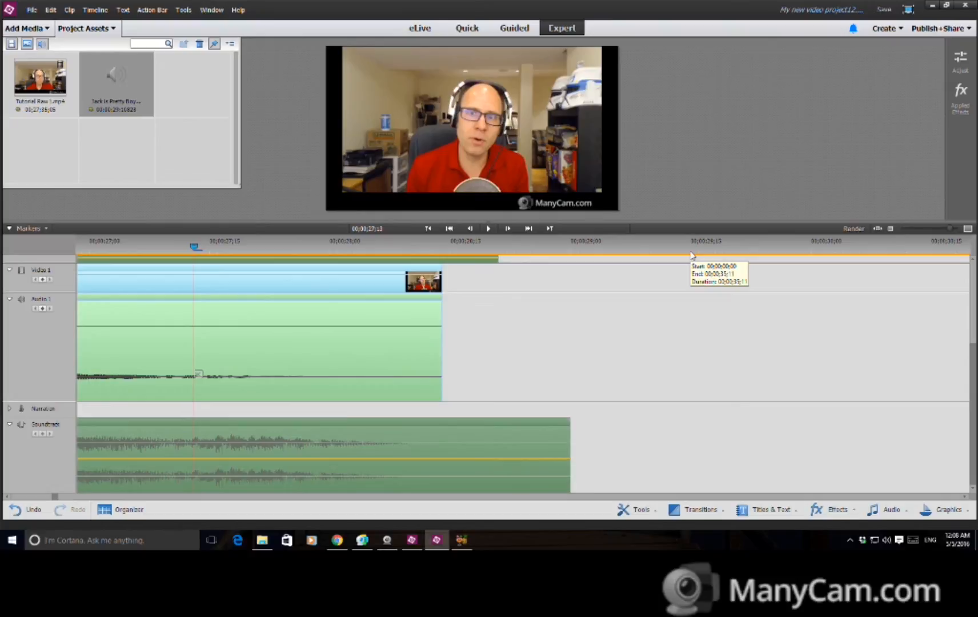
left_click(426, 229)
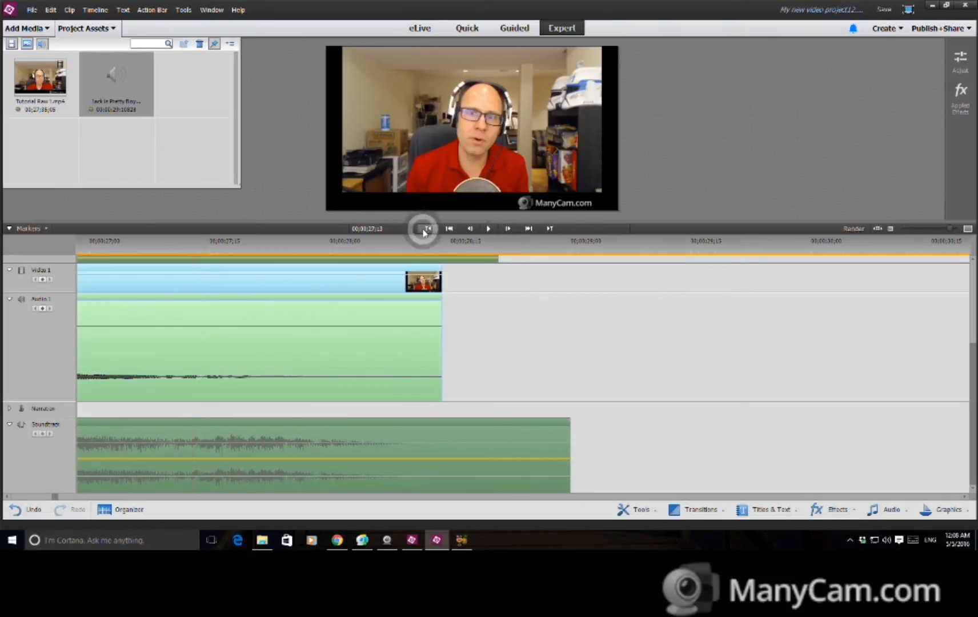
left_click(426, 229)
left_click(425, 229)
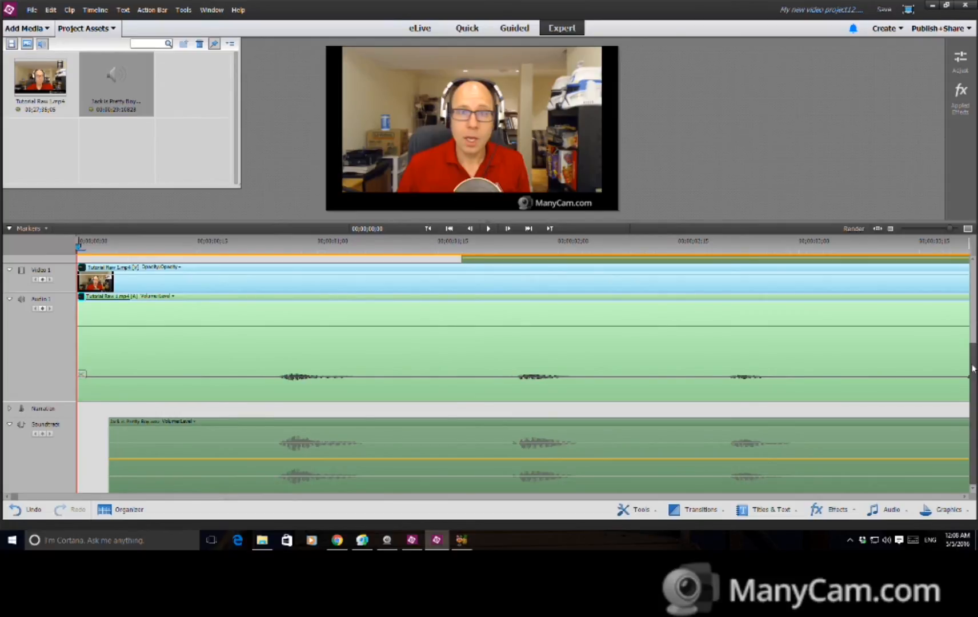
- Collapse the Audio 1, Audio 2 and Audio 3 tracks
left_click(10, 300)
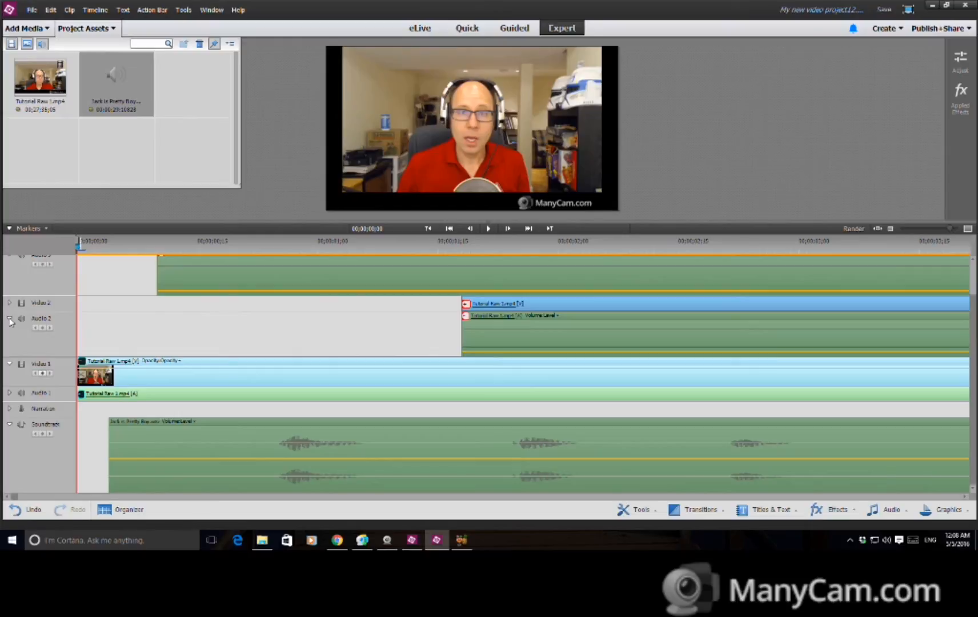
left_click(10, 320)
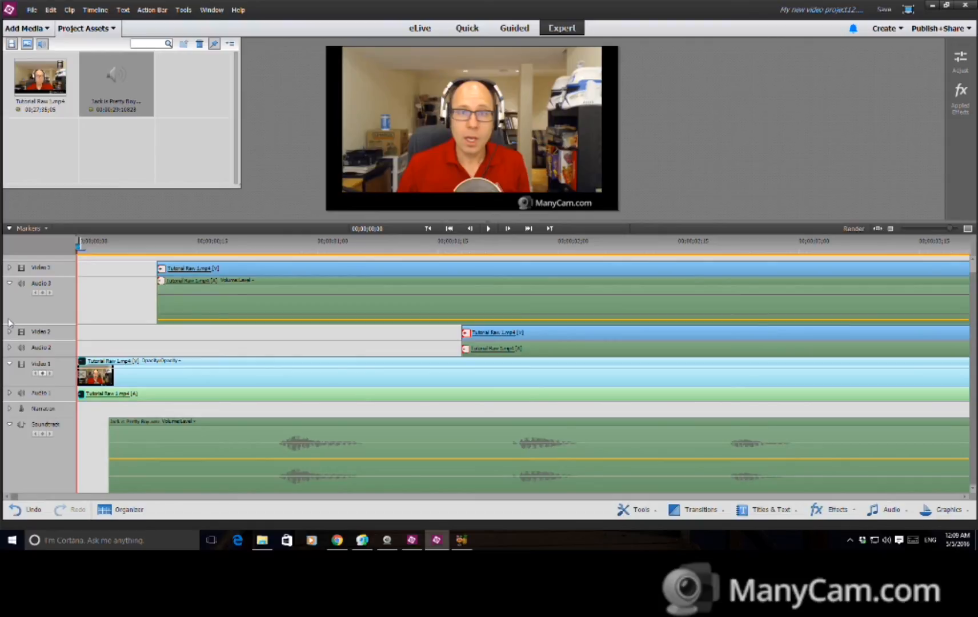
left_click(10, 282)
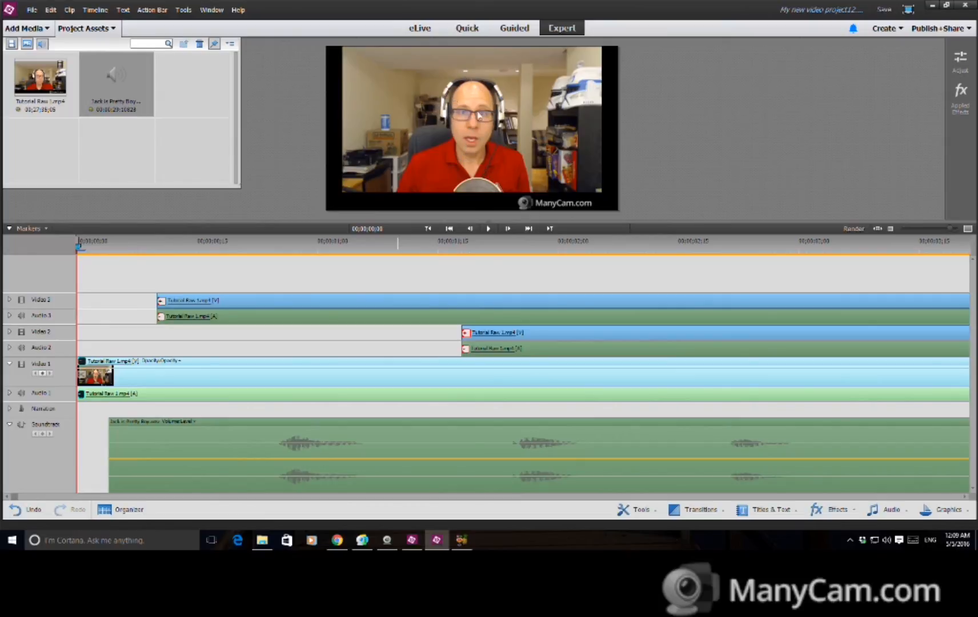
- Apply the Crop effect from the Transform category to the Video 1 clip
left_click(118, 243)
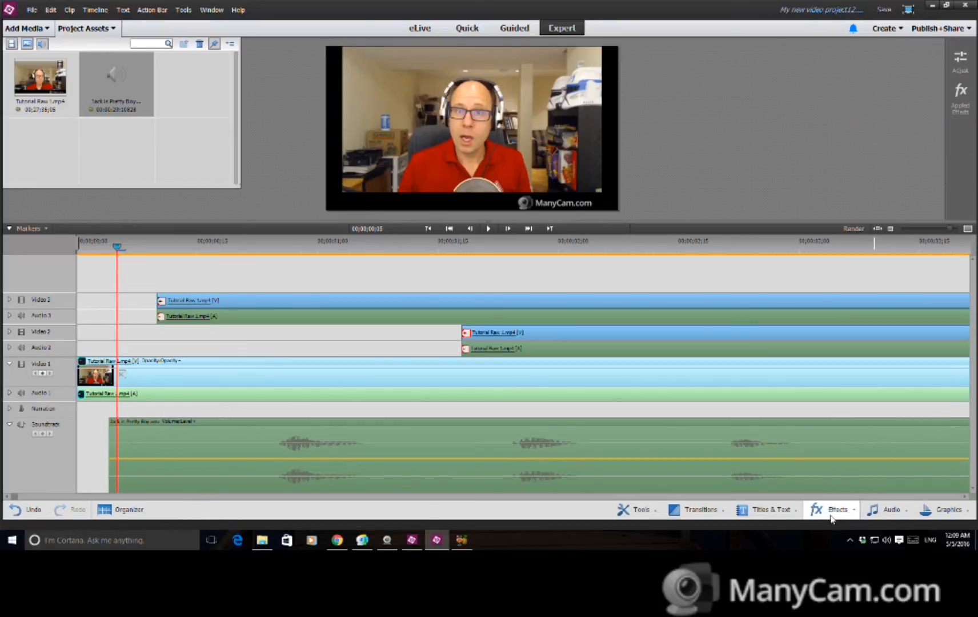
left_click(849, 515)
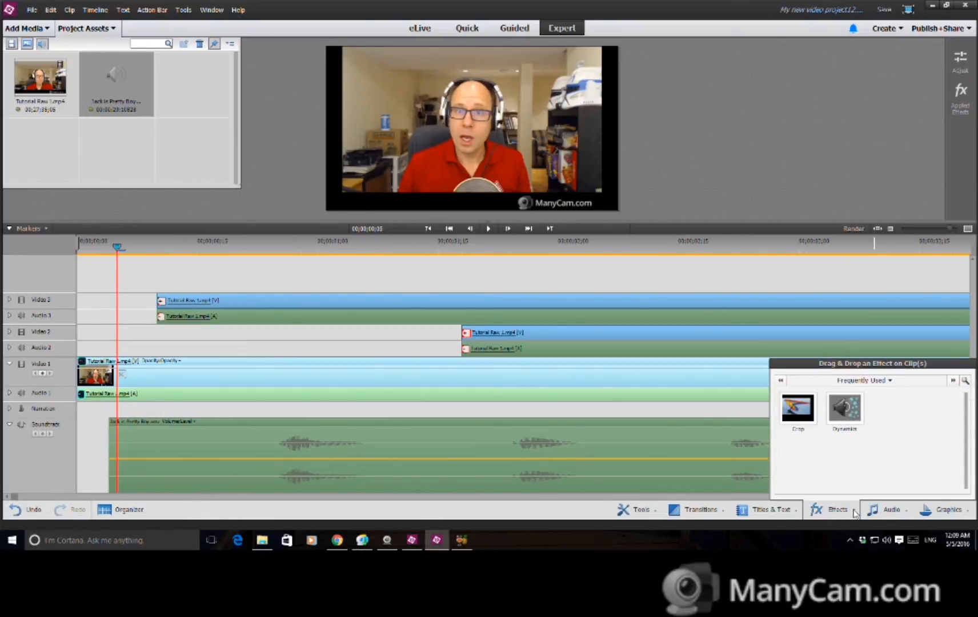
left_click(806, 415)
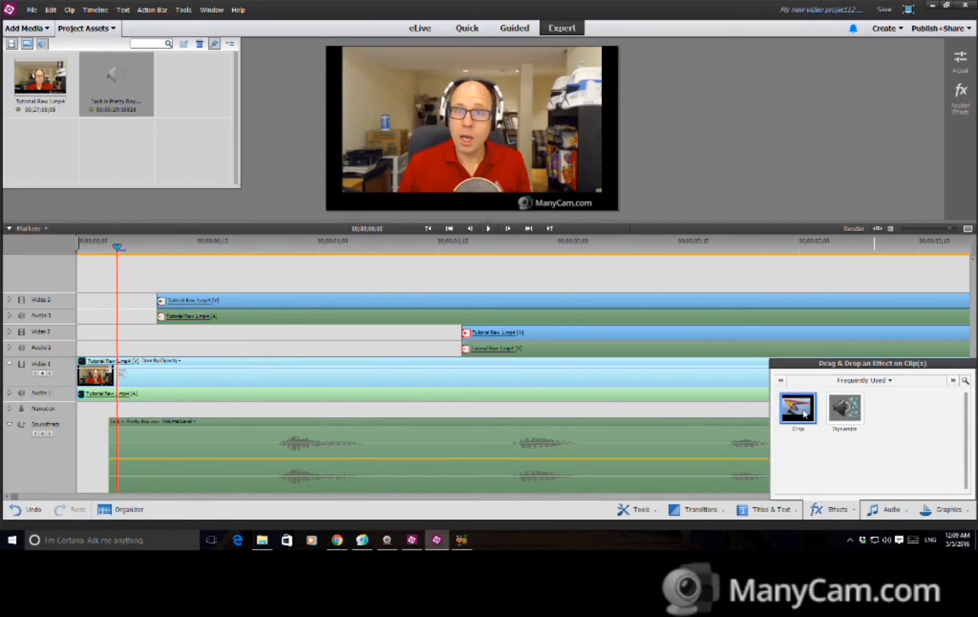
left_click(892, 382)
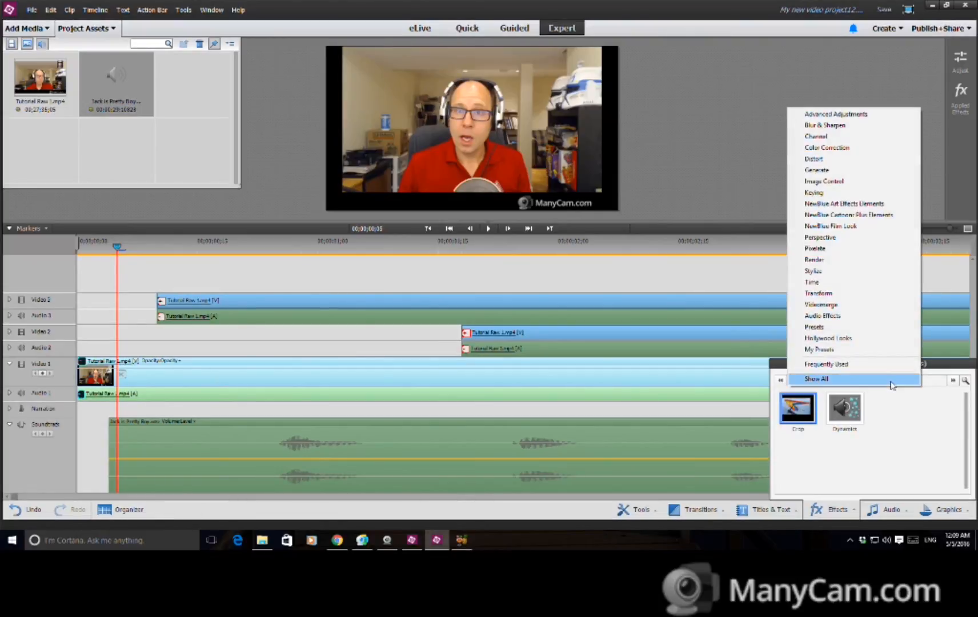
left_click(850, 295)
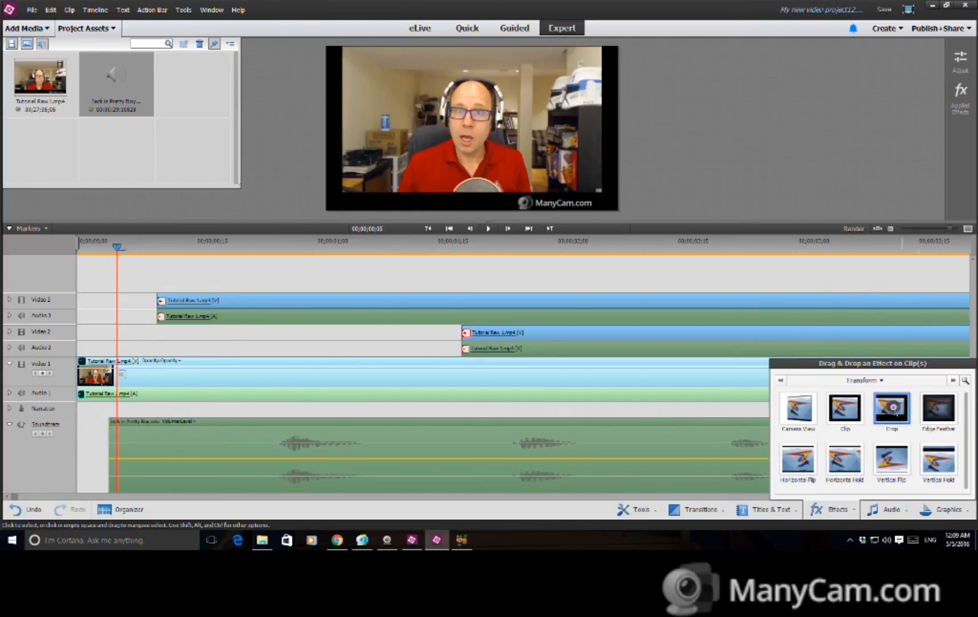
left_click_drag(894, 411, 424, 368)
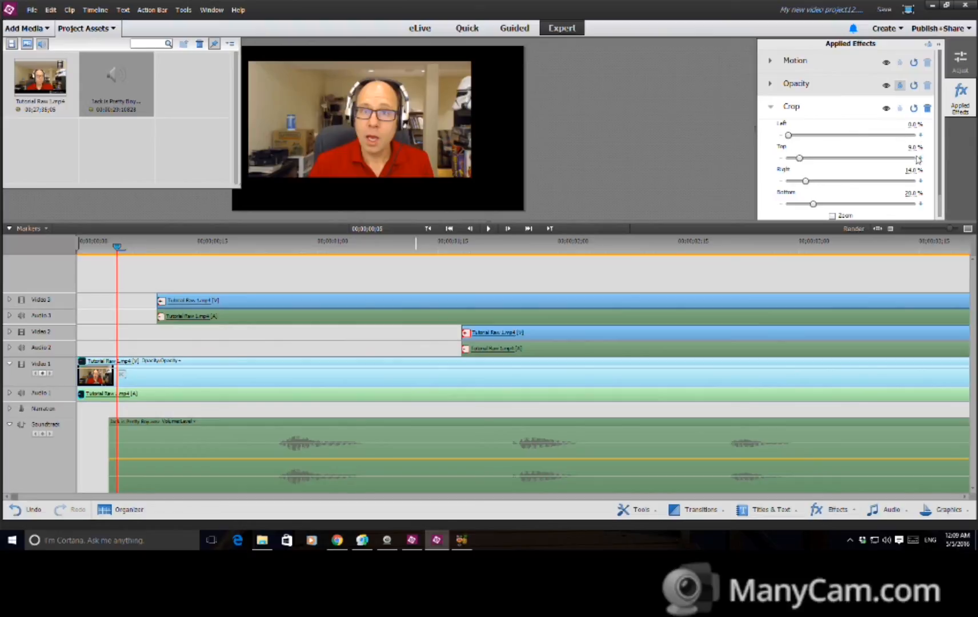
- Set the Video 1 clip's top and bottom crop to 0%
left_click(918, 147)
type("0")
left_click(913, 193)
key("BackSpace")
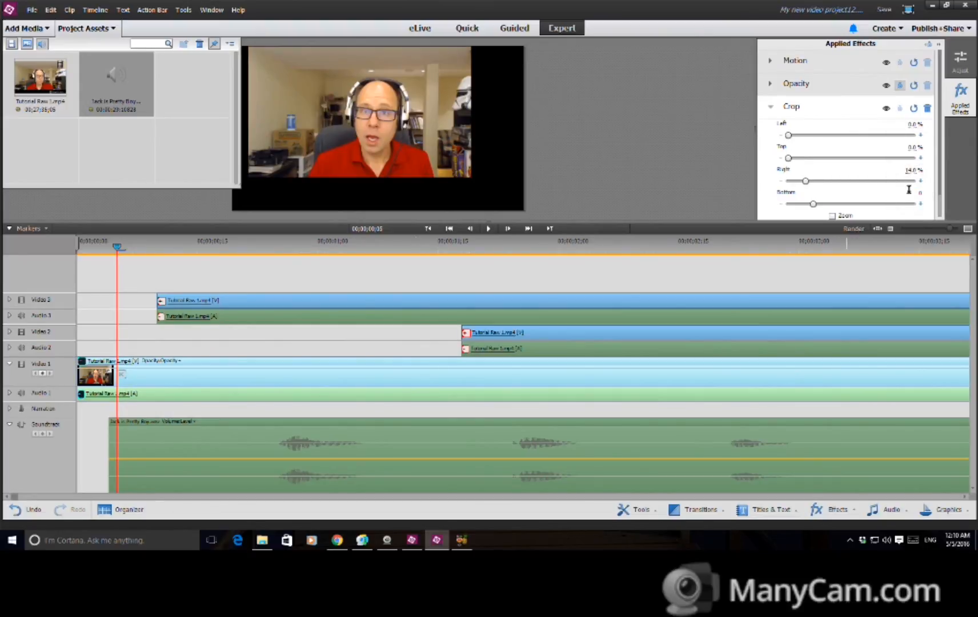
- Set the Video 1 clip's left and right crop to 34%
left_click(916, 124)
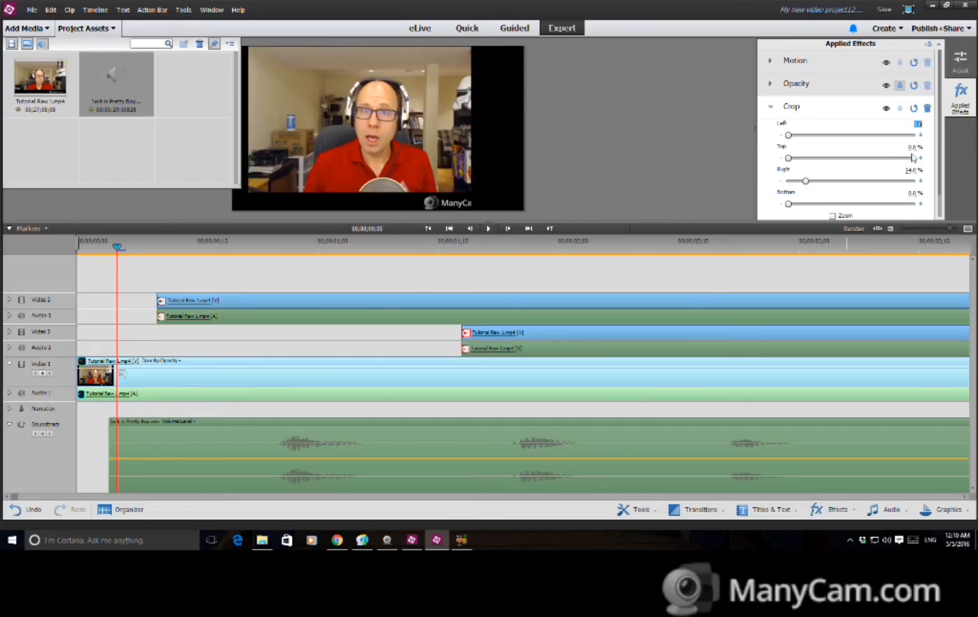
type("34")
left_click(910, 171)
type("34")
key("Return")
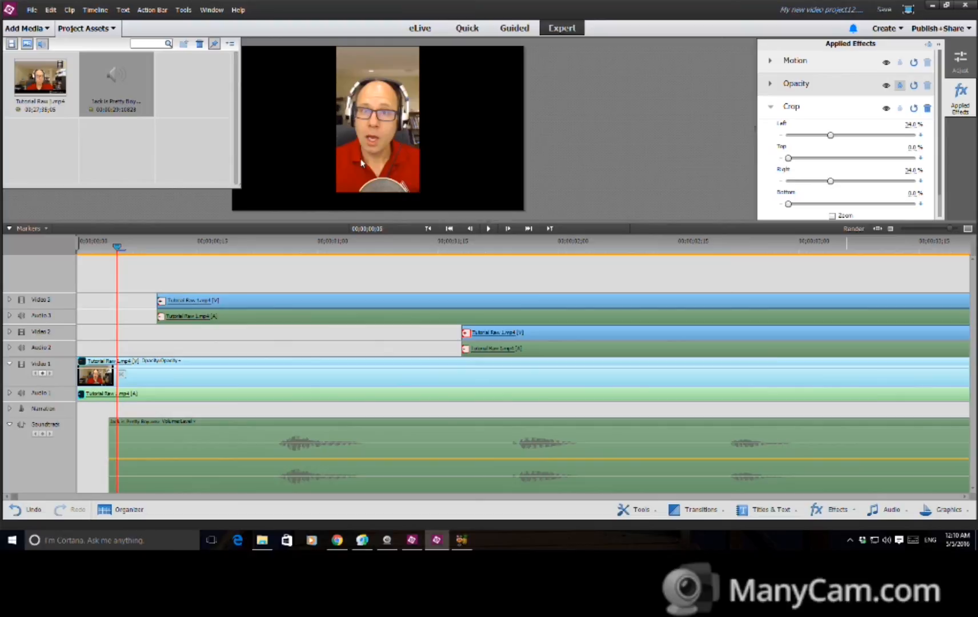
- Copy the Crop effect from the Video 1 clip and paste it onto the Video 2 clip
left_click(819, 110)
right_click(821, 111)
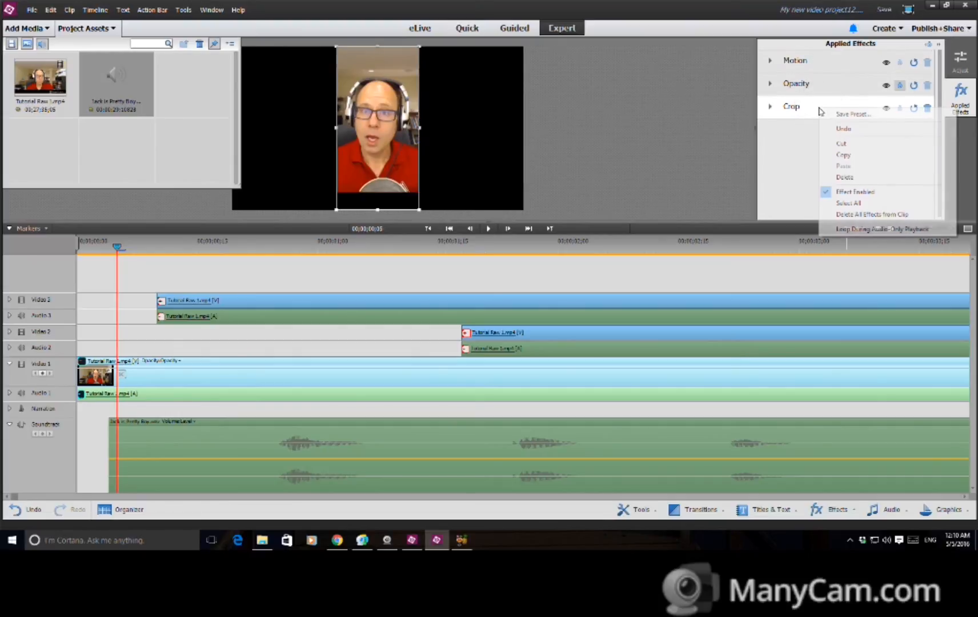
left_click(860, 156)
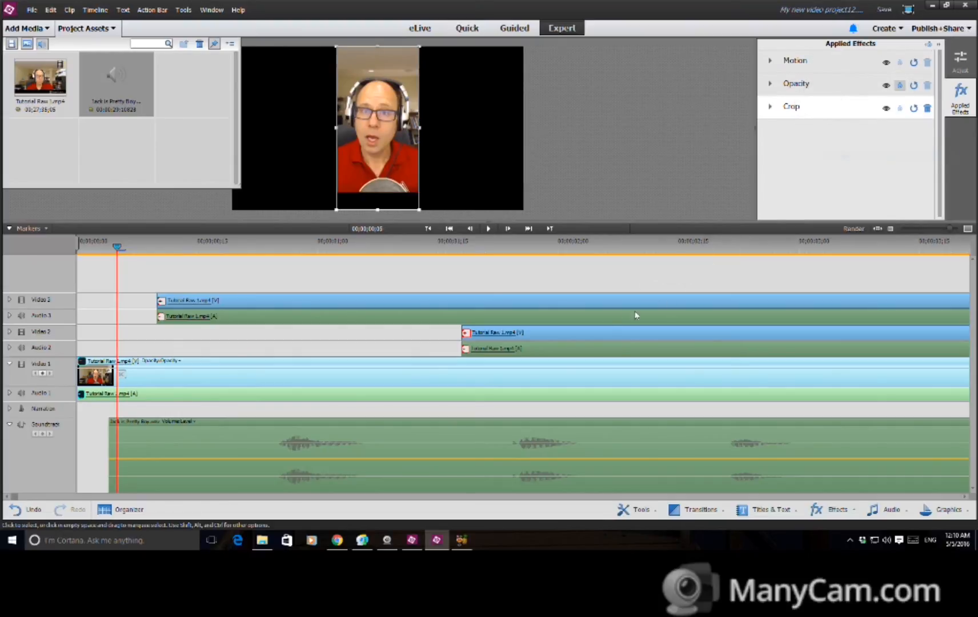
left_click(559, 333)
right_click(805, 145)
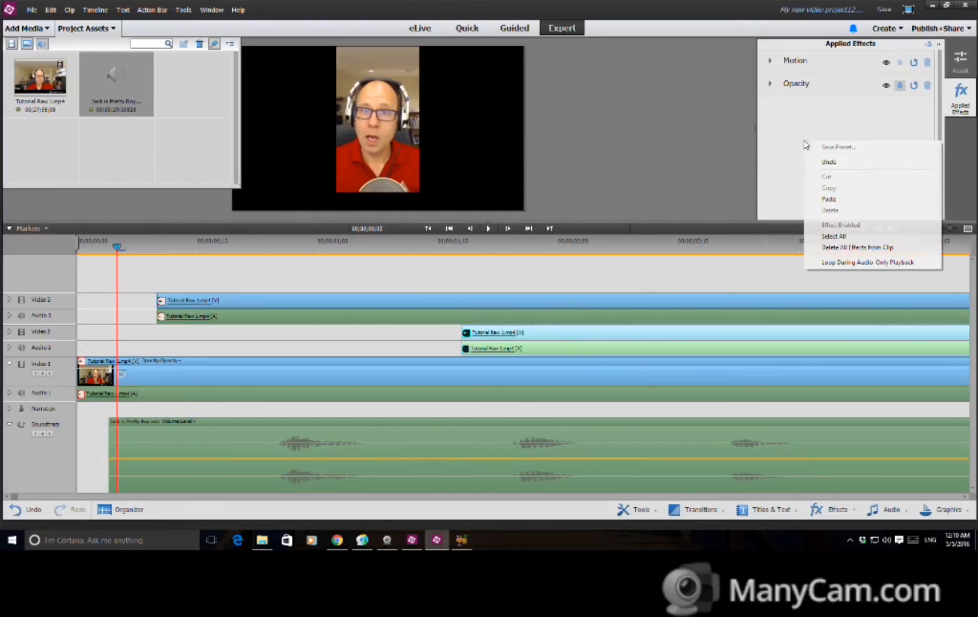
left_click(830, 199)
- Paste the copied Crop effect onto the Video 3 clip
left_click(711, 299)
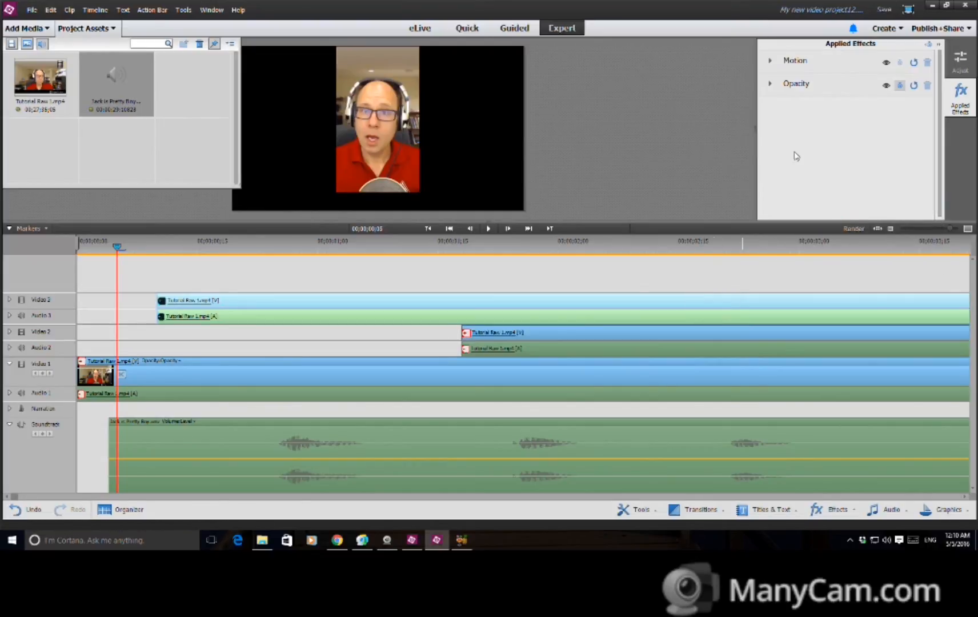
right_click(789, 159)
left_click(823, 208)
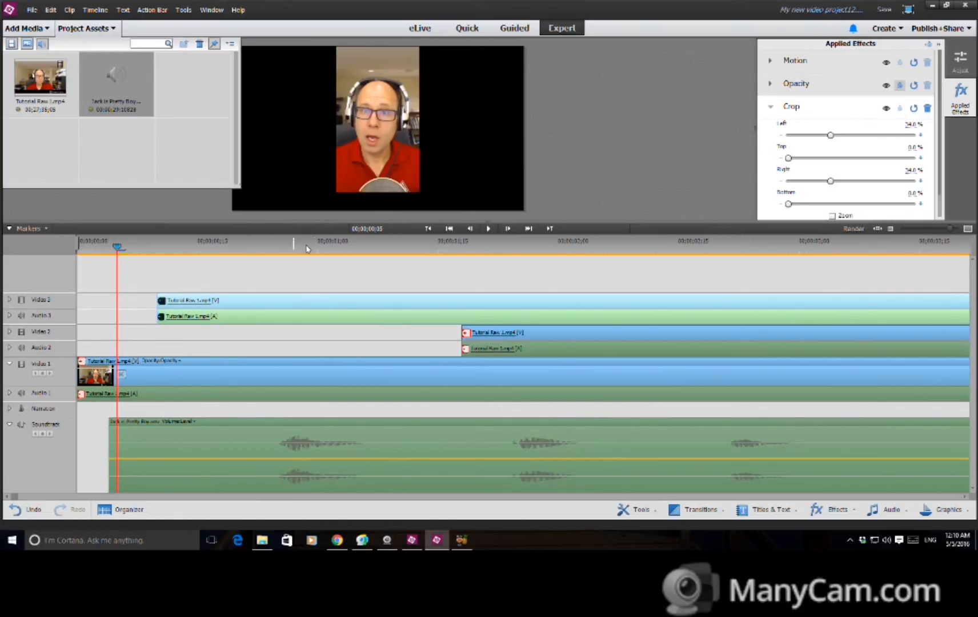
- At 00;00;01;25, set the horizontal motion position of the Video 2 clip to 0
left_click(518, 242)
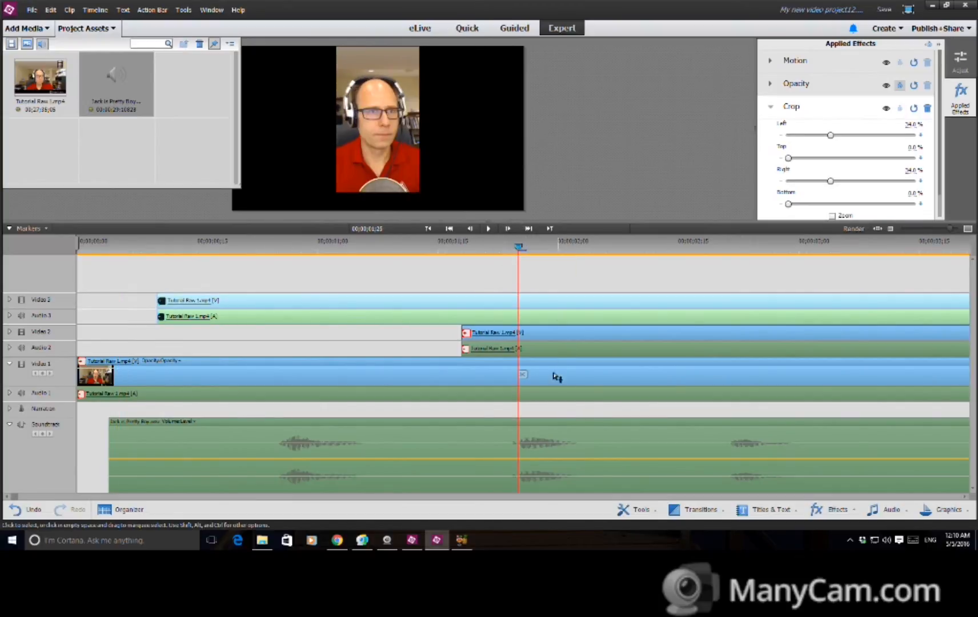
left_click(538, 337)
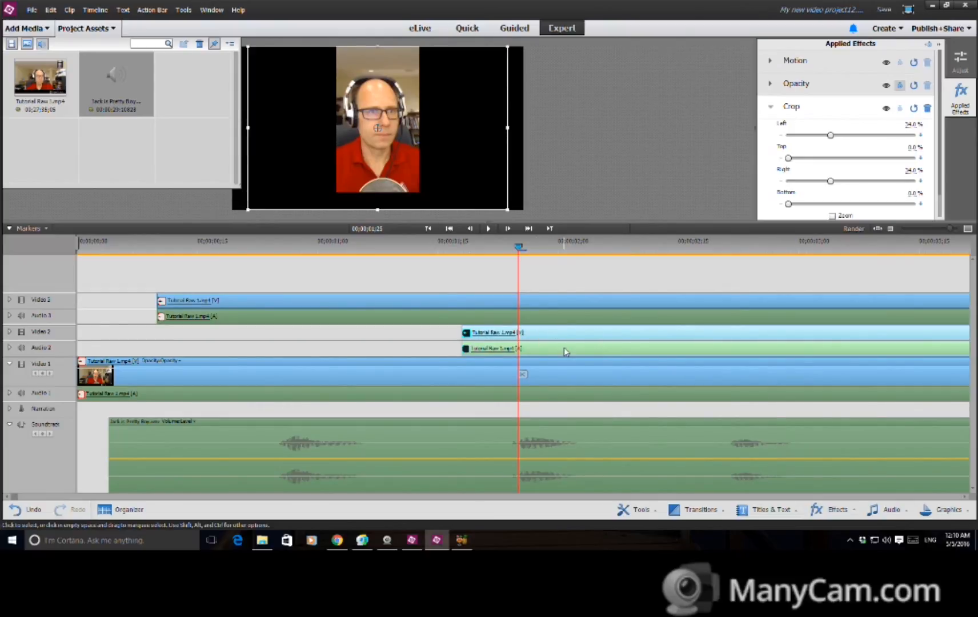
left_click(772, 62)
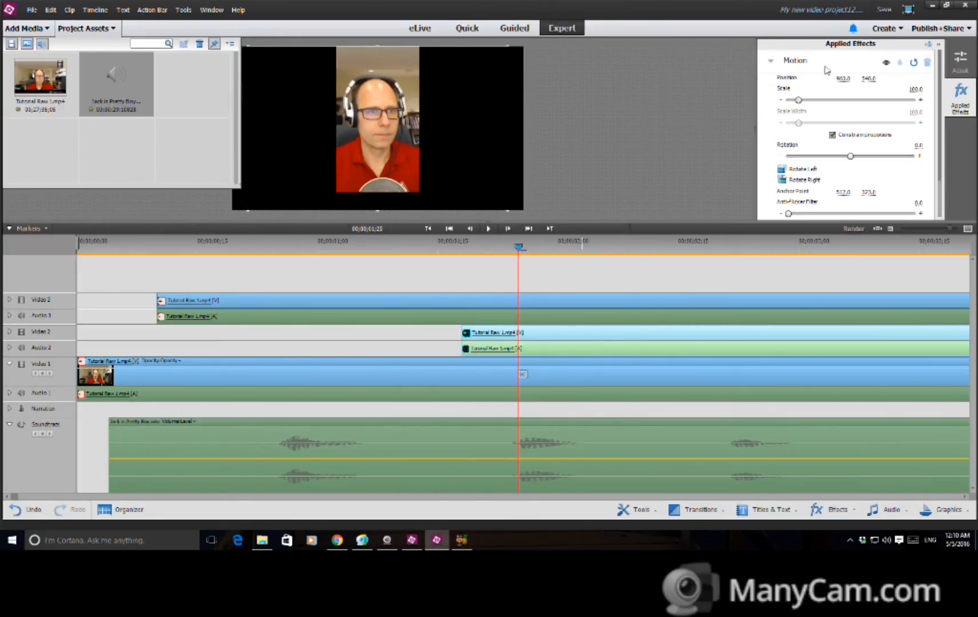
left_click(840, 78)
type("0")
key("Return")
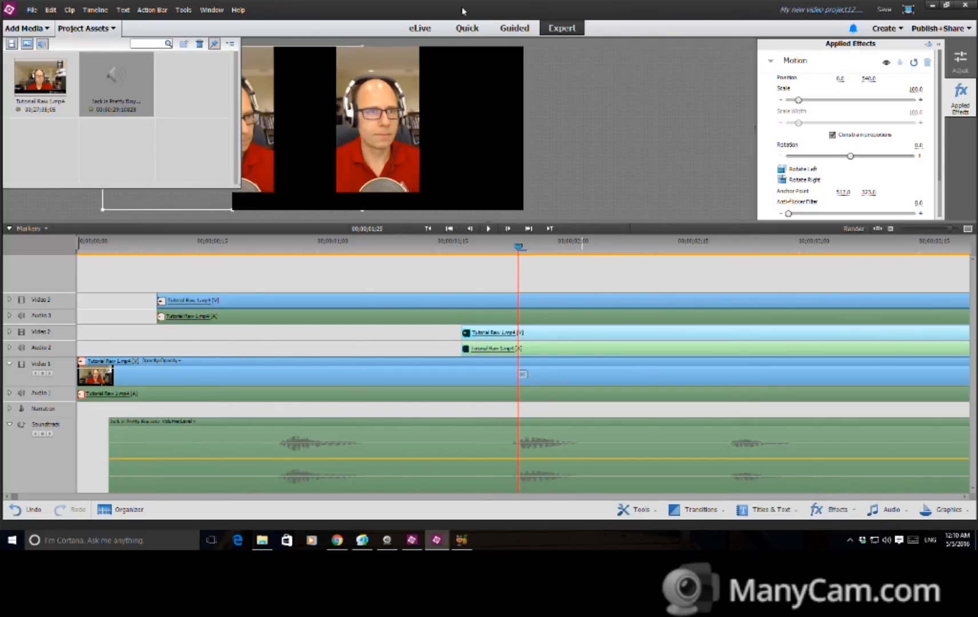
- Hide the project assets and set the Video 2 clip's horizontal position to 320
left_click(86, 30)
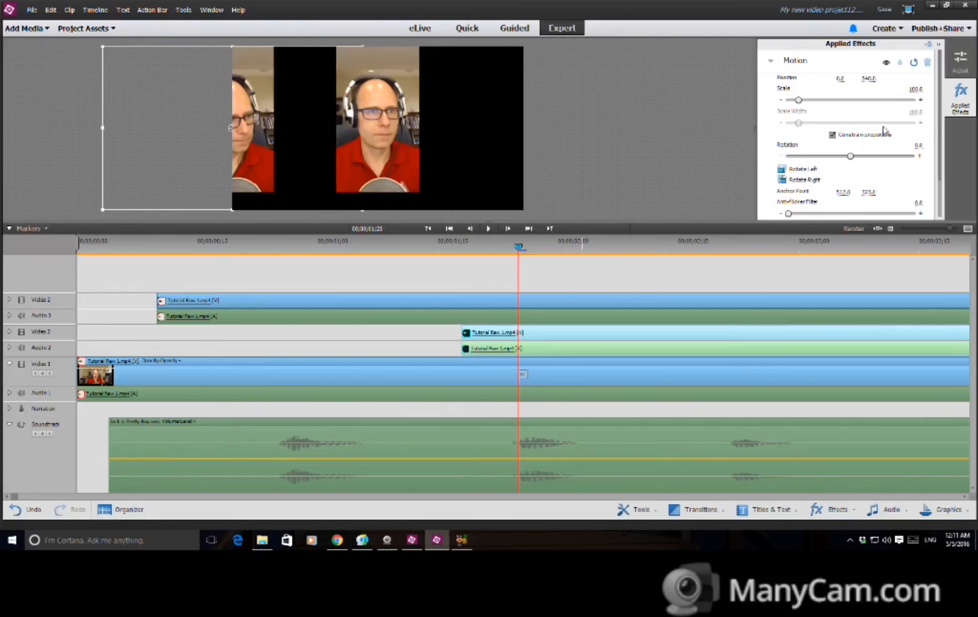
left_click(840, 81)
type("320")
key("Return")
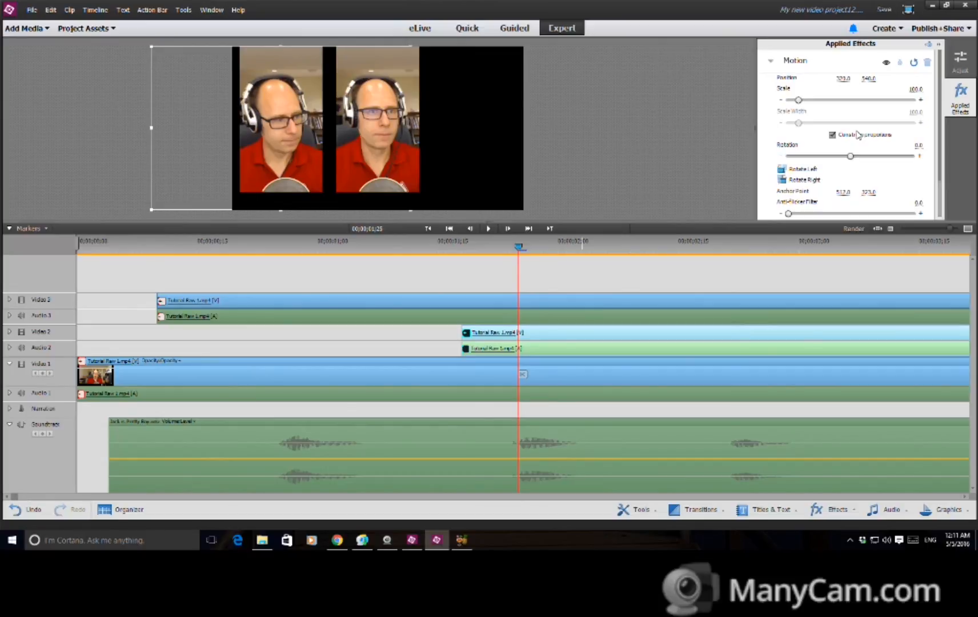
- Change the Video 3 clip's horizontal motion position so it fills the right third of the frame
left_click(632, 303)
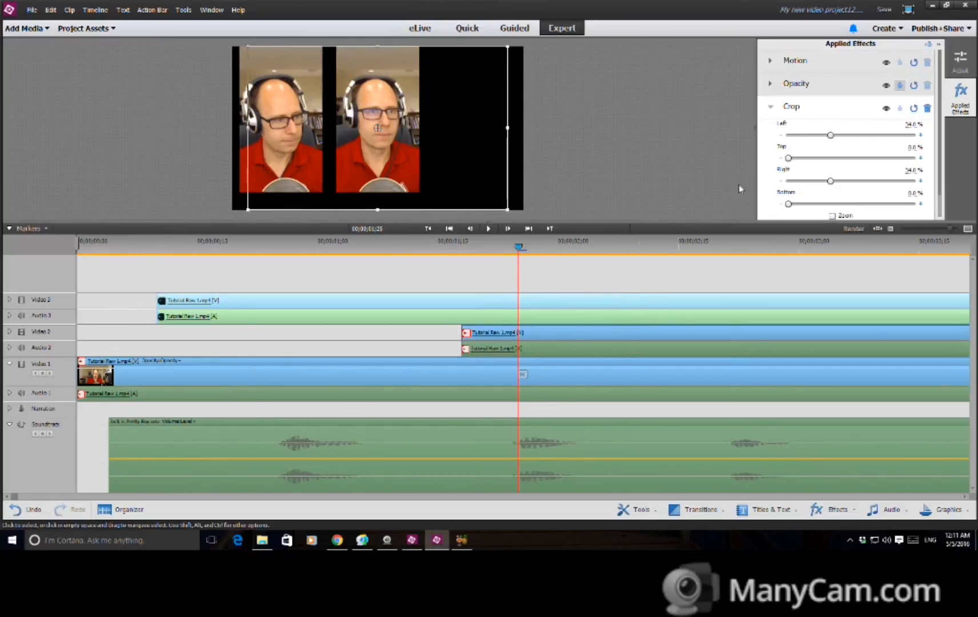
left_click(771, 61)
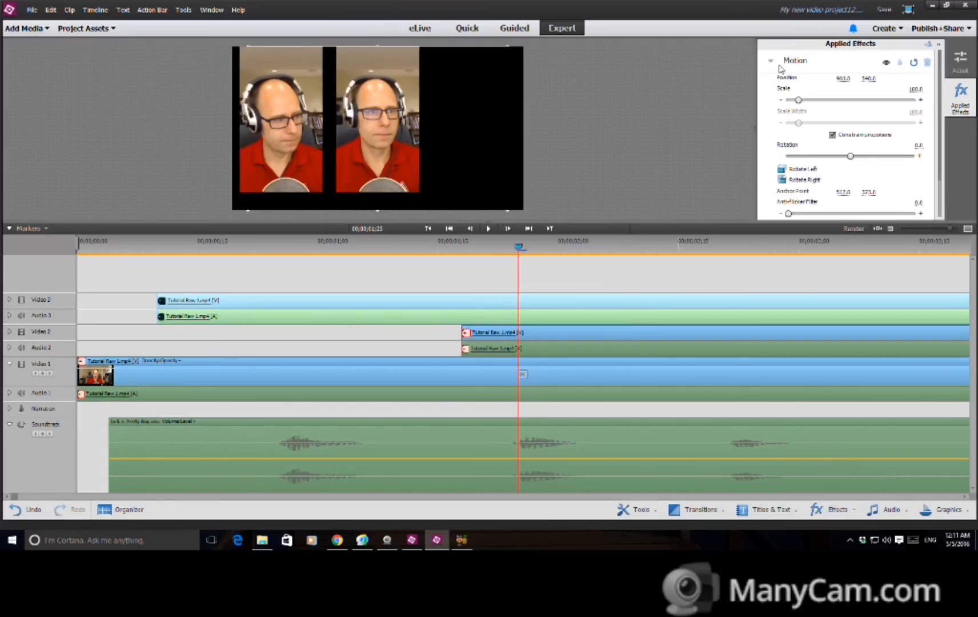
left_click(842, 79)
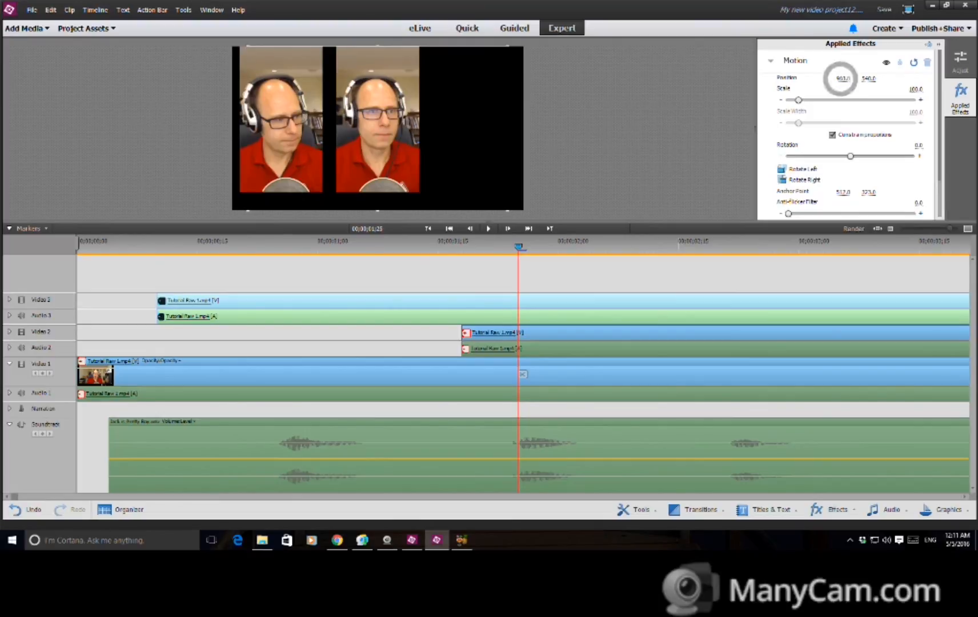
type("10")
key("Return")
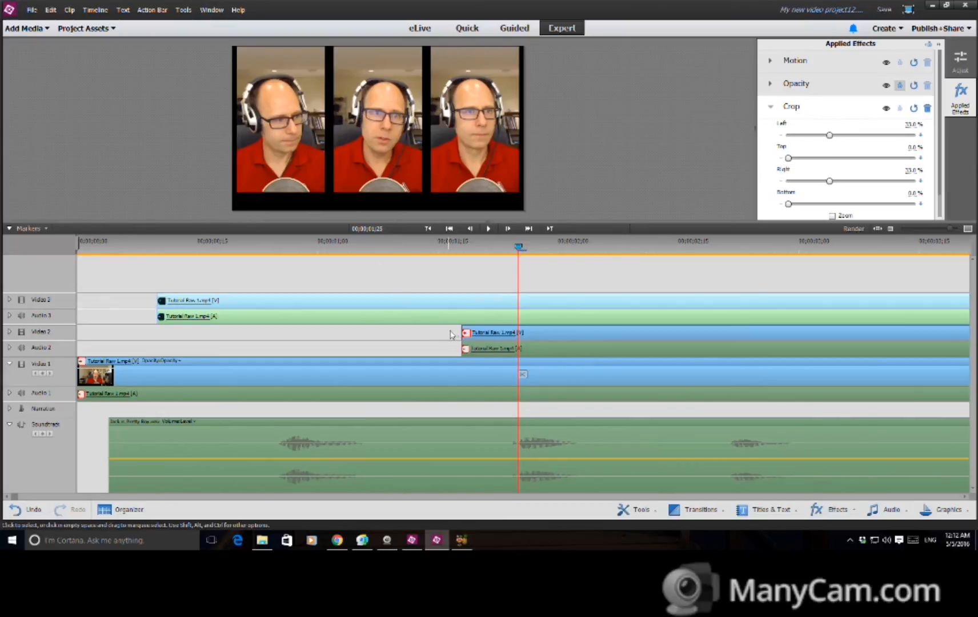
- Adjust the starts of the Video 2 and Video 1 clips to match the soundtrack's start, and play the three-panel video
left_click_drag(463, 333, 109, 332)
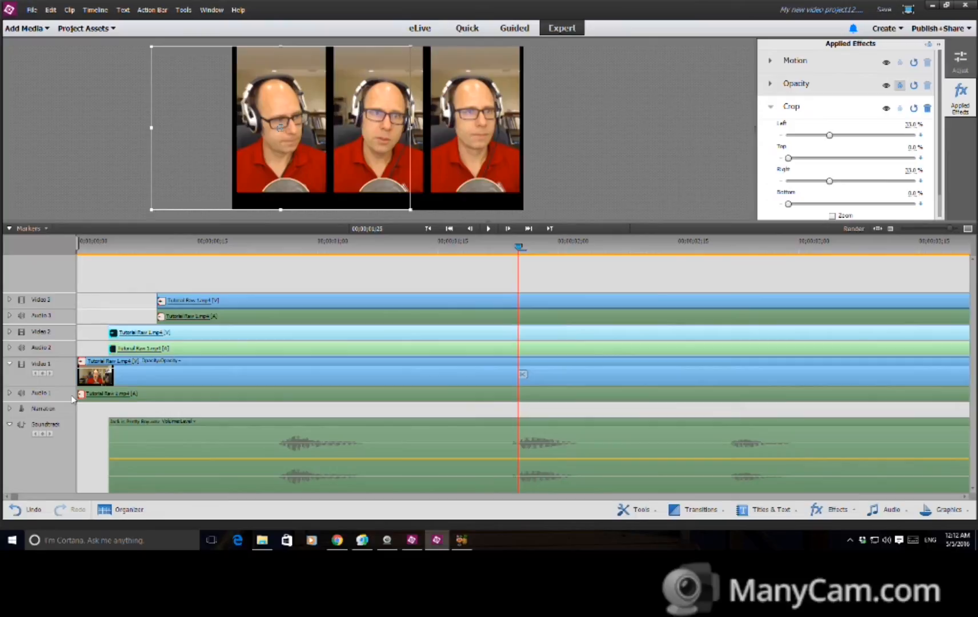
left_click_drag(80, 379, 119, 385)
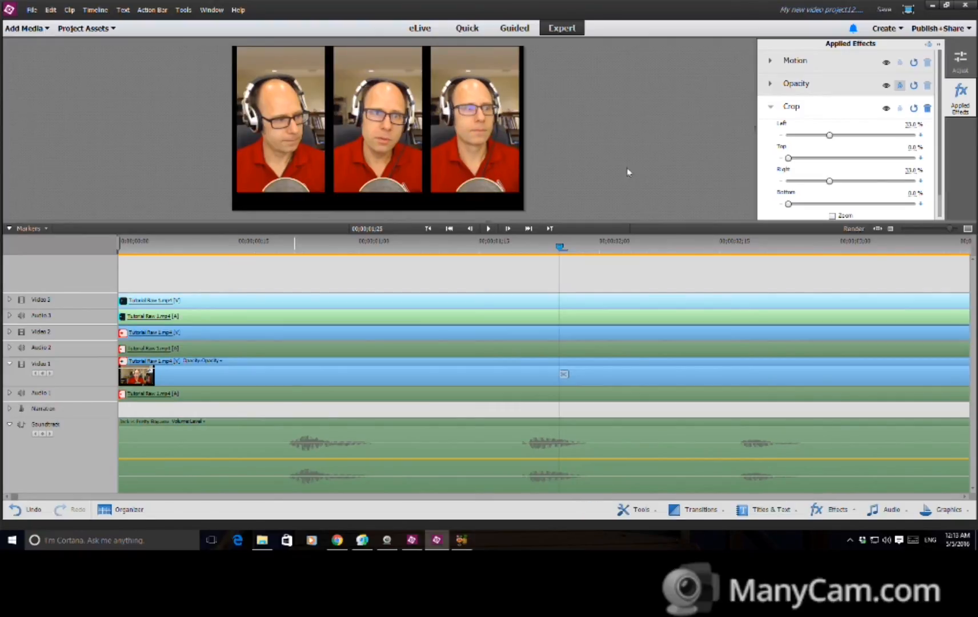
key("space")
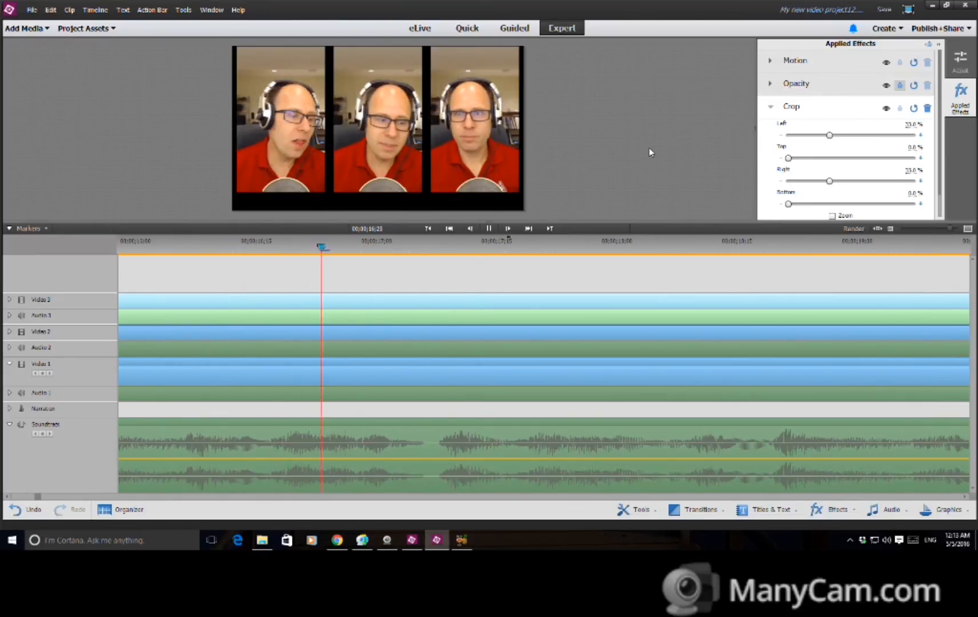
key("space")
left_click(918, 228)
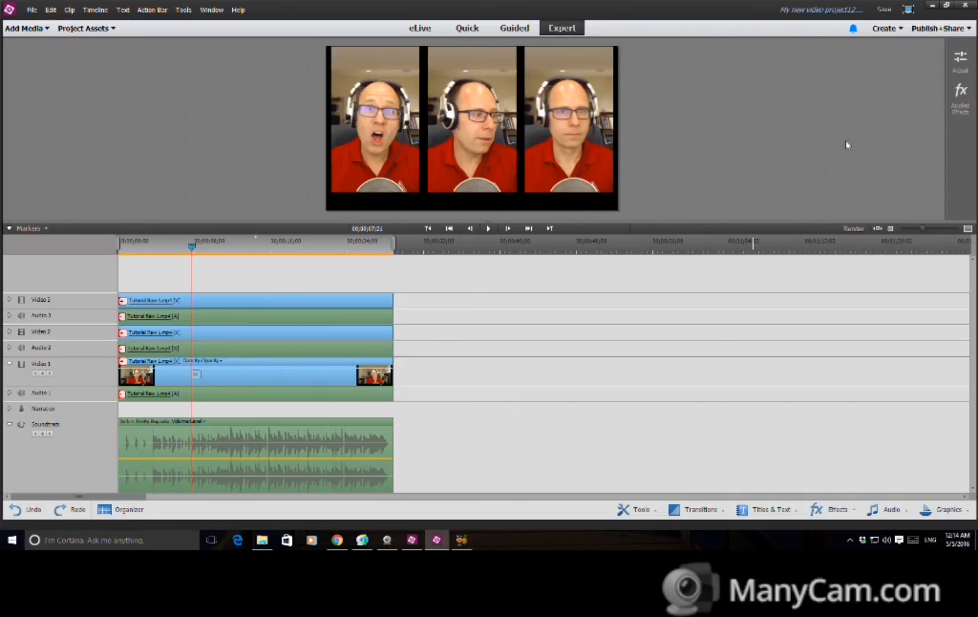
- Start publishing the video to the computer and choose the AVCHD format
left_click(953, 30)
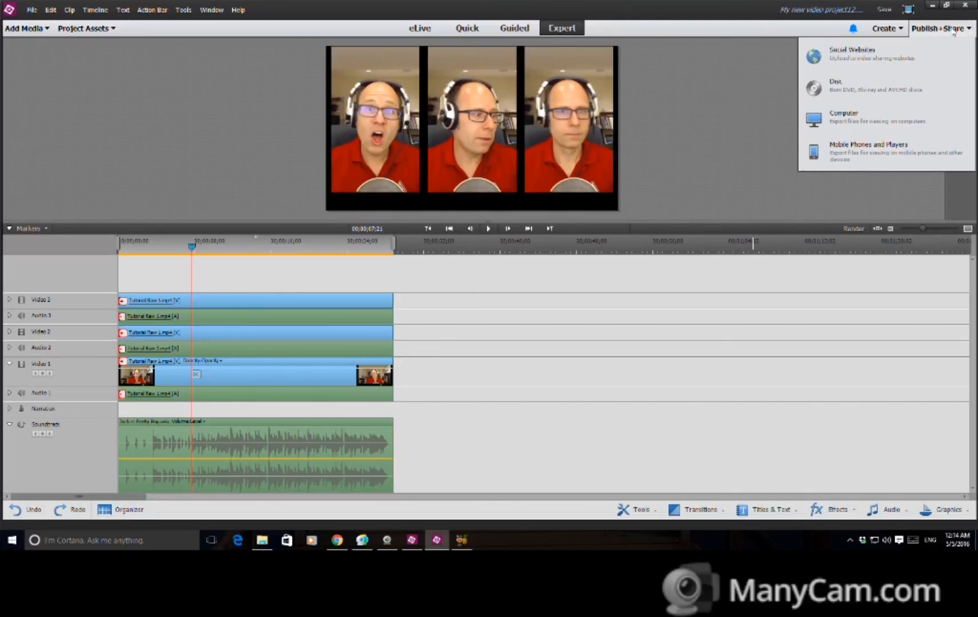
left_click(890, 118)
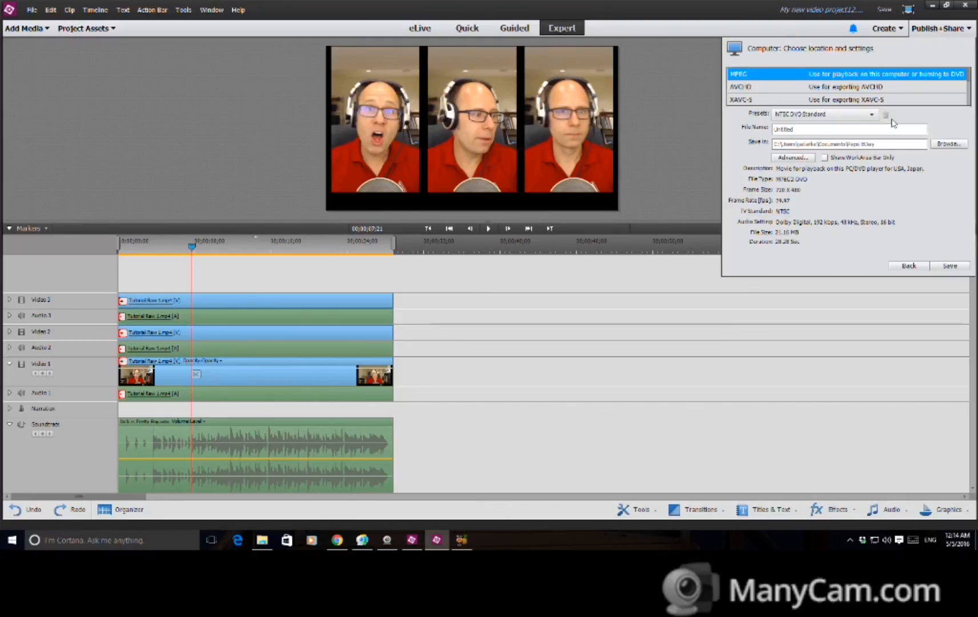
left_click(871, 117)
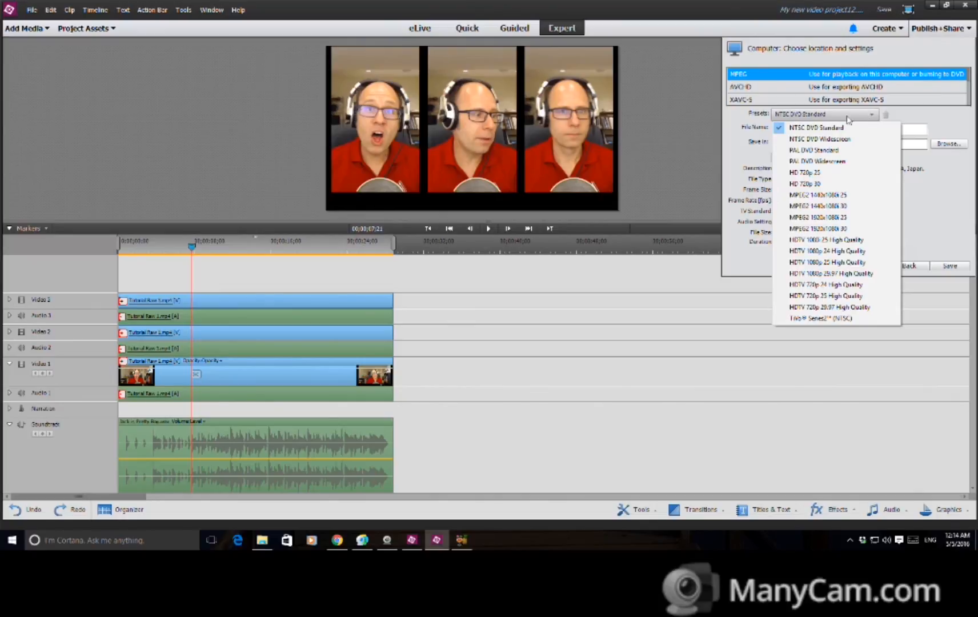
left_click(927, 120)
left_click(749, 87)
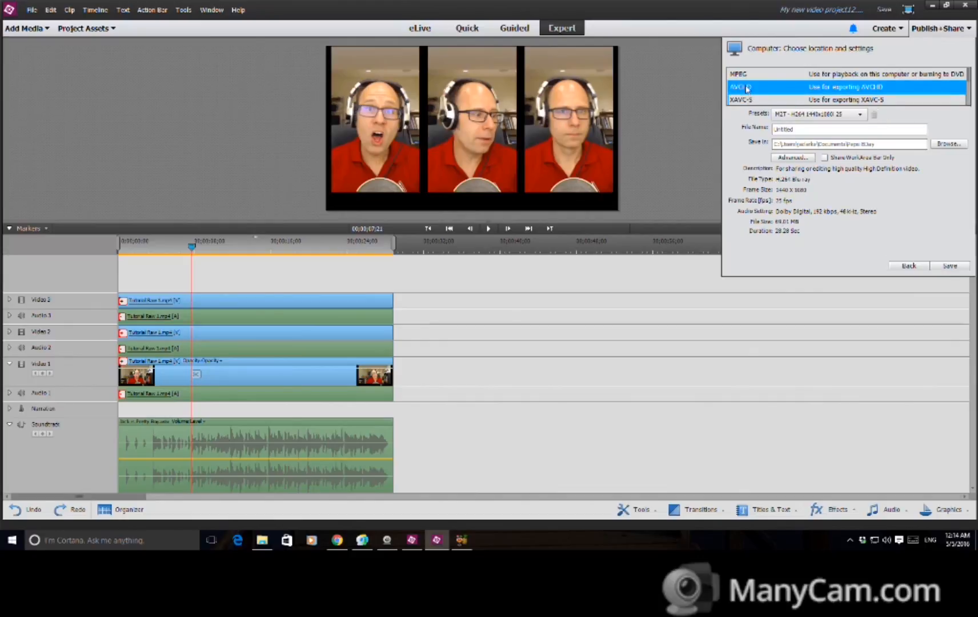
- Look through the AVCHD export presets and the advanced settings of the 1440x1080i 25 preset
scroll(790, 90, "down", 3)
scroll(789, 90, "up", 3)
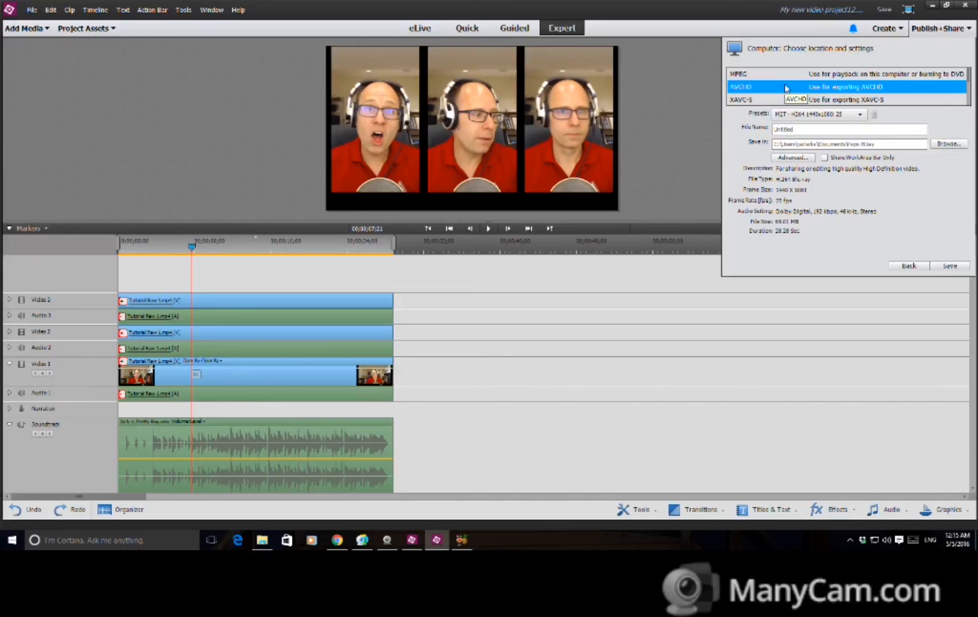
left_click(789, 114)
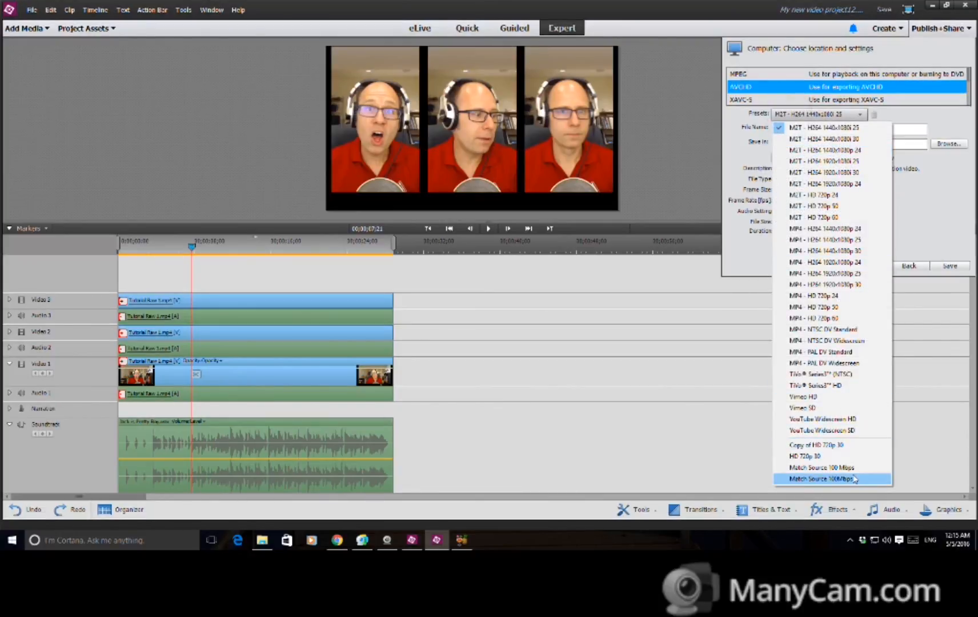
left_click(957, 227)
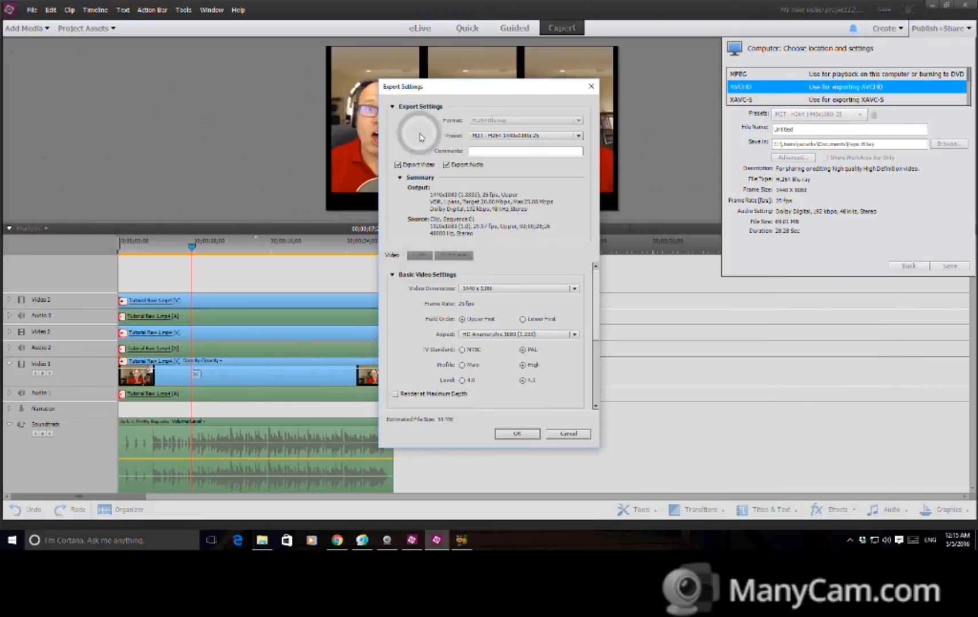
left_click(591, 89)
- Try the MP4 - H264 1440x1080p 30 preset and inspect its advanced export settings
left_click(832, 114)
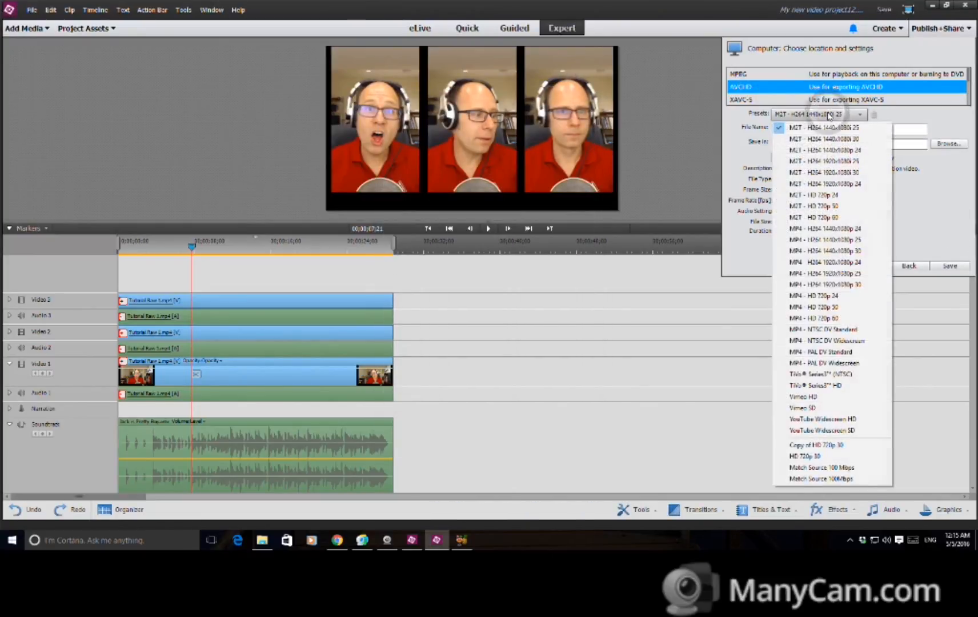
left_click(832, 251)
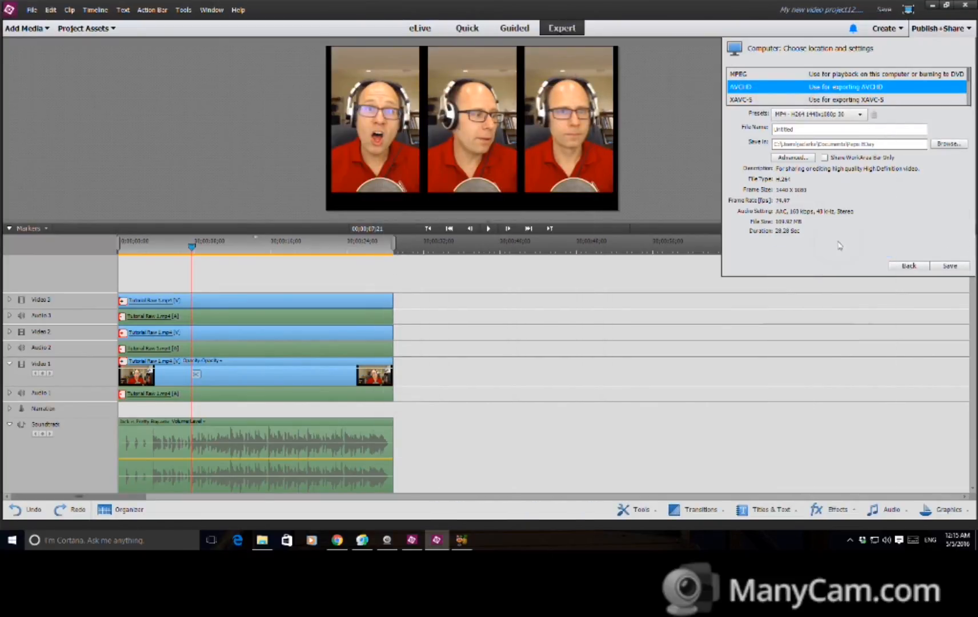
left_click(800, 159)
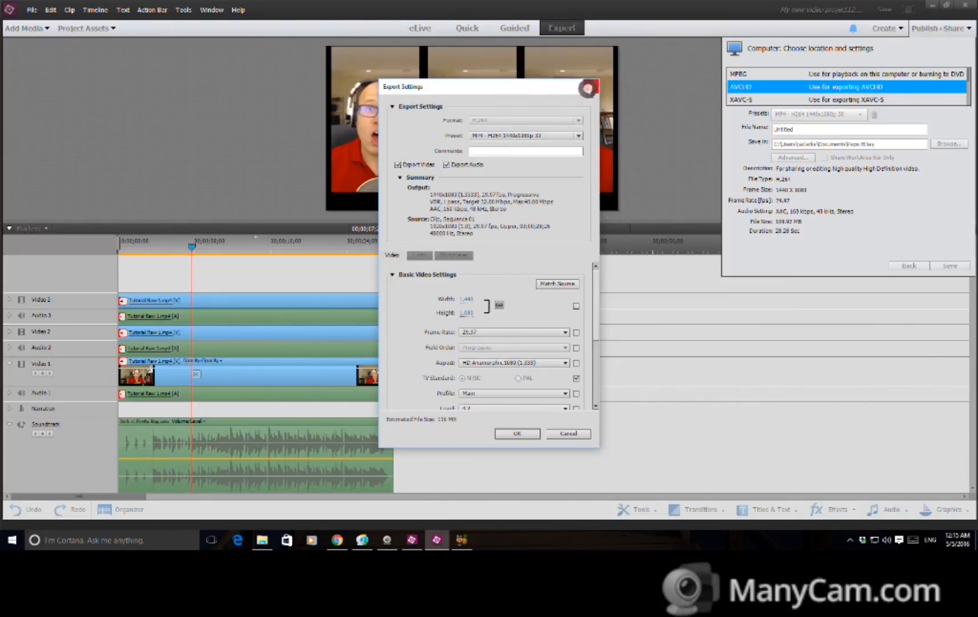
left_click(591, 86)
- Choose the MP4 - H264 1920x1080p 30 preset and match its basic video settings to the source
left_click(808, 116)
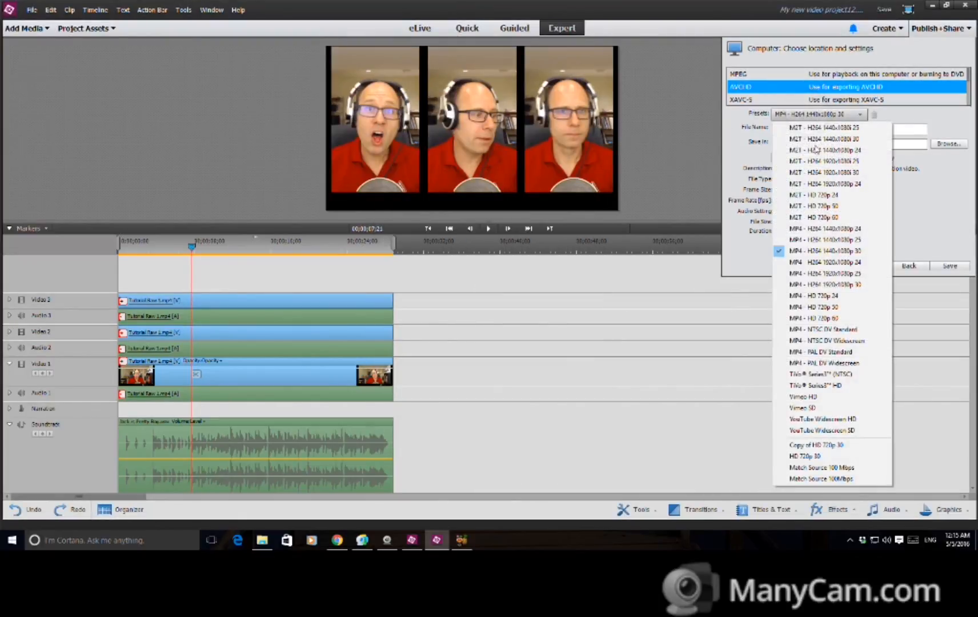
left_click(840, 285)
left_click(792, 157)
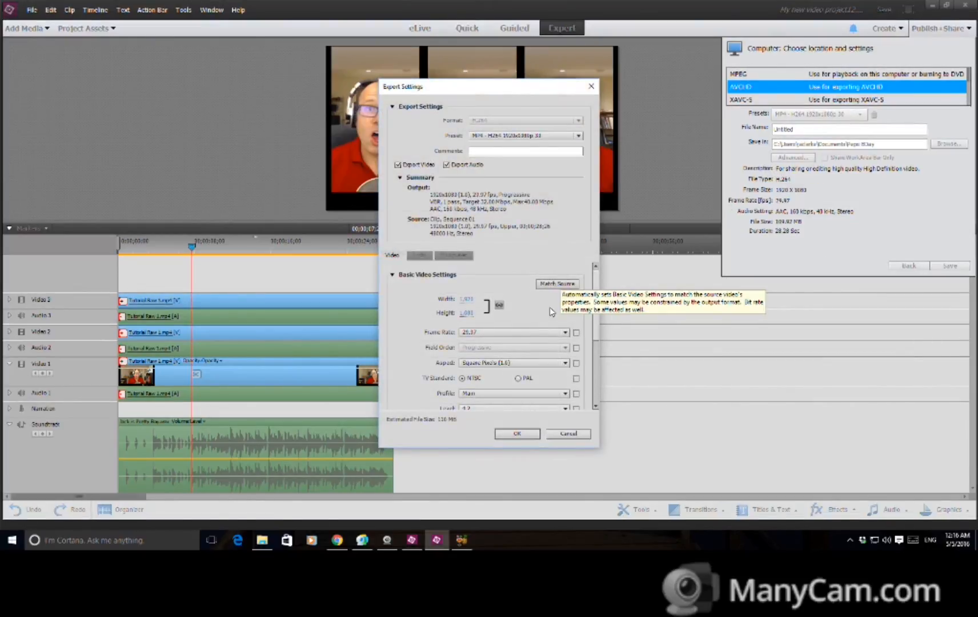
left_click(550, 285)
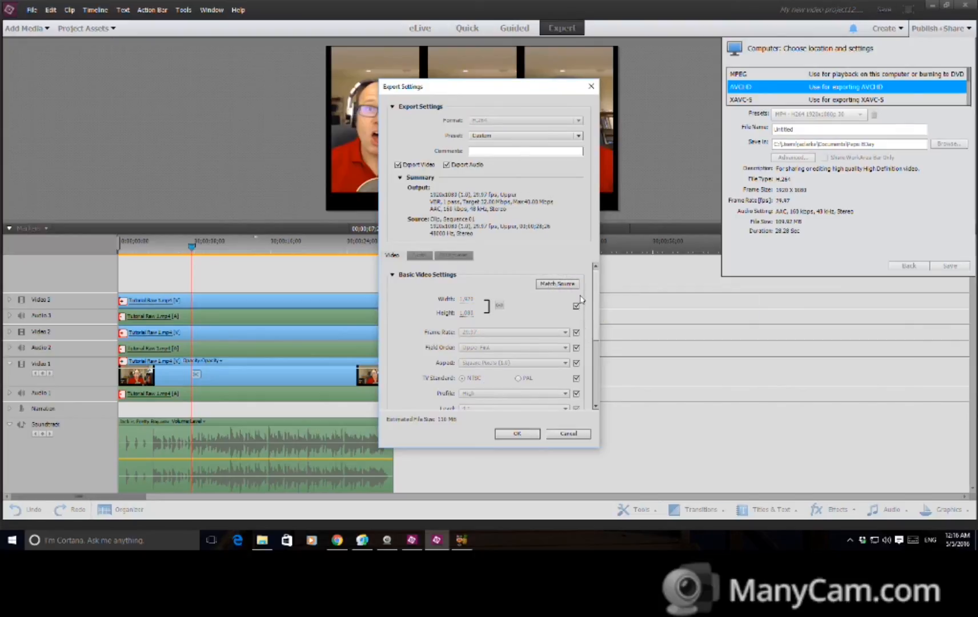
- Set the export's target bitrate to 50 Mbps, the maximum bitrate to 100 Mbps and the field order to progressive
scroll(598, 319, "down", 4)
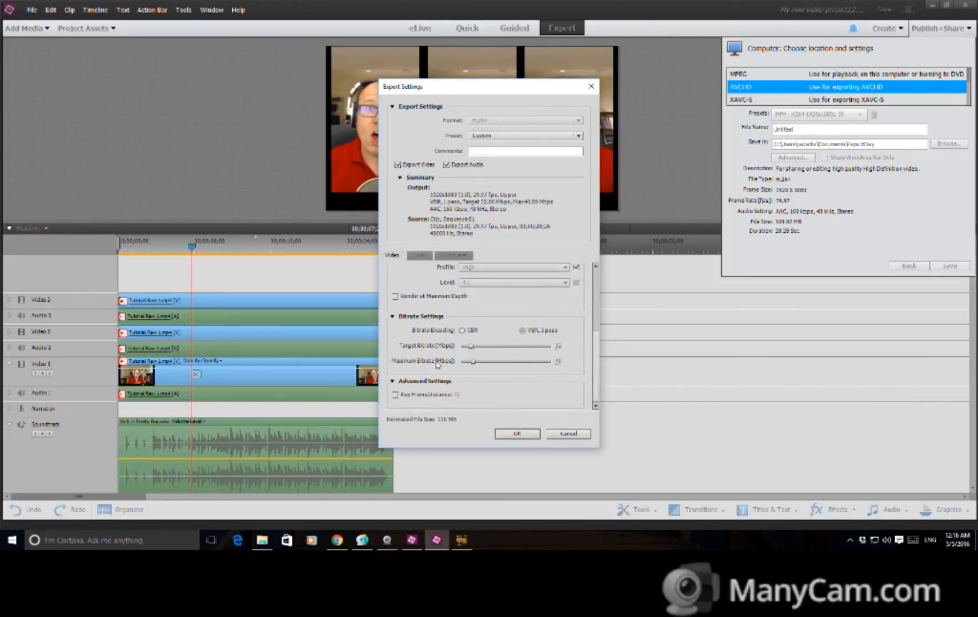
scroll(542, 343, "up", 1)
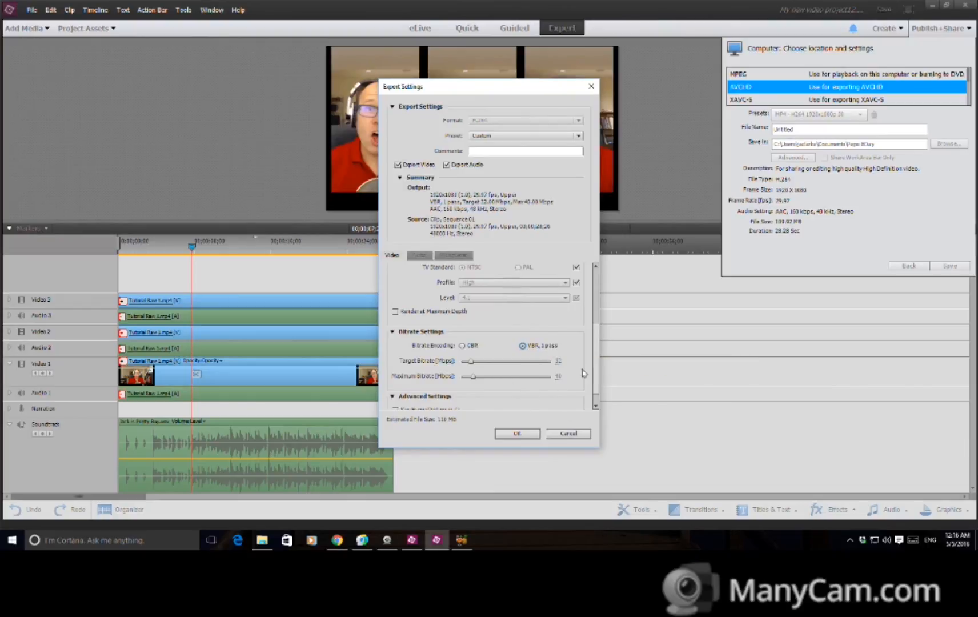
scroll(597, 378, "down", 1)
left_click(558, 348)
type("50")
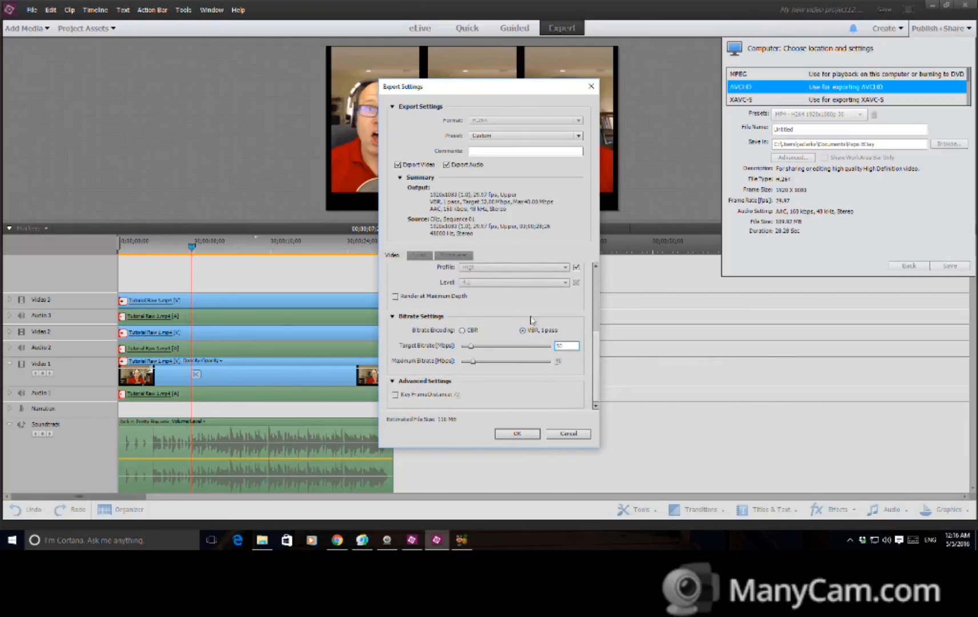
left_click(558, 361)
type("100")
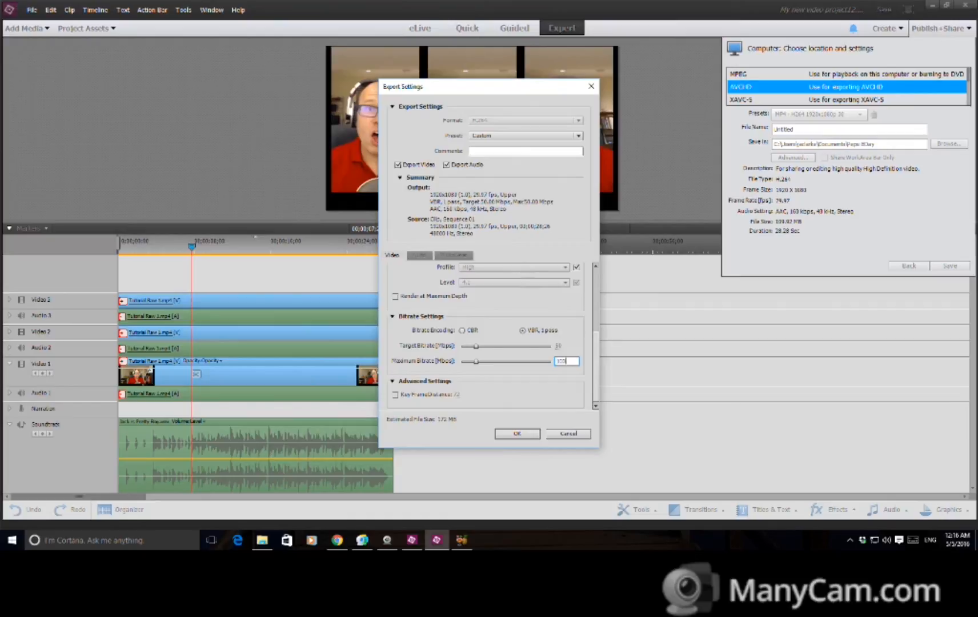
left_click(547, 399)
- Set the export audio's sample rate to 44100 Hz and its bitrate to 320 kbps
left_click(418, 257)
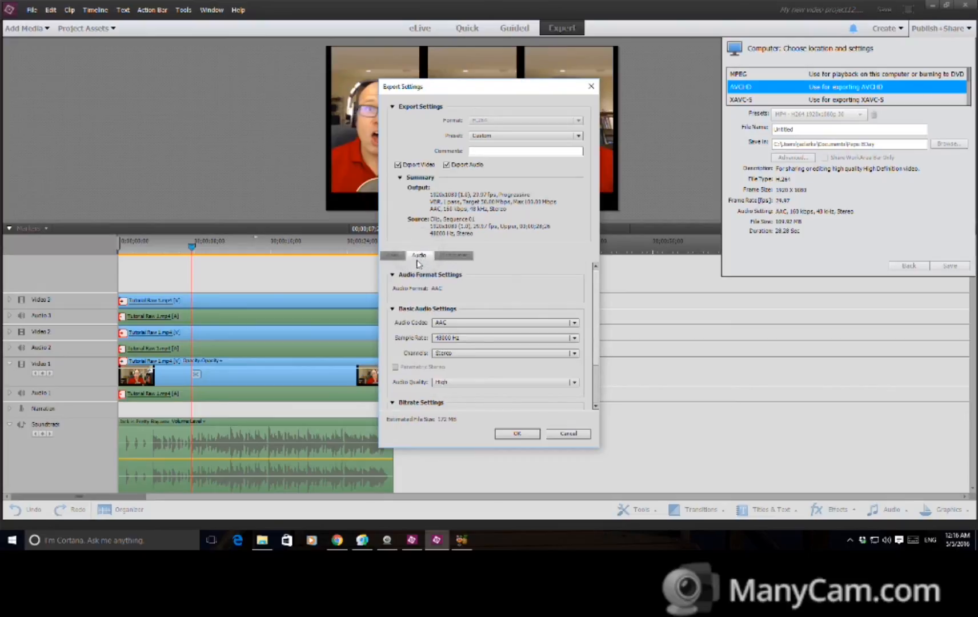
left_click(451, 339)
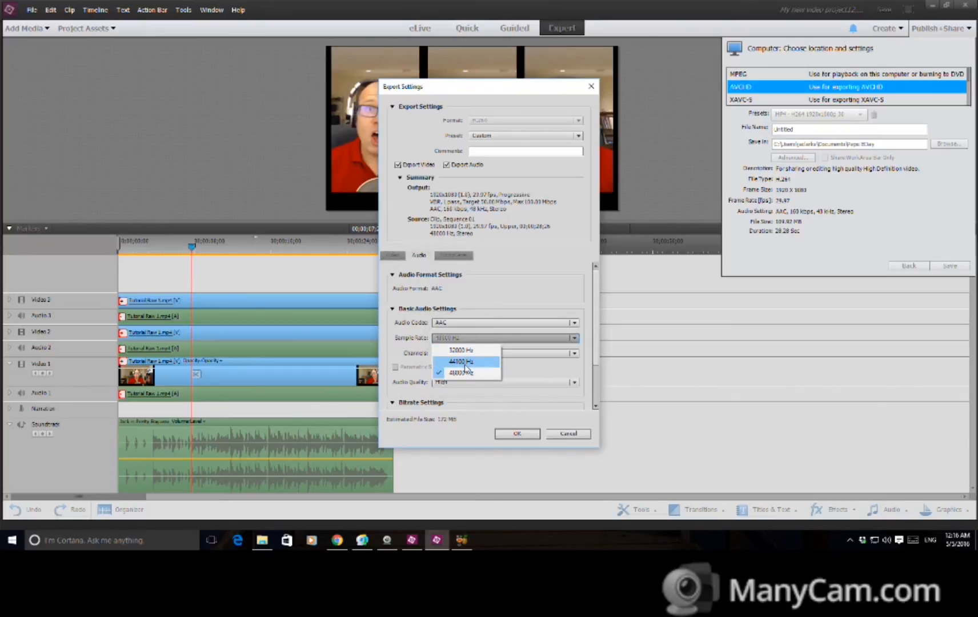
left_click(464, 362)
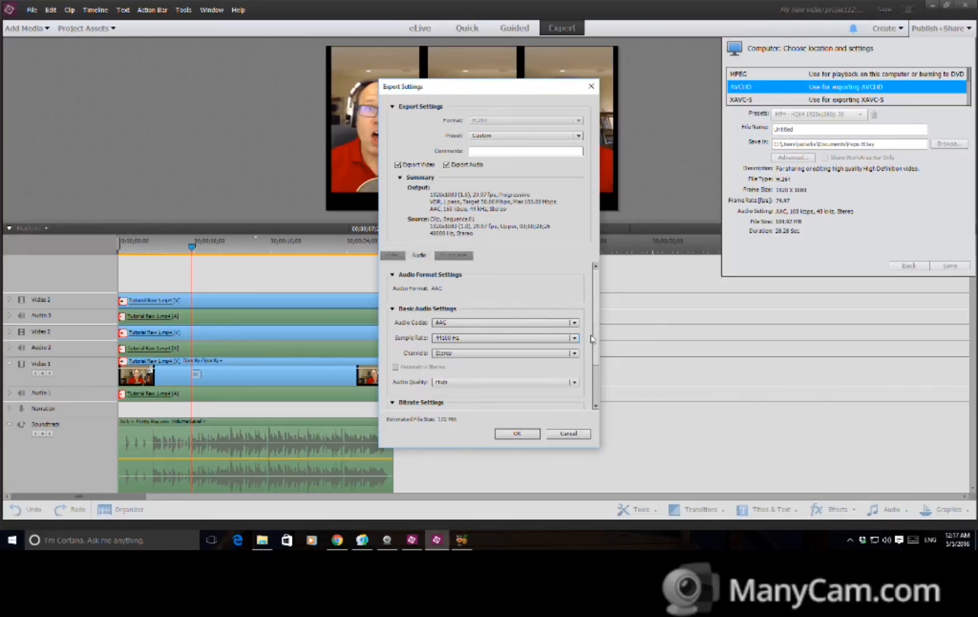
scroll(599, 341, "down", 3)
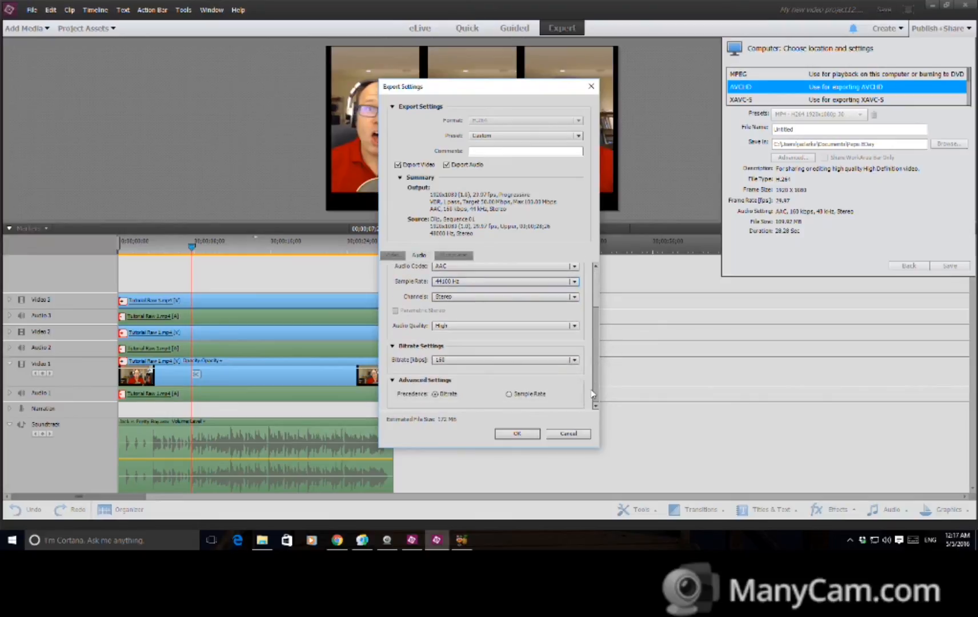
left_click(452, 362)
left_click(450, 345)
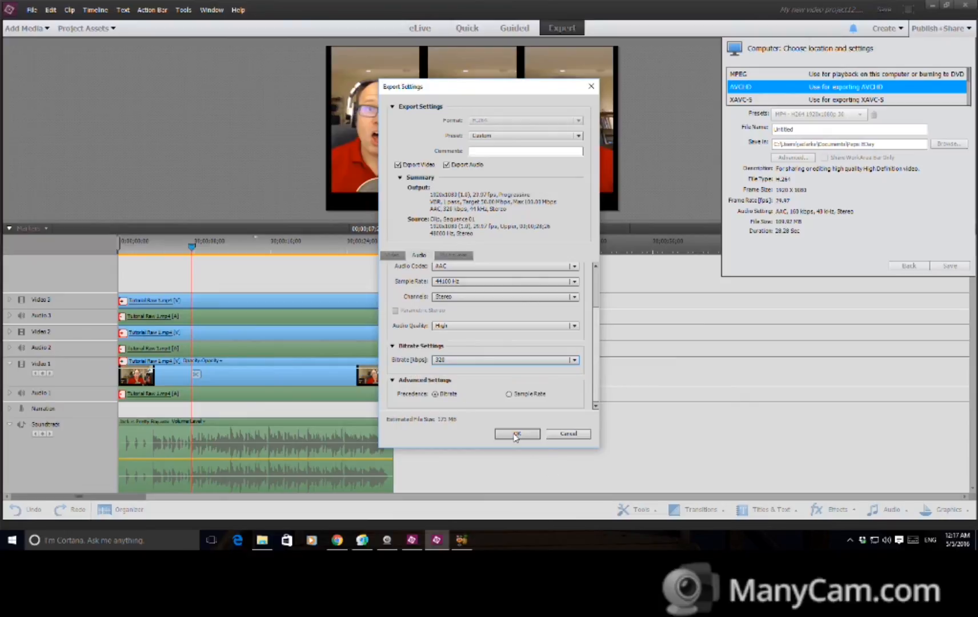
- Check the multiplexer settings and save the custom export settings as a preset named Match Source
left_click(453, 255)
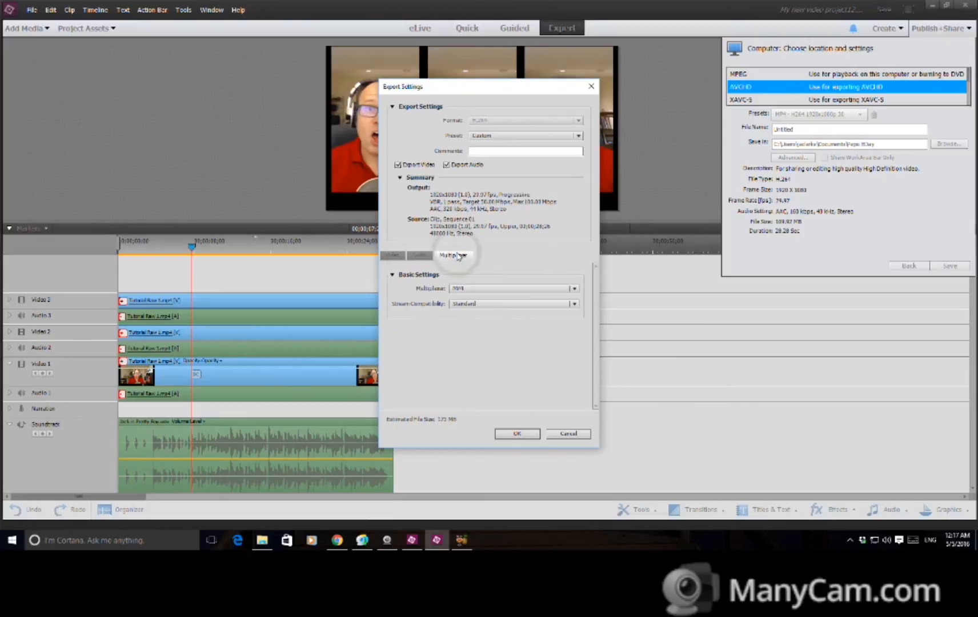
left_click(518, 434)
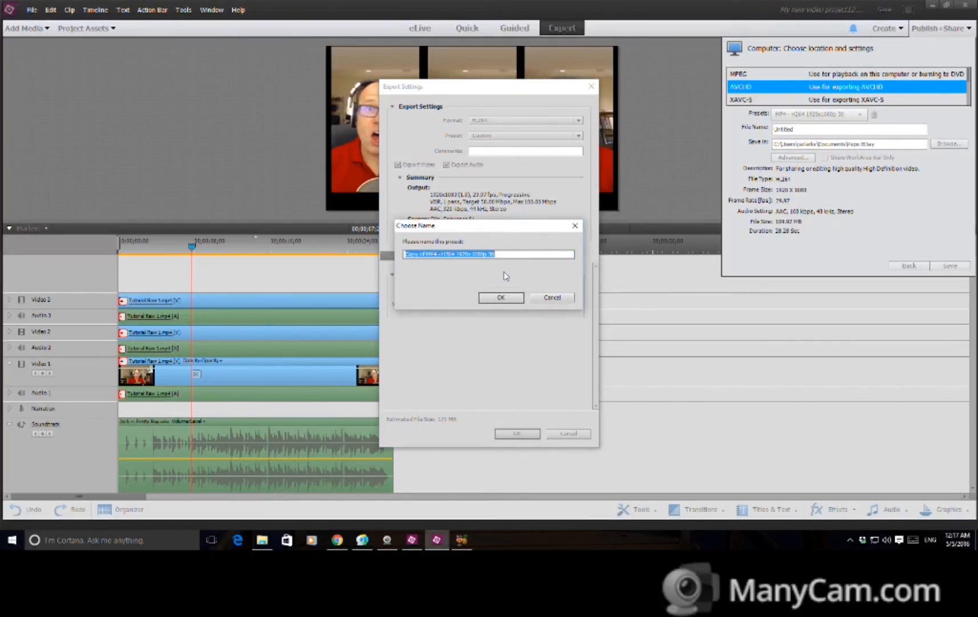
type("Match Sour")
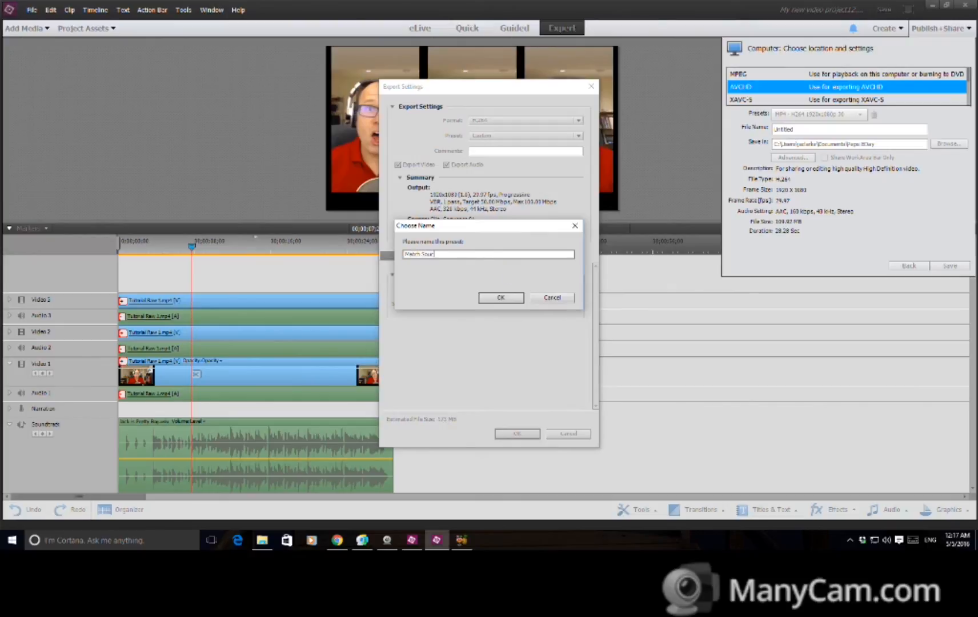
type("ce")
key("Return")
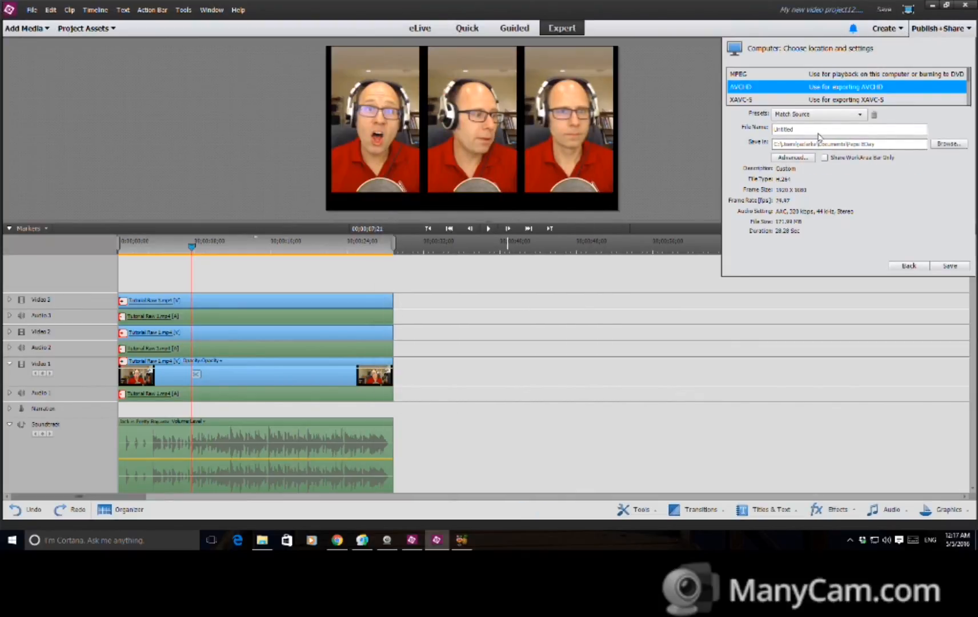
- Set the export location to the Tutorial folder in Documents
left_click(948, 144)
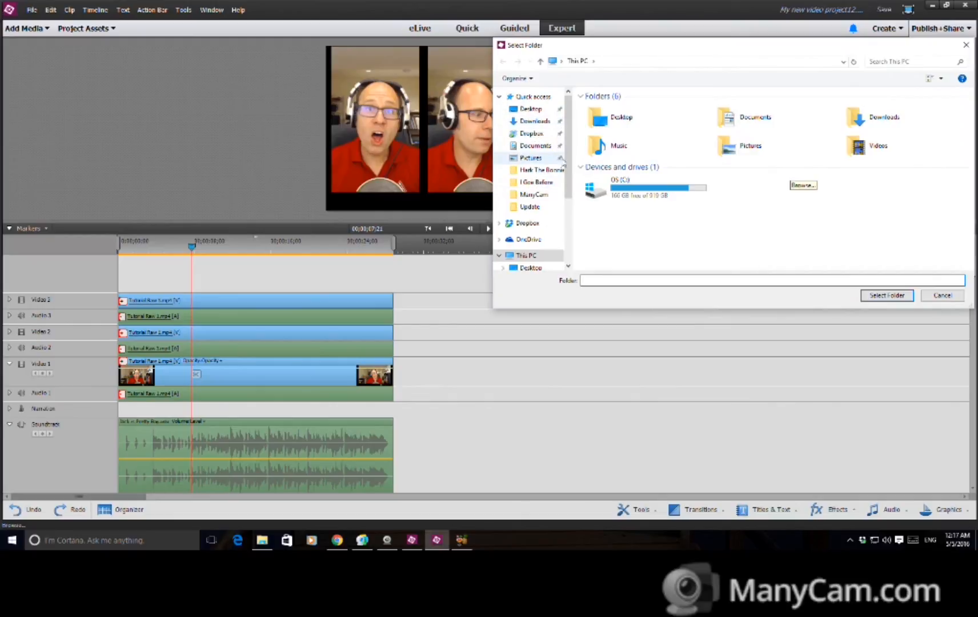
scroll(532, 228, "down", 1)
left_click(535, 239)
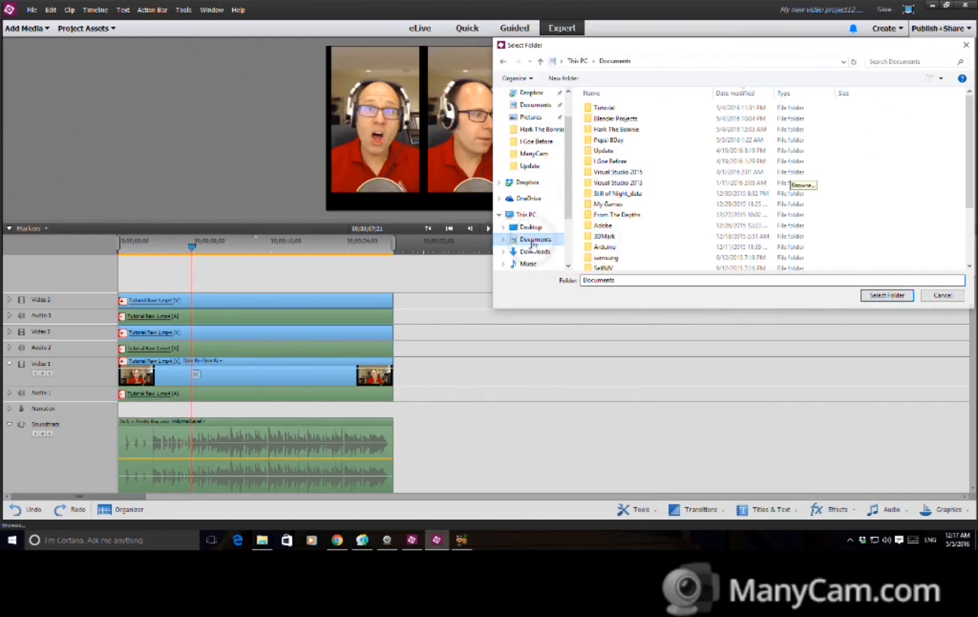
double_click(618, 103)
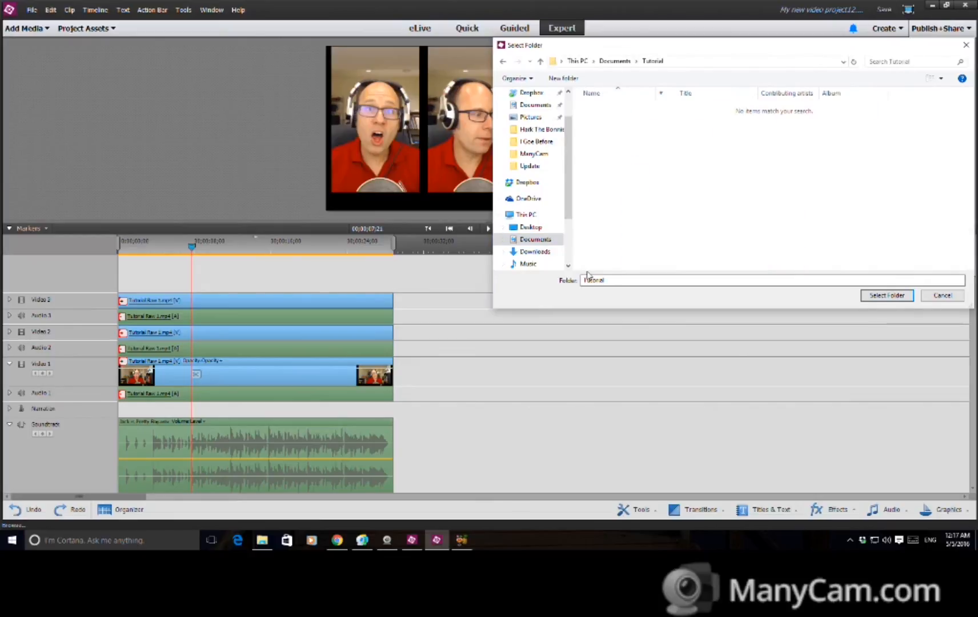
left_click(895, 297)
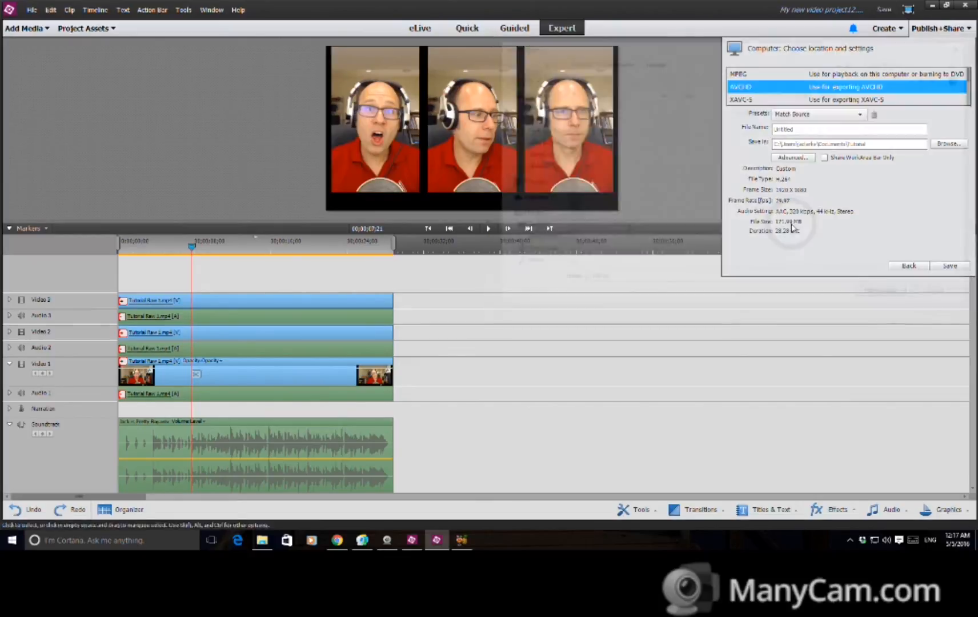
- Name the export file Jack Is a Pretty Boy and export the video
left_click(805, 131)
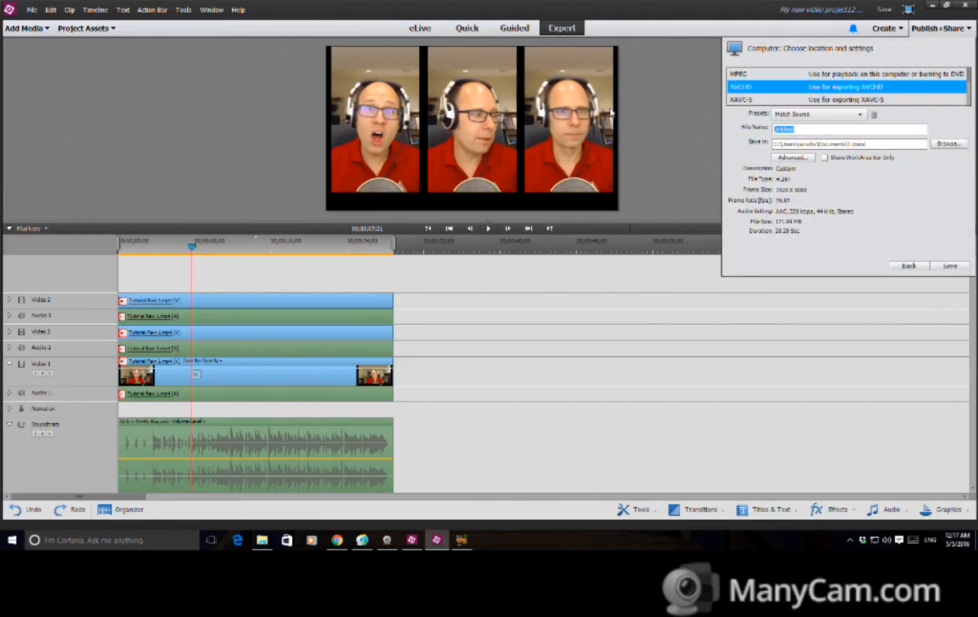
type("Jack Is a Pretty Boy")
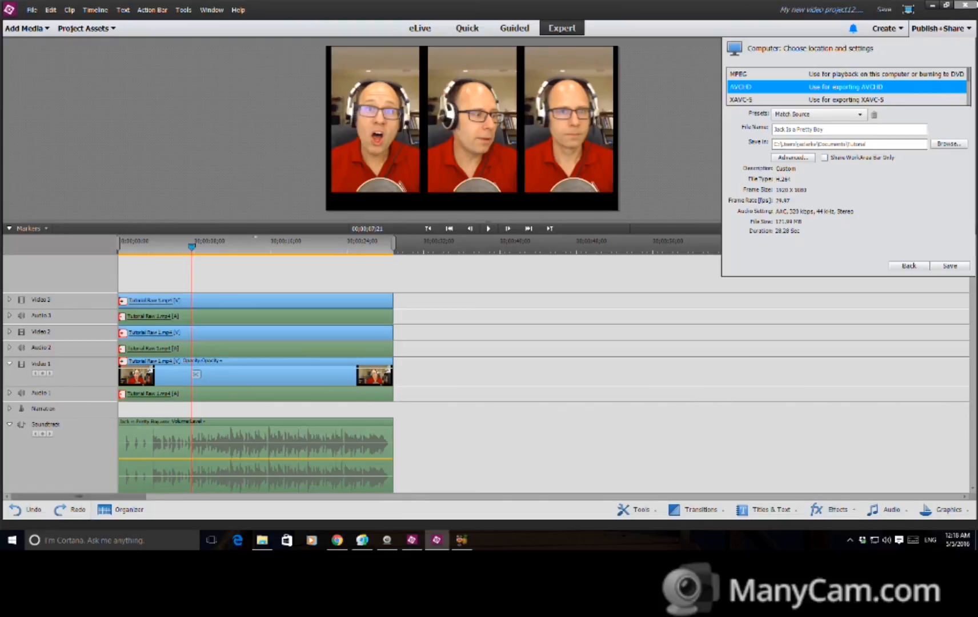
left_click(960, 271)
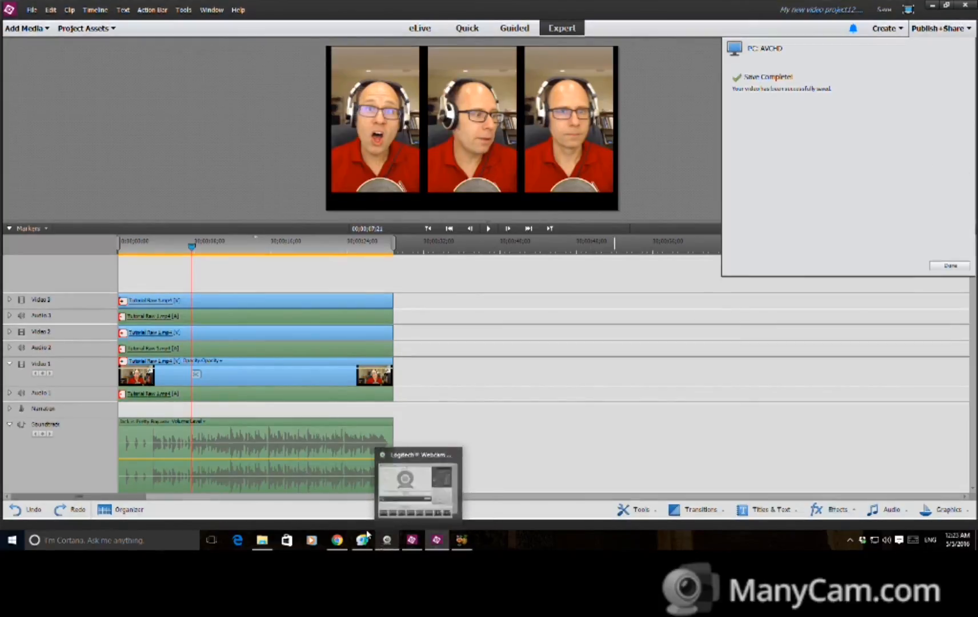
- Switch to File Explorer and check the exported Jack is a Pretty Boy.mp4 in the Tutorial folder, showing its full name
left_click(263, 540)
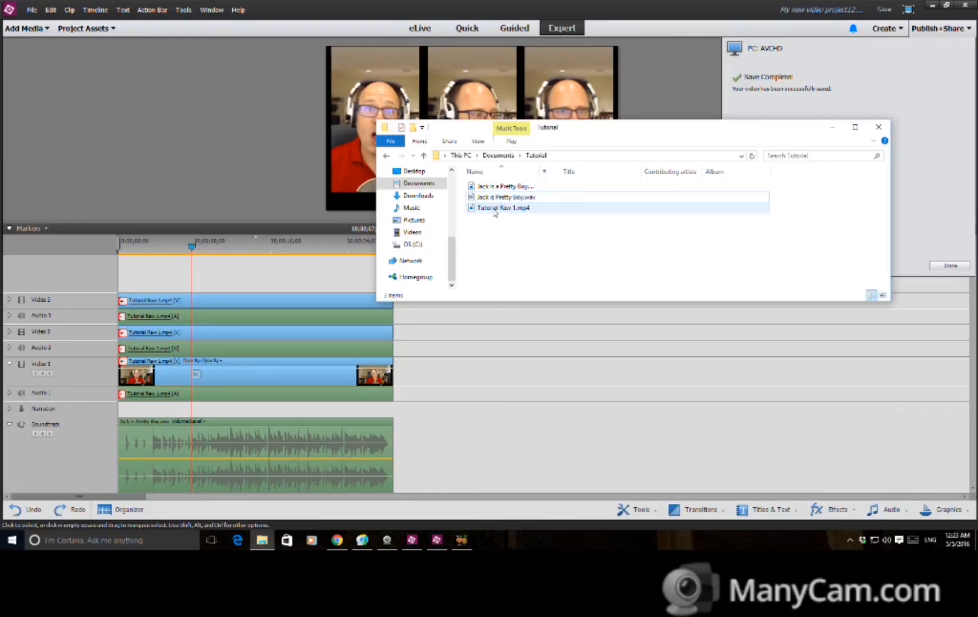
left_click_drag(538, 174, 566, 174)
left_click(544, 186)
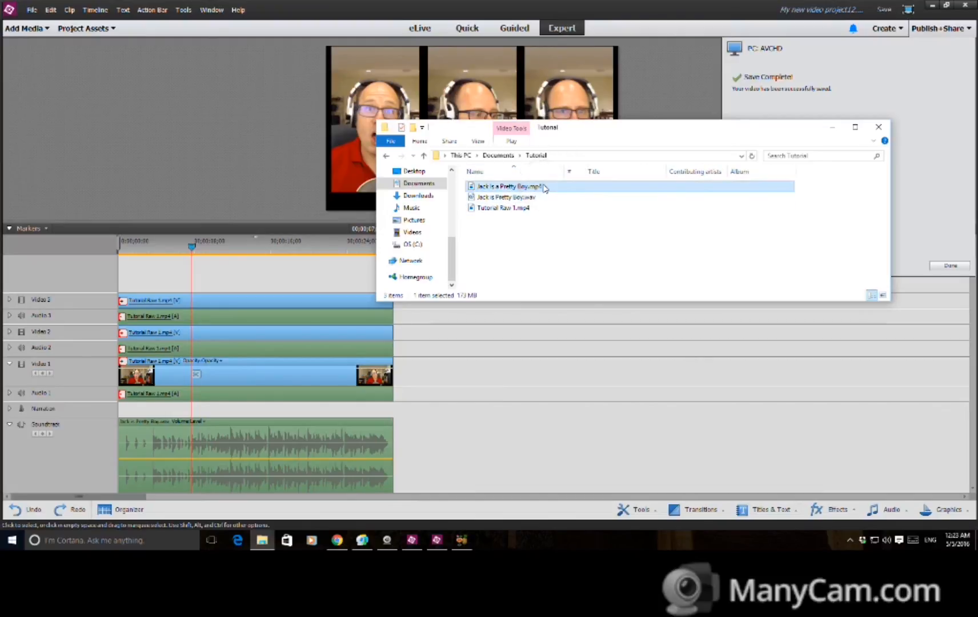
left_click(168, 135)
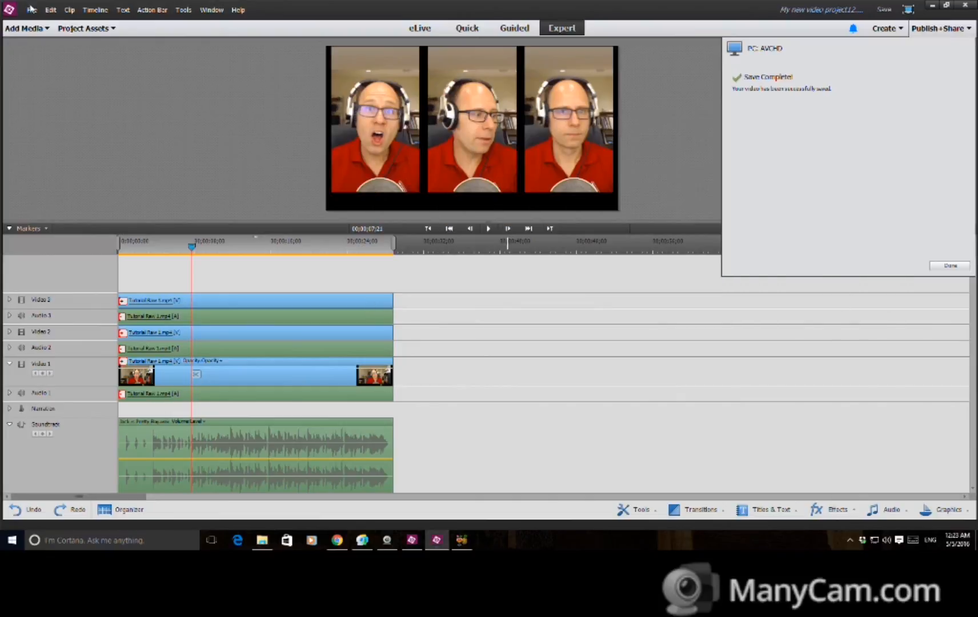
- Save the project as Jack Is a Pretty Boy in the Tutorial folder in Documents
left_click(31, 9)
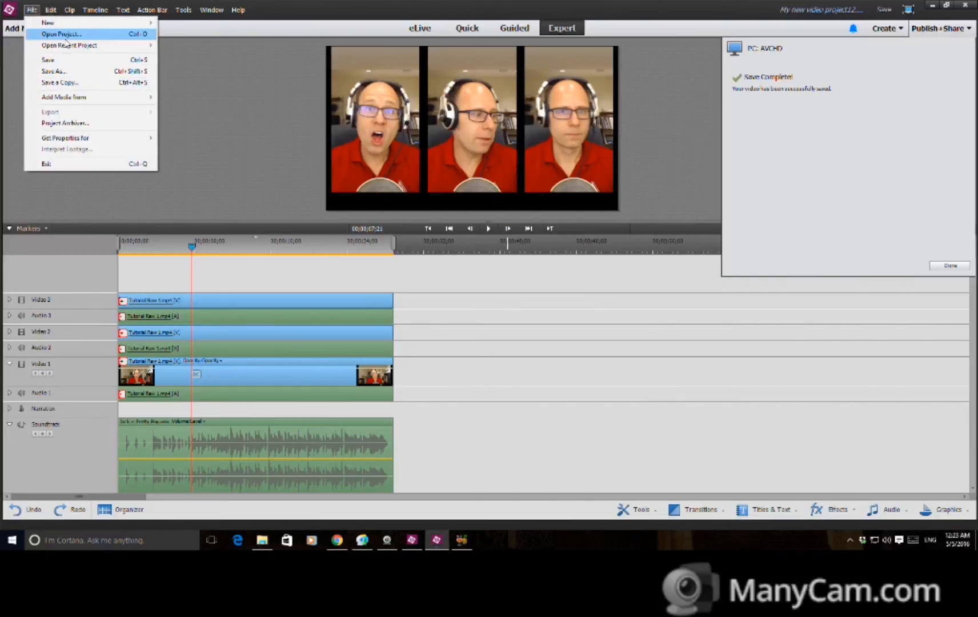
mouse_move(73, 50)
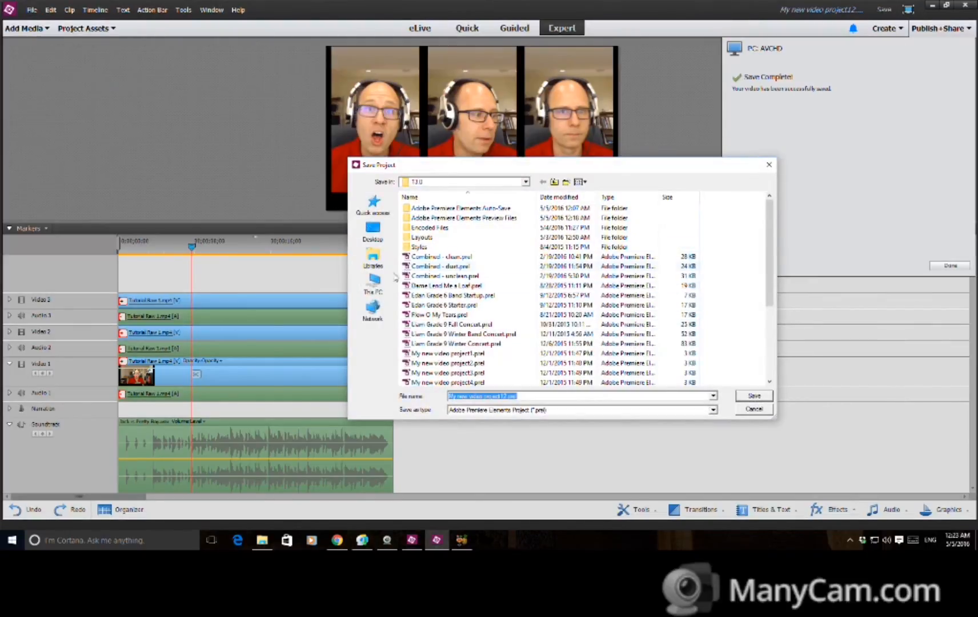
left_click(525, 182)
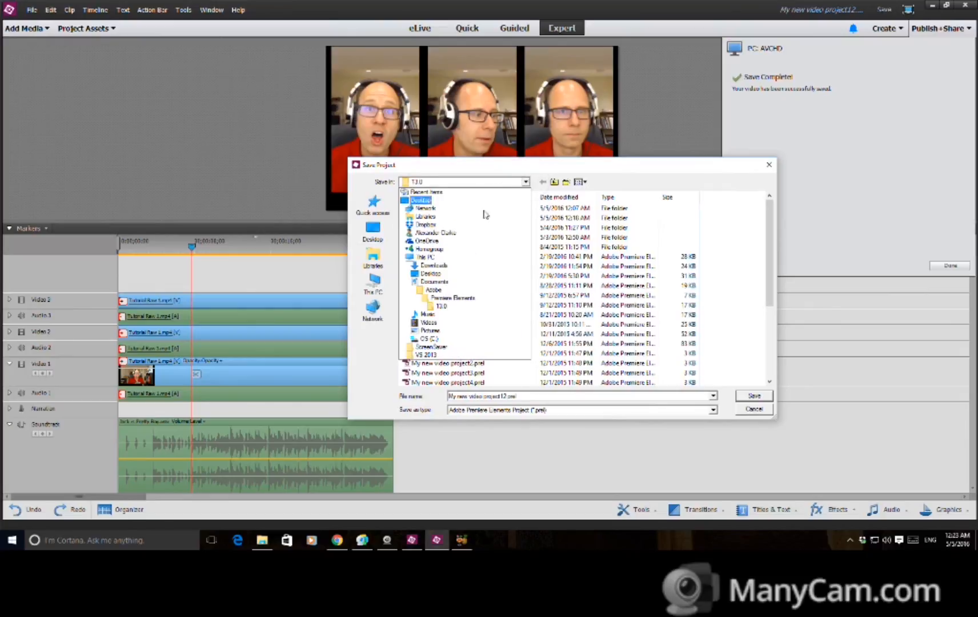
left_click(435, 281)
double_click(422, 208)
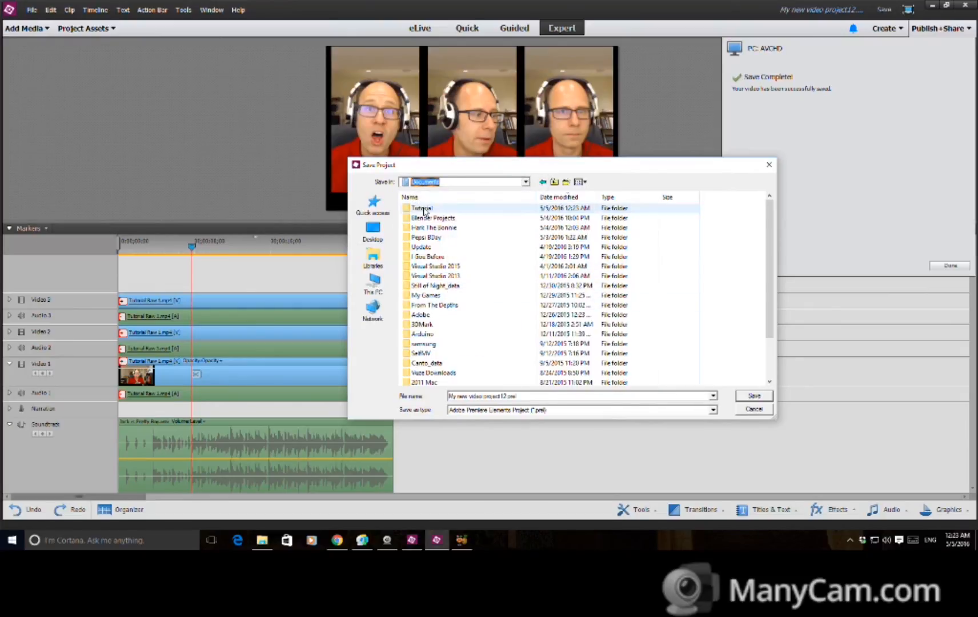
double_click(504, 396)
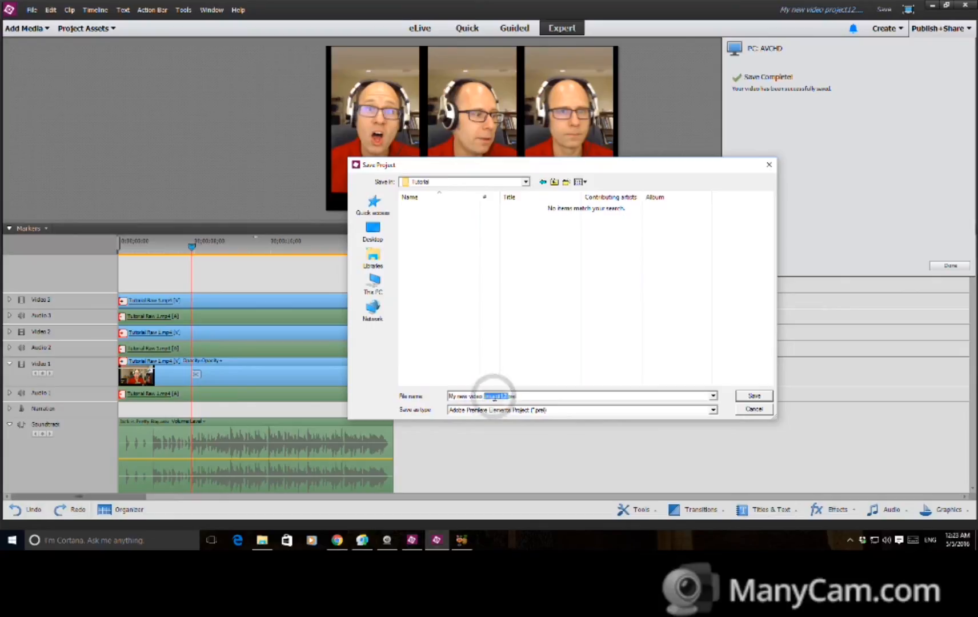
type("Jack")
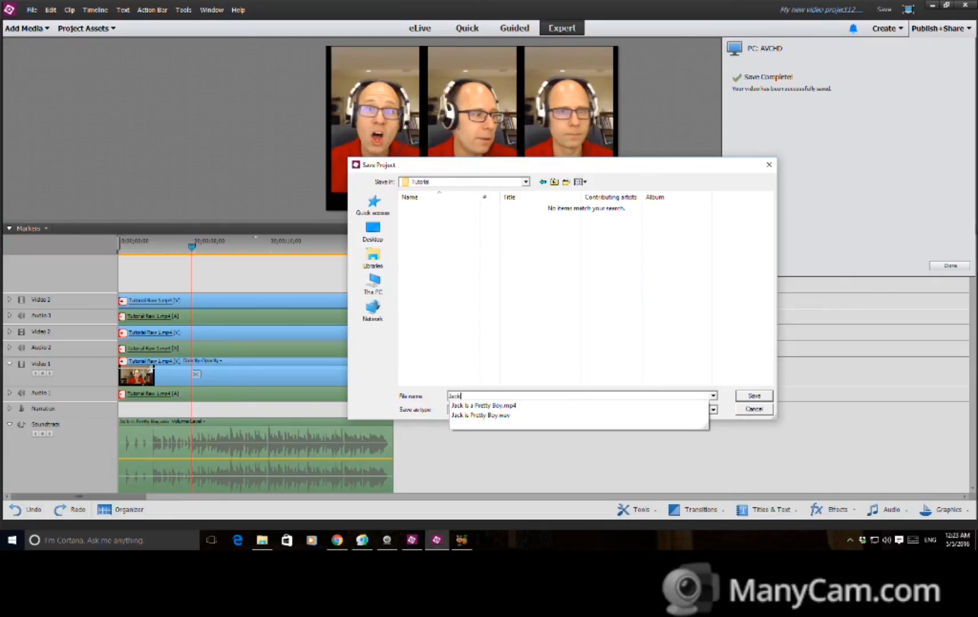
key("Down")
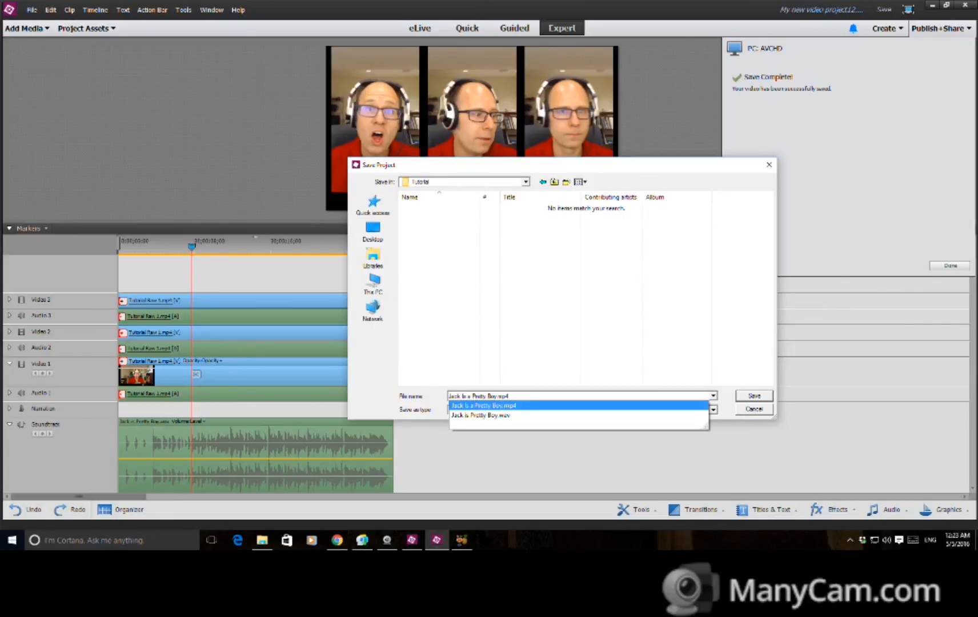
key("Return")
key("Return")
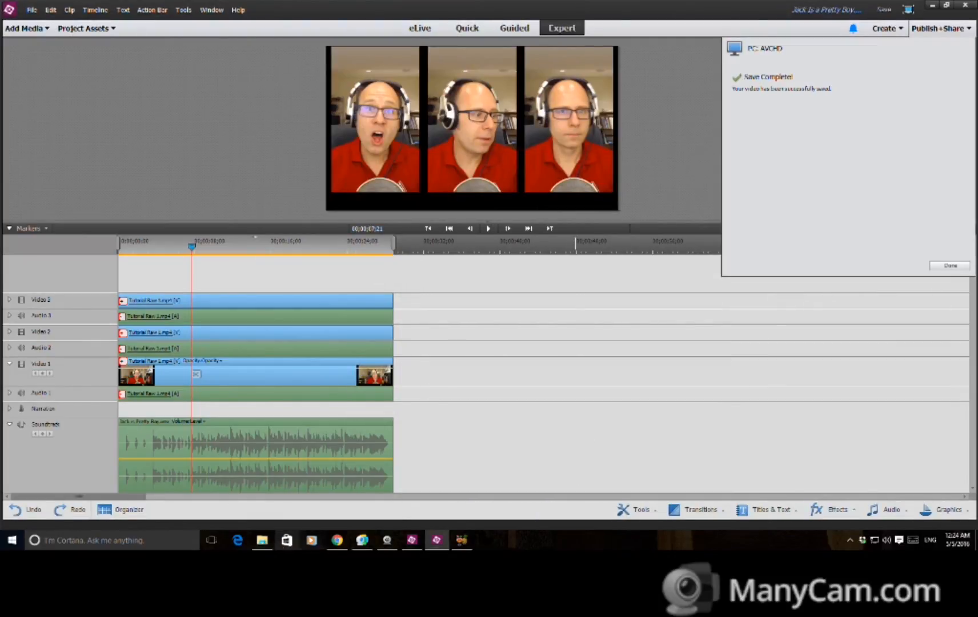
- Switch to File Explorer and play back the exported Jack Is a Pretty Boy.mp4 in Movies & TV, closing the player when done
left_click(262, 541)
left_click(507, 219)
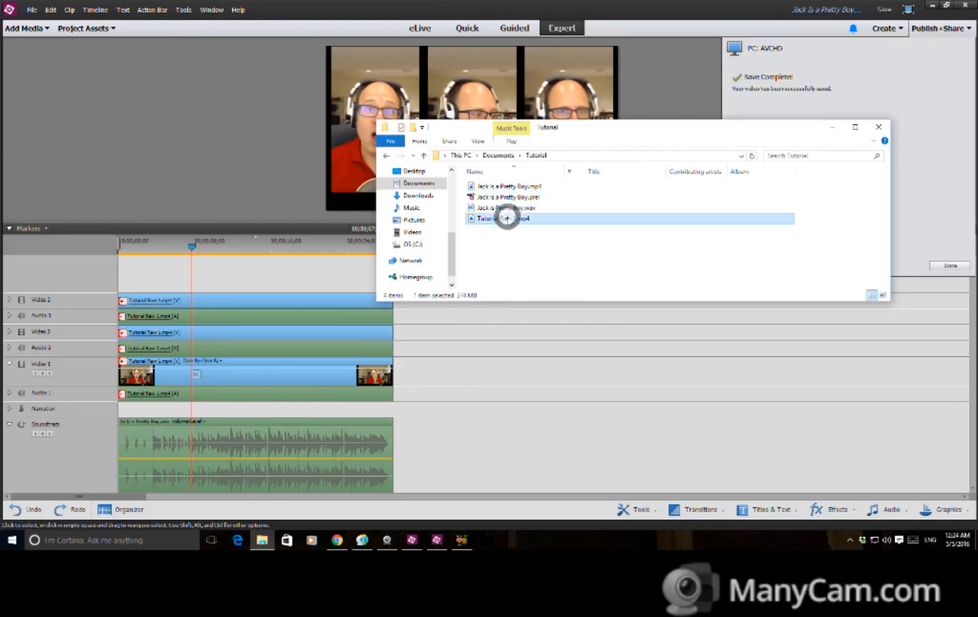
left_click(503, 187)
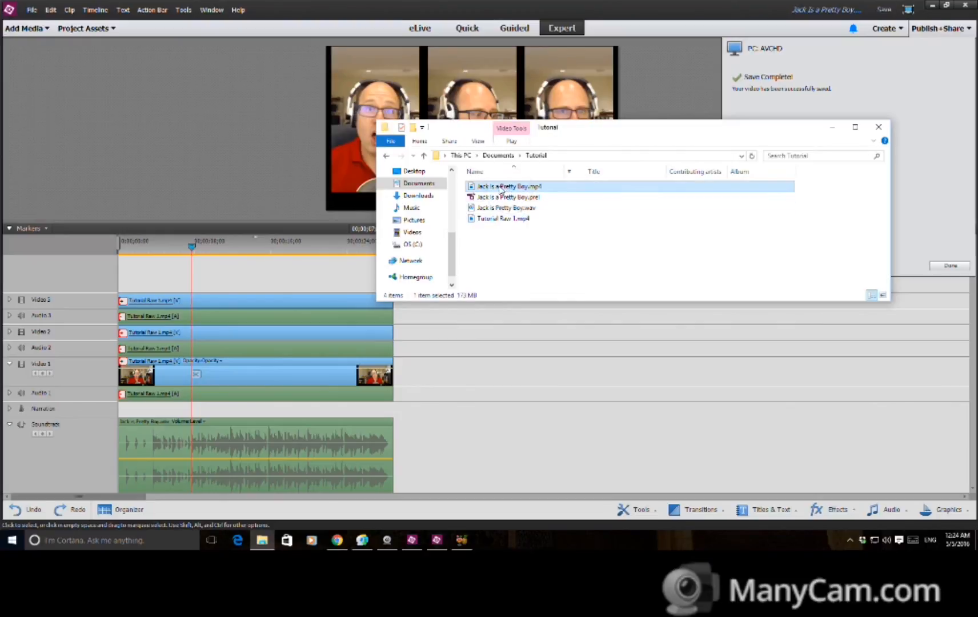
double_click(501, 189)
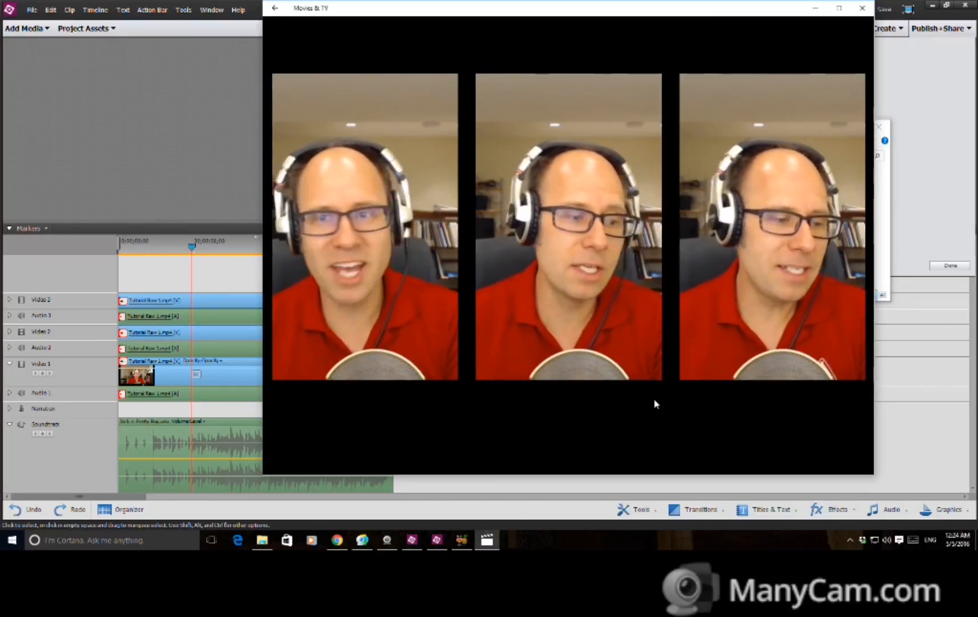
mouse_move(548, 430)
left_click(566, 455)
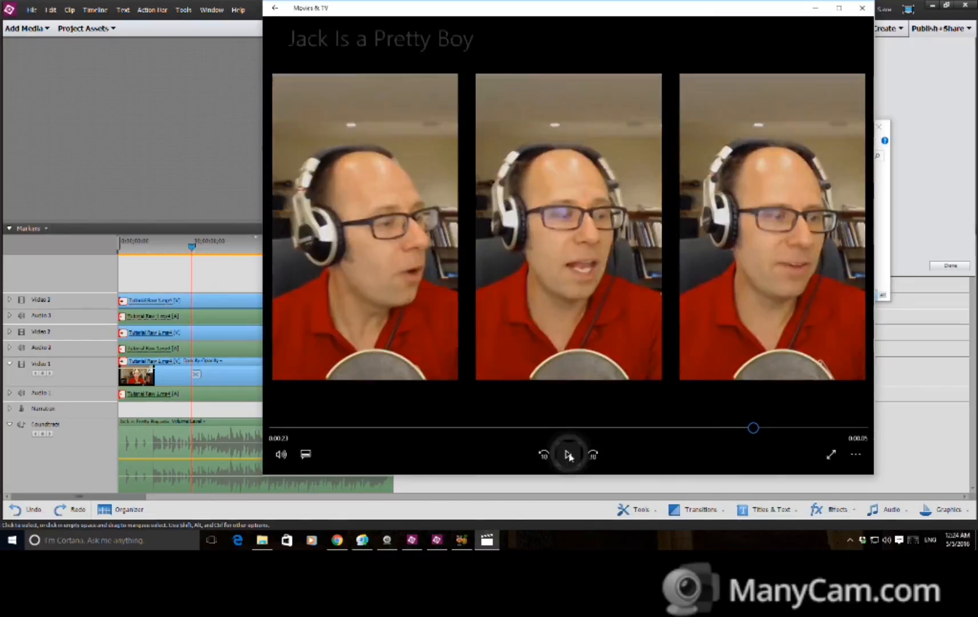
left_click(863, 8)
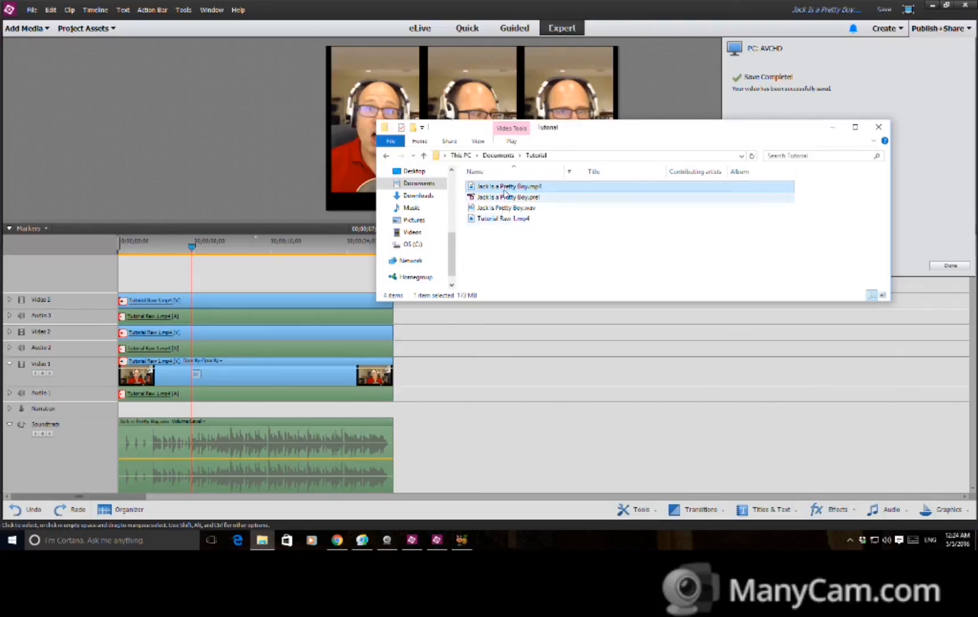
- Check the details of the Jack is Pretty Boy.wav and Jack Is a Pretty Boy.mp4 files in the Tutorial folder
left_click(478, 141)
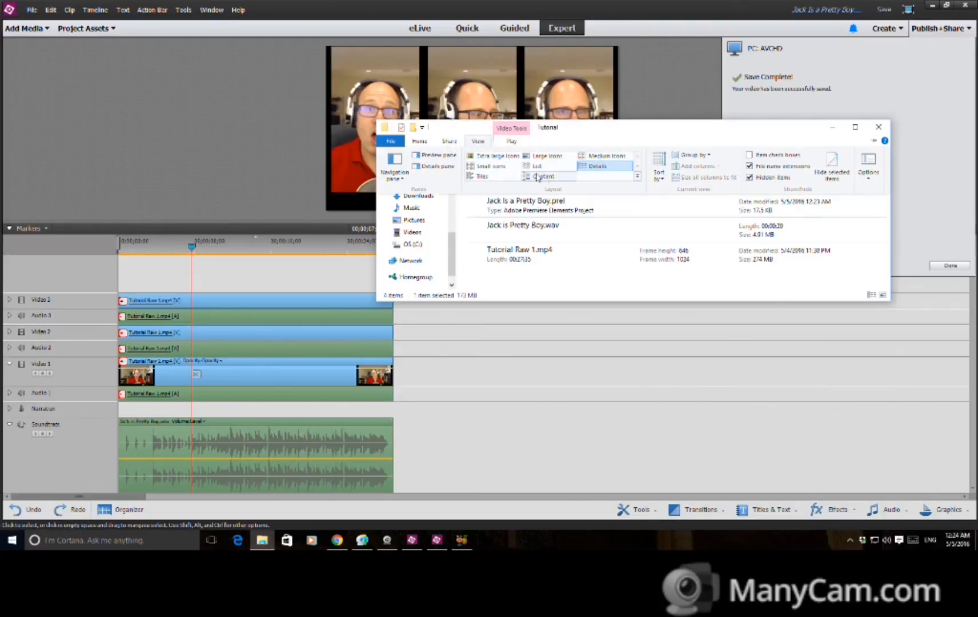
left_click(597, 166)
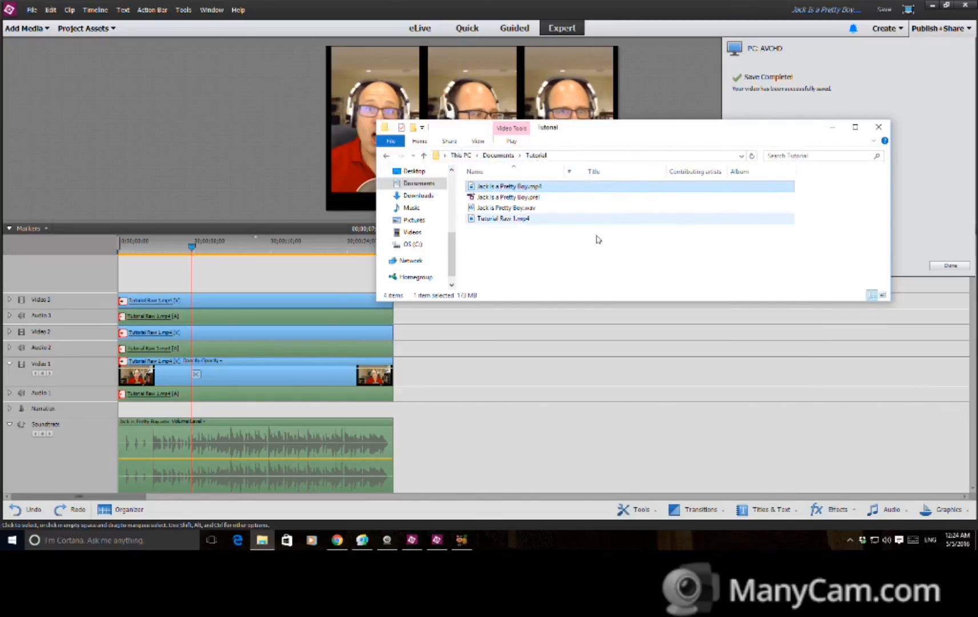
left_click(508, 209)
left_click(510, 189)
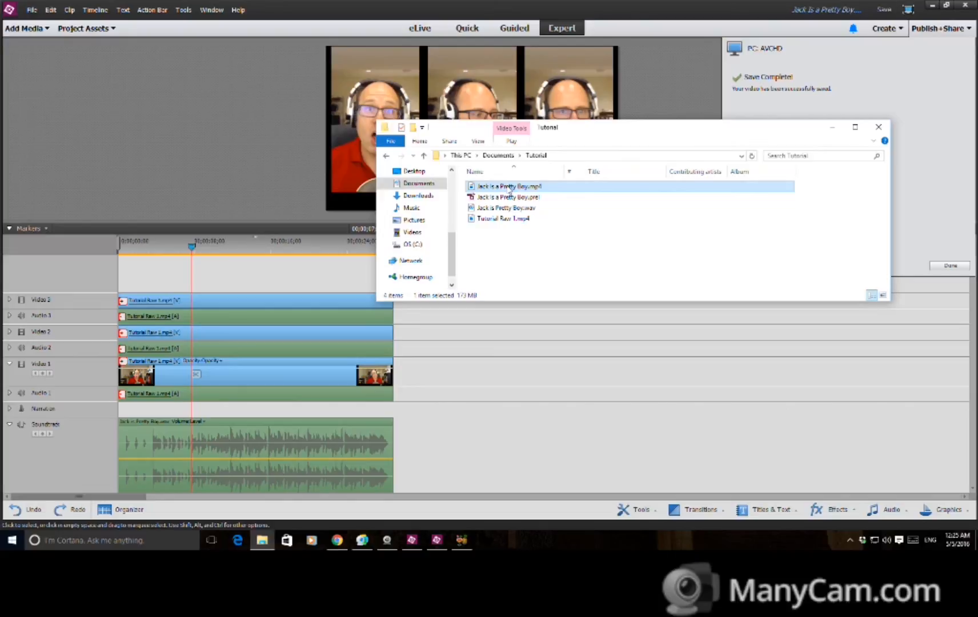
- Load Jack Is a Pretty Boy.mp4 into HandBrake and set the video's constant quality to RF 22, with the x264 preset at Very Fast
left_click_drag(509, 189, 373, 182)
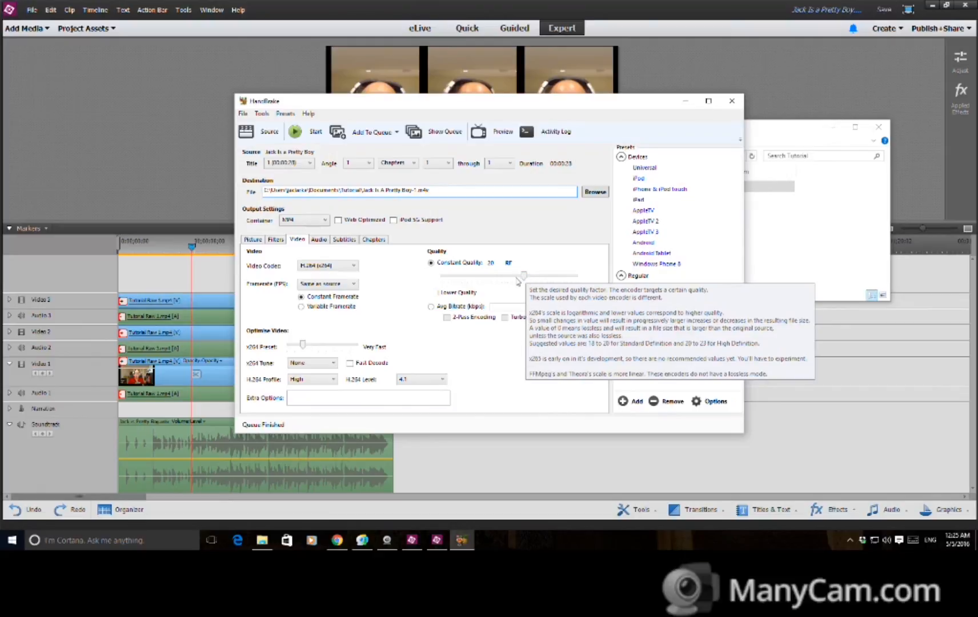
left_click_drag(524, 278, 518, 276)
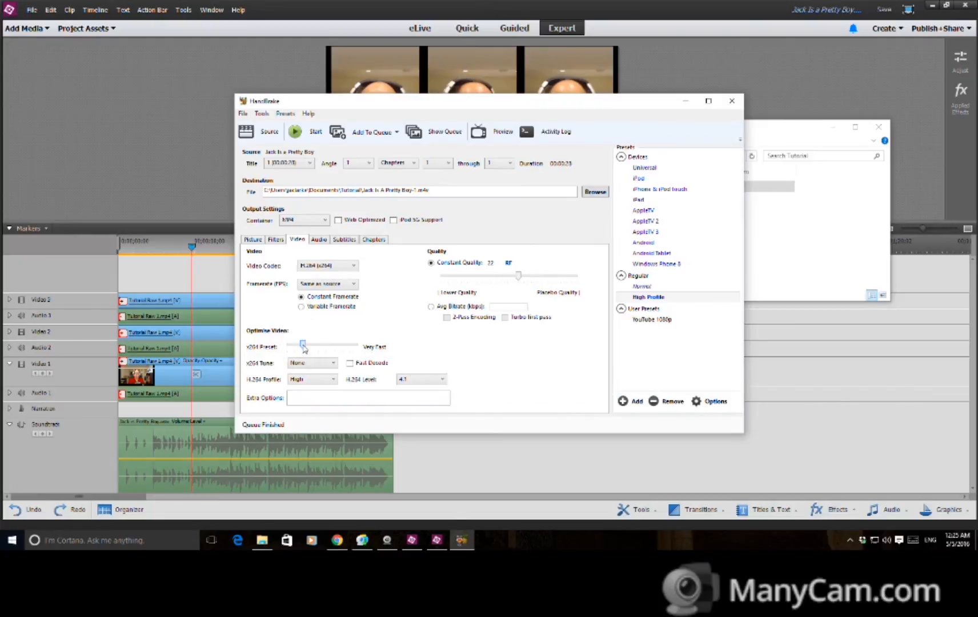
mouse_move(306, 348)
left_mouse_down()
mouse_move(333, 350)
mouse_move(307, 349)
left_mouse_up()
- Reduce the audio to a single track using the Auto Passthru codec and start the HandBrake encode
left_click(320, 240)
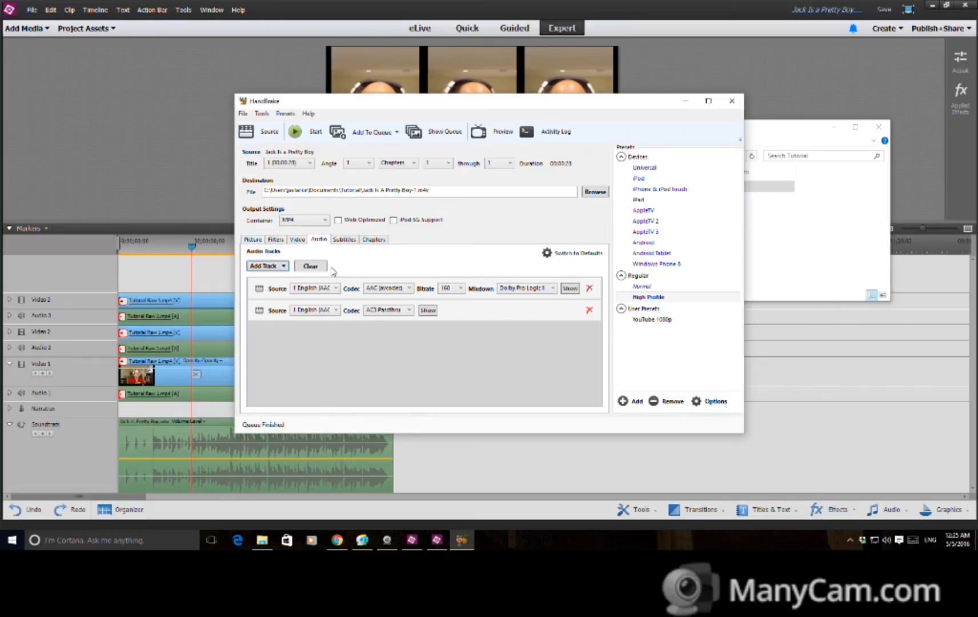
left_click(590, 288)
left_click(327, 290)
left_click(339, 334)
left_click(388, 288)
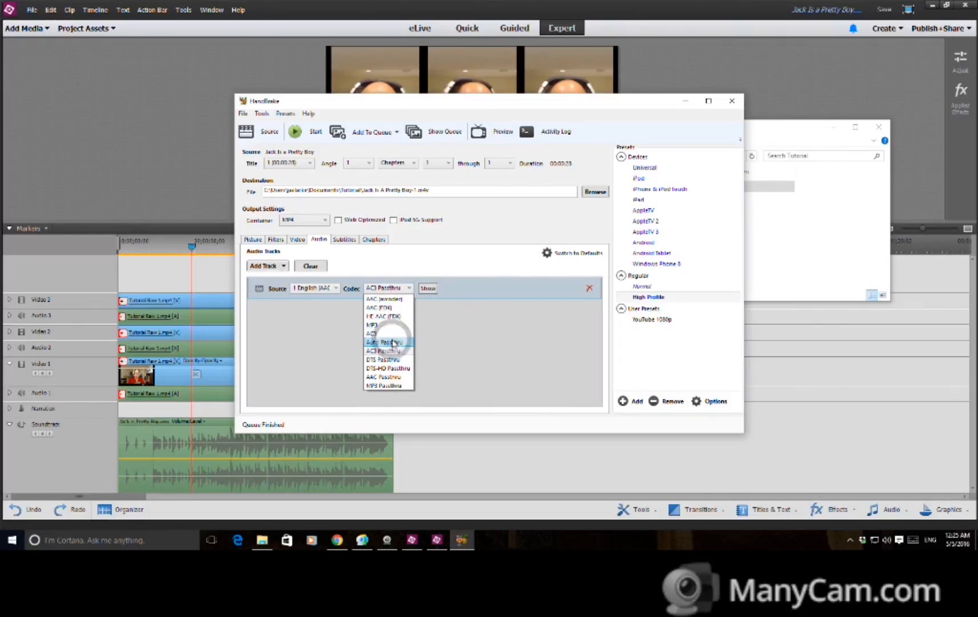
left_click(393, 343)
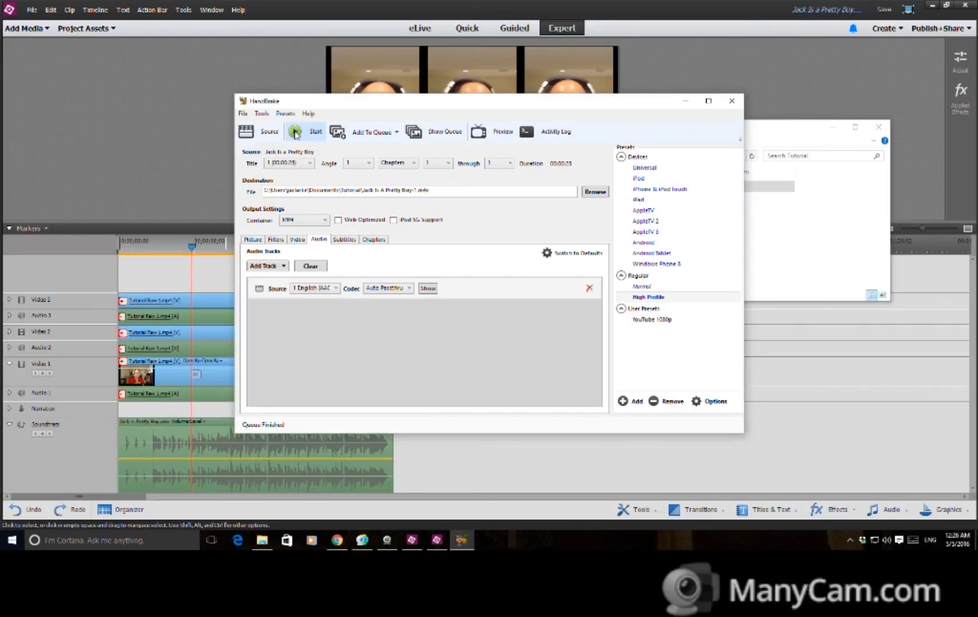
left_click(296, 134)
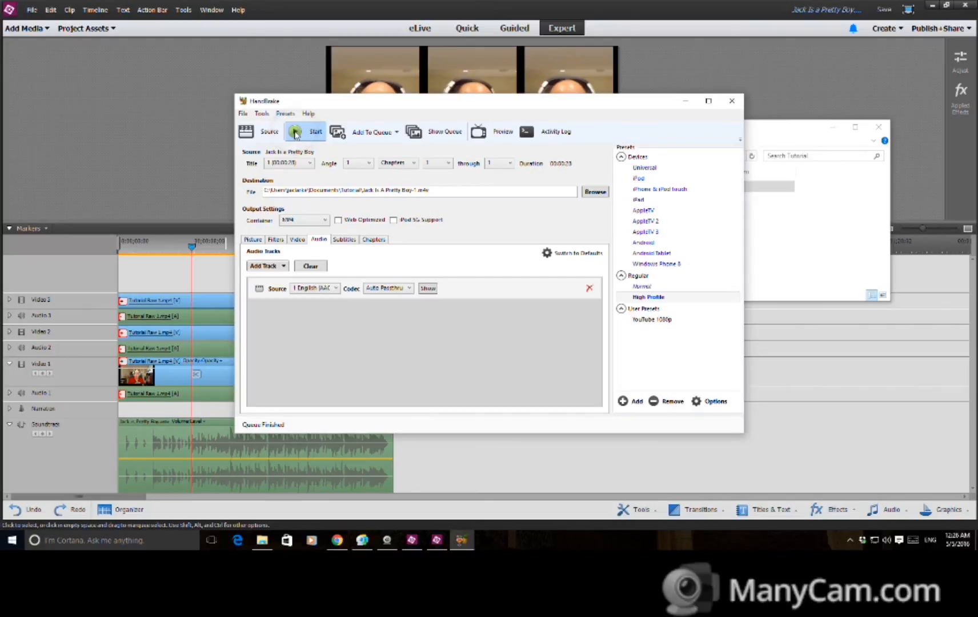
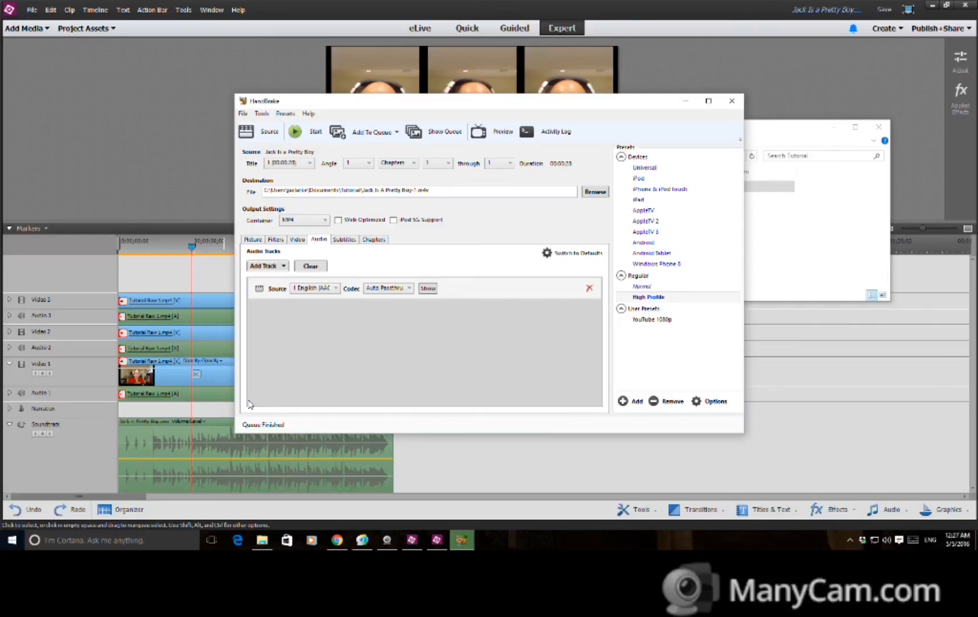
- Switch to File Explorer, play the encoded Jack Is A Pretty Boy-1.m4v and compare its file size with the original mp4
left_click(263, 540)
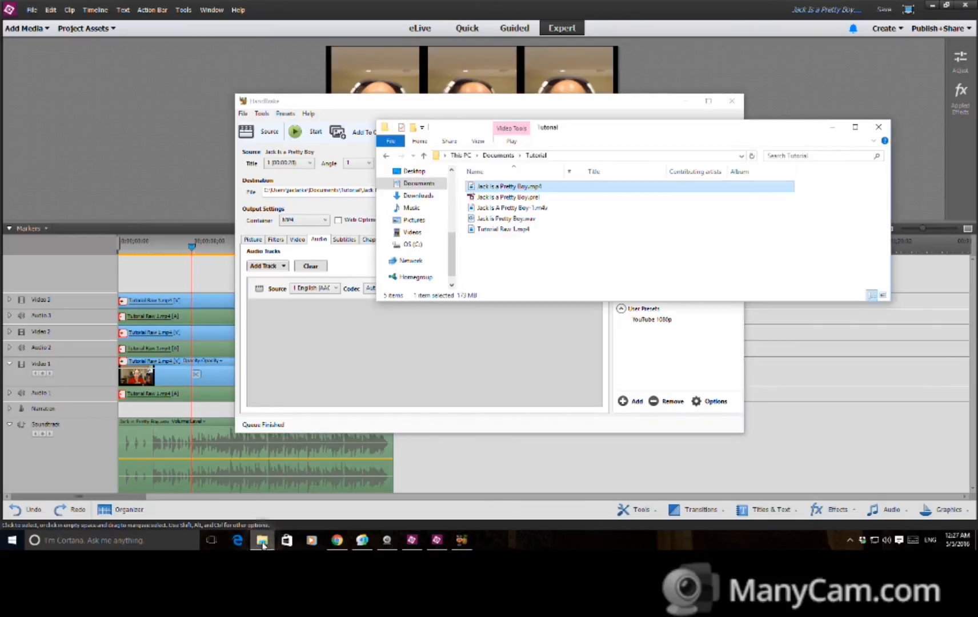
left_click(506, 209)
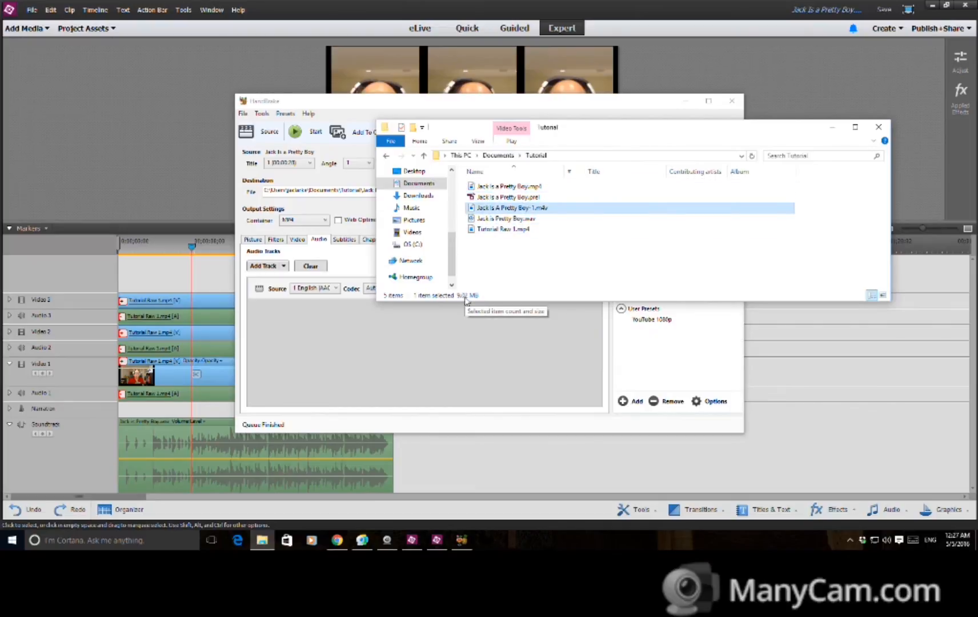
double_click(495, 208)
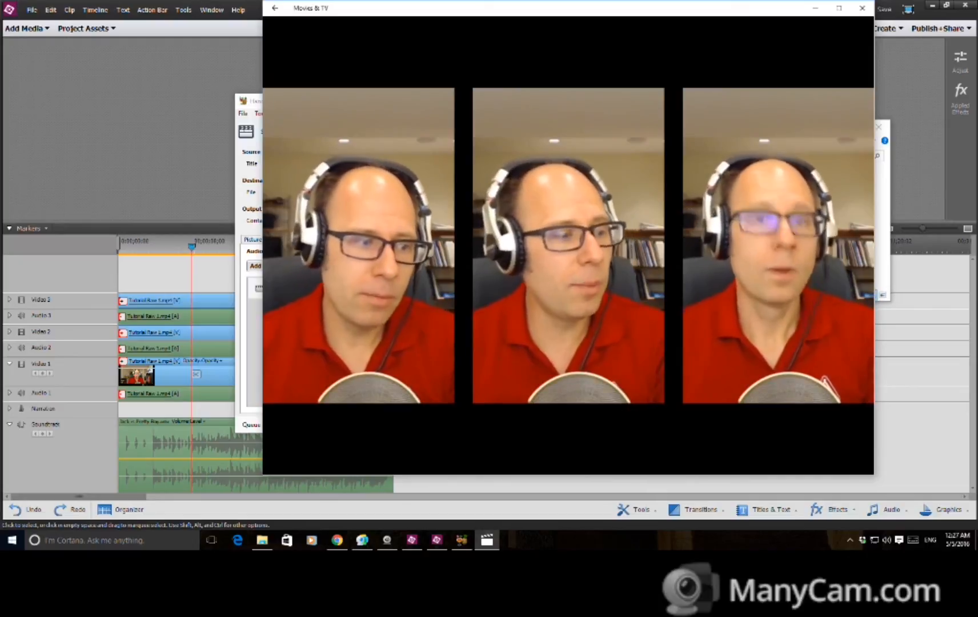
left_click(863, 8)
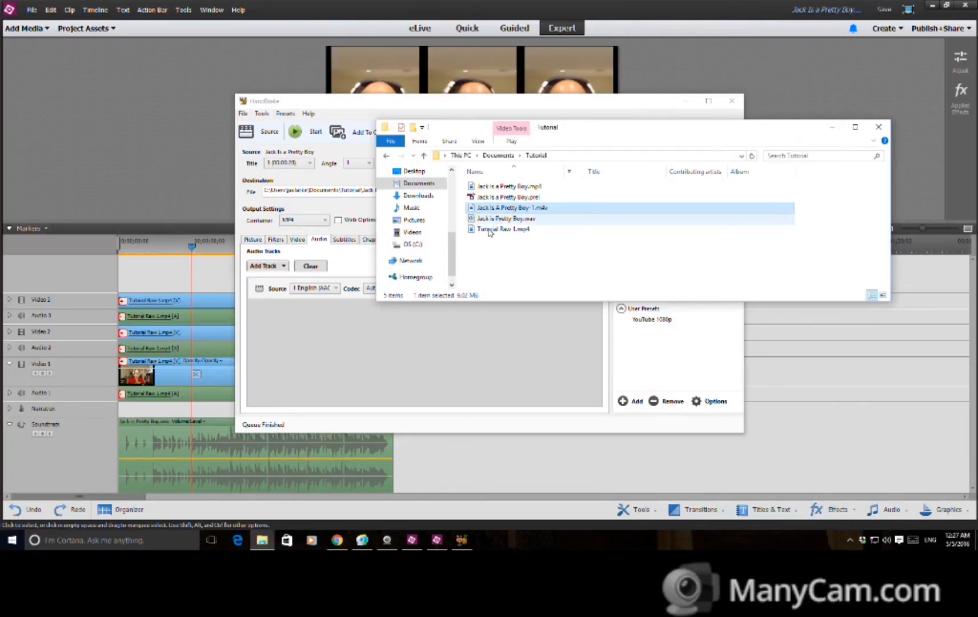
left_click(509, 187)
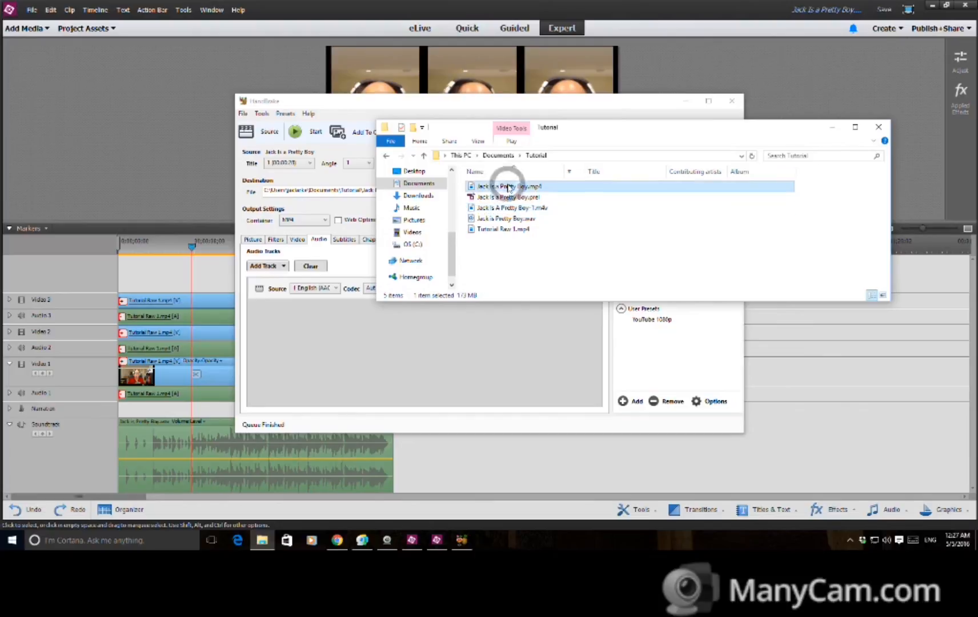
left_click(510, 210)
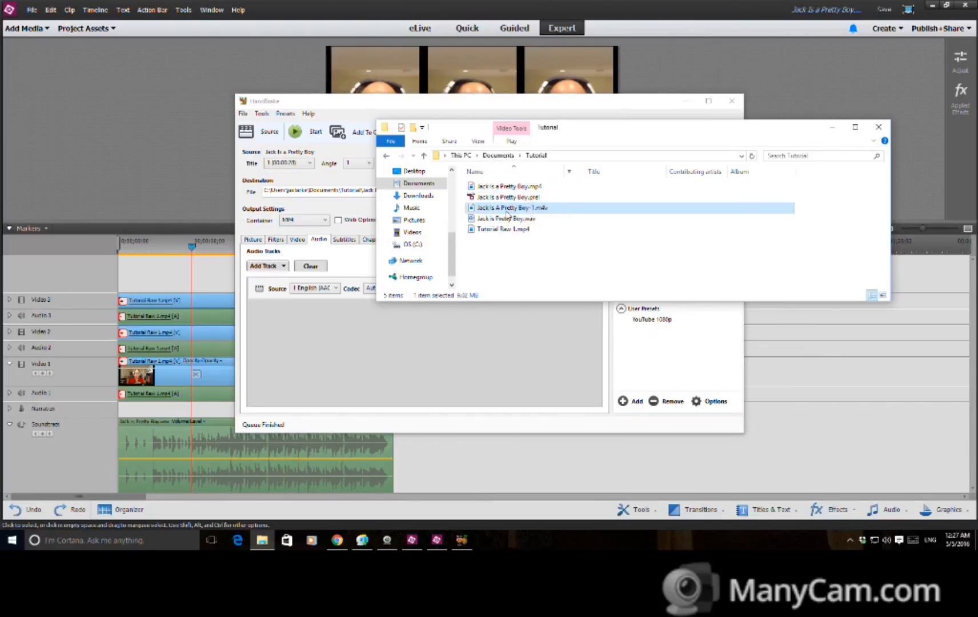
- Switch to YouTube in Chrome and upload Jack Is A Pretty Boy-1.m4v from the Tutorial folder
left_click(337, 541)
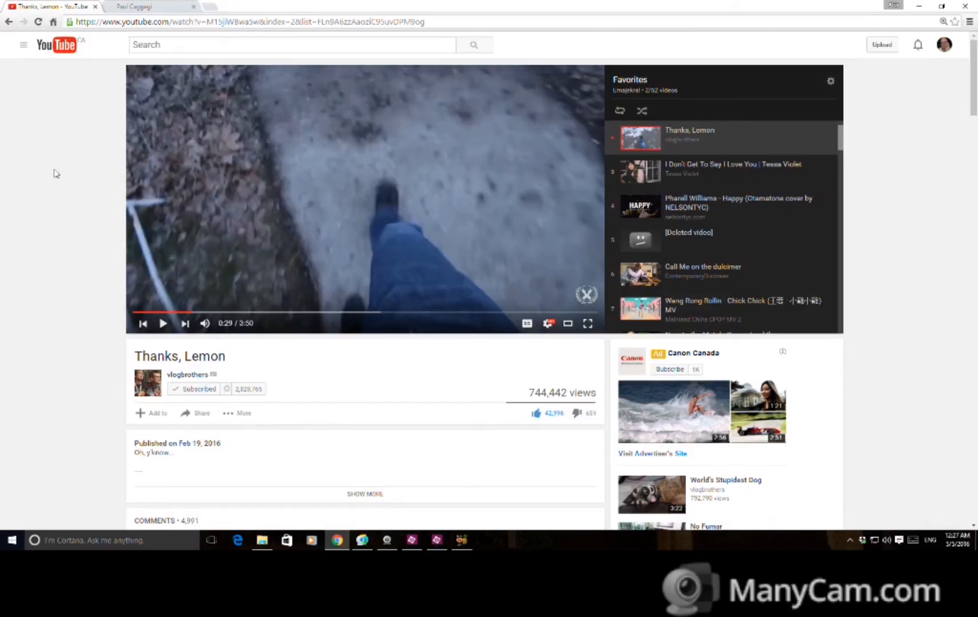
left_click(879, 44)
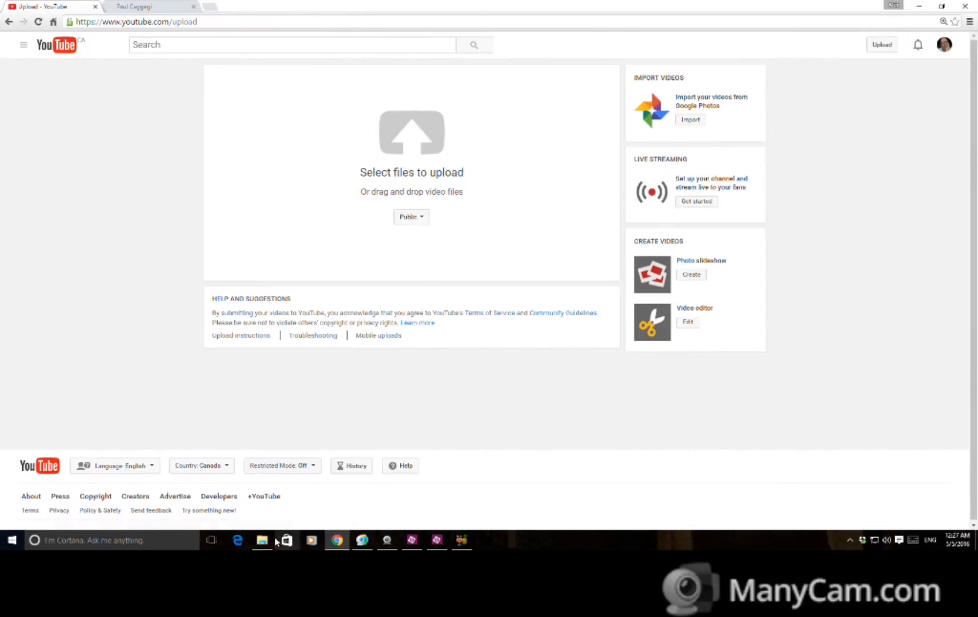
left_click(262, 540)
left_click(502, 208)
left_click_drag(495, 209, 309, 162)
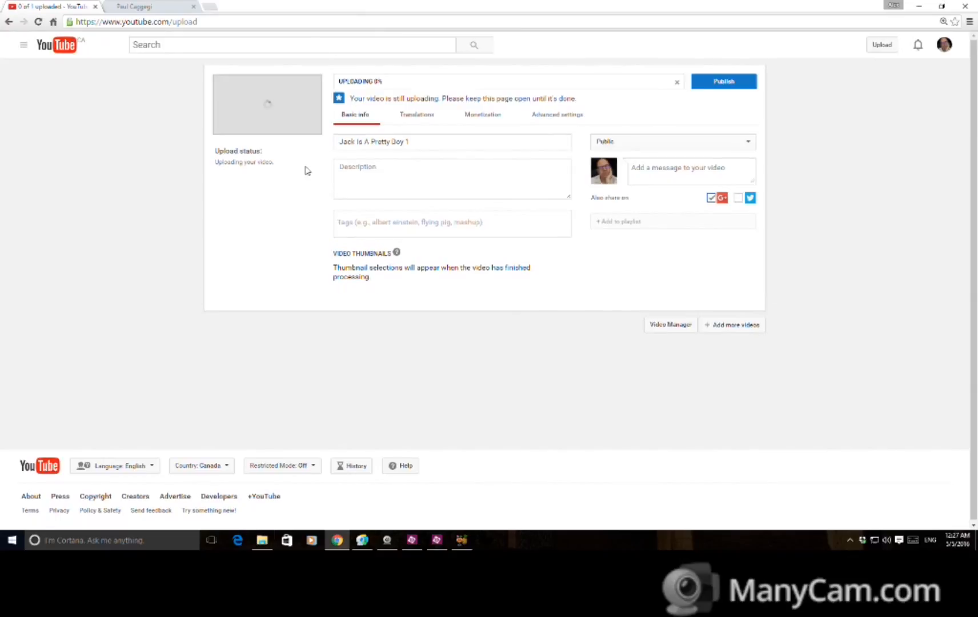
- Title the video Follow Me Quickly - Melvill Collection and describe it as part of a video multitracks tutorial coming in the near future
triple_click(432, 140)
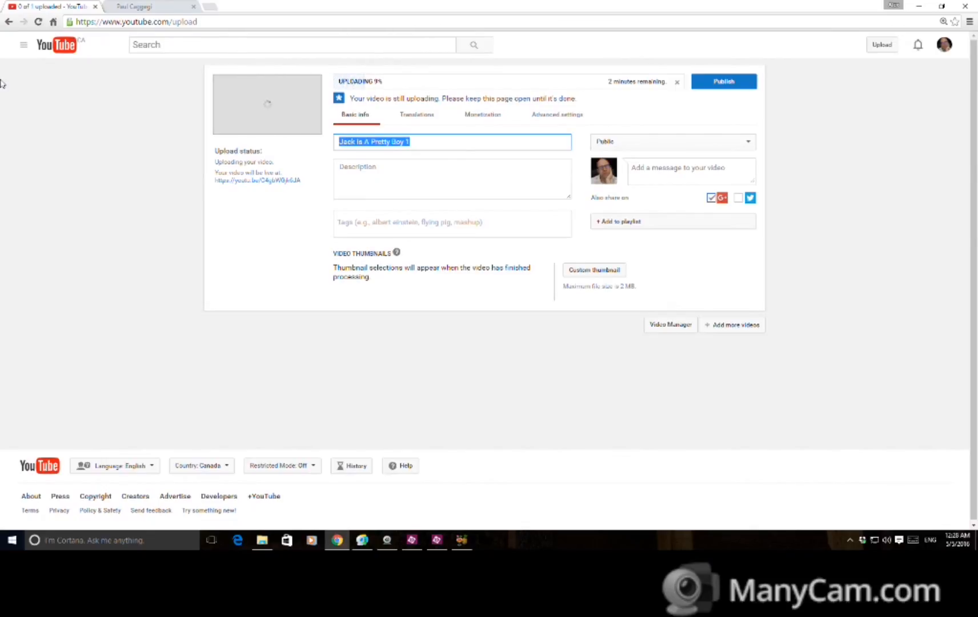
type("Follow Me Quickly - Melvill Collection")
left_click(427, 173)
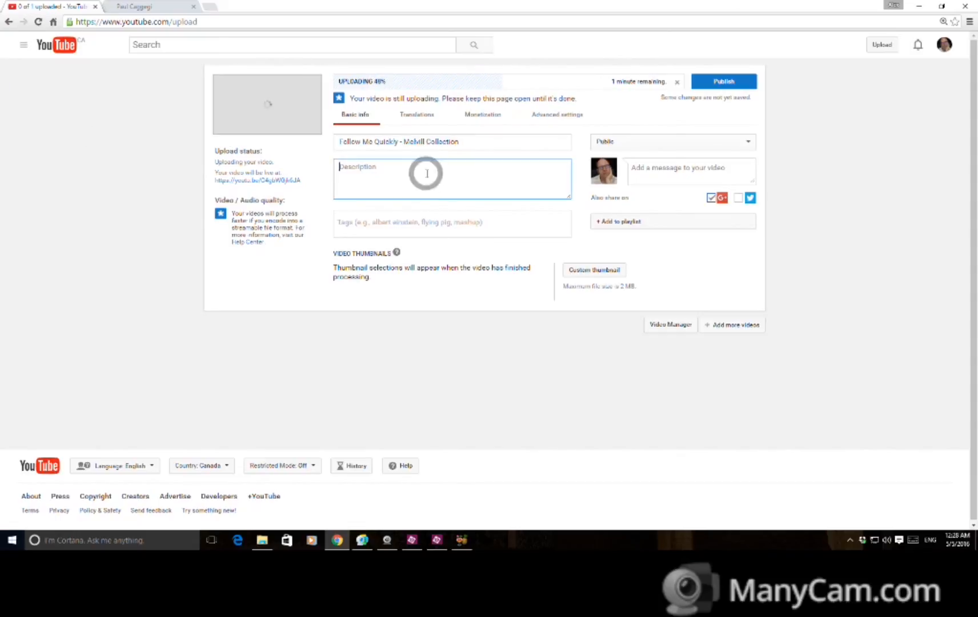
type("Made this as part of a tutorial so you can make your own video multitracks. Watch for the tutorial to be posted in the near future. :)")
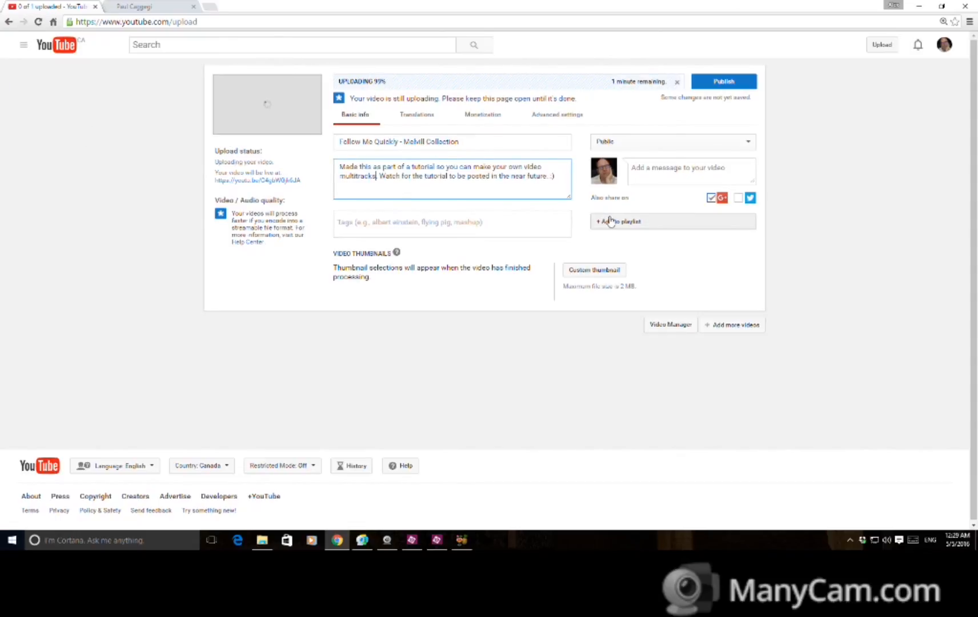
- Add the uploaded video to the Singing Development playlist
left_click(610, 221)
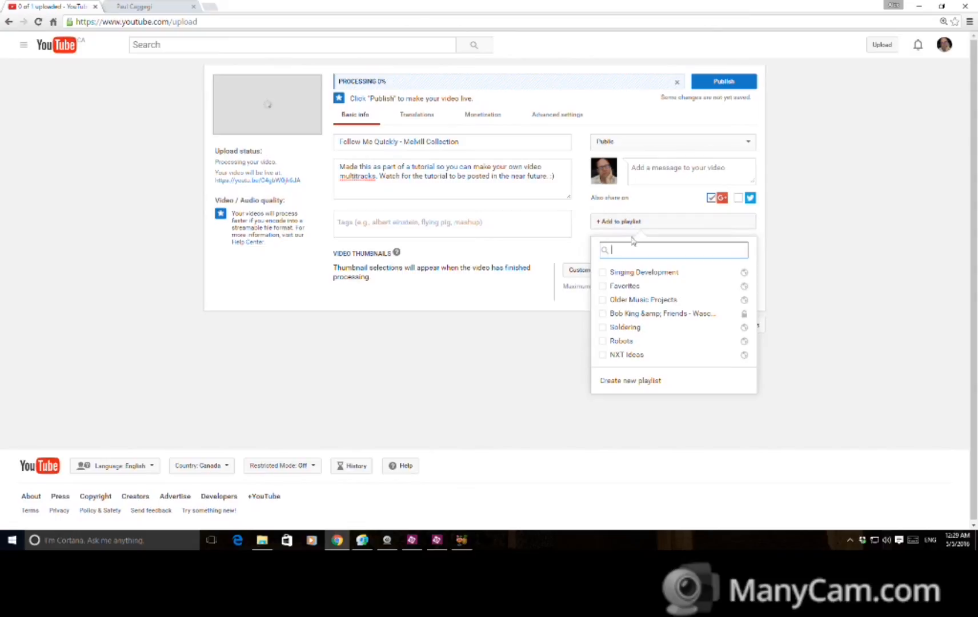
left_click(629, 273)
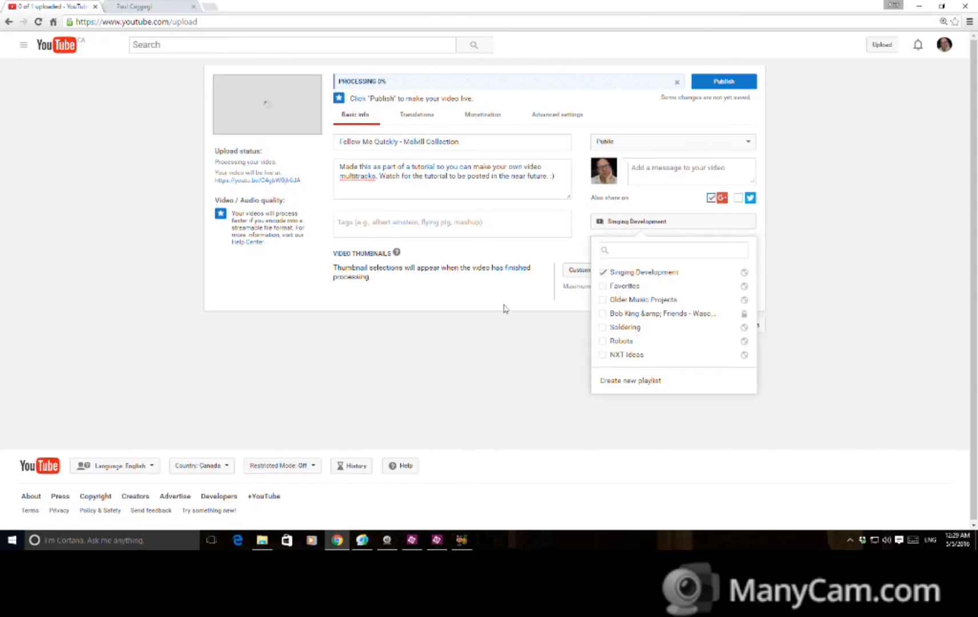
left_click(494, 328)
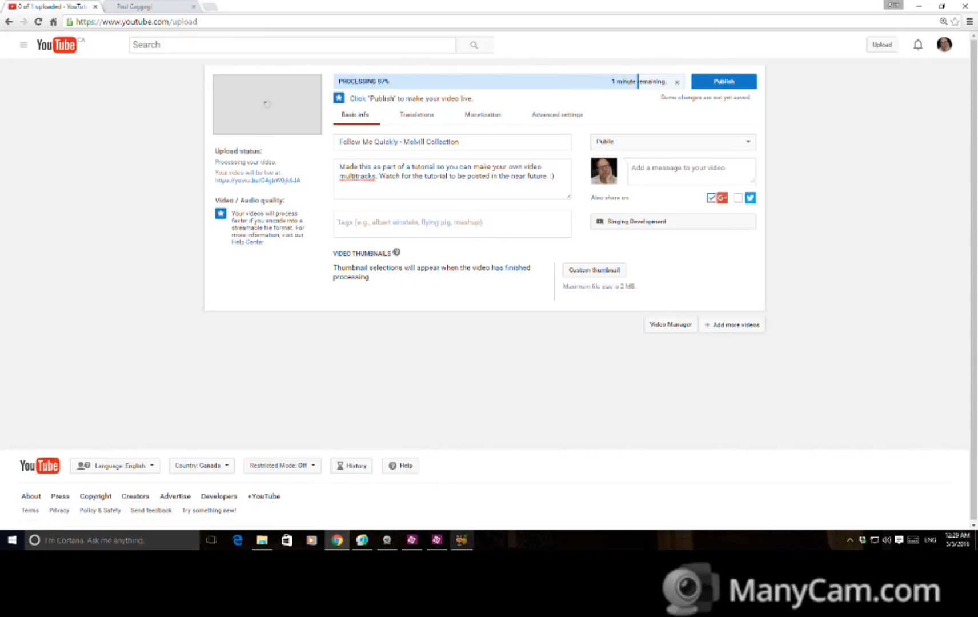
- Switch to HandBrake to look over the output settings, and return to the YouTube upload page
left_click(461, 540)
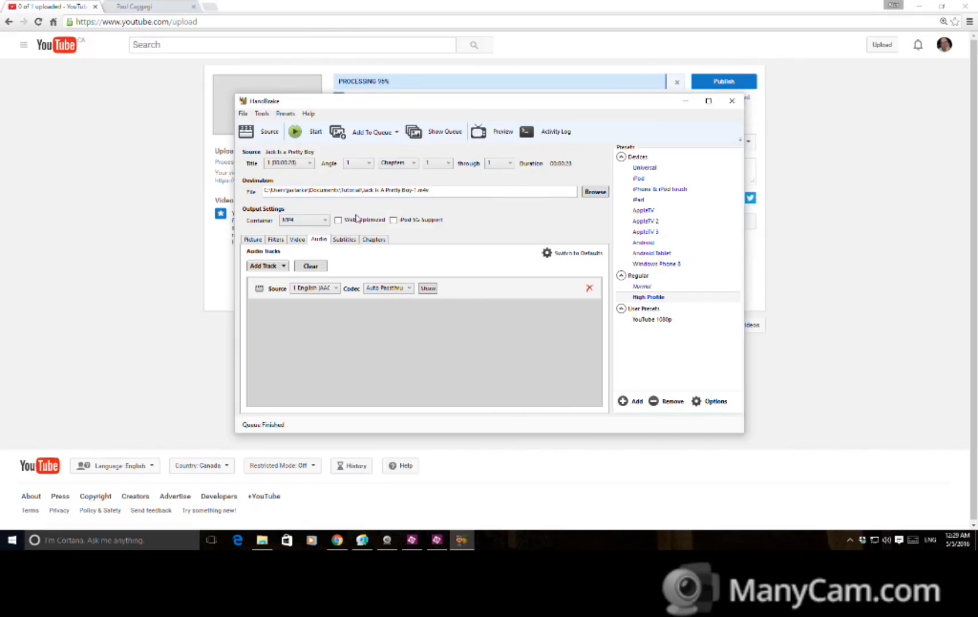
left_click(160, 254)
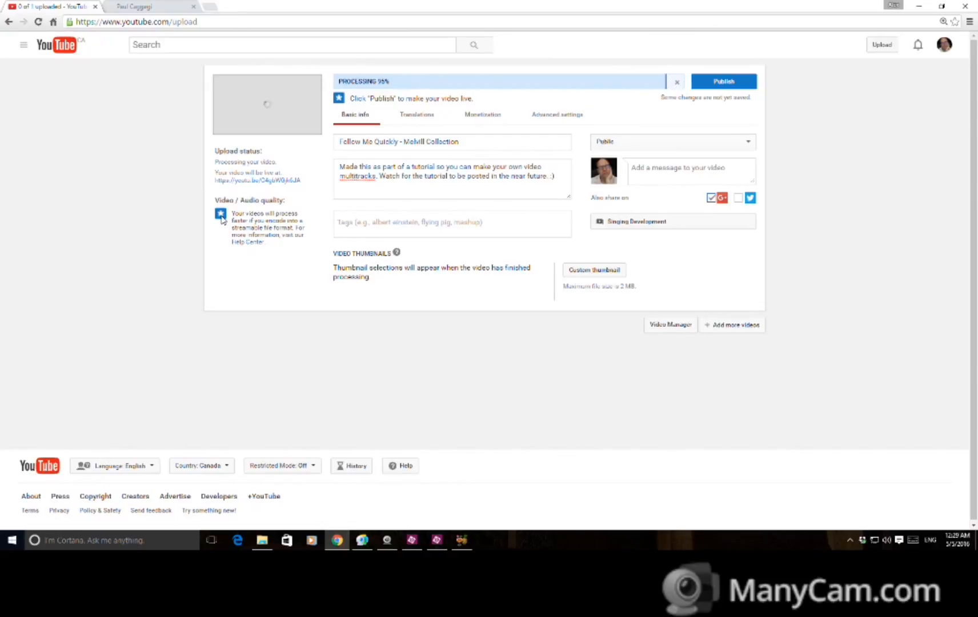
- Switch to Inkscape and open the recent file CoverDesign.svg
left_click(13, 541)
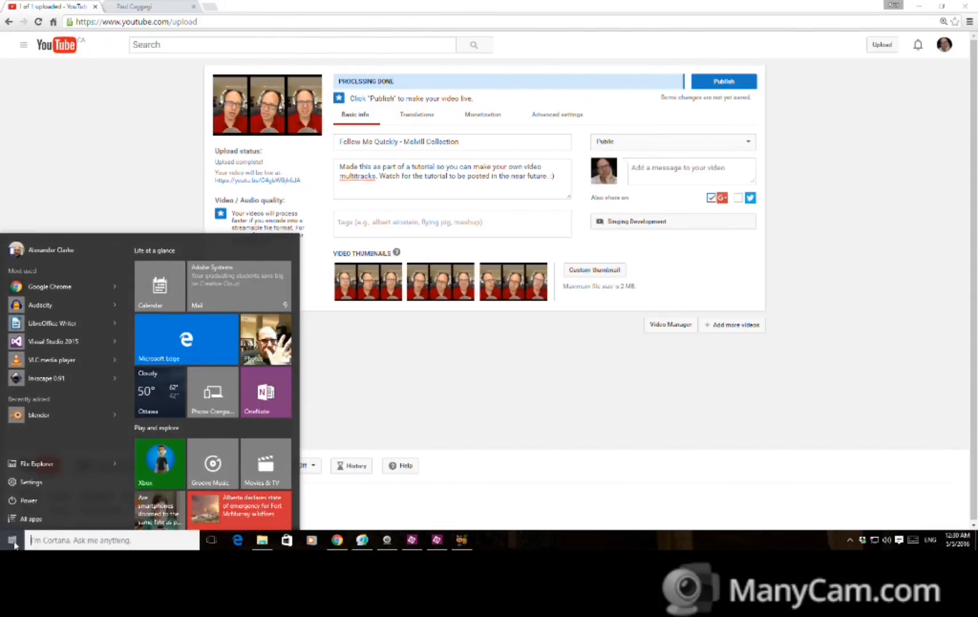
left_click(444, 380)
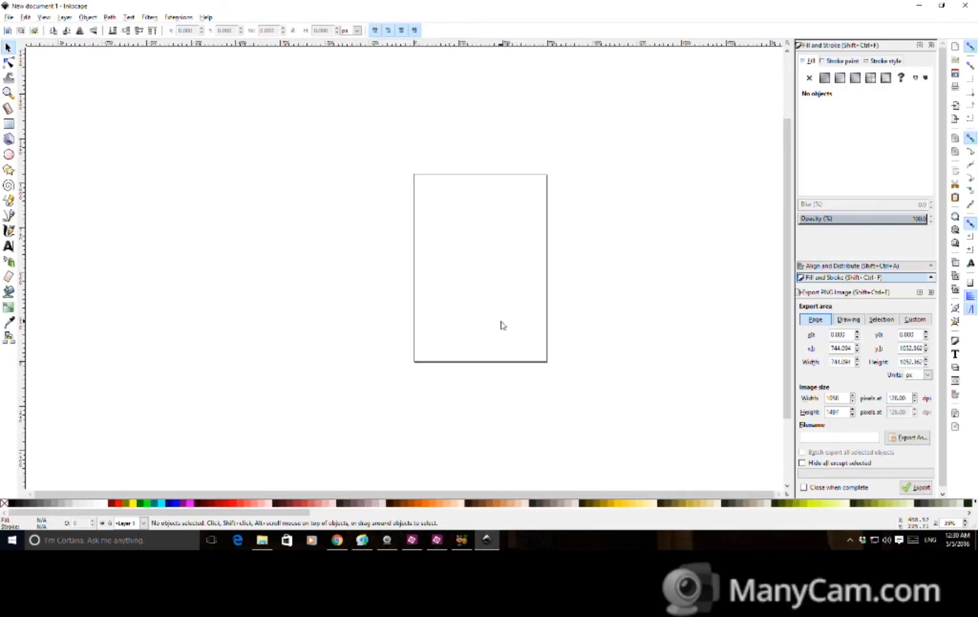
left_click(8, 17)
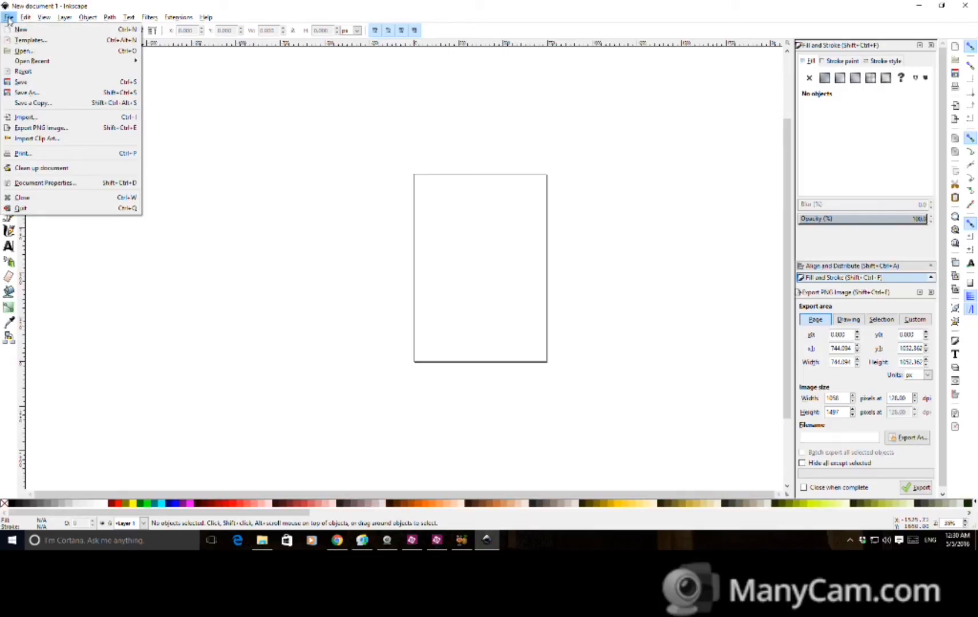
mouse_move(86, 61)
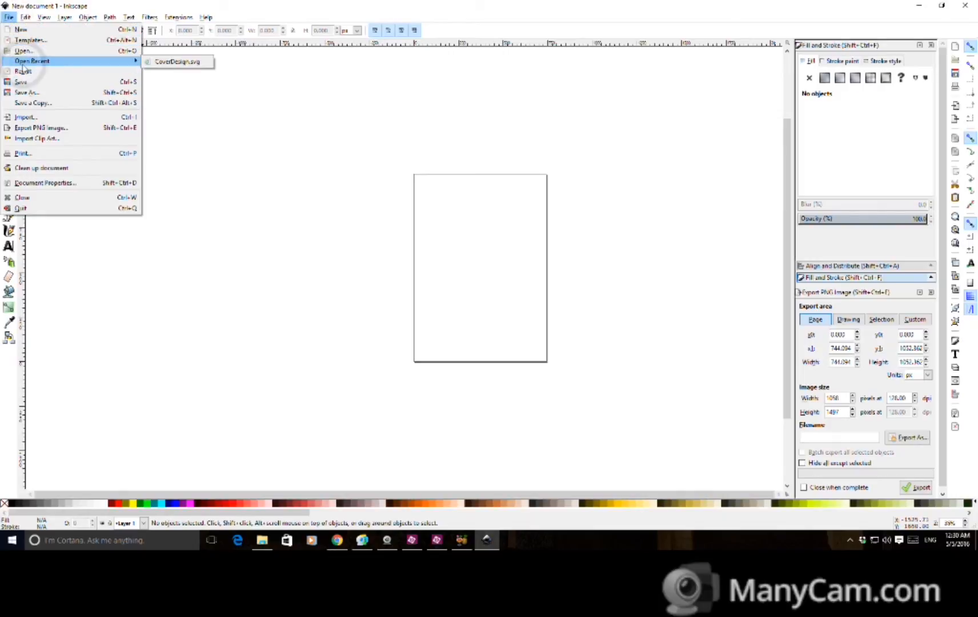
left_click(174, 61)
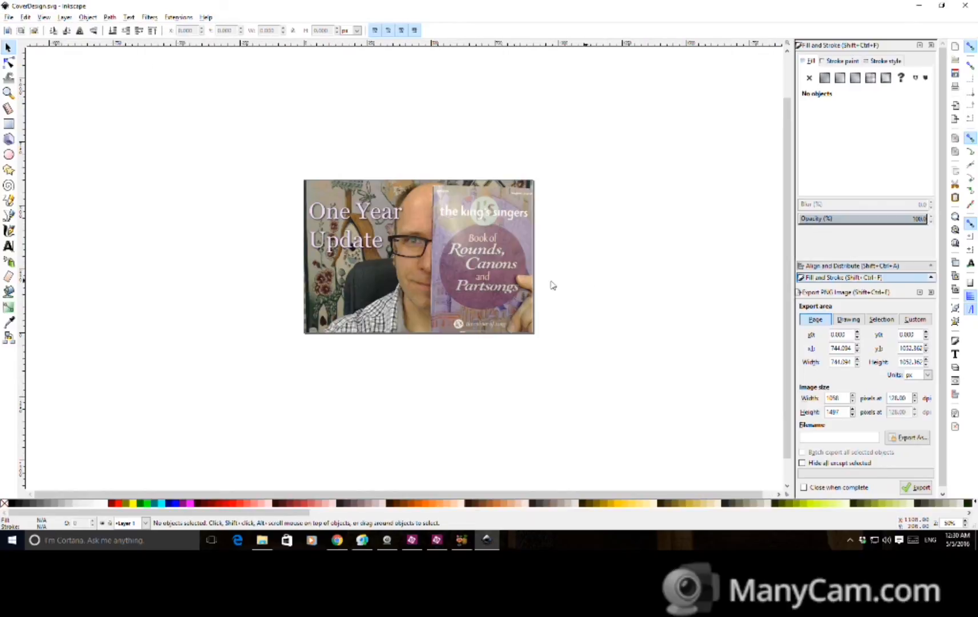
- Replace the One Year Update title text on the cover image with Follow Me Quickly
left_click(8, 247)
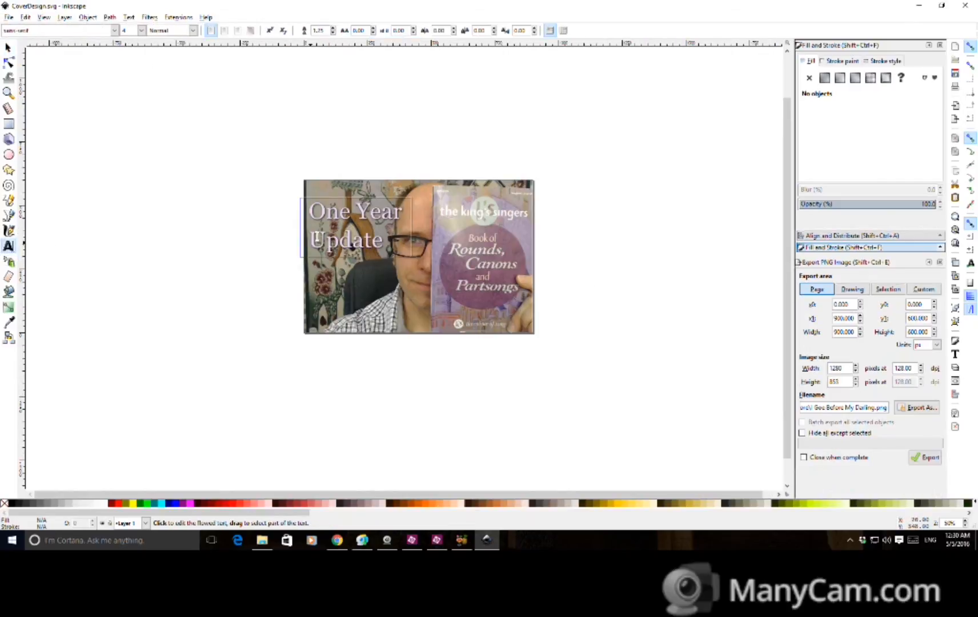
left_click(334, 210)
key("ctrl+a")
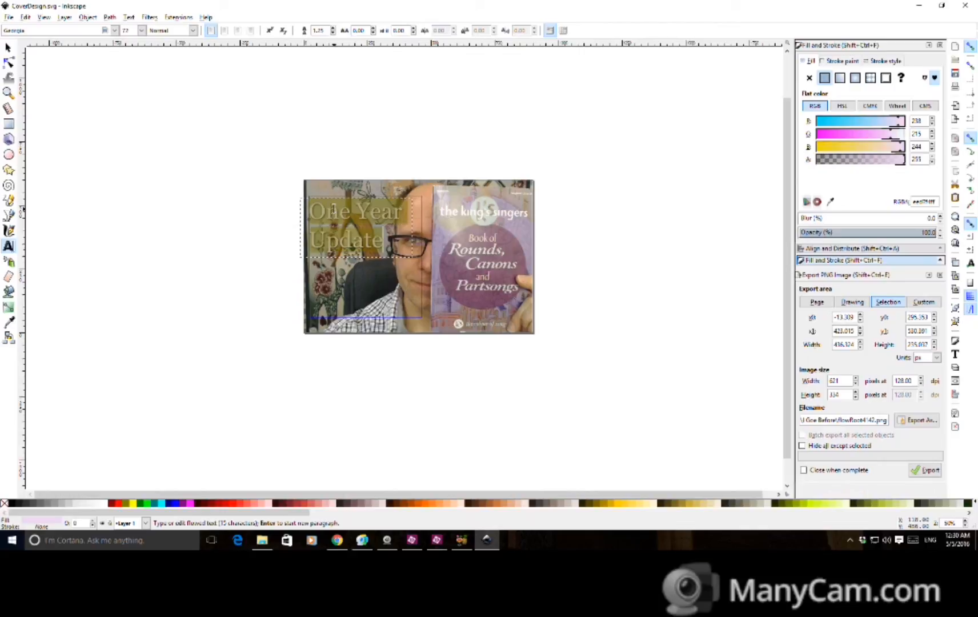
type("Follow Me QUi")
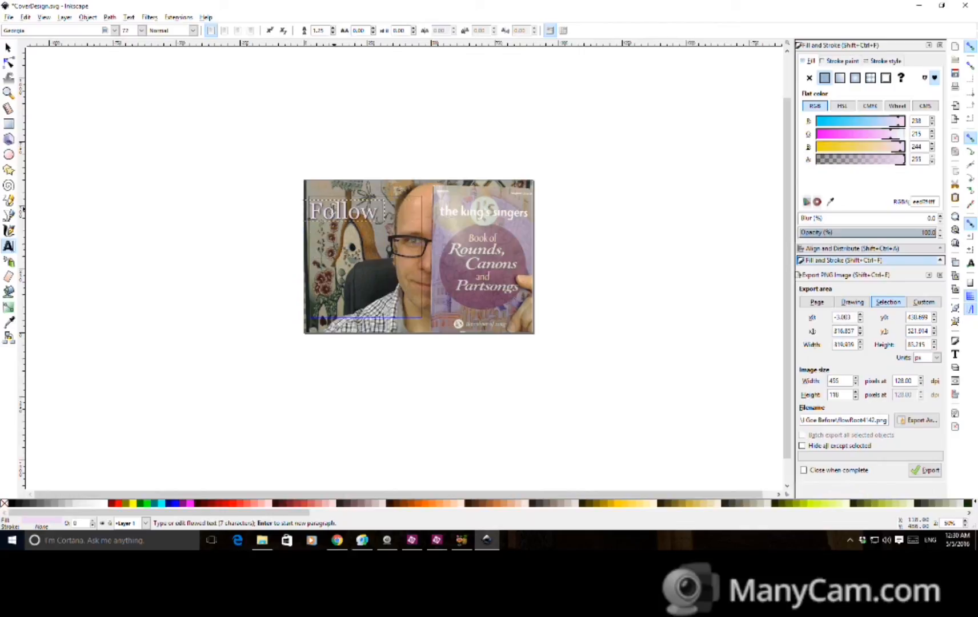
key("BackSpace")
key("BackSpace")
type("uickly")
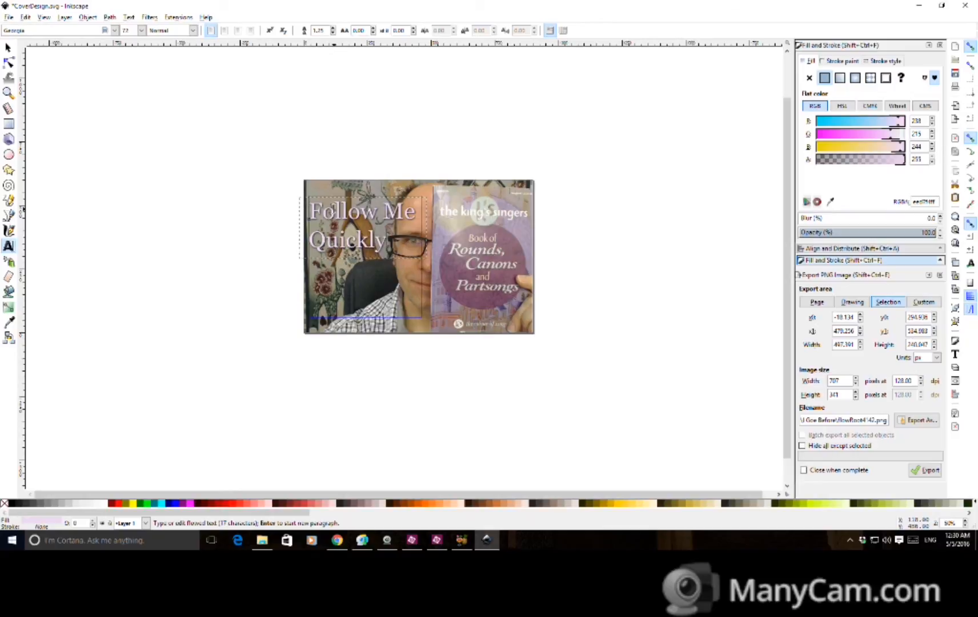
left_click(655, 300)
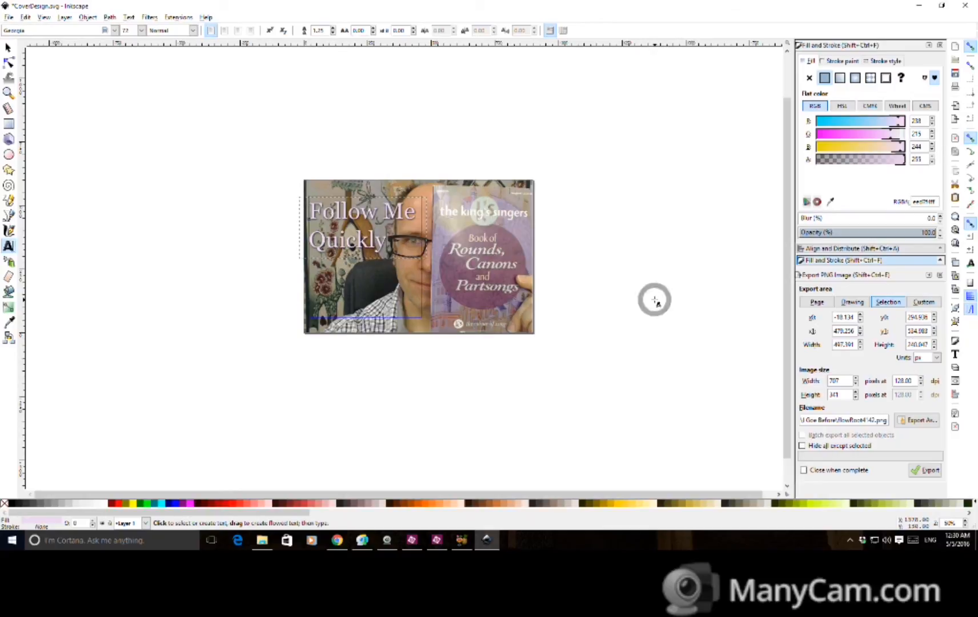
- Export the whole page as a PNG image, switch to YouTube in Chrome and upload it as the video's custom thumbnail
left_click(817, 290)
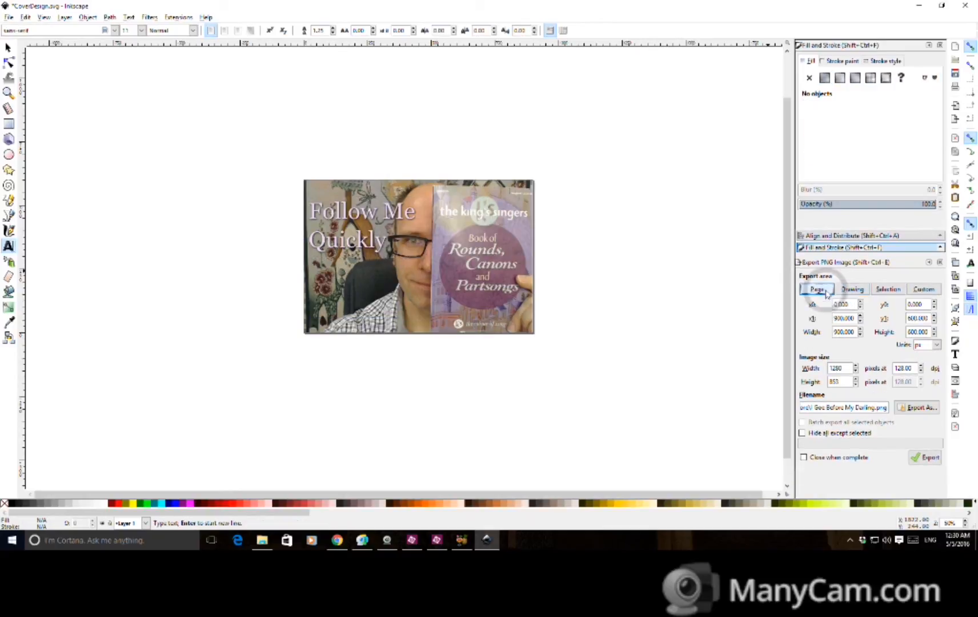
left_click(926, 457)
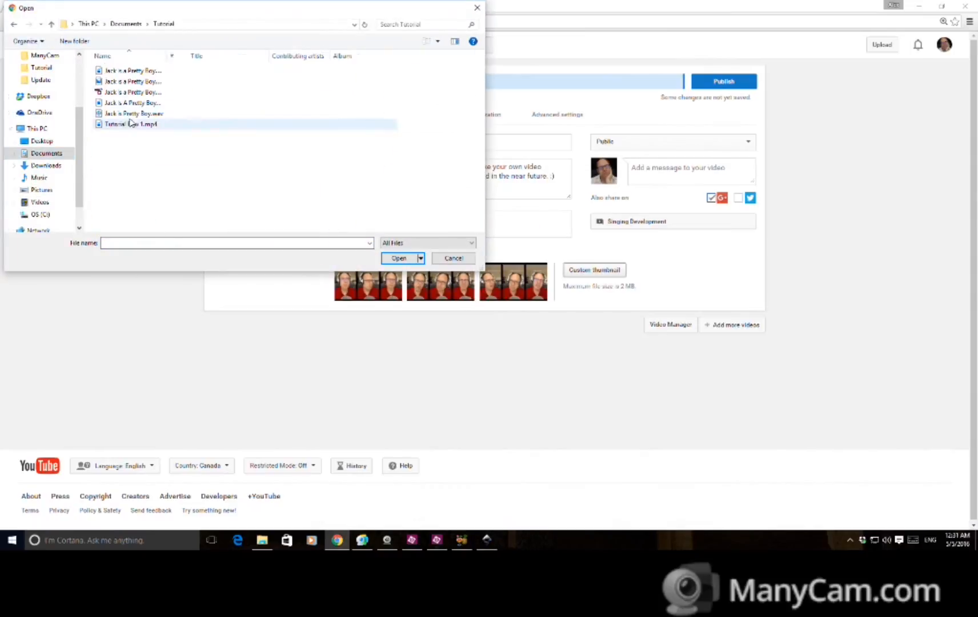
key("Return")
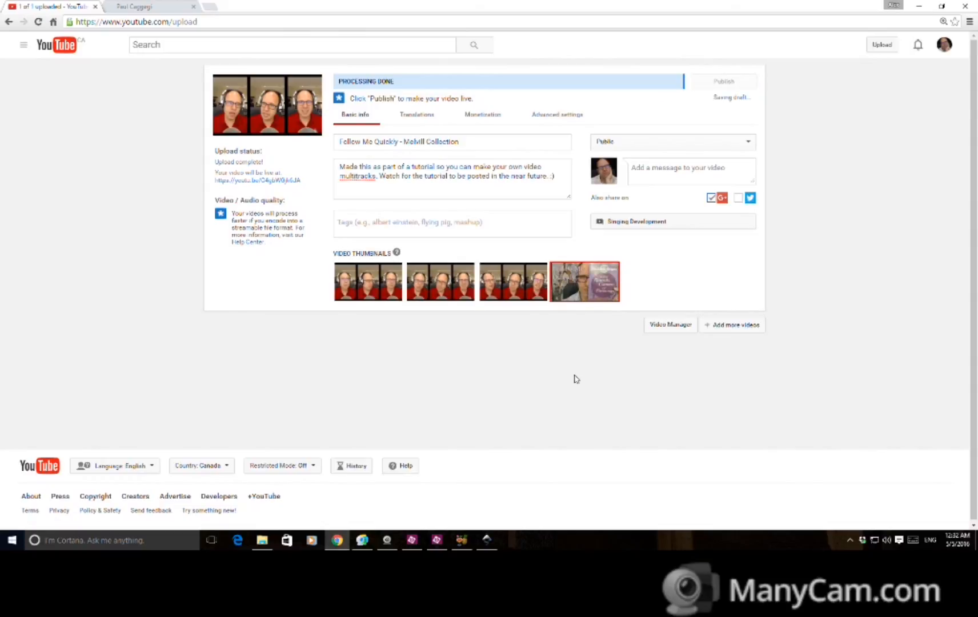
- Open the uploaded video through its live link, watch part of it and pause playback
left_click(278, 182)
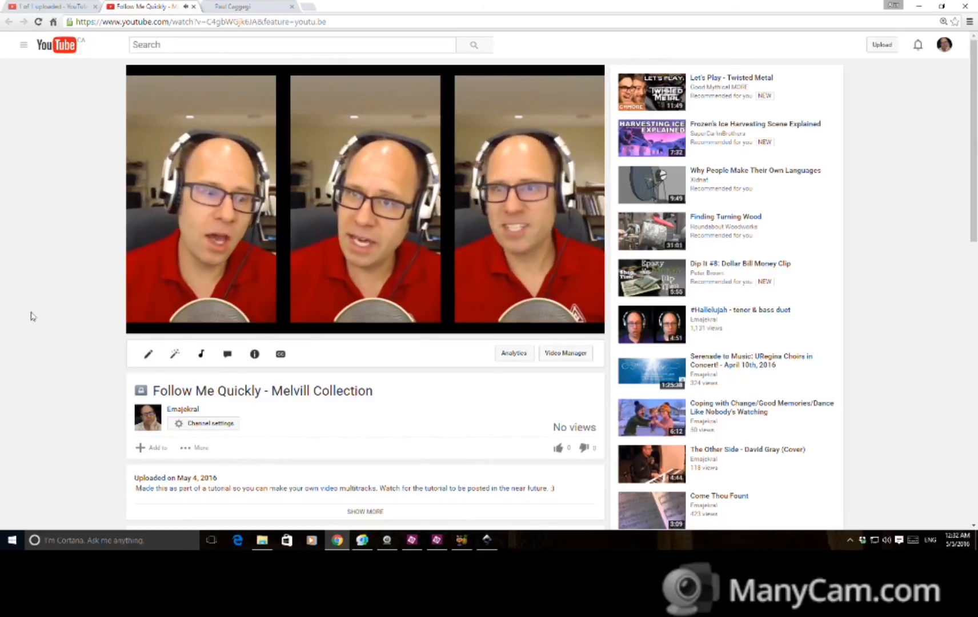
left_click(146, 325)
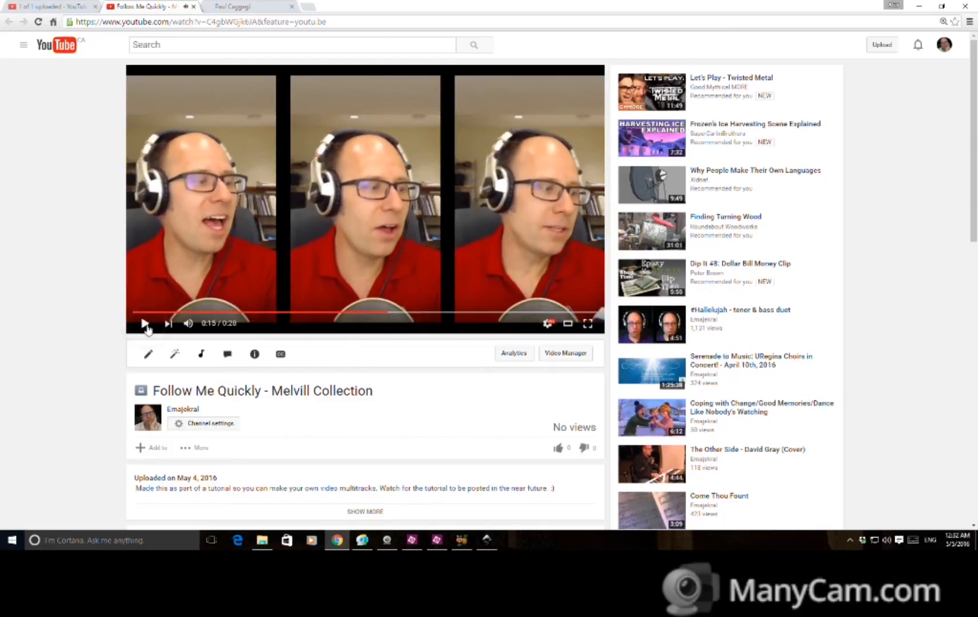